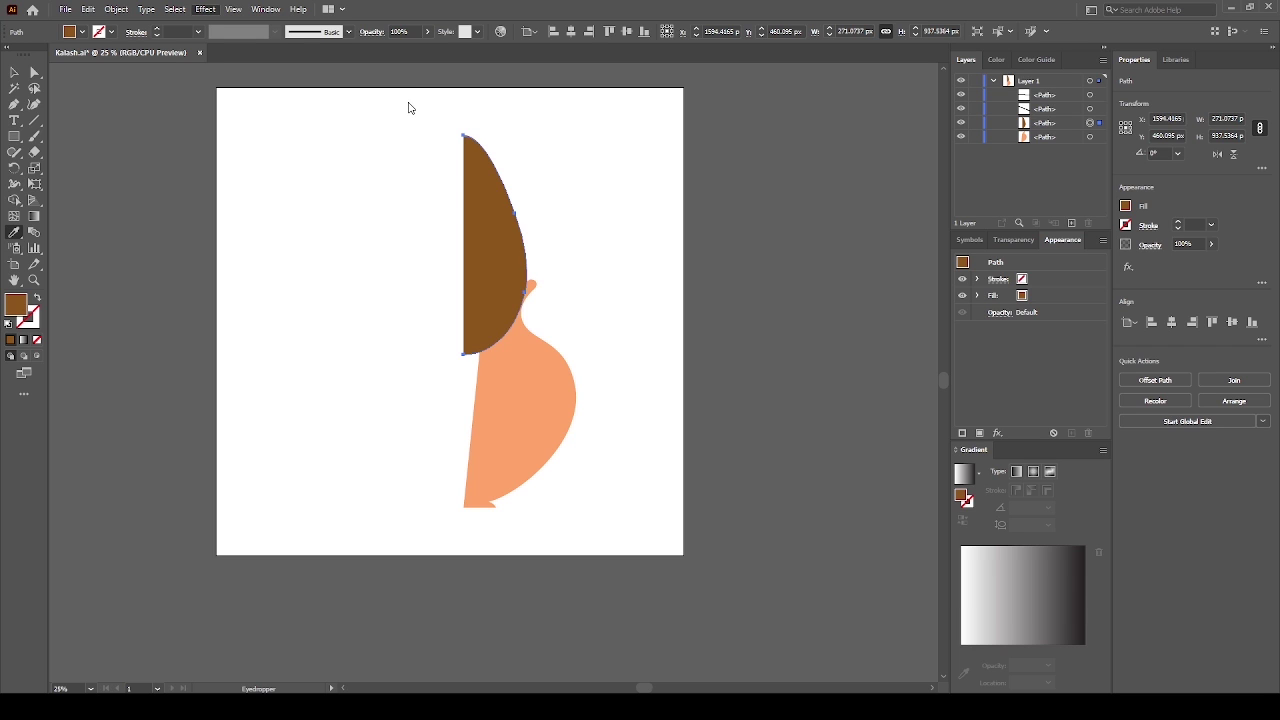
Paste a white copy in front over the pot neck and select it with the brown coconut
left_click(825, 418)
left_click(517, 409)
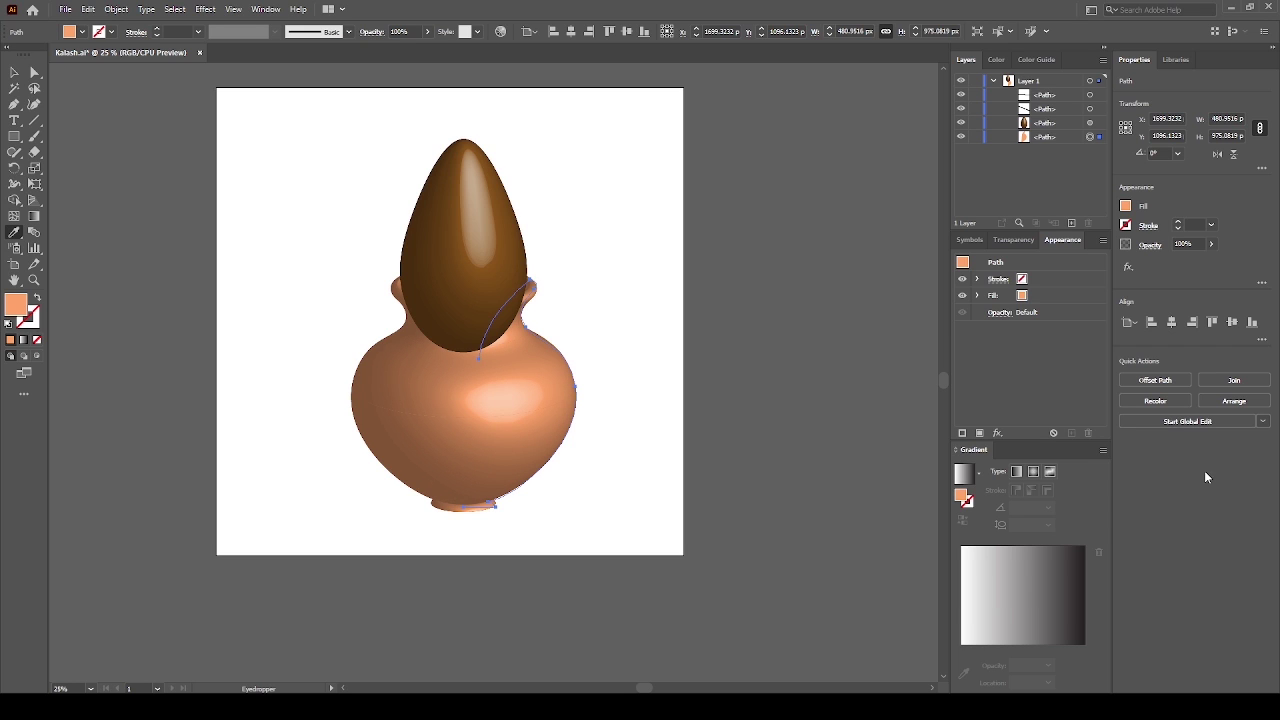
left_click(854, 264)
key("ctrl+f")
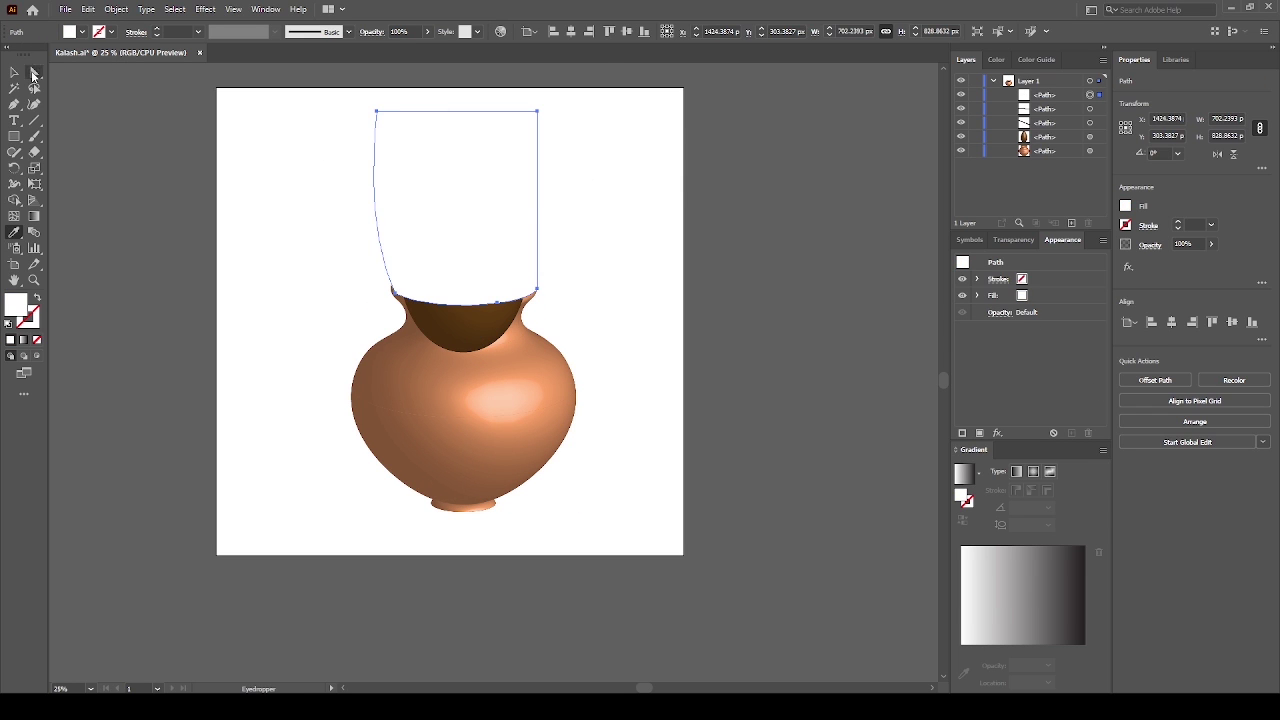
left_click(14, 72)
left_click(459, 273)
left_click(477, 336, "shift")
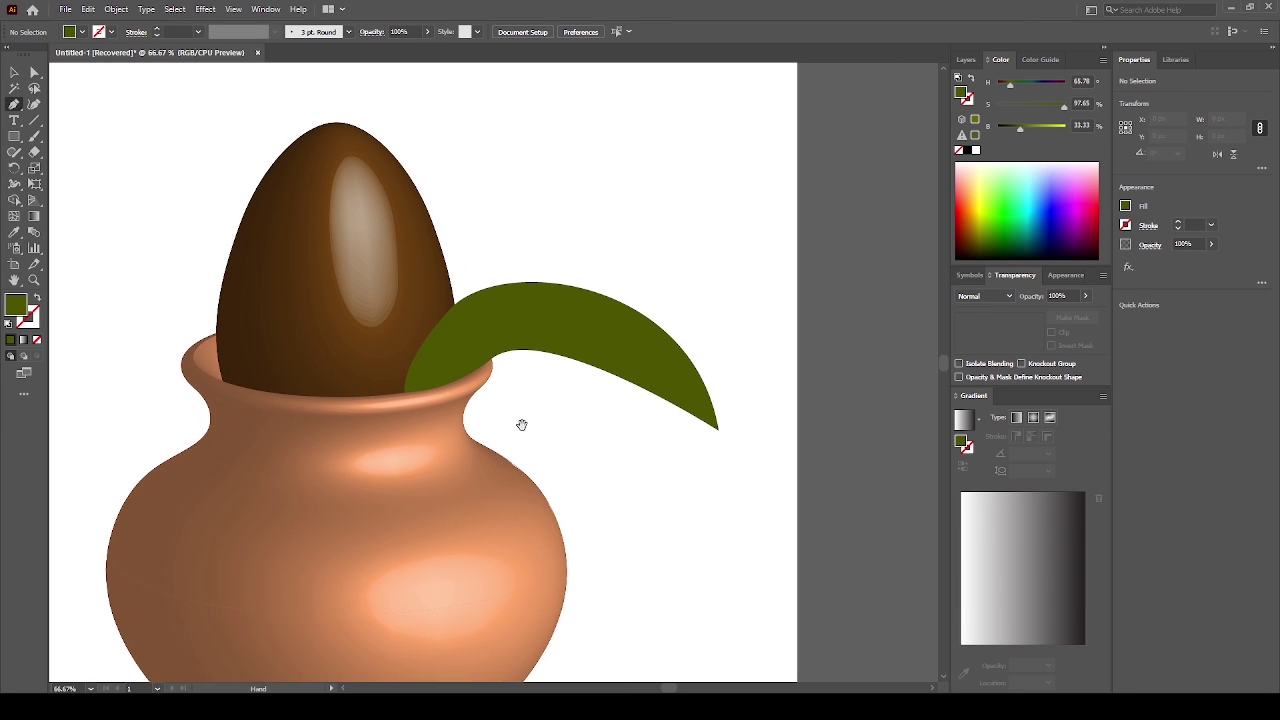
Smooth the leaf's top curve by adjusting its upper-left anchor and lengthening the right handle
left_click(491, 340, "ctrl")
left_click_drag(451, 312, 447, 305)
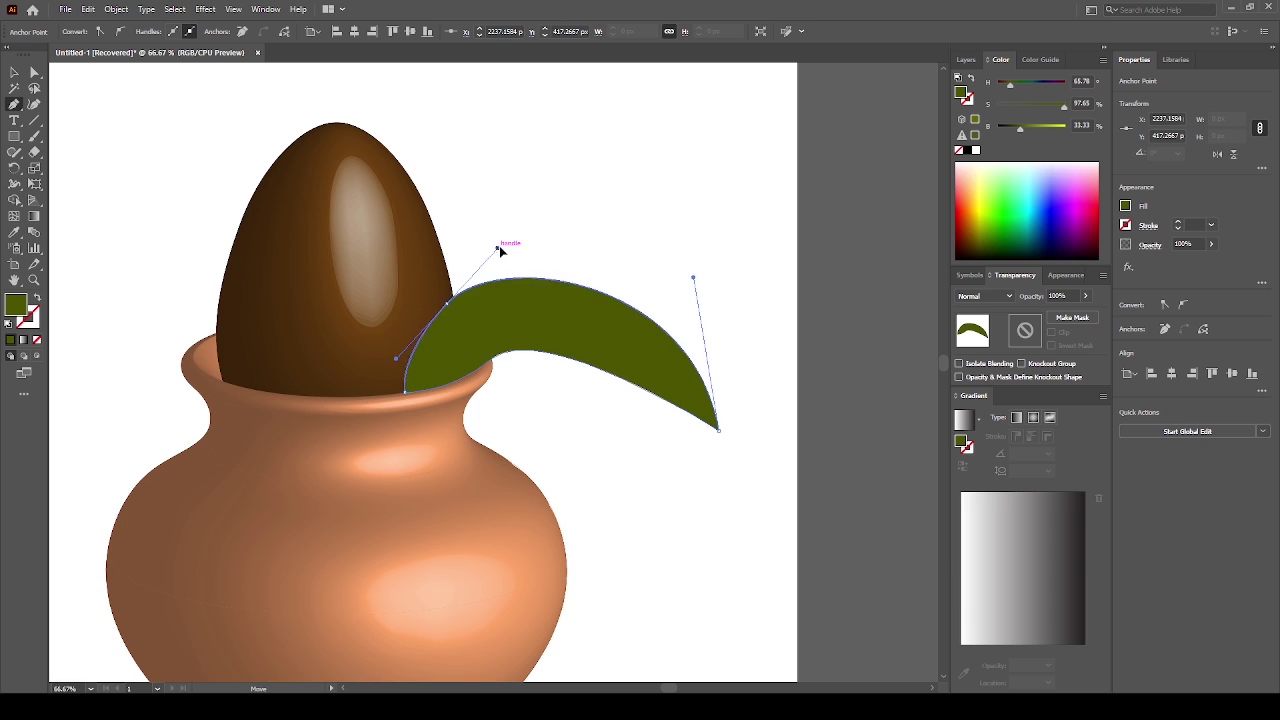
left_click_drag(497, 247, 515, 244)
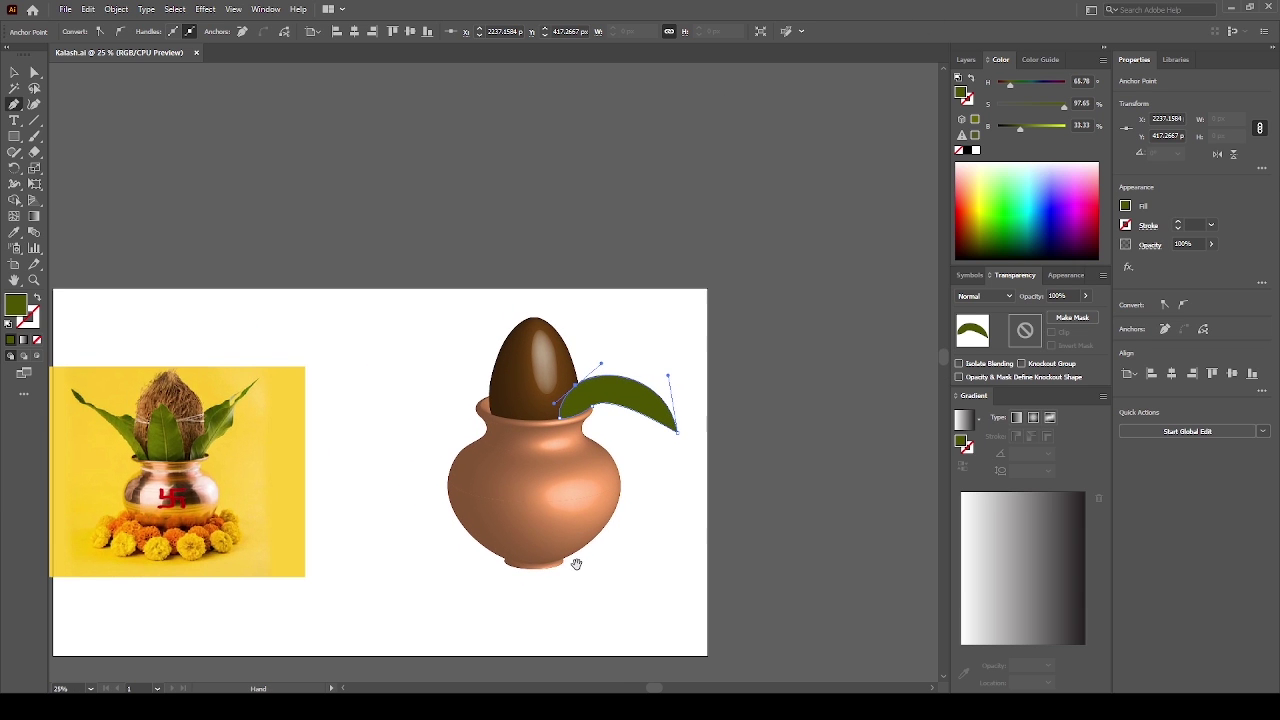
scroll(635, 397, "up", 1)
scroll(635, 397, "up", 1)
scroll(526, 457, "down", 2)
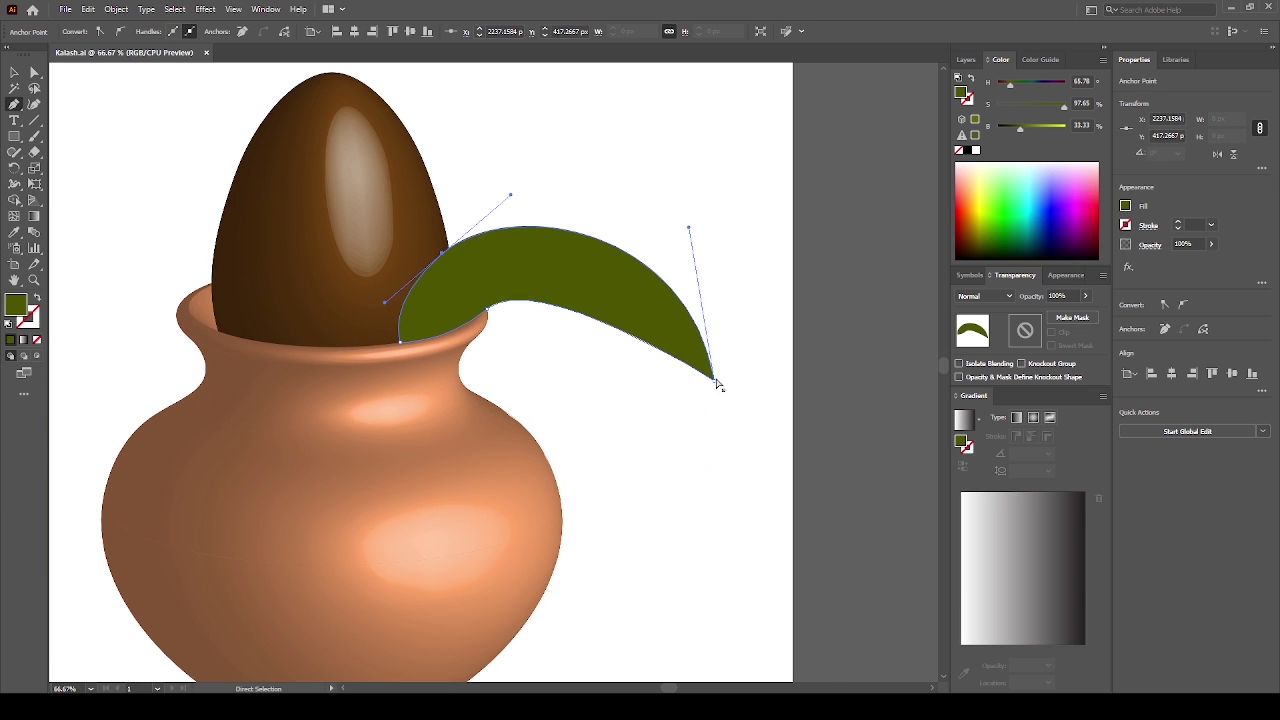
scroll(625, 386, "up", 1)
scroll(625, 386, "up", 1)
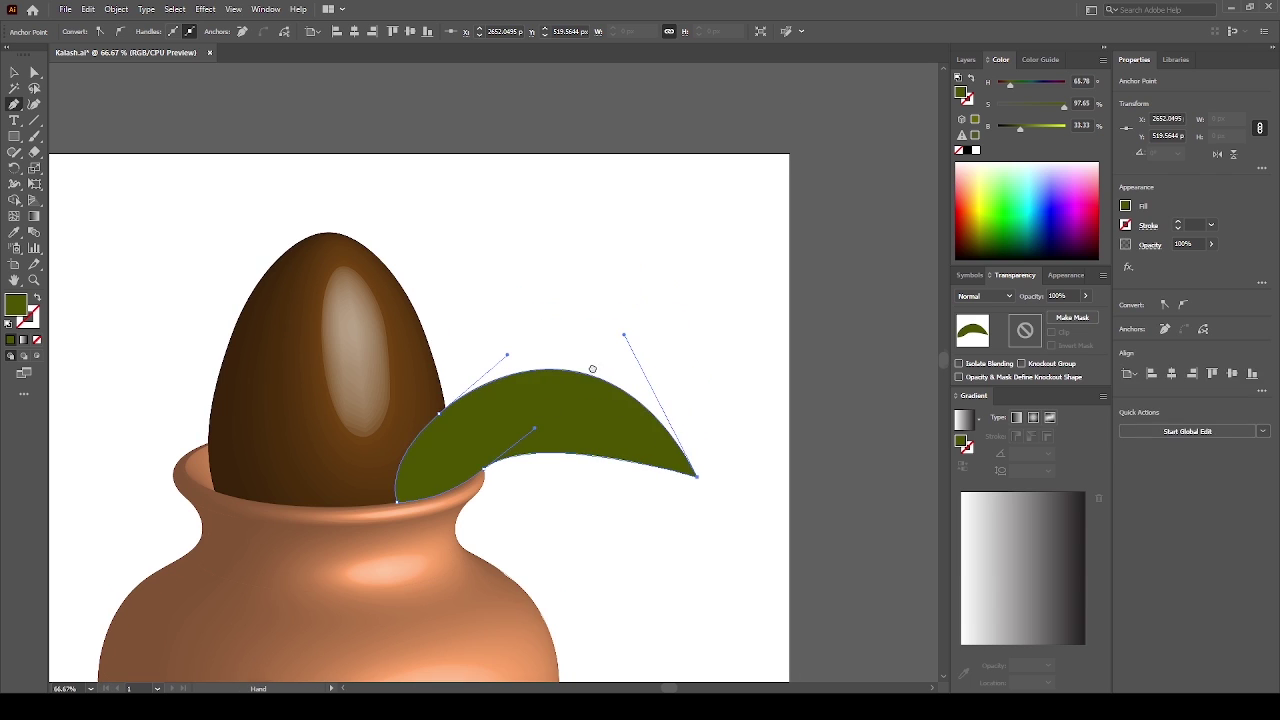
left_click(441, 402, "ctrl")
left_click_drag(508, 345, 491, 358)
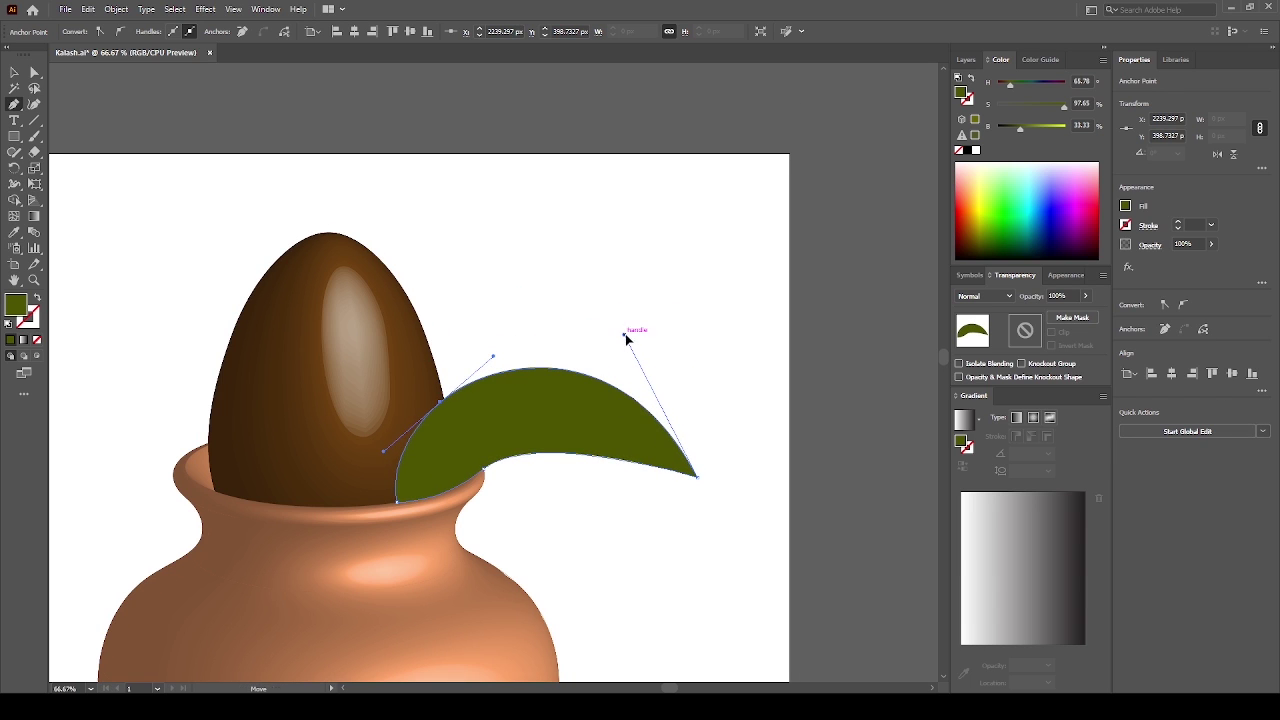
left_click_drag(624, 335, 640, 350)
Give the leaf tip smooth curve handles, then deselect and bring the reference photo into view
scroll(484, 458, "down", 1)
left_click_drag(484, 458, 455, 487)
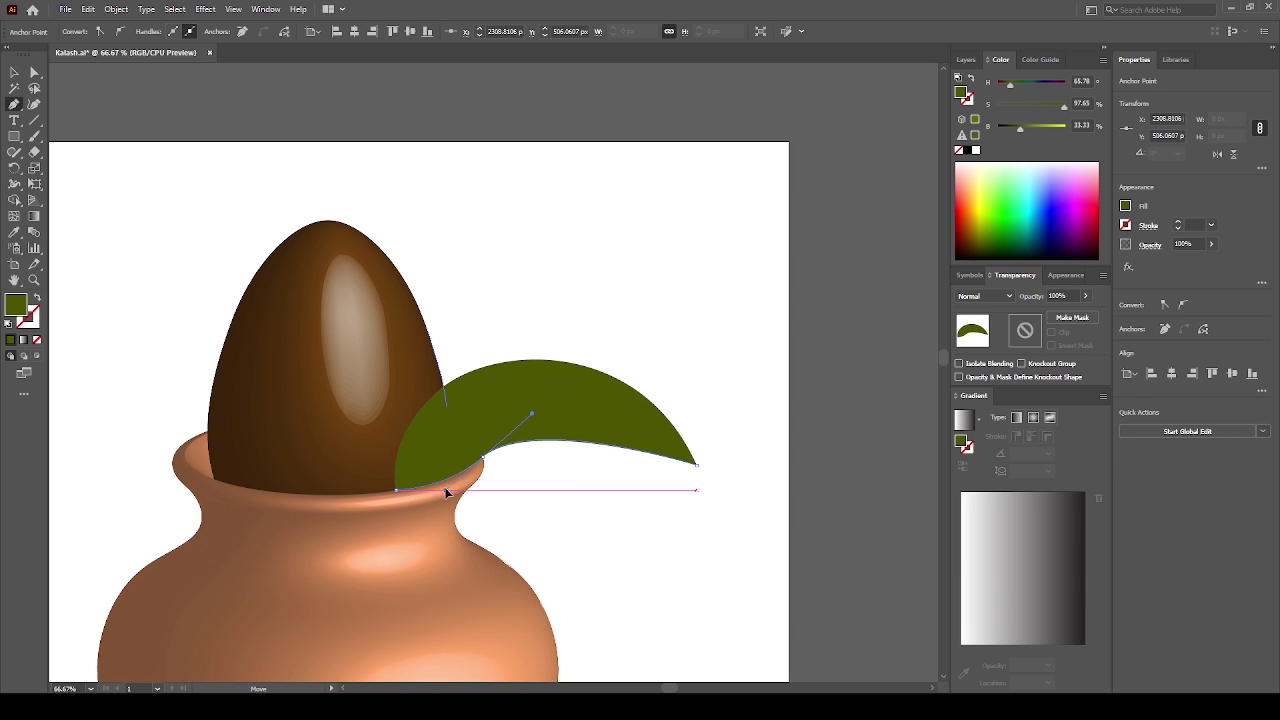
key("ctrl+z")
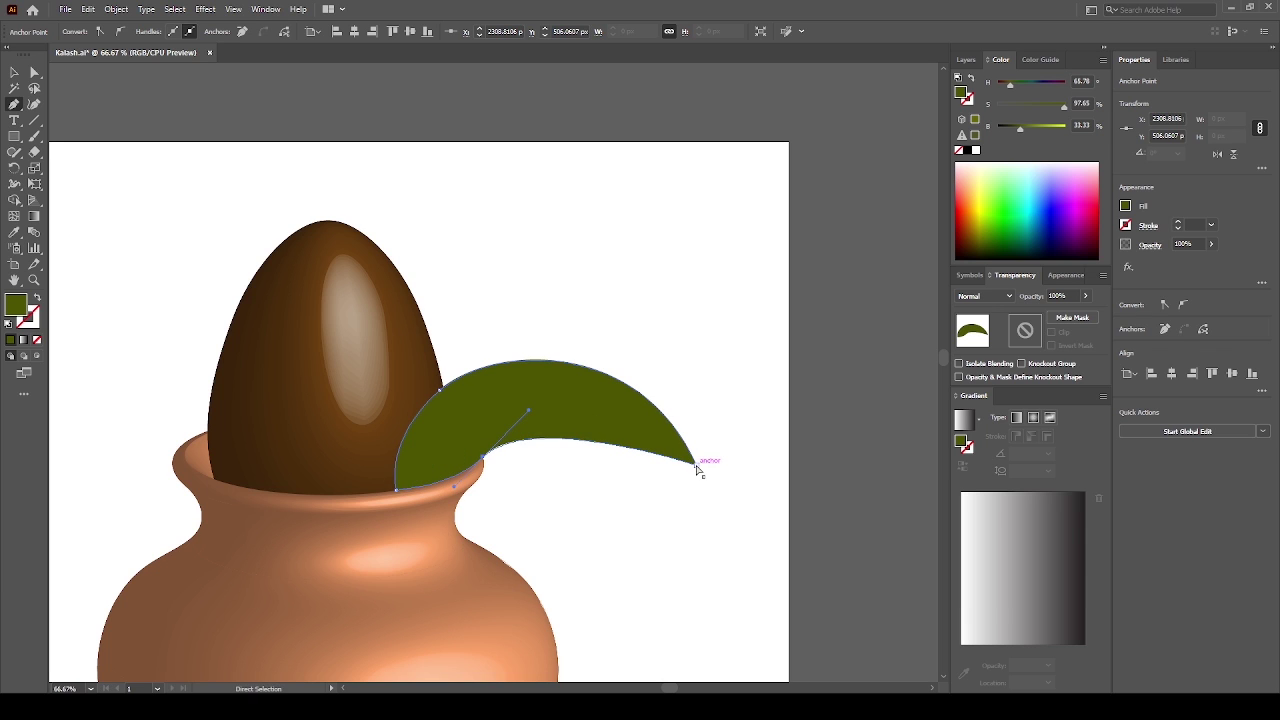
left_click_drag(695, 464, 698, 393)
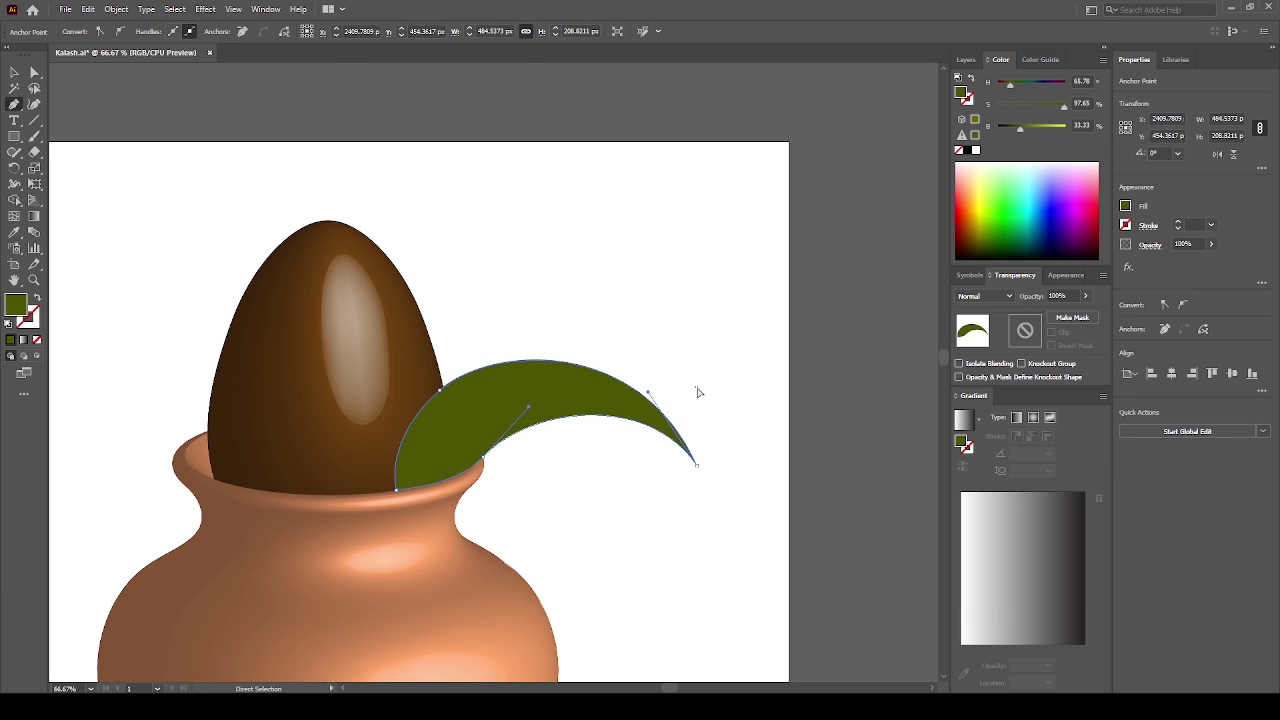
left_click(731, 306)
scroll(400, 143, "down", 3)
left_click_drag(487, 363, 657, 466)
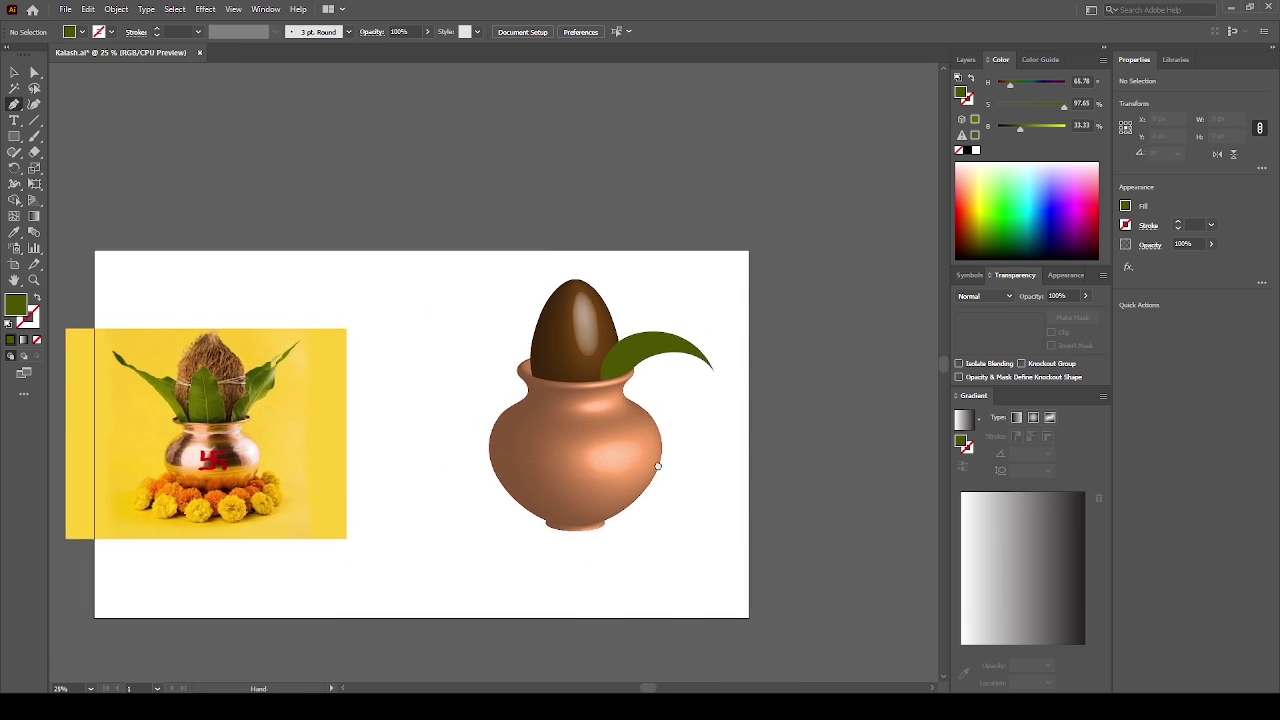
scroll(650, 414, "up", 2)
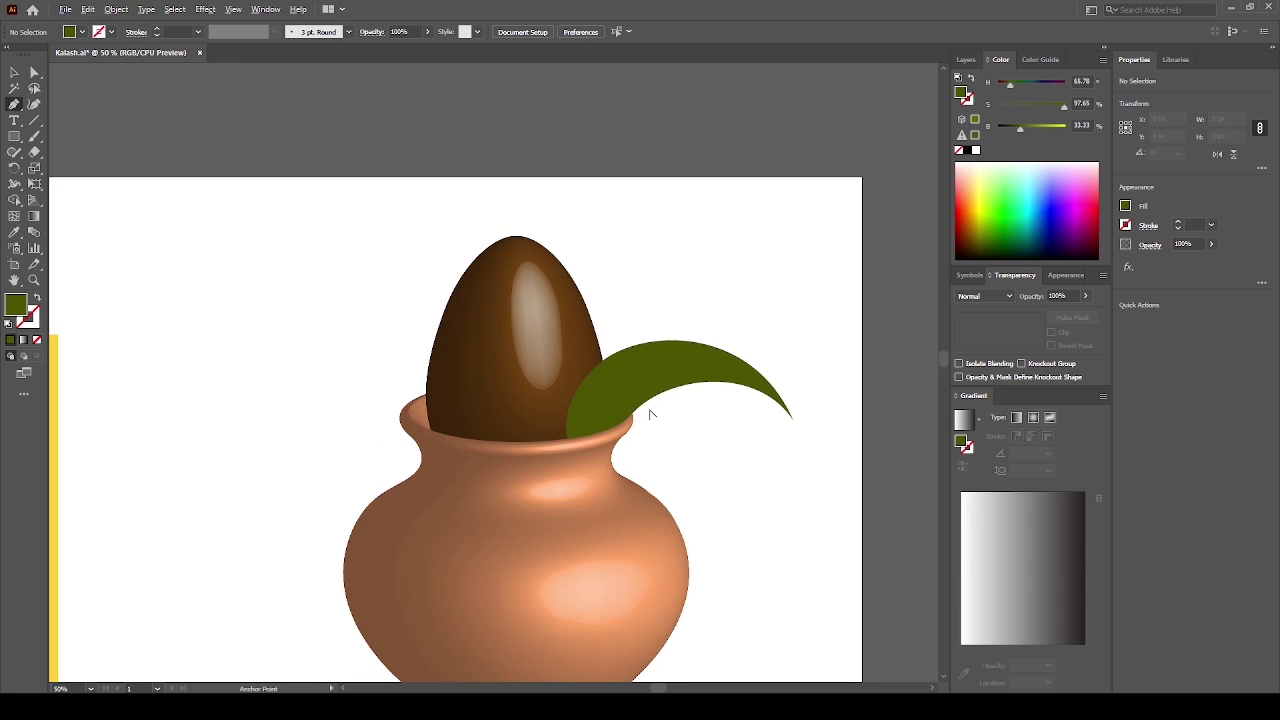
scroll(646, 457, "up", 3)
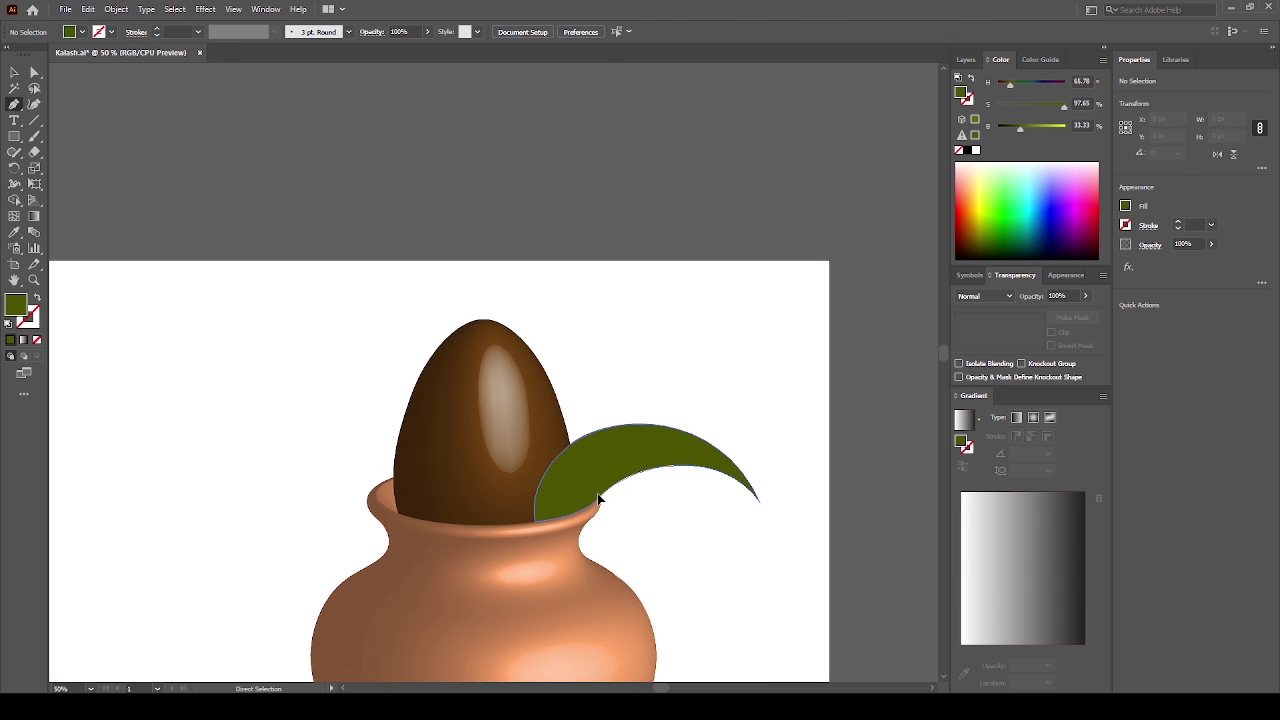
Add a first mesh point to the leaf and darken its colour
left_click(598, 498)
left_click(14, 216)
left_click(535, 420)
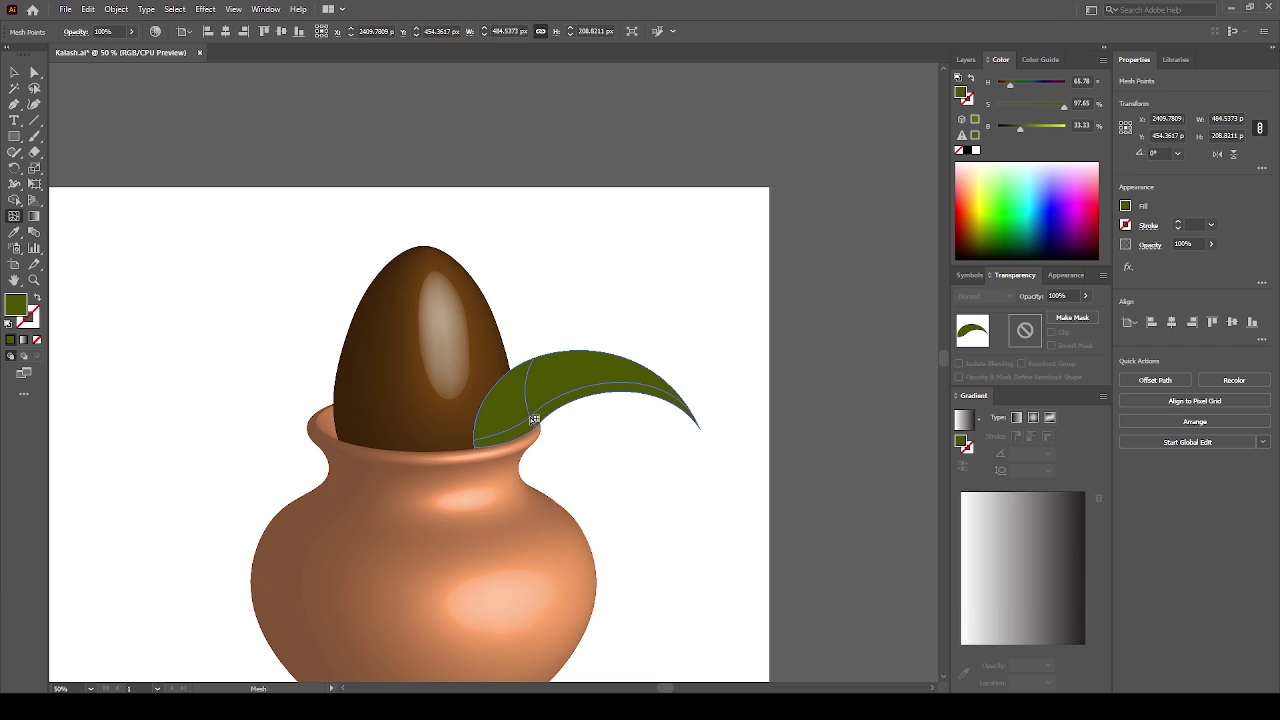
left_click_drag(1020, 128, 1013, 128)
left_click(751, 308)
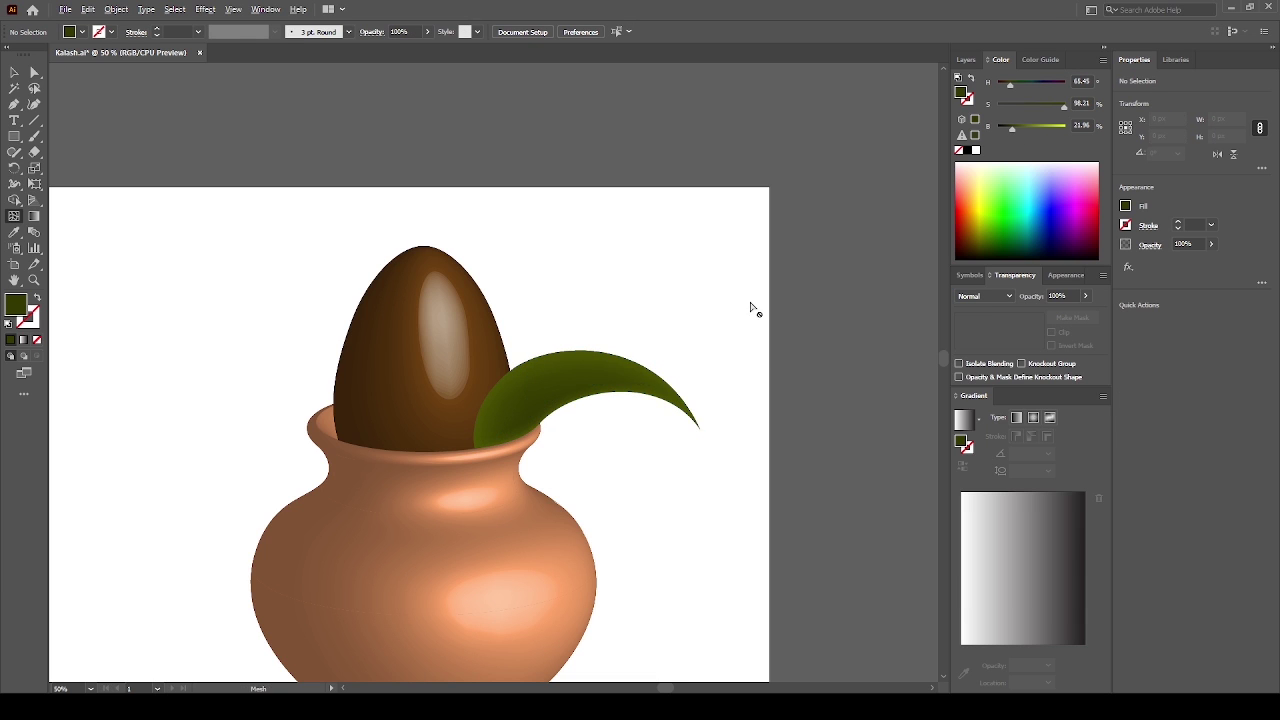
Add a mesh point along the leaf's lower edge and brighten it to yellow-green
scroll(549, 209, "down", 2)
scroll(640, 271, "down", 1)
scroll(606, 277, "up", 2)
scroll(603, 280, "up", 5)
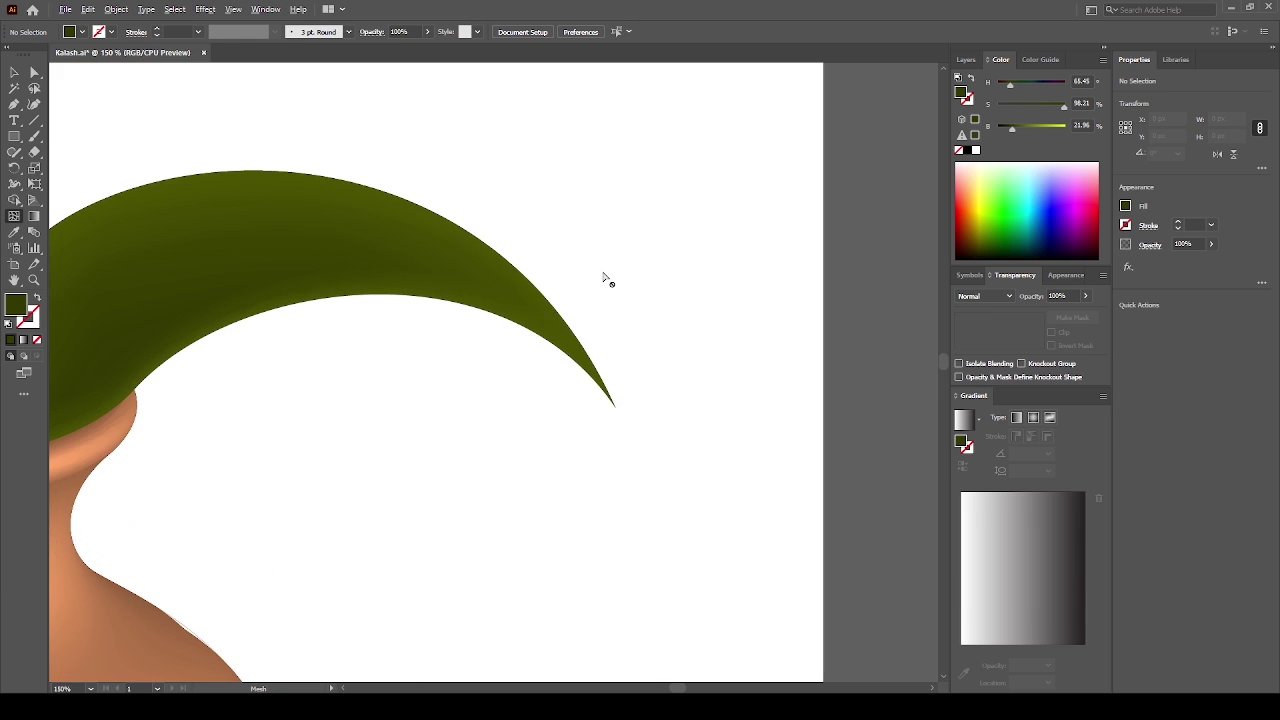
scroll(603, 280, "down", 1)
scroll(603, 280, "left", 2)
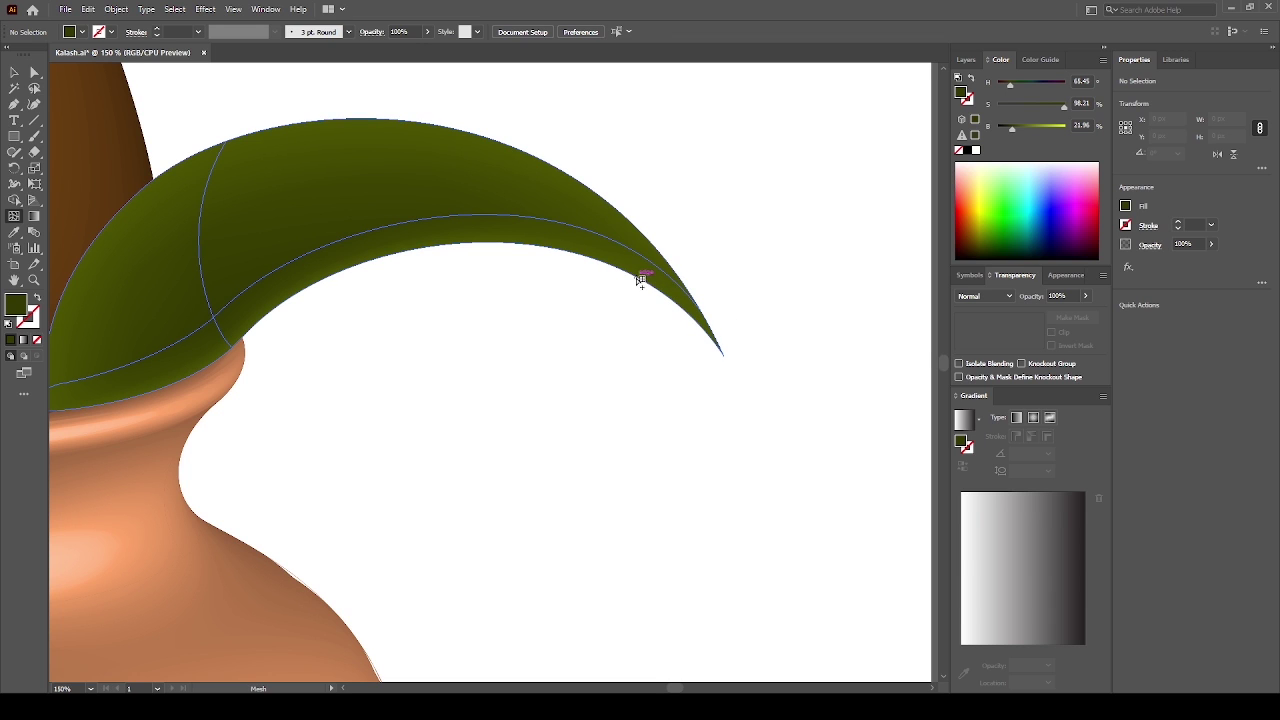
left_click(632, 270)
left_click_drag(1034, 128, 1056, 129)
left_click(845, 290)
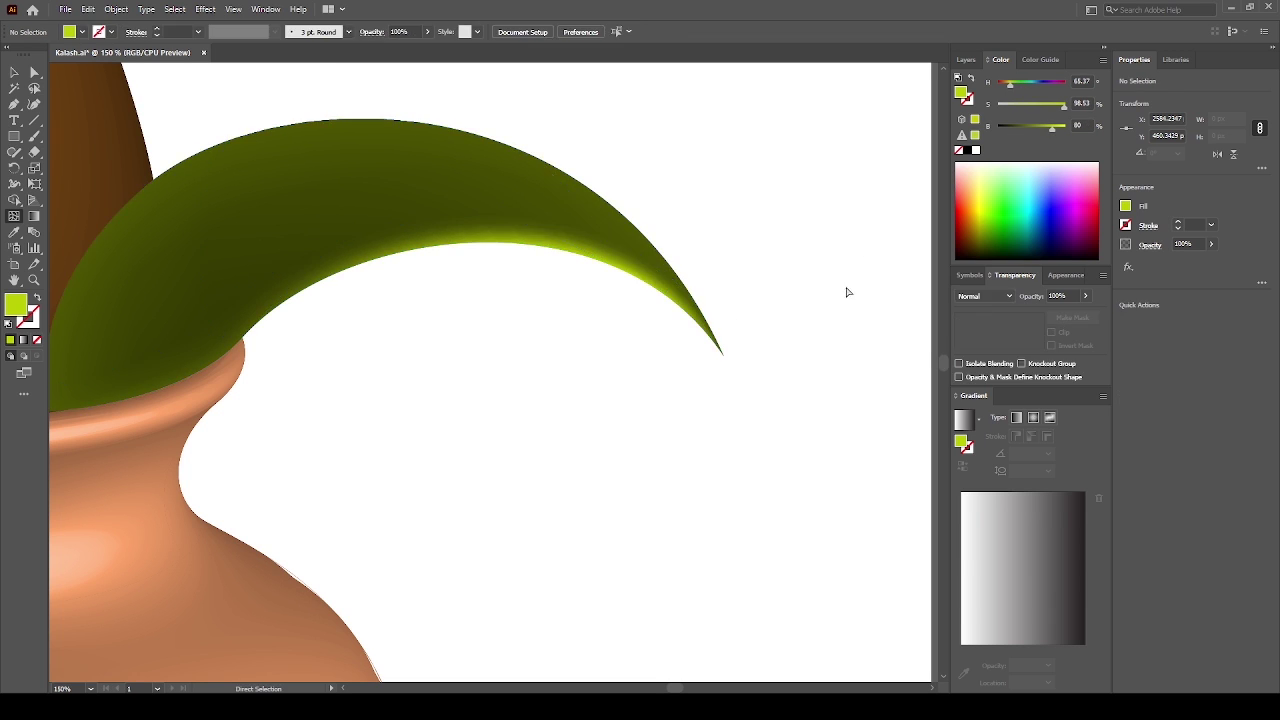
Brighten the leaf-tip mesh point to yellow-green, undoing an unwanted shading change
key("ctrl+minus")
key("ctrl+minus")
left_click(441, 312)
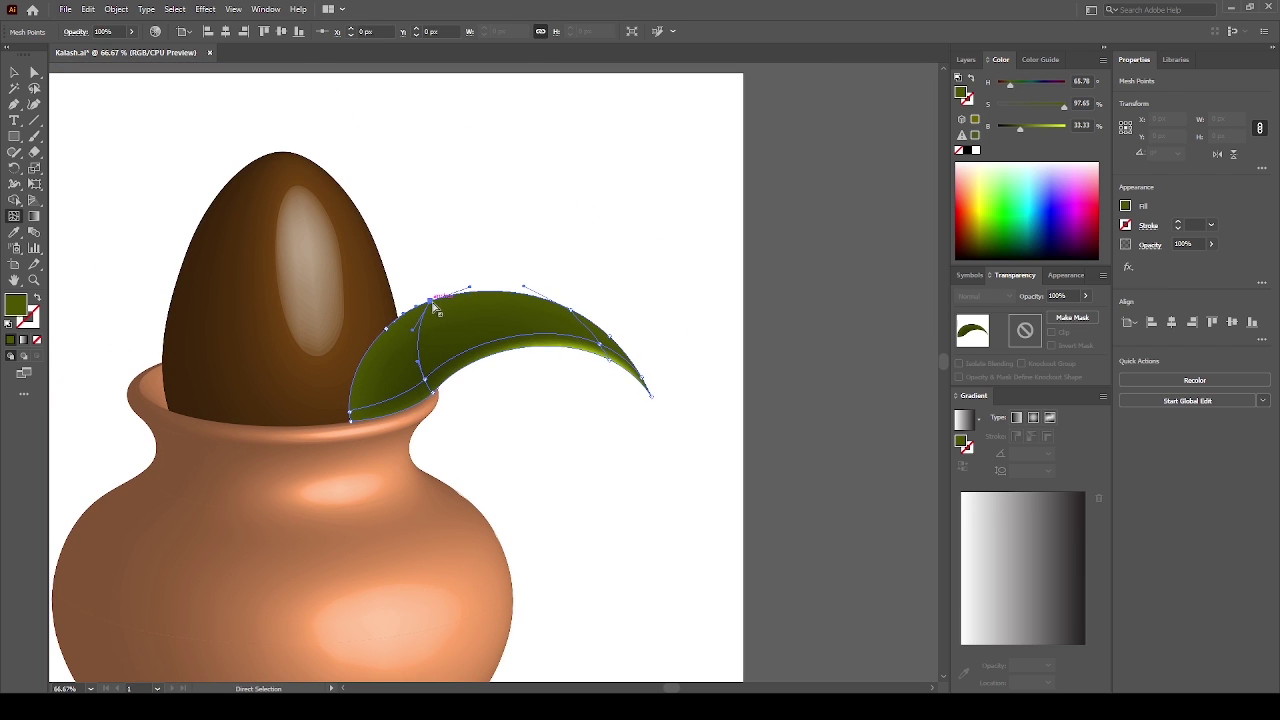
mouse_move(1035, 127)
left_mouse_down()
mouse_move(1052, 131)
mouse_move(1034, 126)
left_mouse_up()
left_click(600, 346)
left_click(646, 382)
key("ctrl+z")
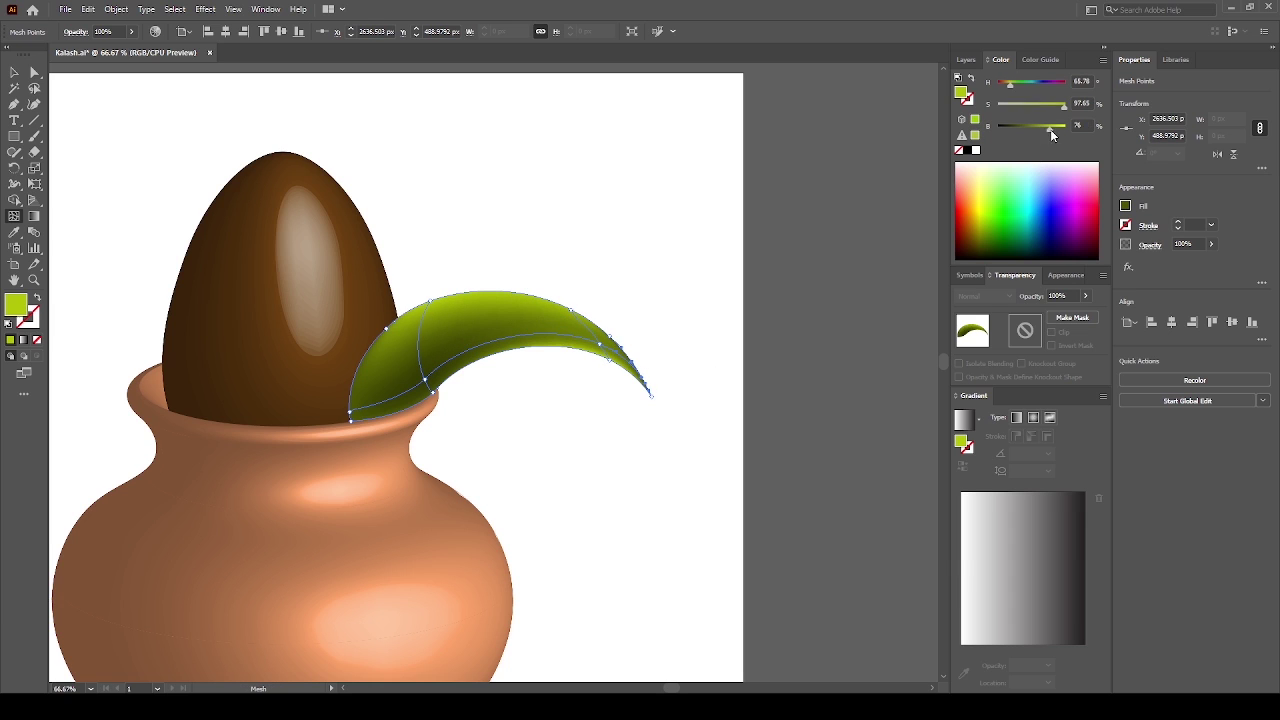
key("ctrl+z")
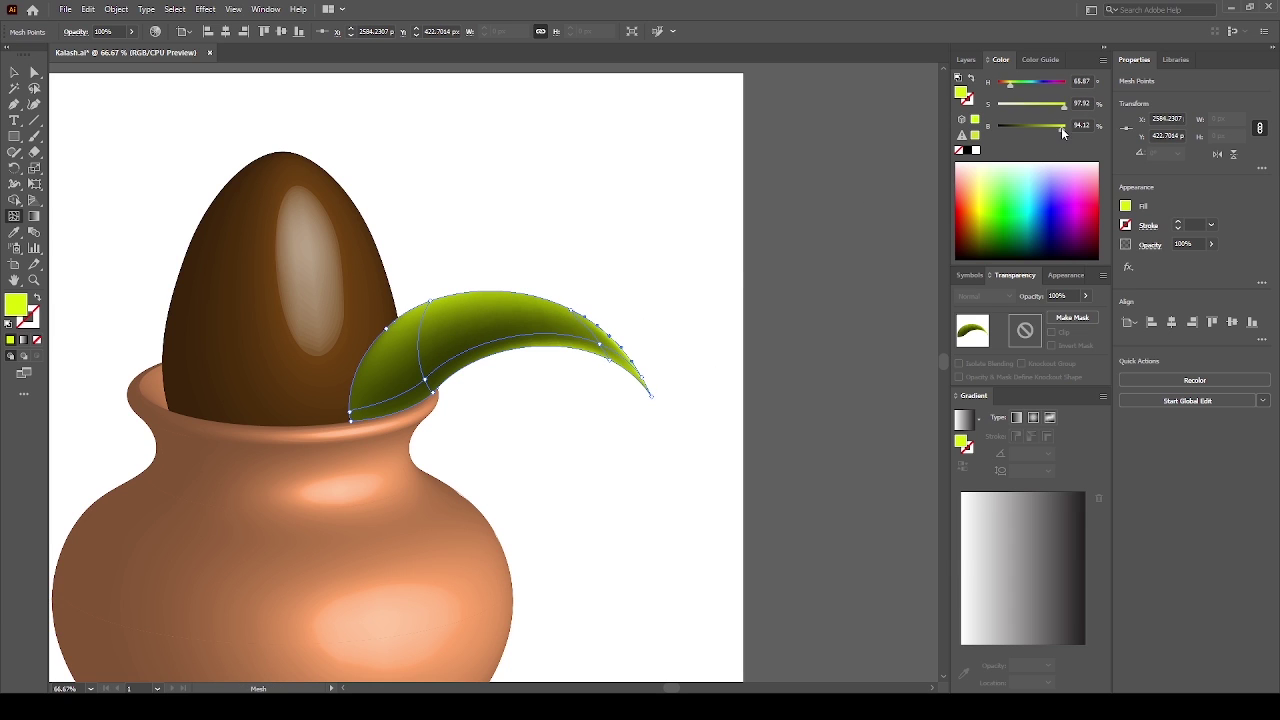
key("ctrl+z")
scroll(700, 420, "up", 1)
left_click(656, 400)
left_click_drag(1020, 126, 1059, 126)
left_click(840, 291)
Lighten the colour of a mesh point on the leaf's top edge
left_click(448, 387)
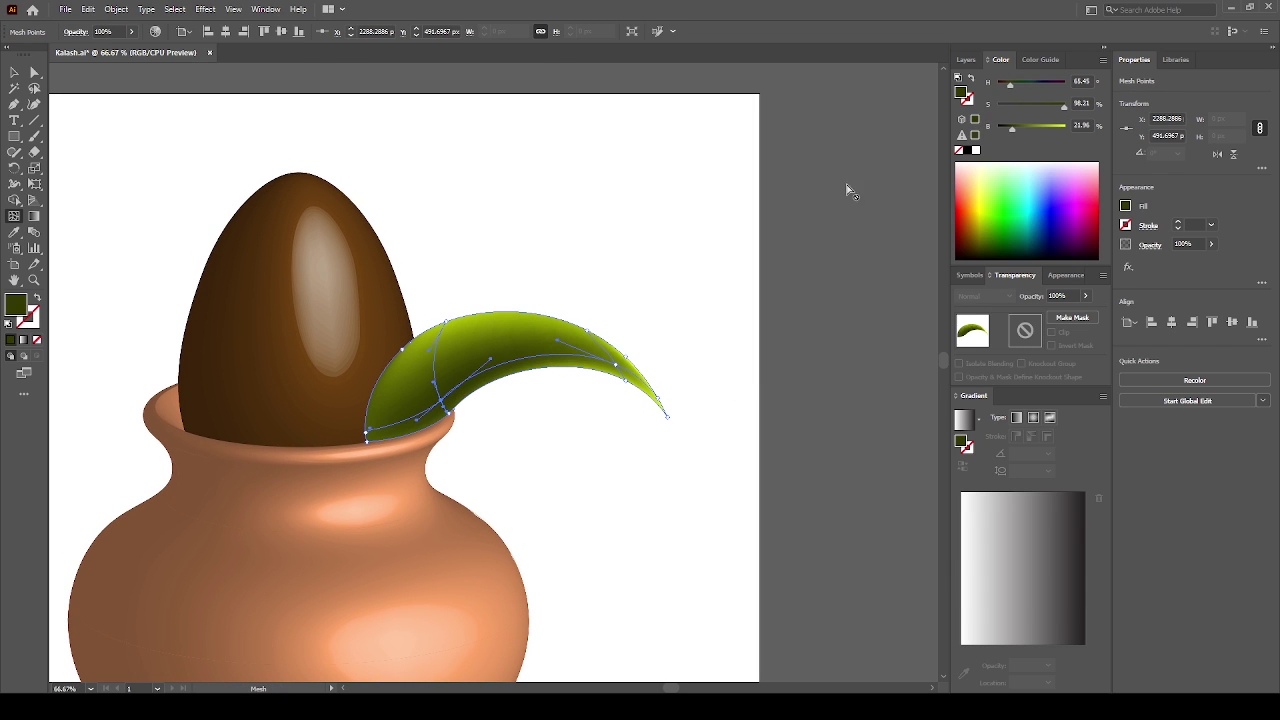
left_click(1028, 126)
left_click(450, 322)
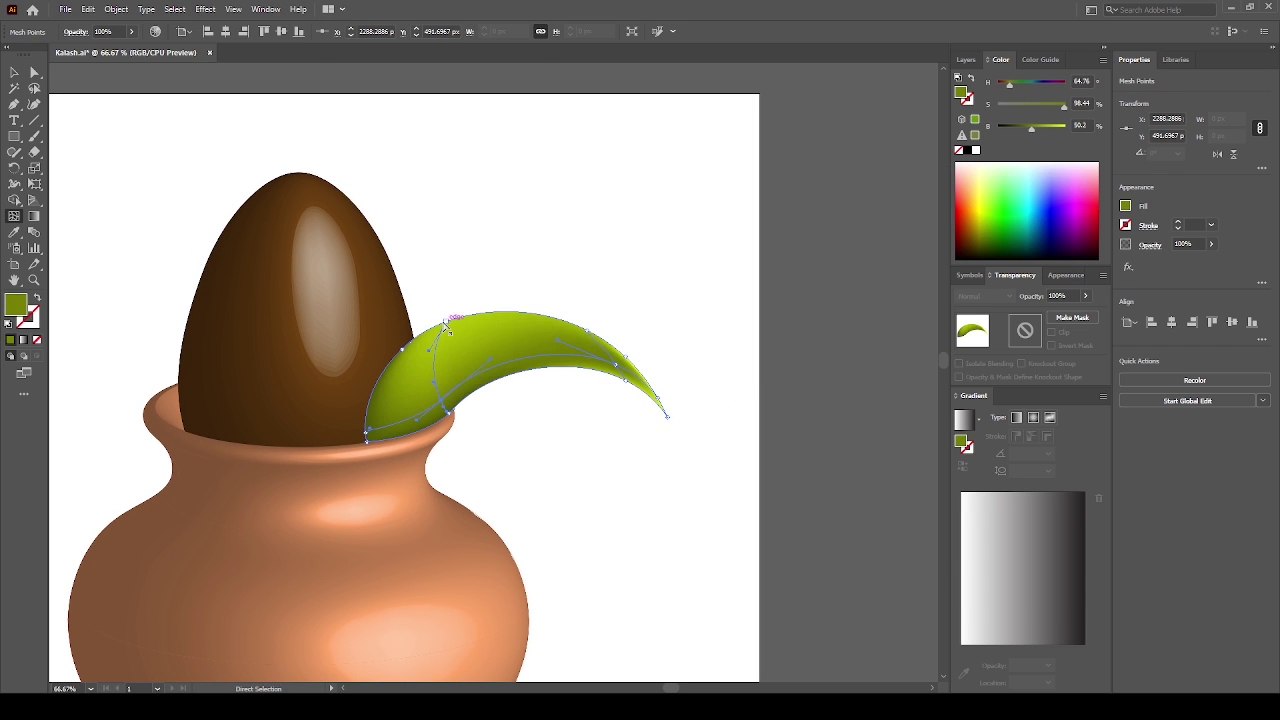
left_click_drag(1022, 126, 1040, 128)
left_click(800, 280)
Pick a single leaf mesh point and brighten it to yellow-green
key("u")
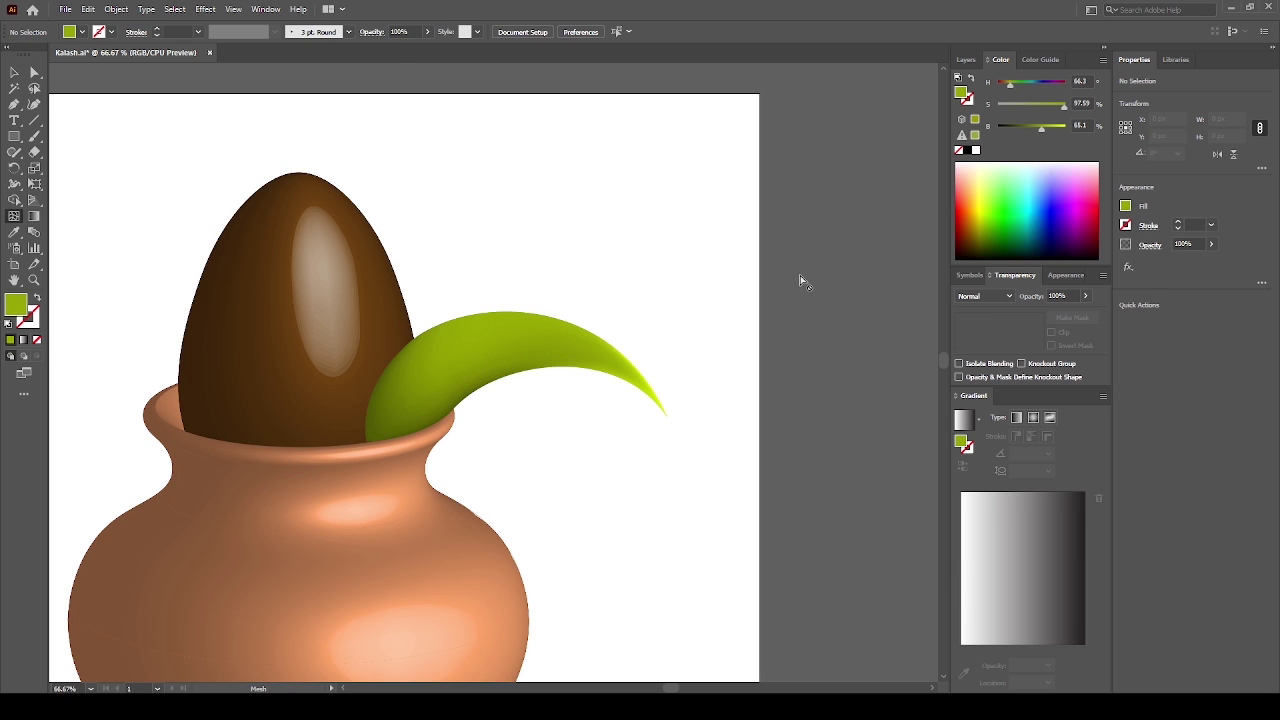
key("a")
left_click(392, 372)
key("u")
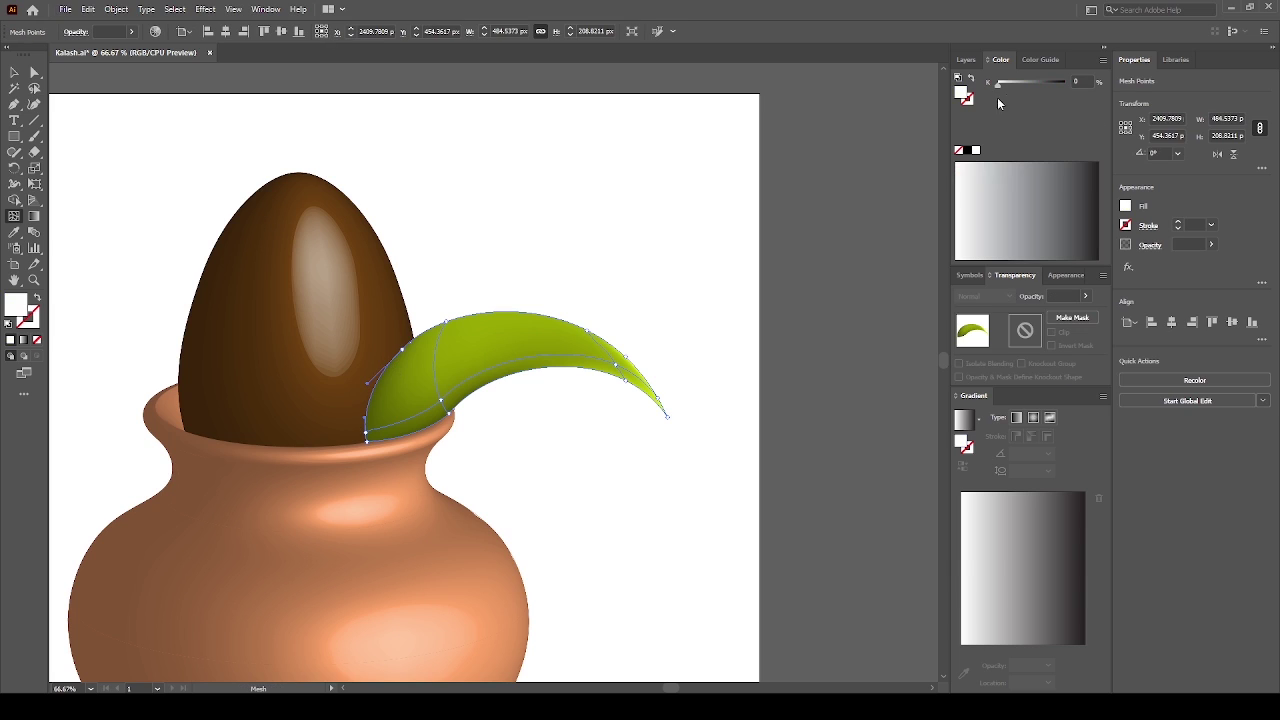
left_click(410, 350)
key("u")
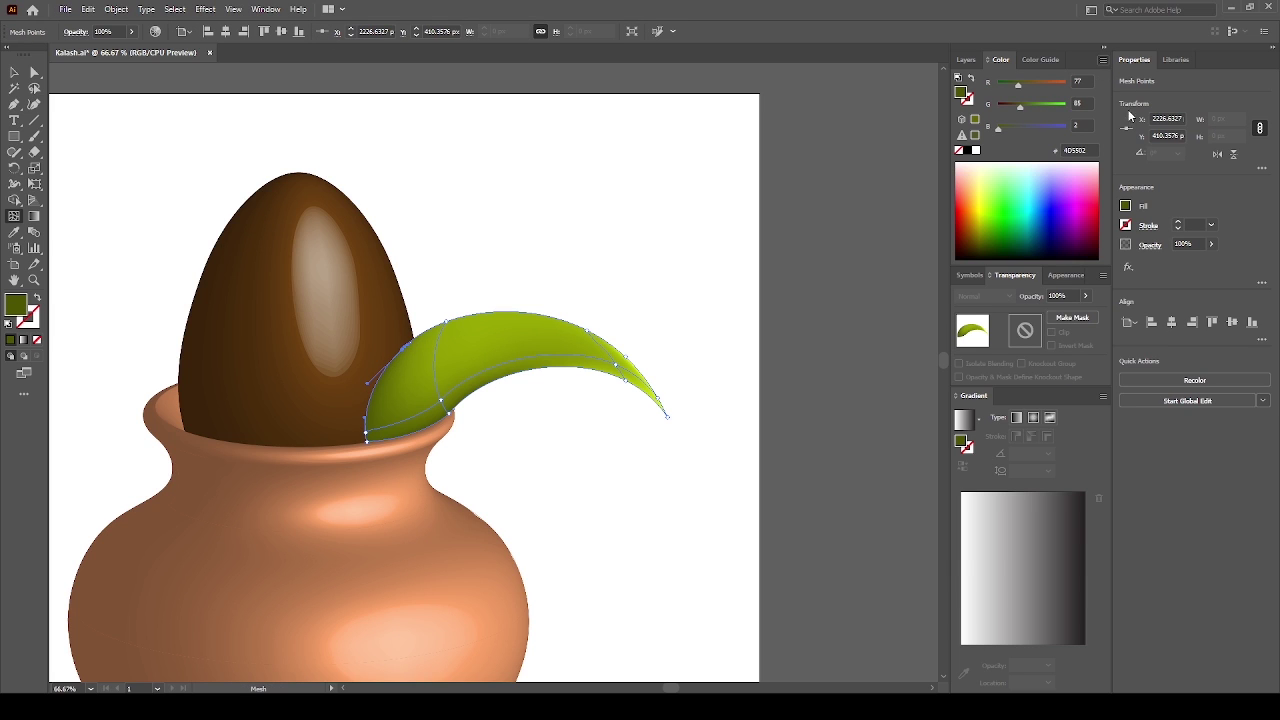
left_click_drag(1025, 126, 1061, 125)
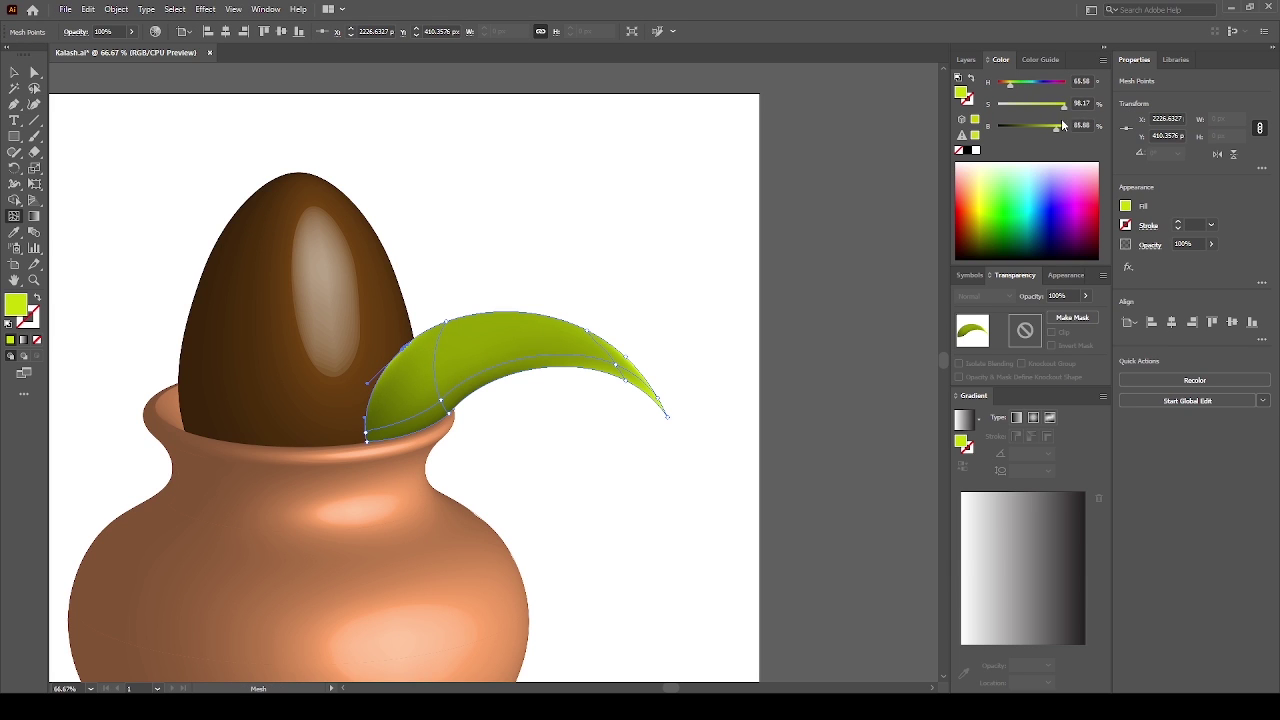
Make the top-edge mesh point paler for a highlight along the leaf's upper edge
key("a")
left_click(447, 322)
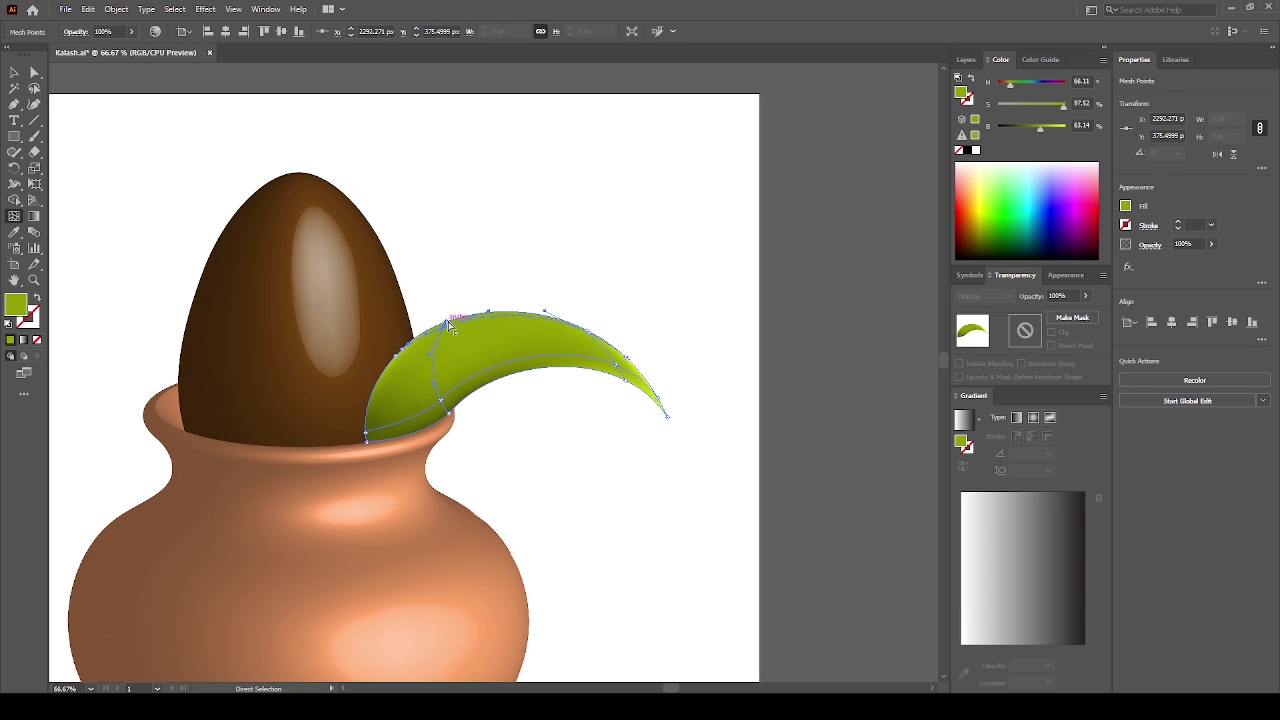
mouse_move(1039, 127)
left_mouse_down()
mouse_move(1061, 127)
mouse_move(1045, 104)
left_mouse_up()
left_click(691, 346)
left_click(455, 338)
key("u")
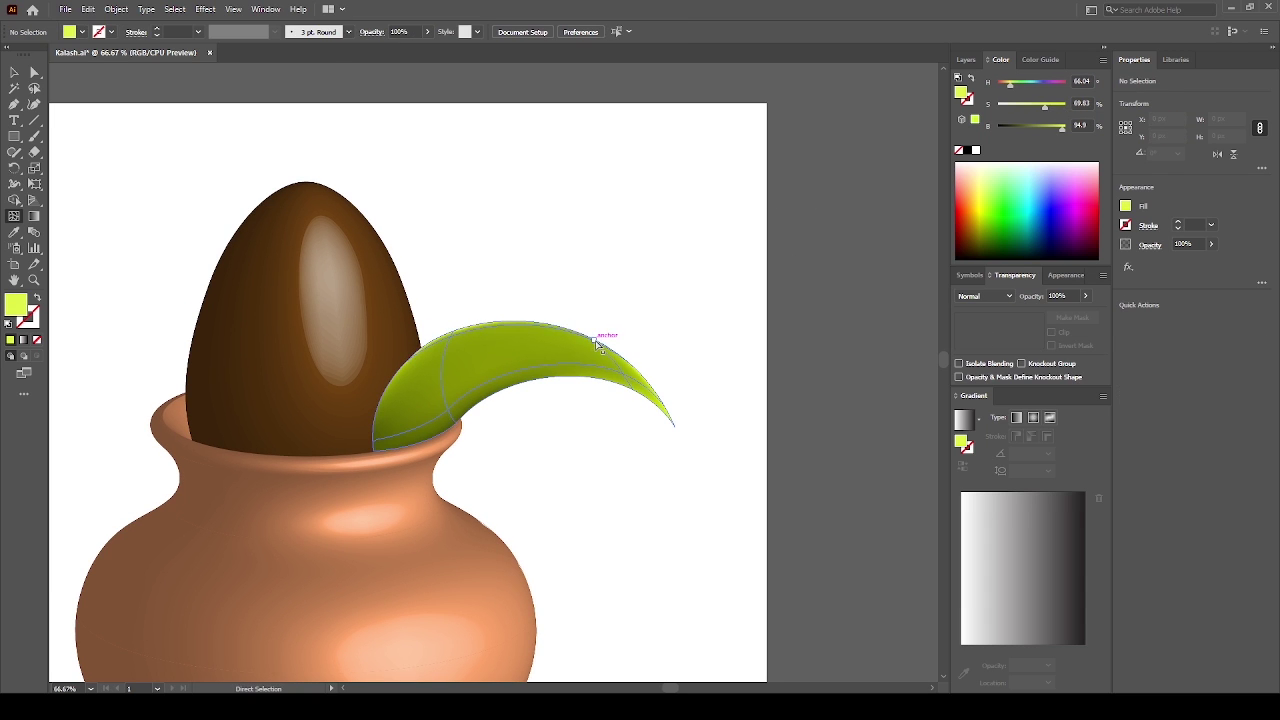
left_click(595, 340)
left_click(729, 357)
Pull a leaf mesh point upward to reshape the shading
scroll(700, 286, "down", 1)
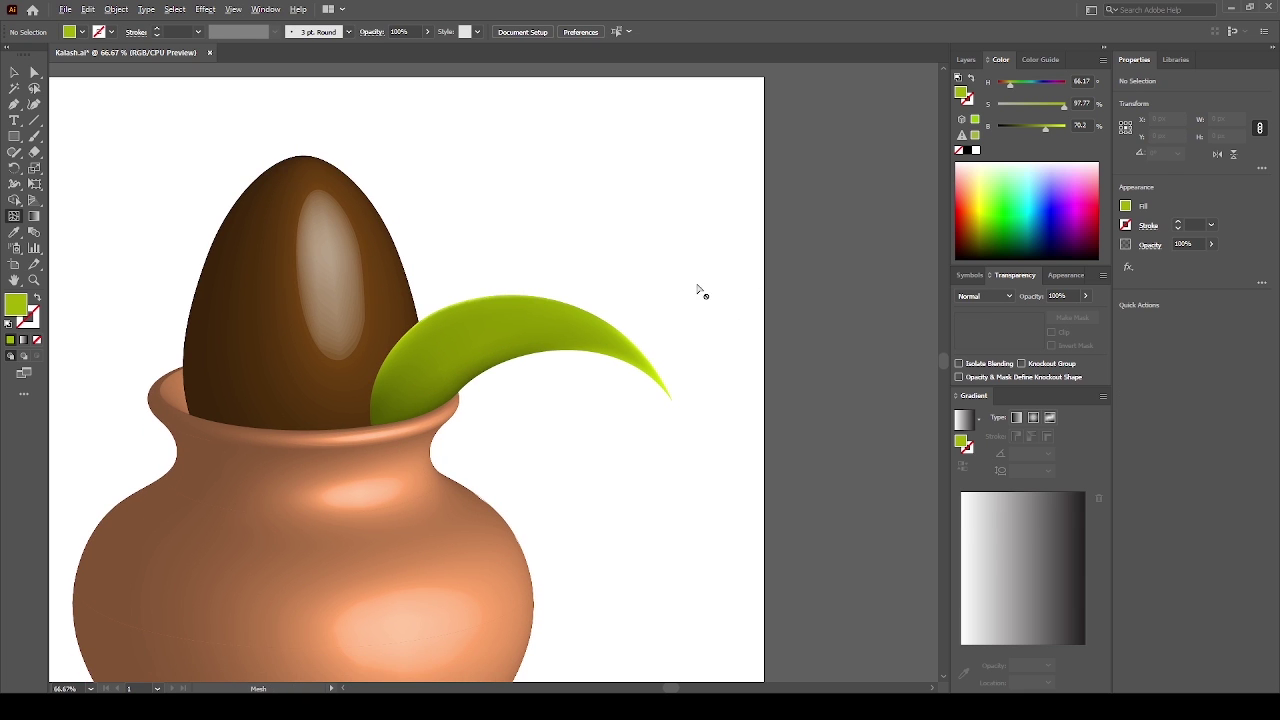
key("ctrl+minus")
key("ctrl+minus")
key("ctrl+minus")
left_click_drag(632, 202, 757, 373)
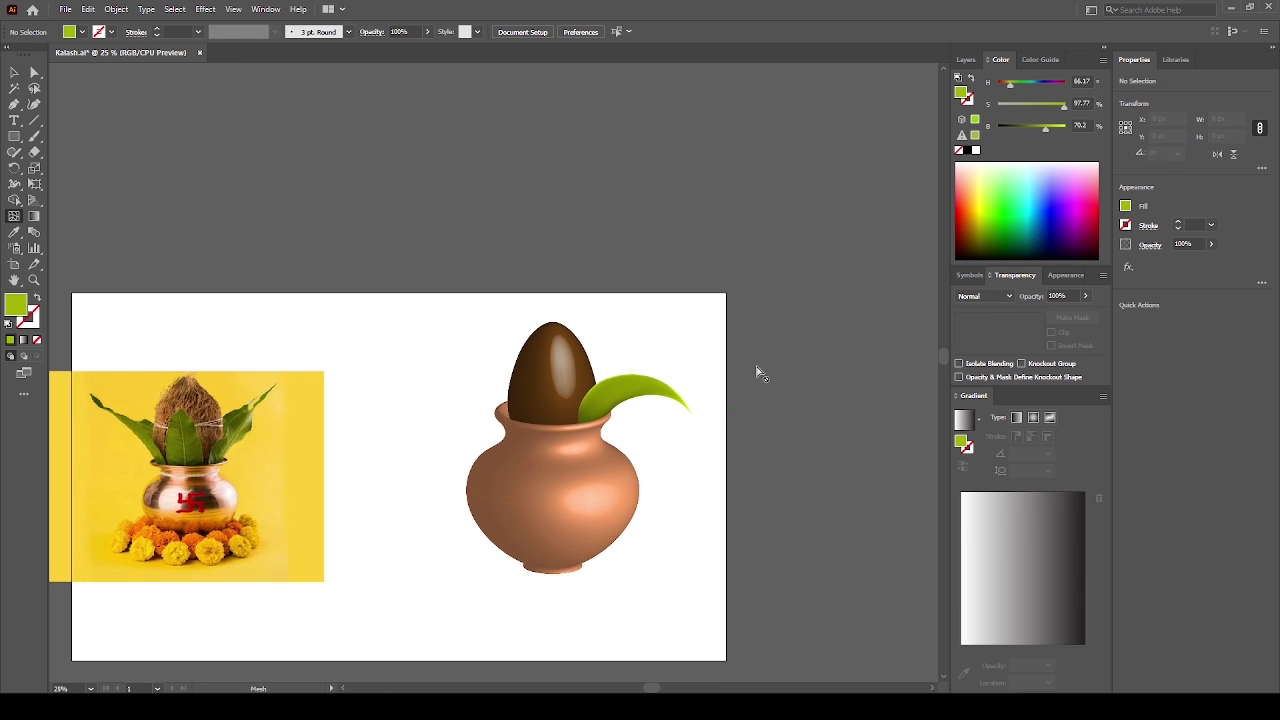
scroll(675, 350, "up", 1)
scroll(677, 349, "up", 1)
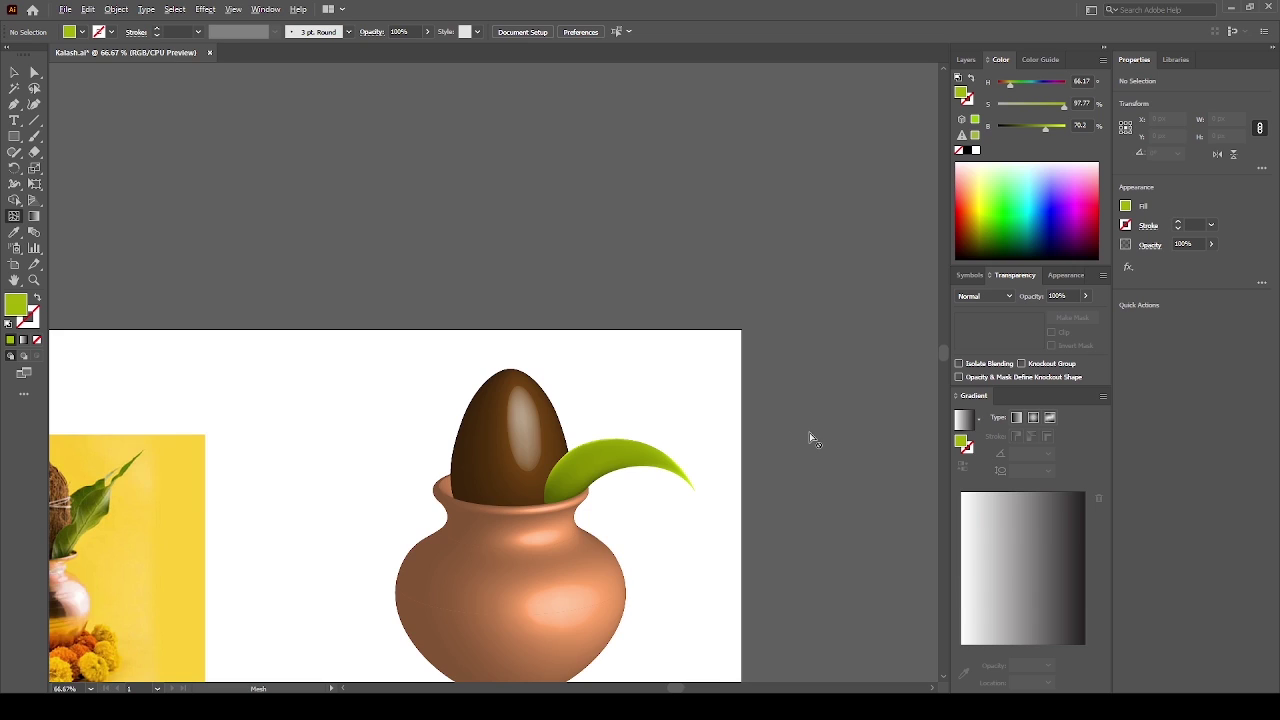
scroll(809, 432, "up", 2)
left_click_drag(503, 387, 509, 399)
left_click(540, 512)
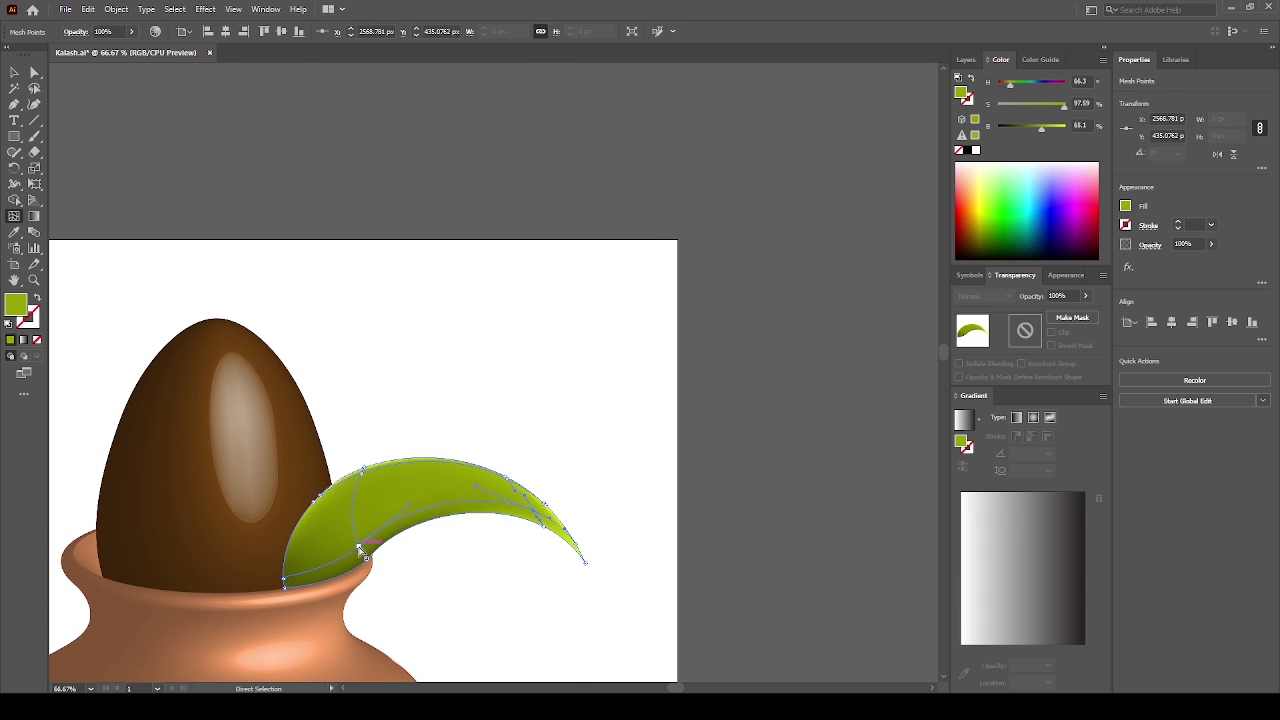
left_click_drag(360, 549, 360, 472)
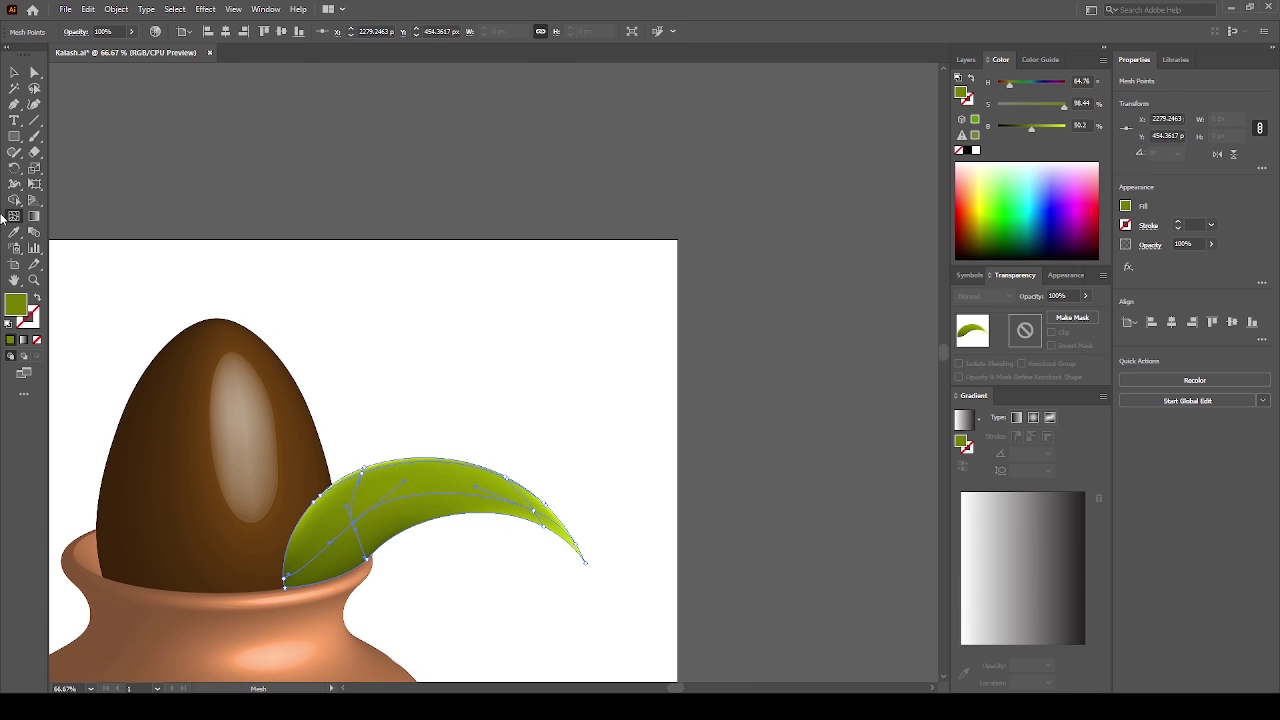
Nudge a base mesh anchor and darken the mesh point on the leaf's inner curve
key("a")
left_click_drag(358, 545, 356, 556)
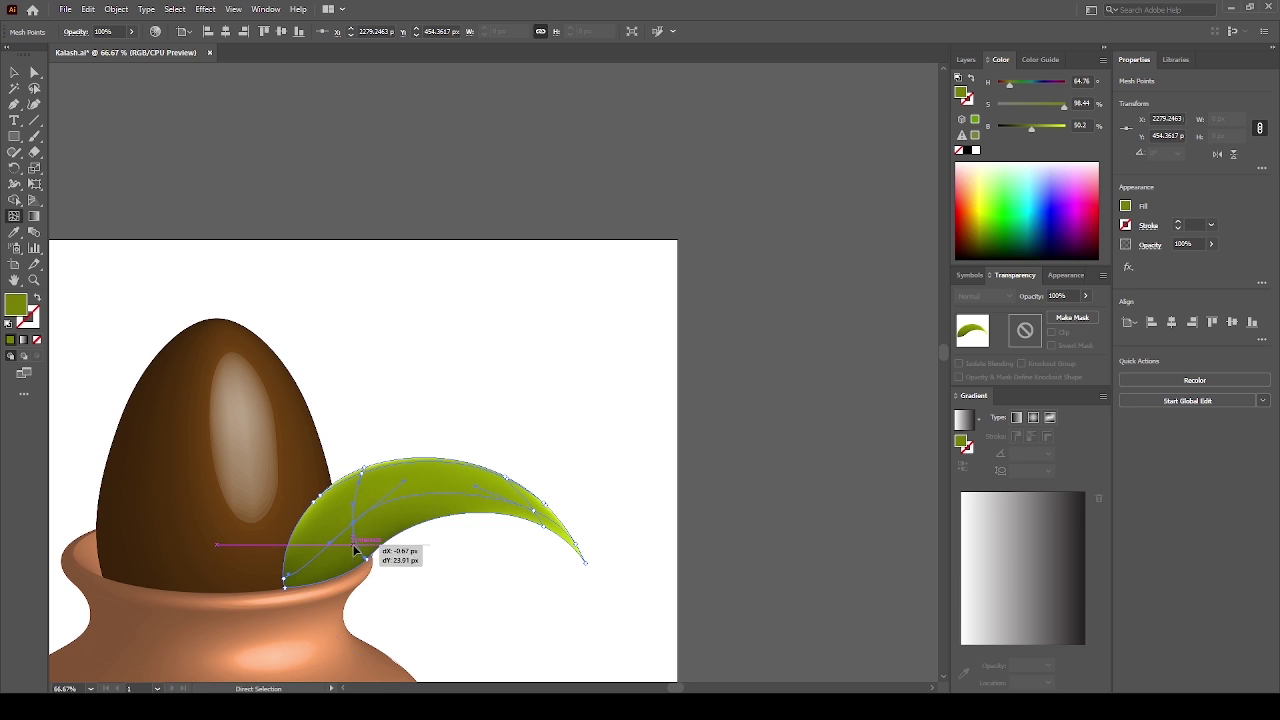
left_click(368, 560)
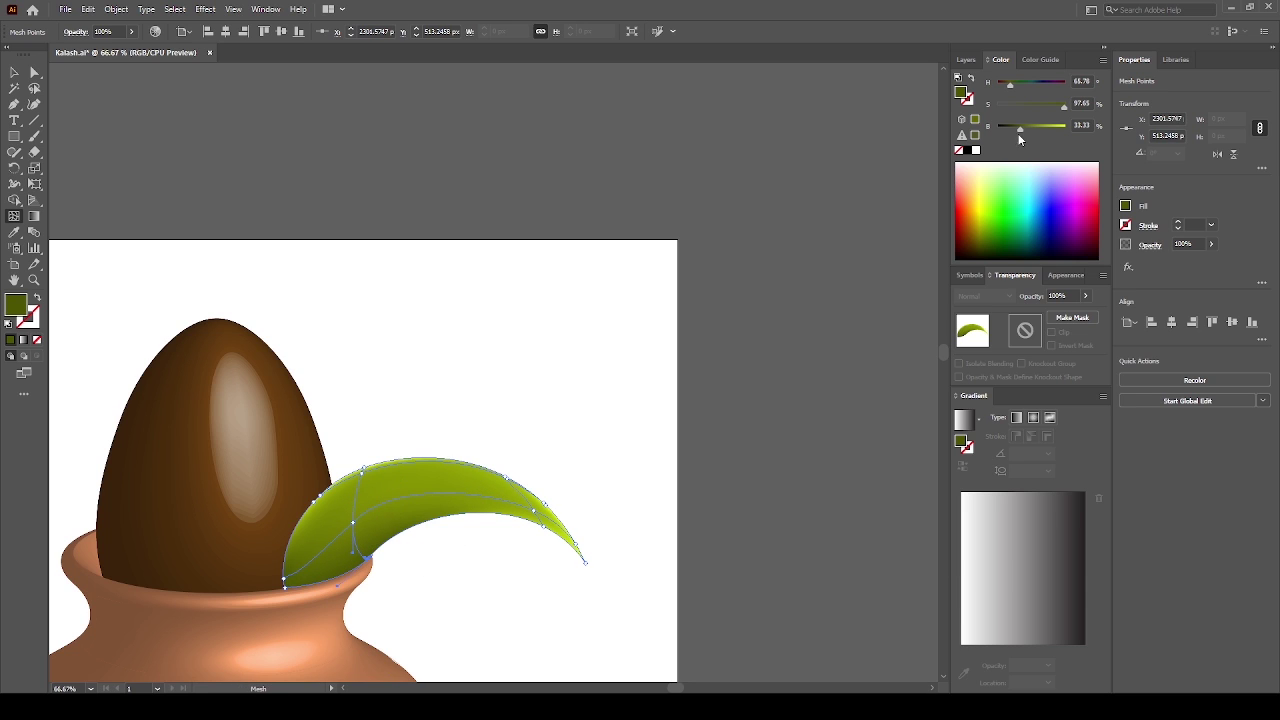
left_click_drag(1031, 128, 1018, 129)
key("a")
left_click(533, 503)
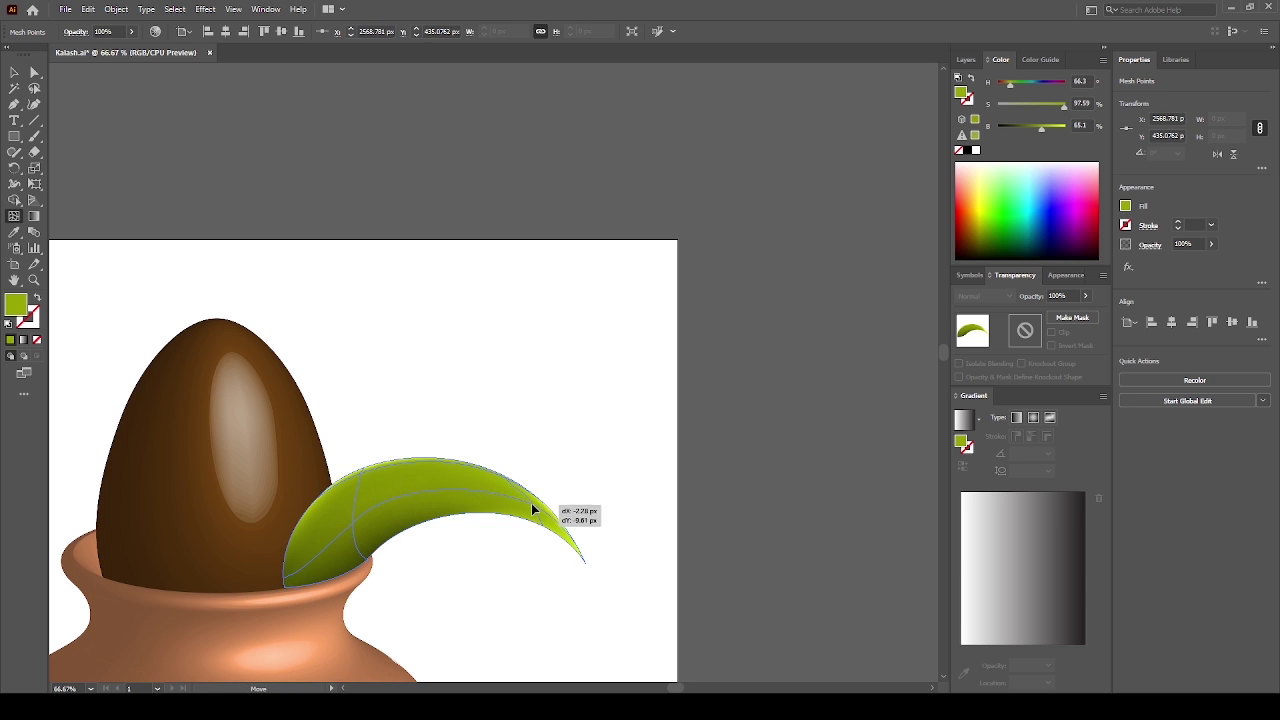
left_click(554, 460)
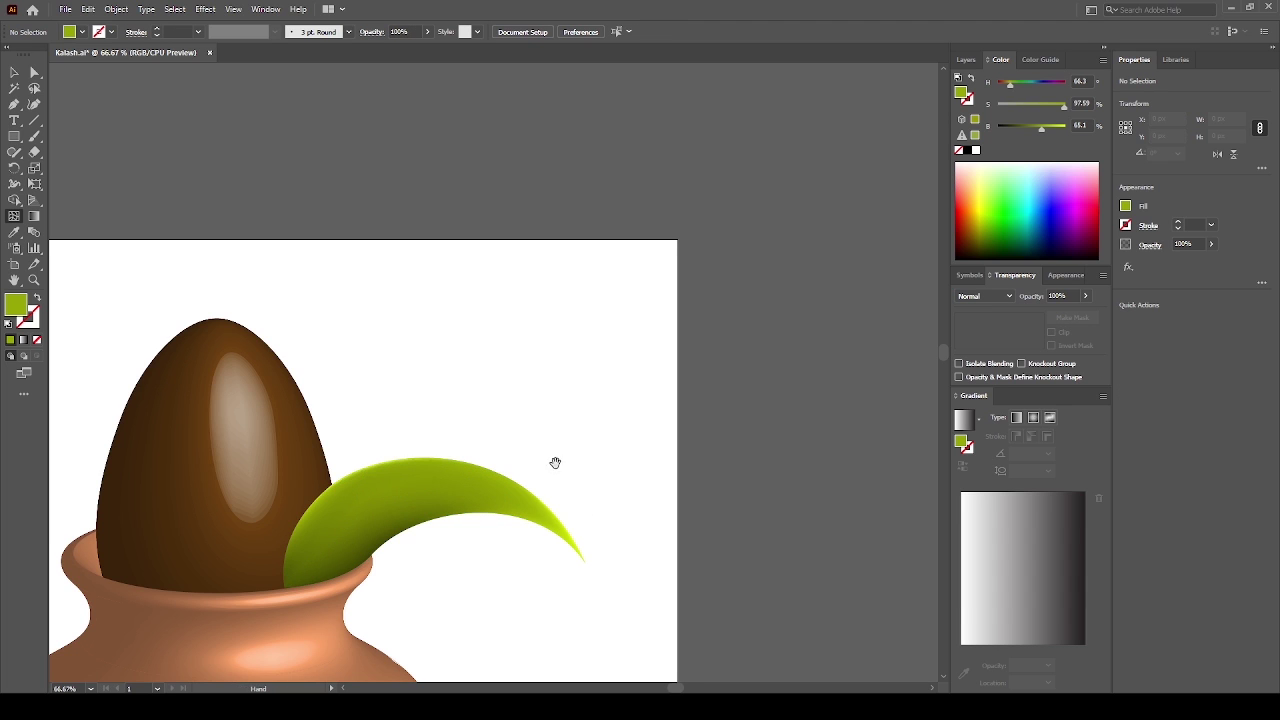
Slightly darken another leaf mesh point and preview the shading
left_click_drag(554, 460, 627, 290)
left_click(578, 348)
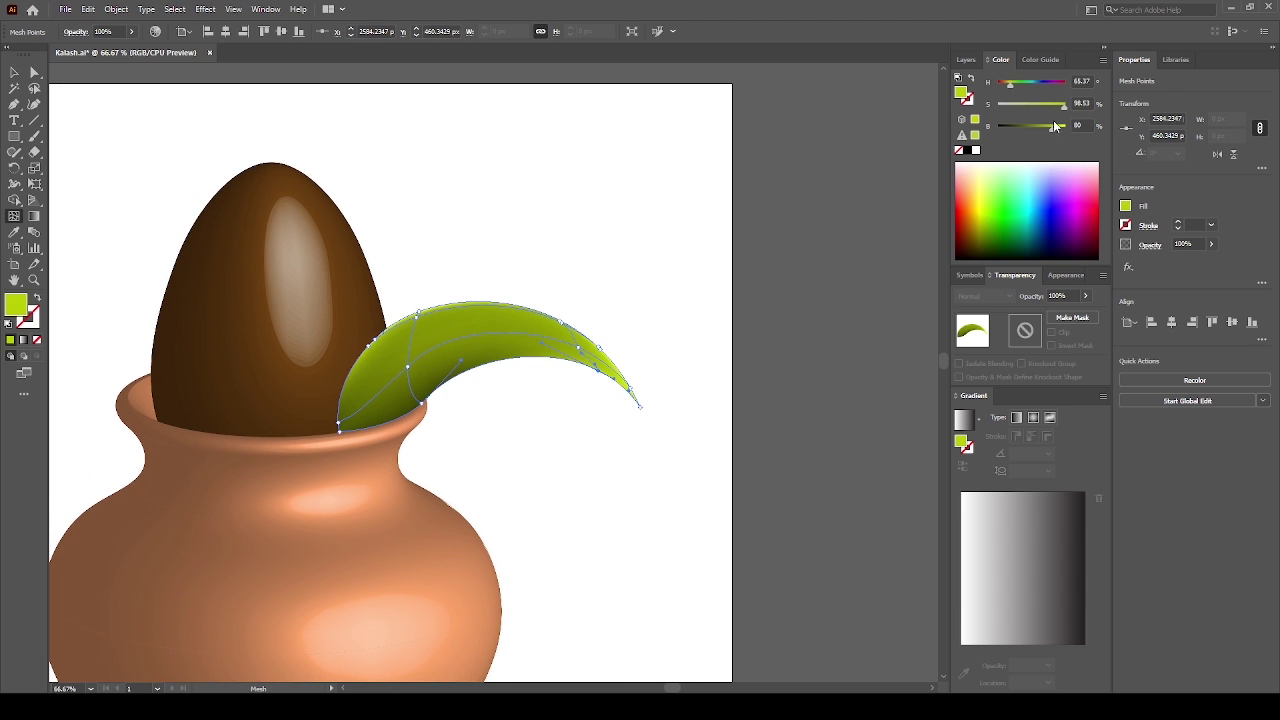
left_click_drag(1039, 127, 1036, 128)
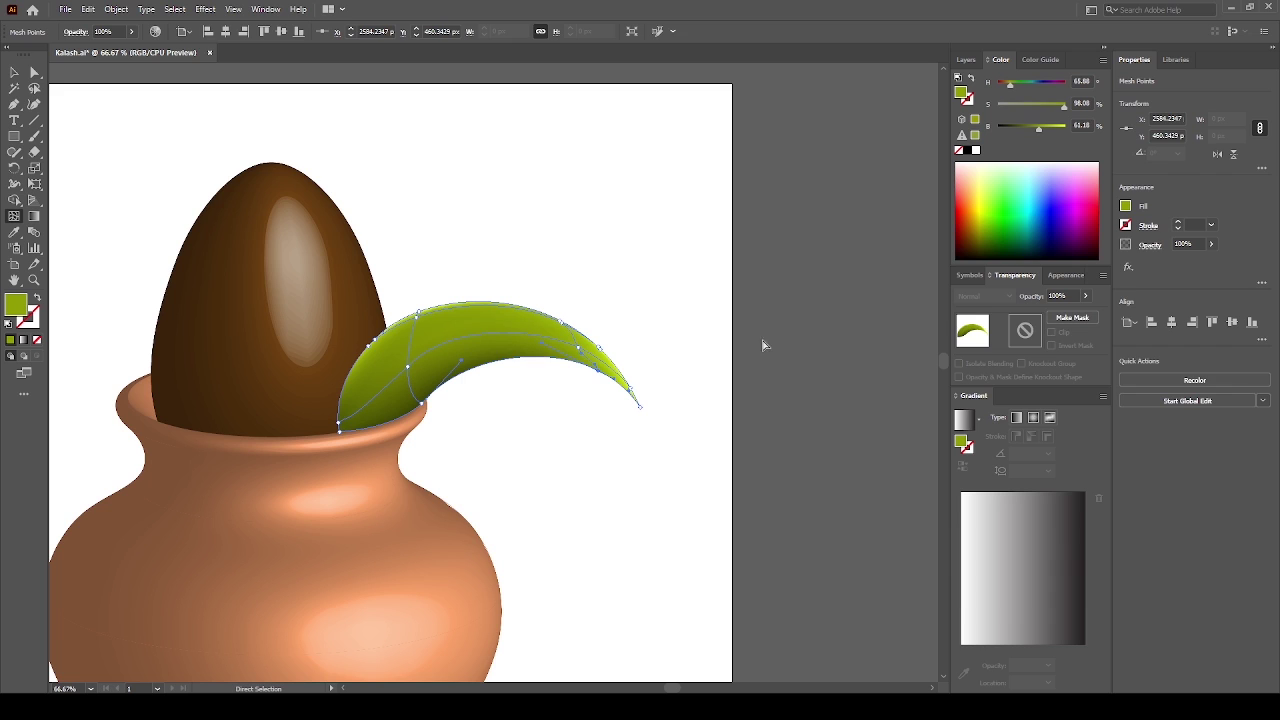
left_click(779, 309)
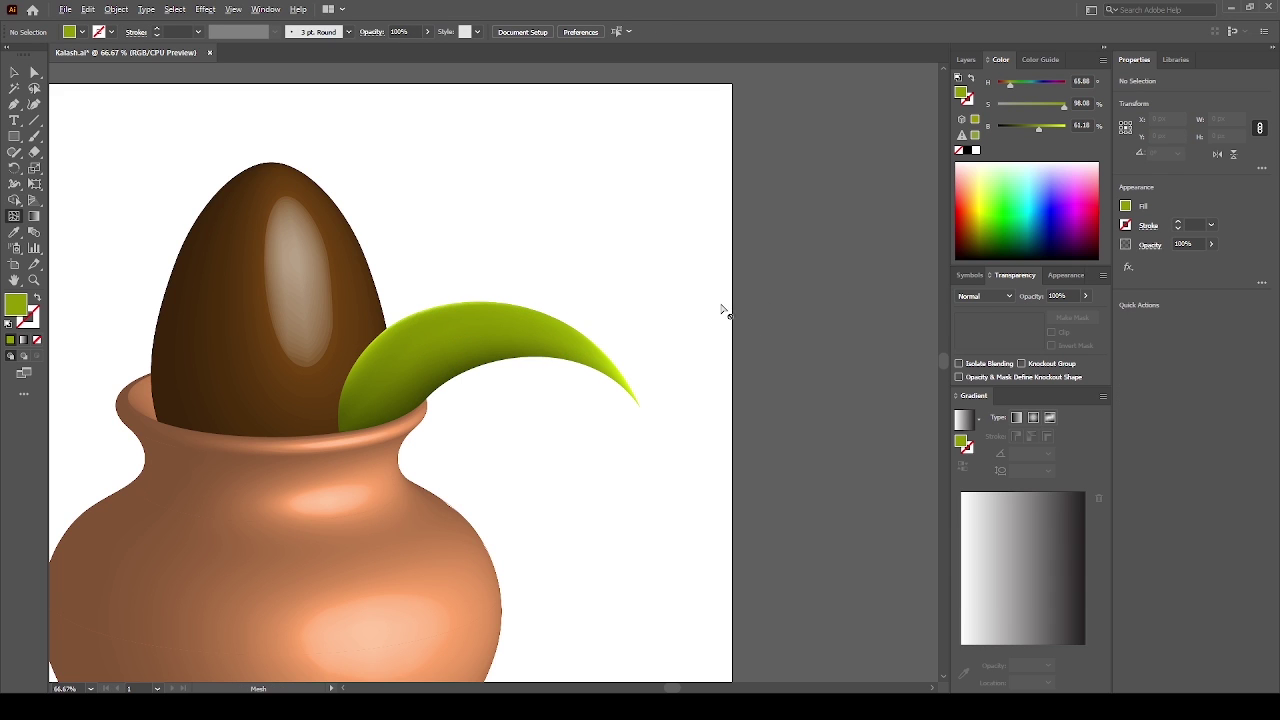
scroll(722, 309, "down", 1)
scroll(720, 330, "down", 1)
scroll(722, 342, "down", 1)
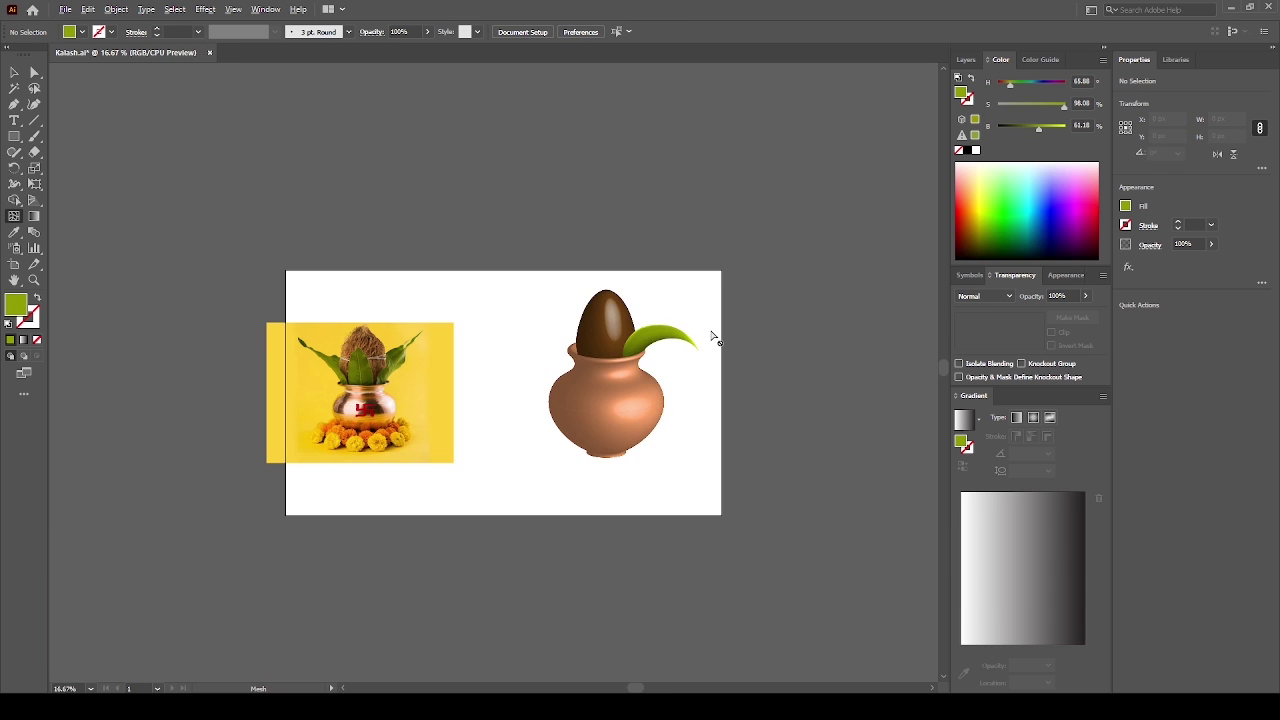
scroll(693, 300, "up", 4)
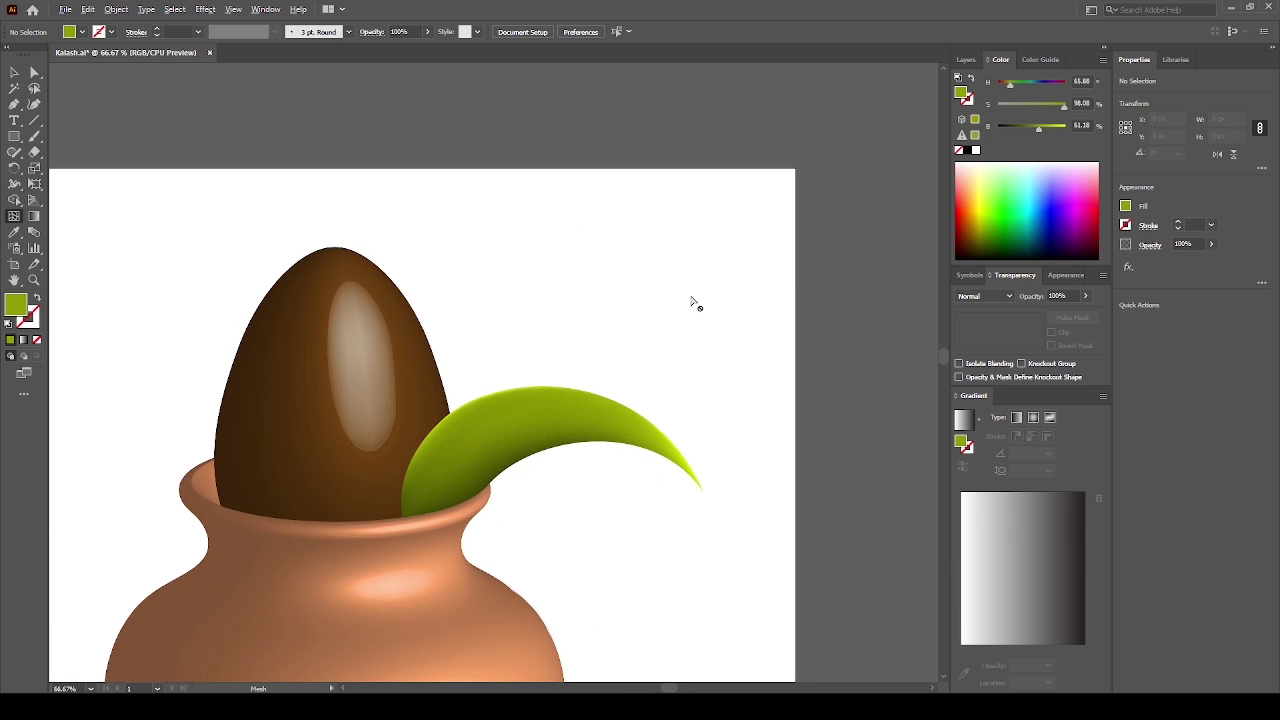
Shift the leaf's base mesh point and lighten its colour
left_click(467, 460)
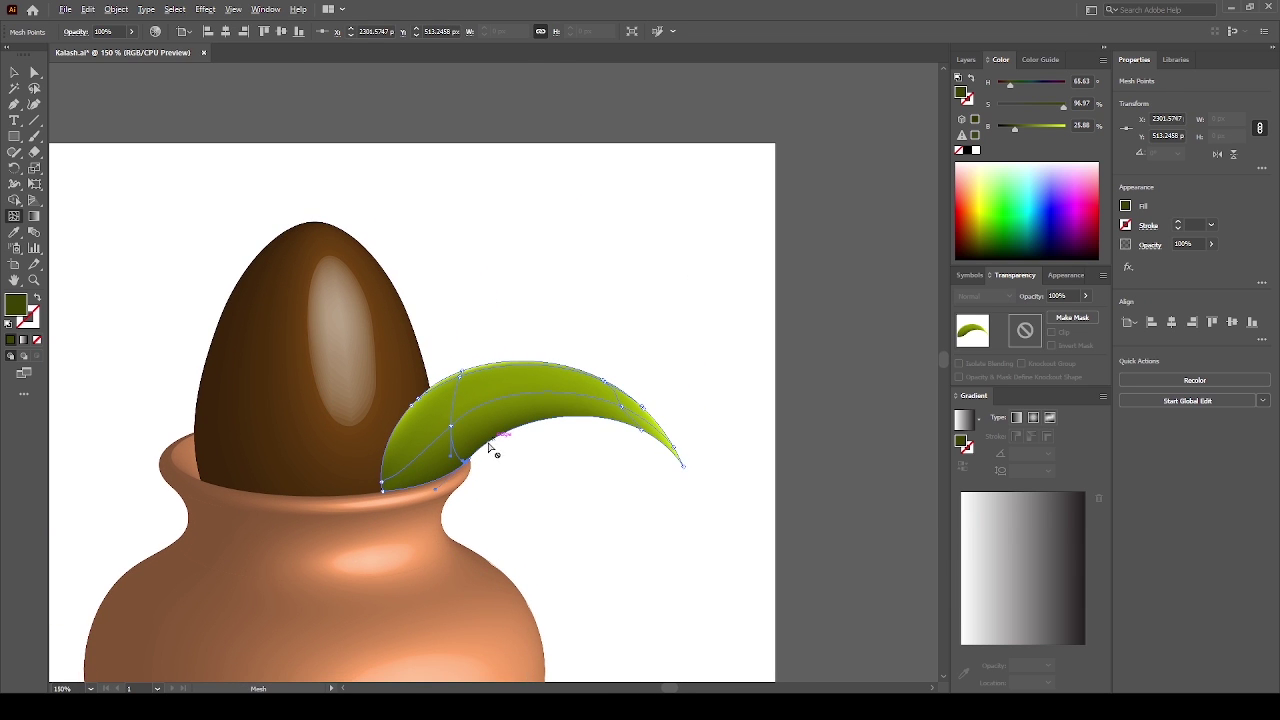
scroll(495, 440, "up", 3)
left_click_drag(419, 513, 410, 507)
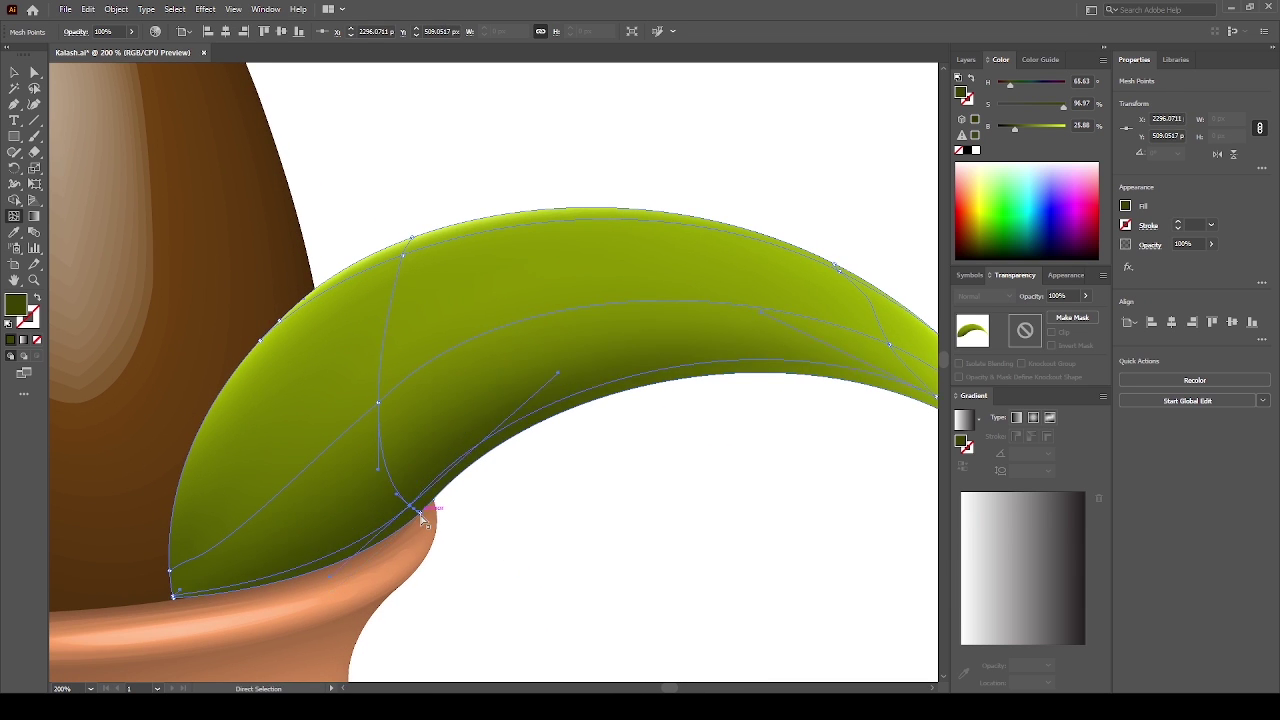
left_click_drag(1015, 129, 1058, 129)
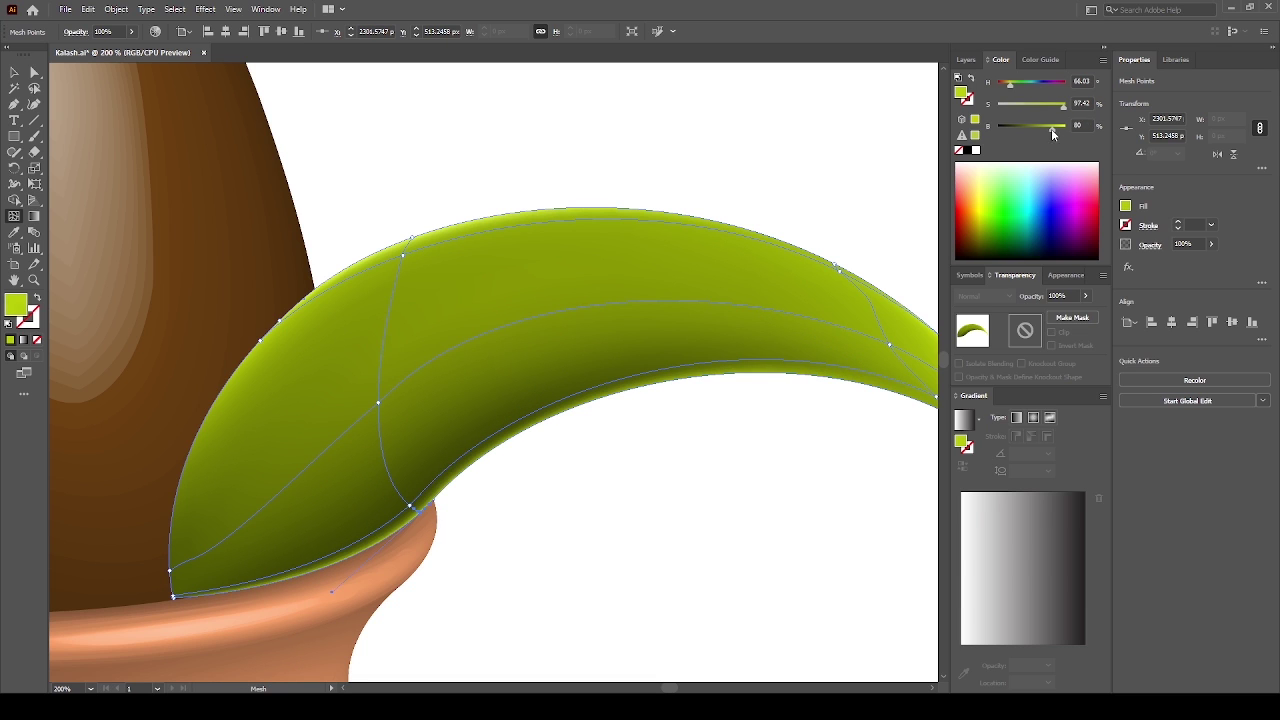
left_click(652, 443)
left_click(617, 323)
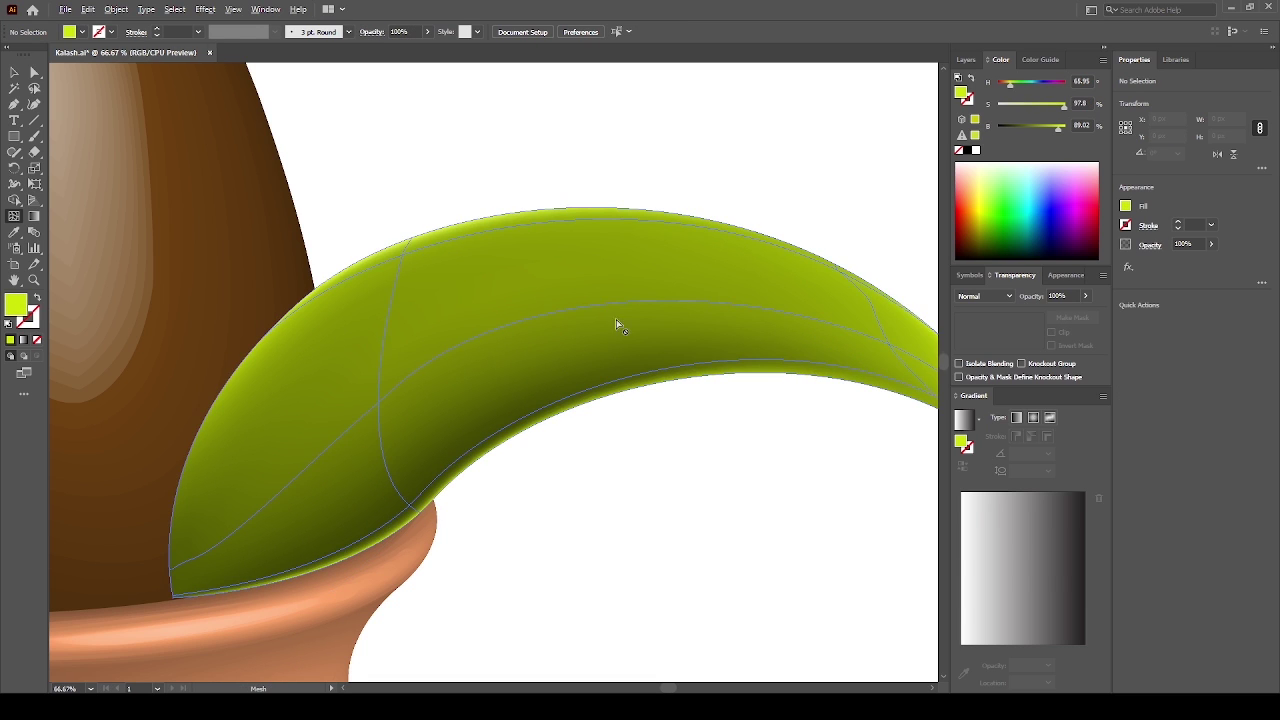
Move the dark mesh point at the leaf's notch and adjust a mesh handle
key("ctrl+minus")
key("ctrl+minus")
key("ctrl+minus")
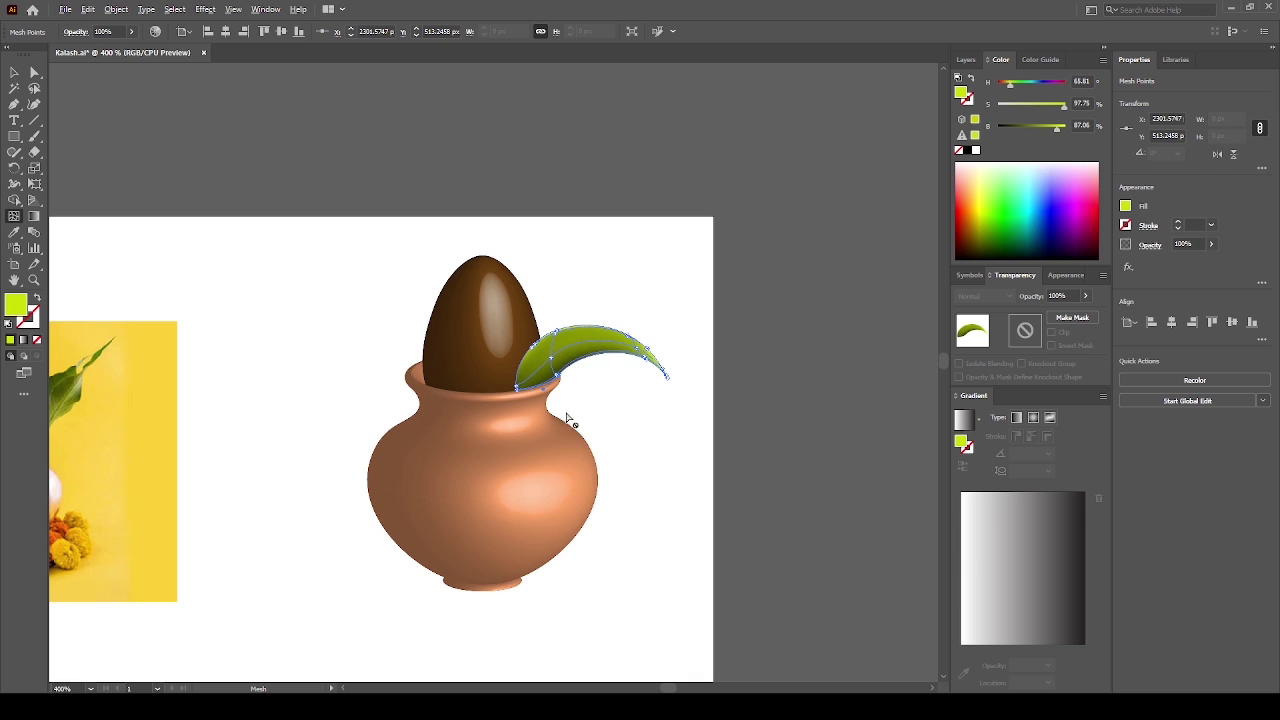
scroll(573, 363, "up", 4)
scroll(580, 374, "down", 1)
scroll(580, 383, "down", 1)
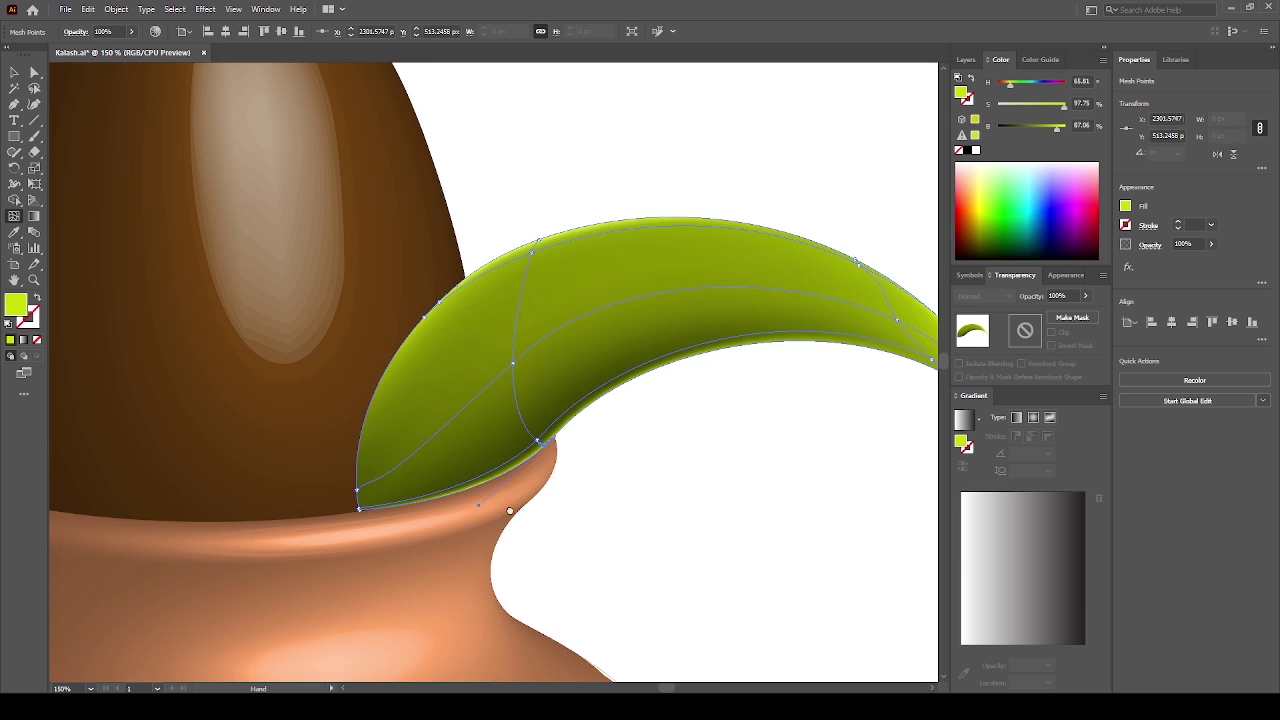
left_click_drag(537, 447, 542, 430)
scroll(542, 430, "up", 1)
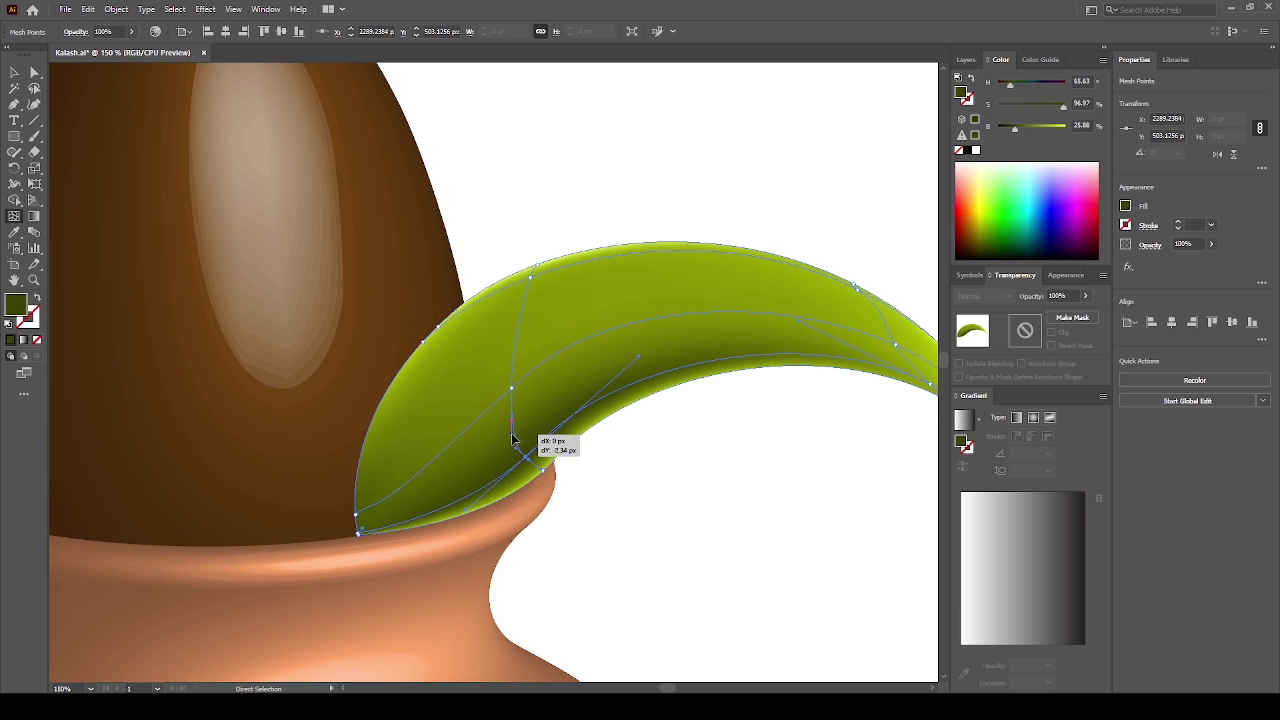
scroll(560, 420, "up", 1)
mouse_move(640, 380)
left_mouse_down()
mouse_move(650, 371)
mouse_move(455, 322)
left_mouse_up()
Reshape mesh lines near the leaf base and curve the upper mesh line toward the tip
scroll(650, 371, "right", 5)
scroll(560, 340, "down", 2)
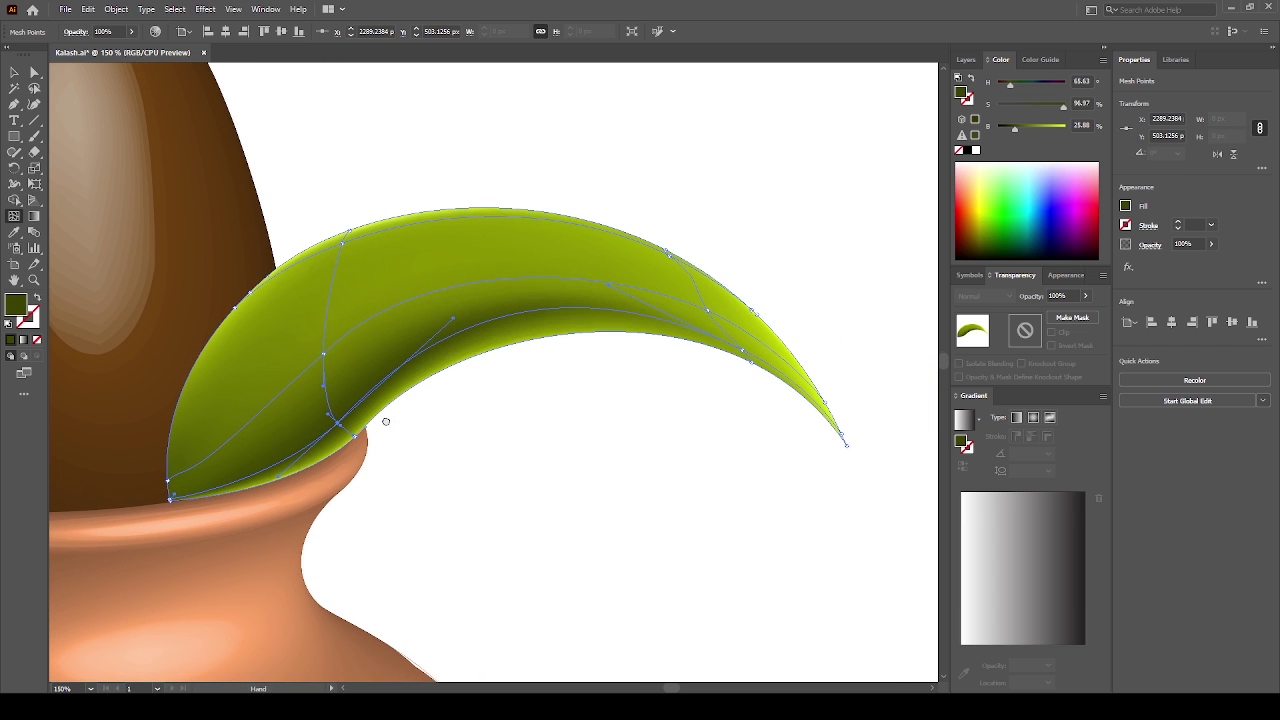
left_click_drag(331, 363, 323, 354)
left_click_drag(270, 394, 282, 404)
left_click(172, 482)
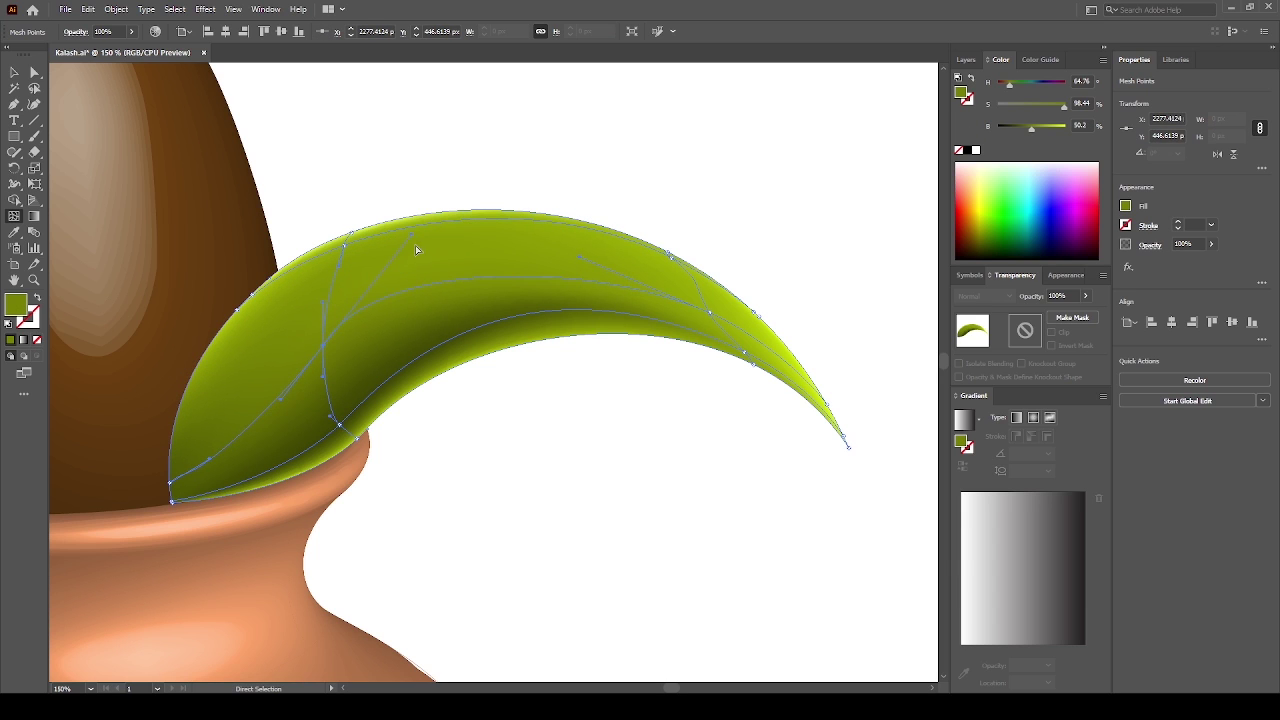
left_click_drag(412, 234, 442, 217)
mouse_move(582, 262)
left_mouse_down()
mouse_move(537, 220)
mouse_move(688, 300)
mouse_move(700, 265)
mouse_move(695, 285)
left_mouse_up()
left_click(737, 193)
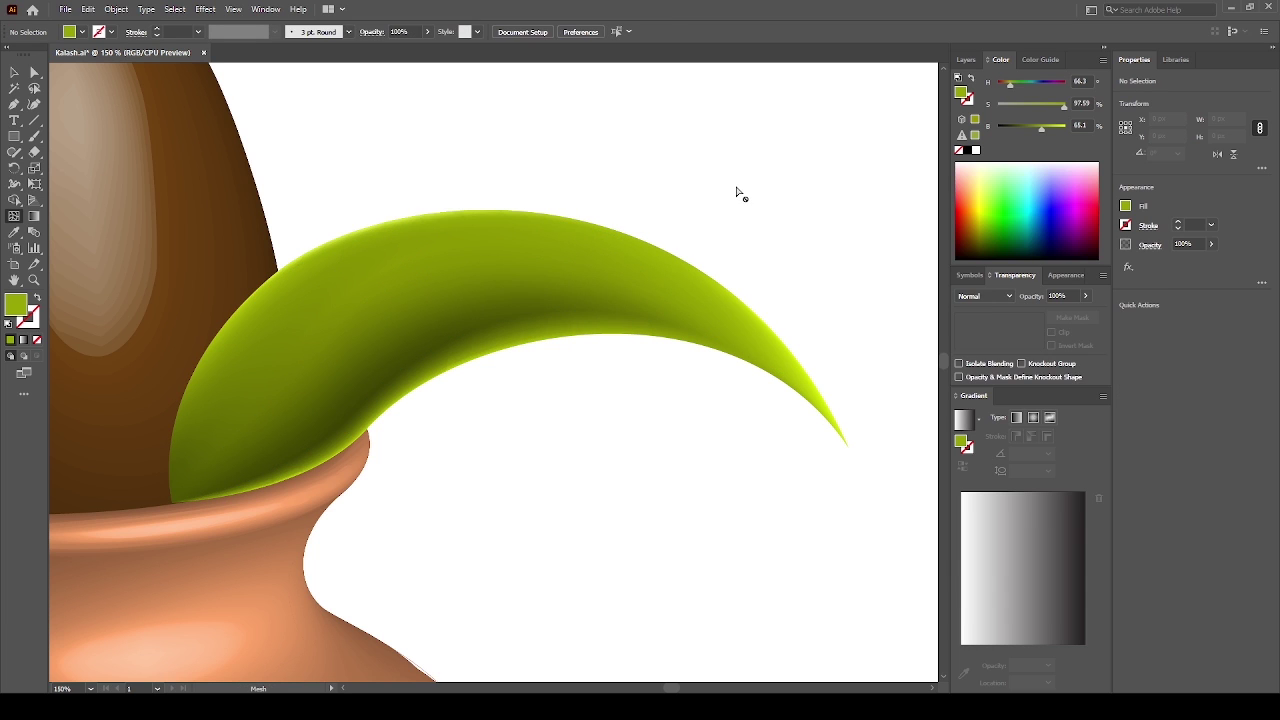
Adjust the inner mesh point and handles at the leaf base and tune its brightness
left_click(337, 425)
mouse_move(337, 423)
left_mouse_down()
mouse_move(325, 388)
mouse_move(349, 423)
left_mouse_up()
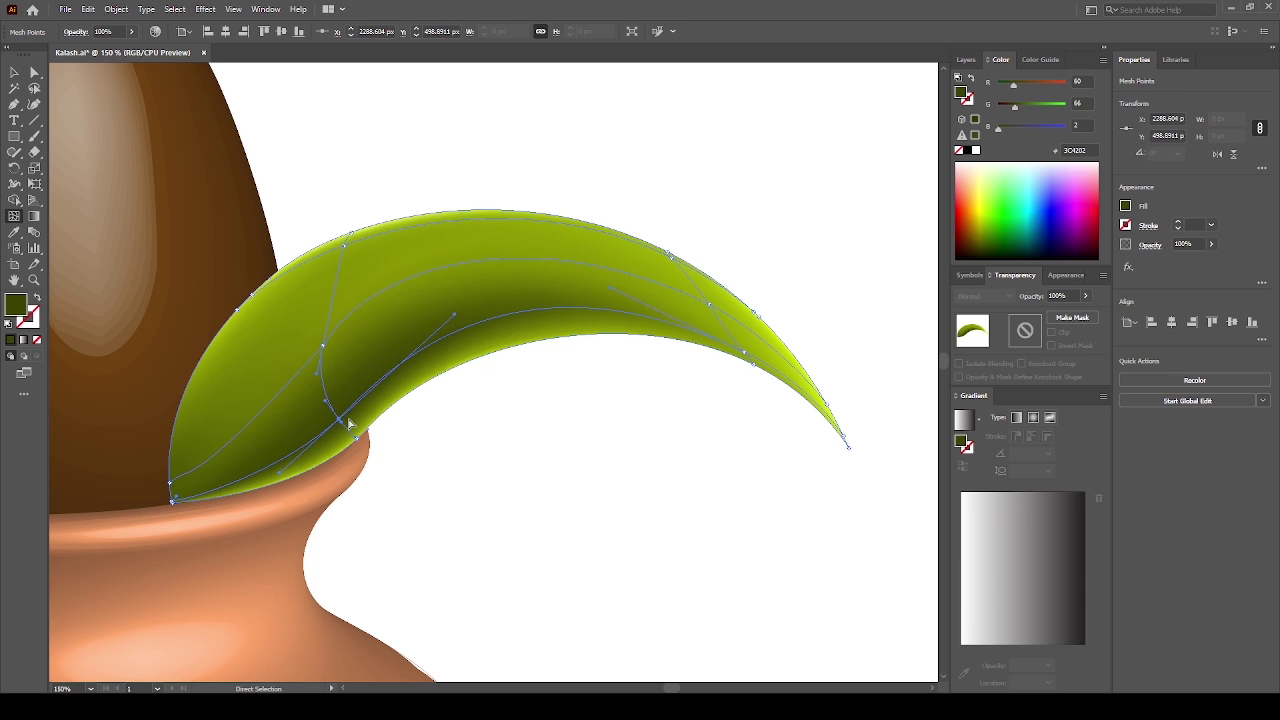
mouse_move(282, 476)
left_mouse_down()
mouse_move(337, 429)
mouse_move(280, 470)
left_mouse_up()
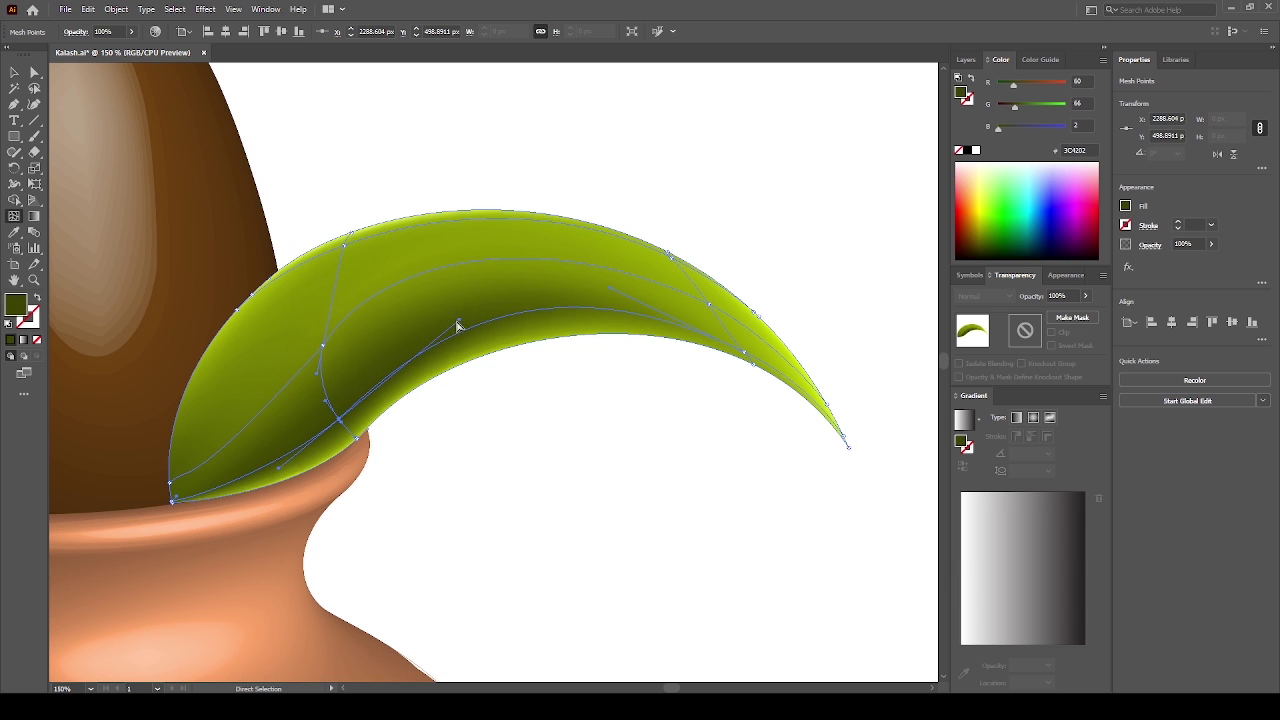
left_click_drag(457, 324, 451, 319)
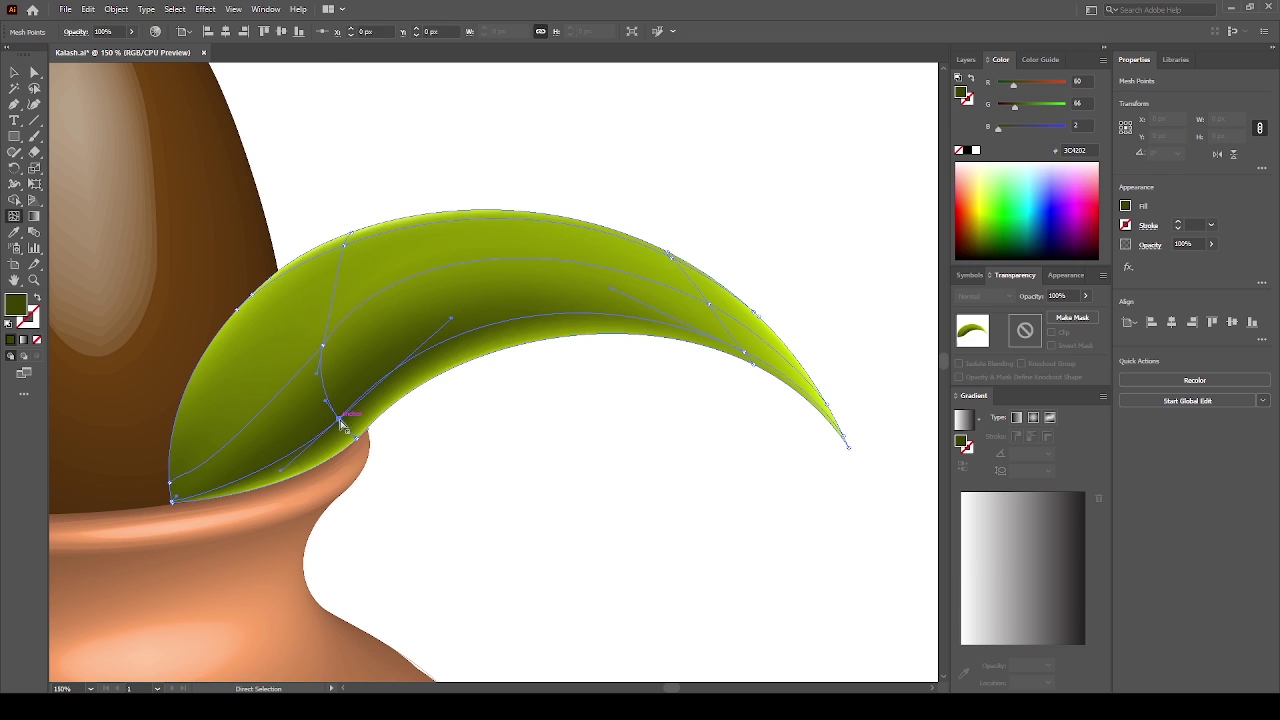
left_click_drag(1024, 128, 1022, 127)
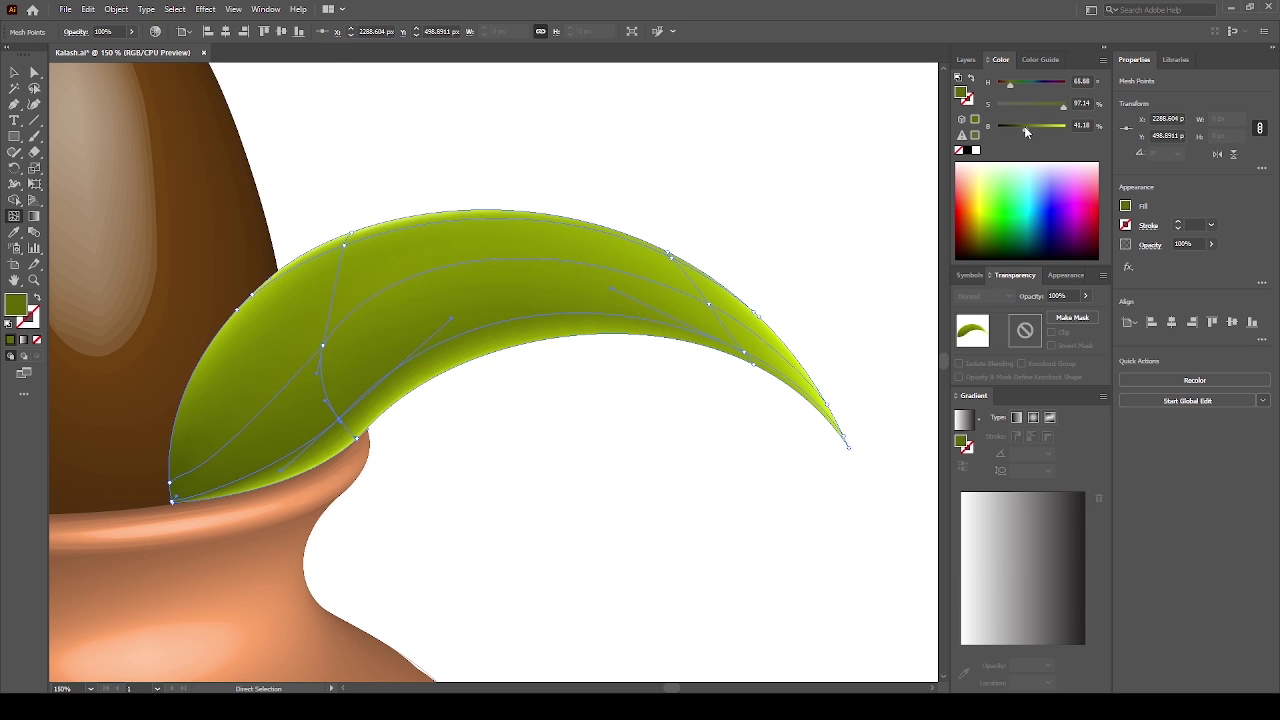
key("u")
left_click(670, 485)
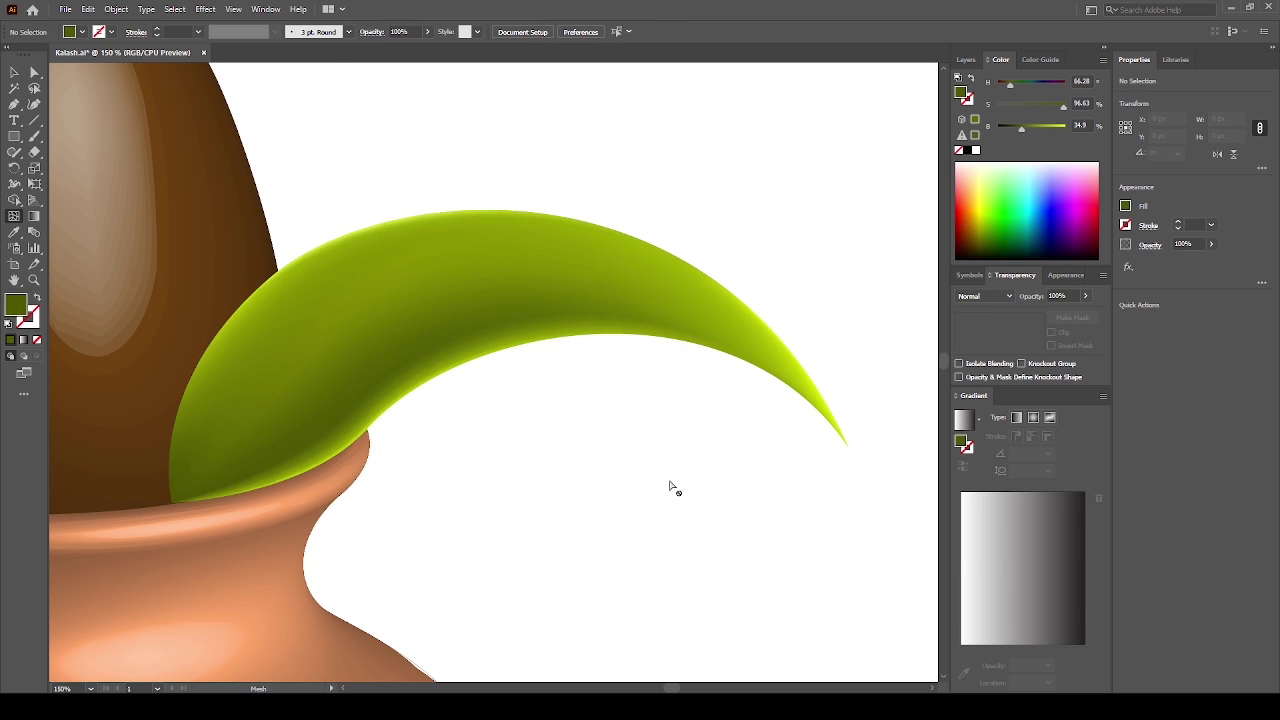
Seat the leaf's lower-left mesh point on the pot rim, checking it in Outline view
left_click_drag(176, 499, 172, 506)
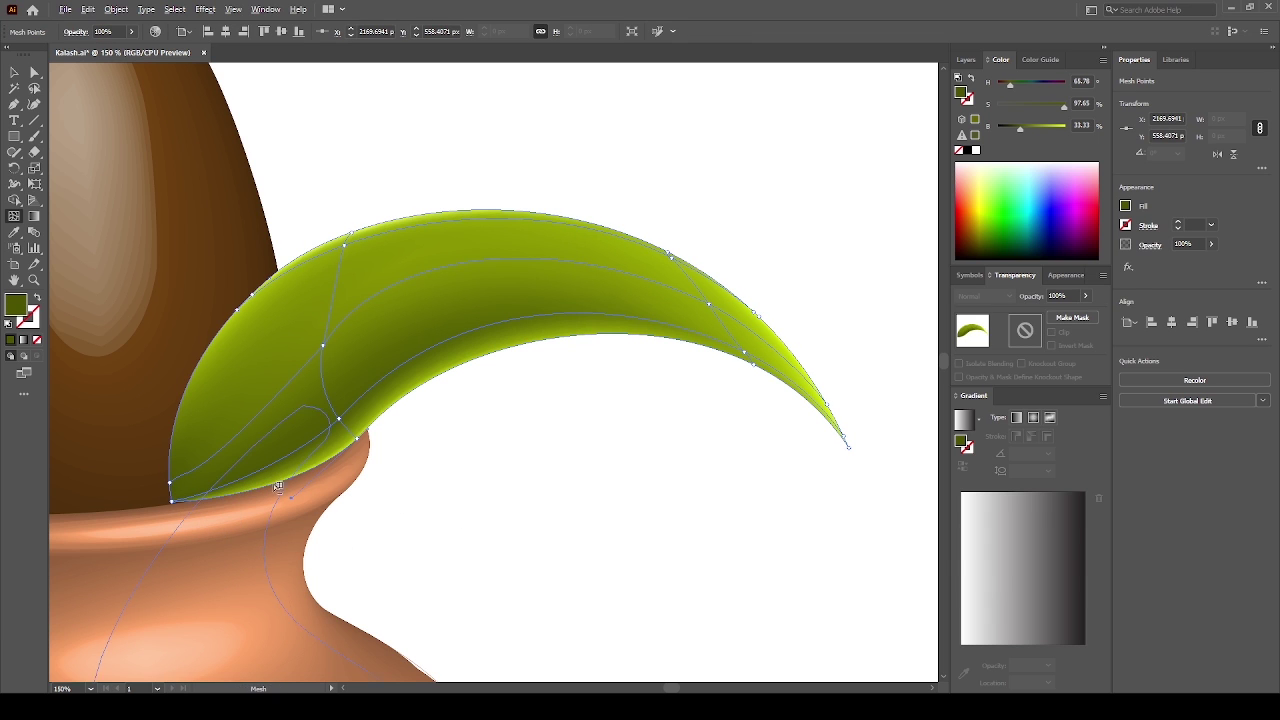
scroll(182, 460, "up", 1)
key("ctrl+y")
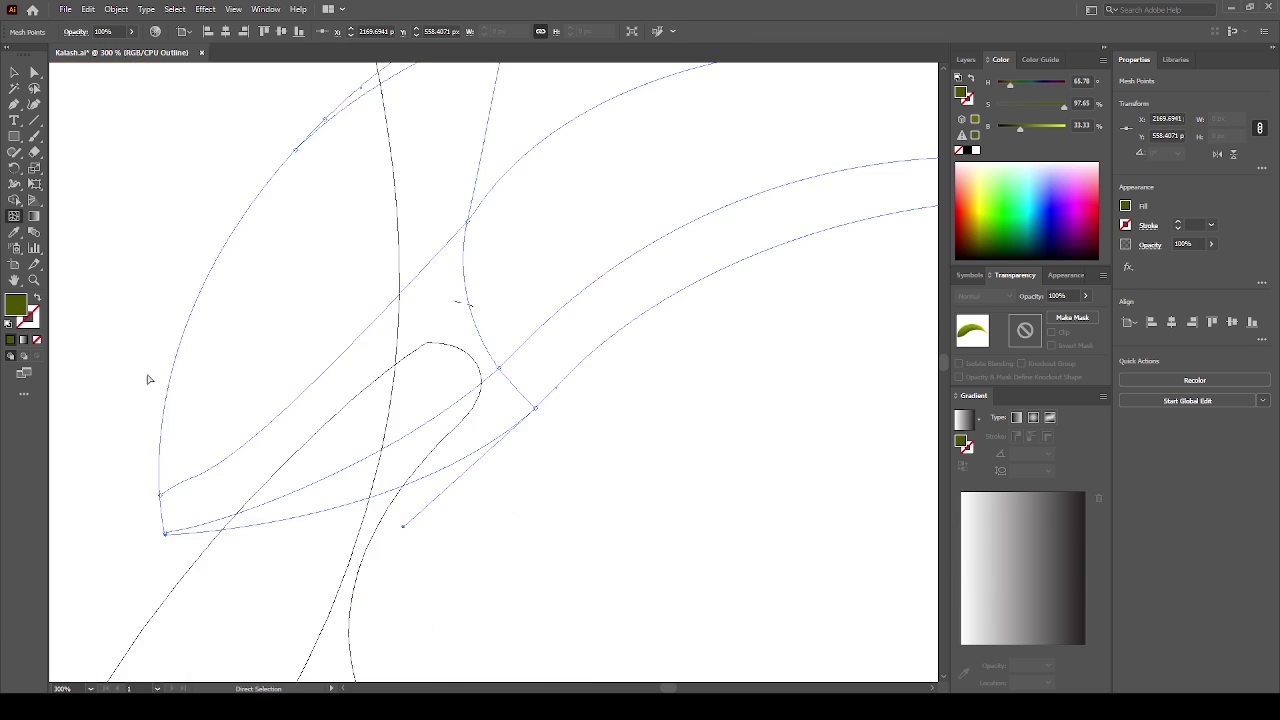
key("ctrl+y")
left_click_drag(165, 536, 166, 538)
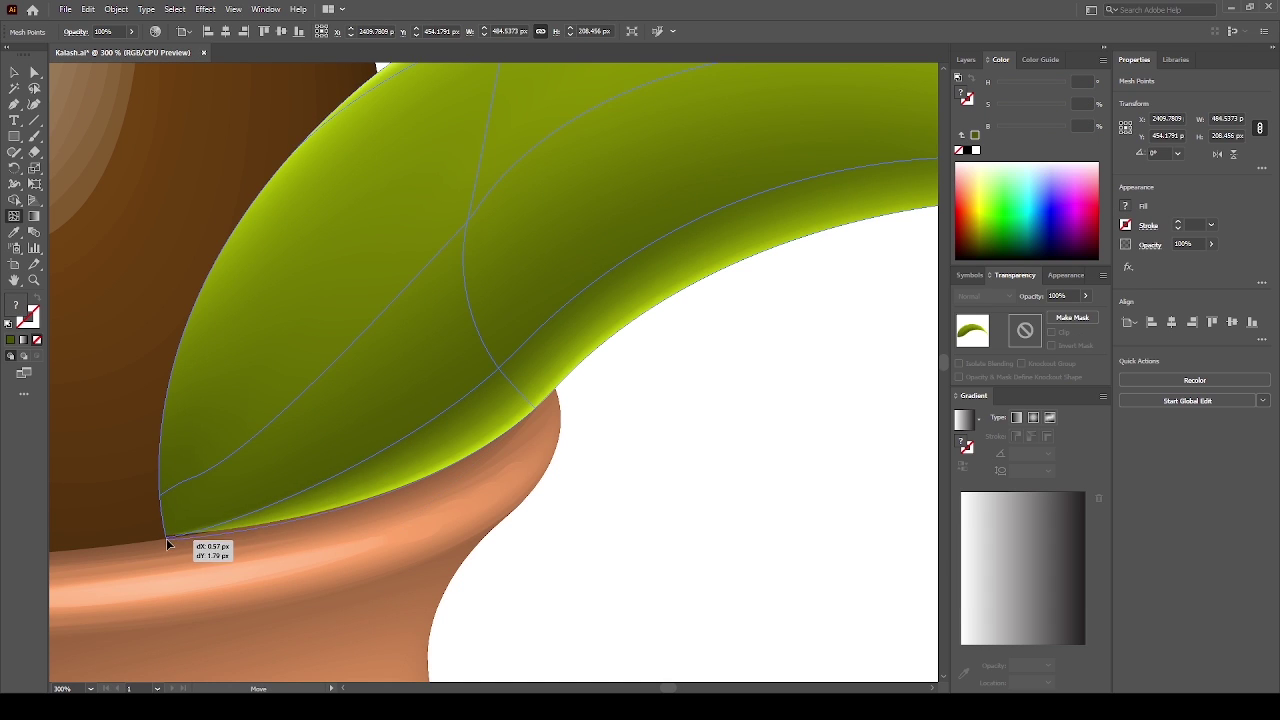
left_click(655, 495)
scroll(512, 458, "down", 7)
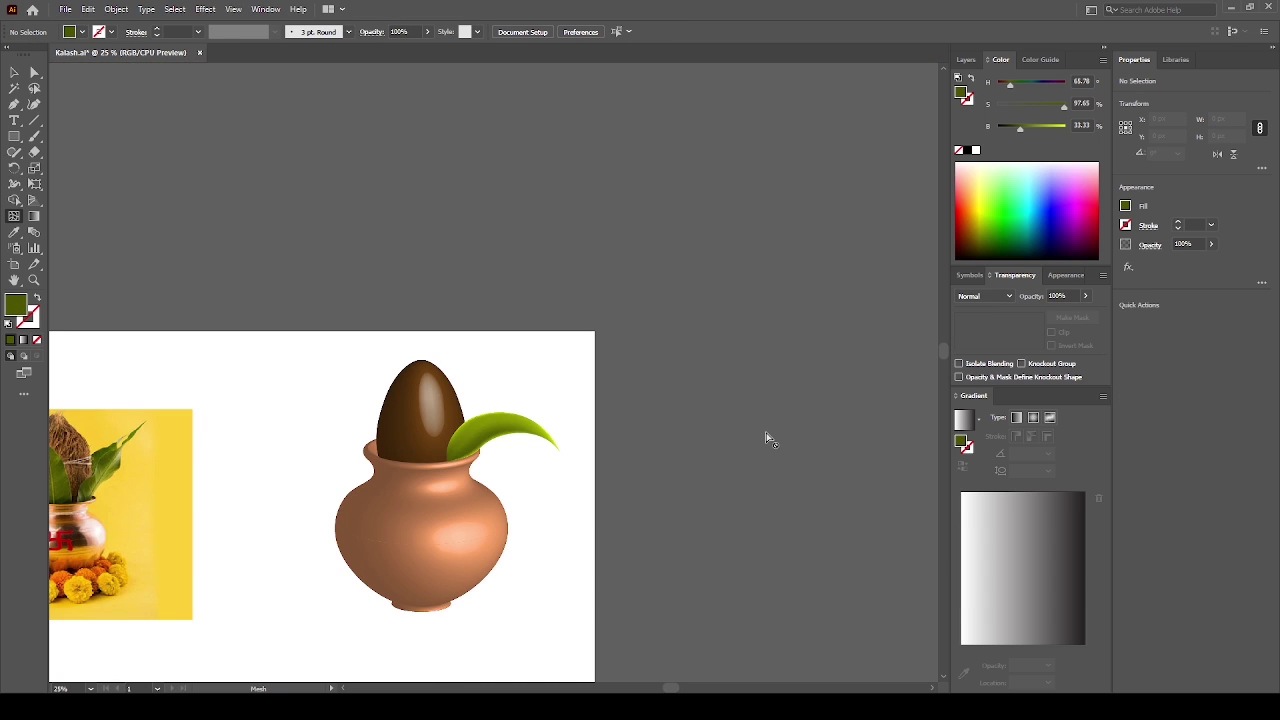
Darken the colour of the right leaf's base mesh point
key("ctrl+z")
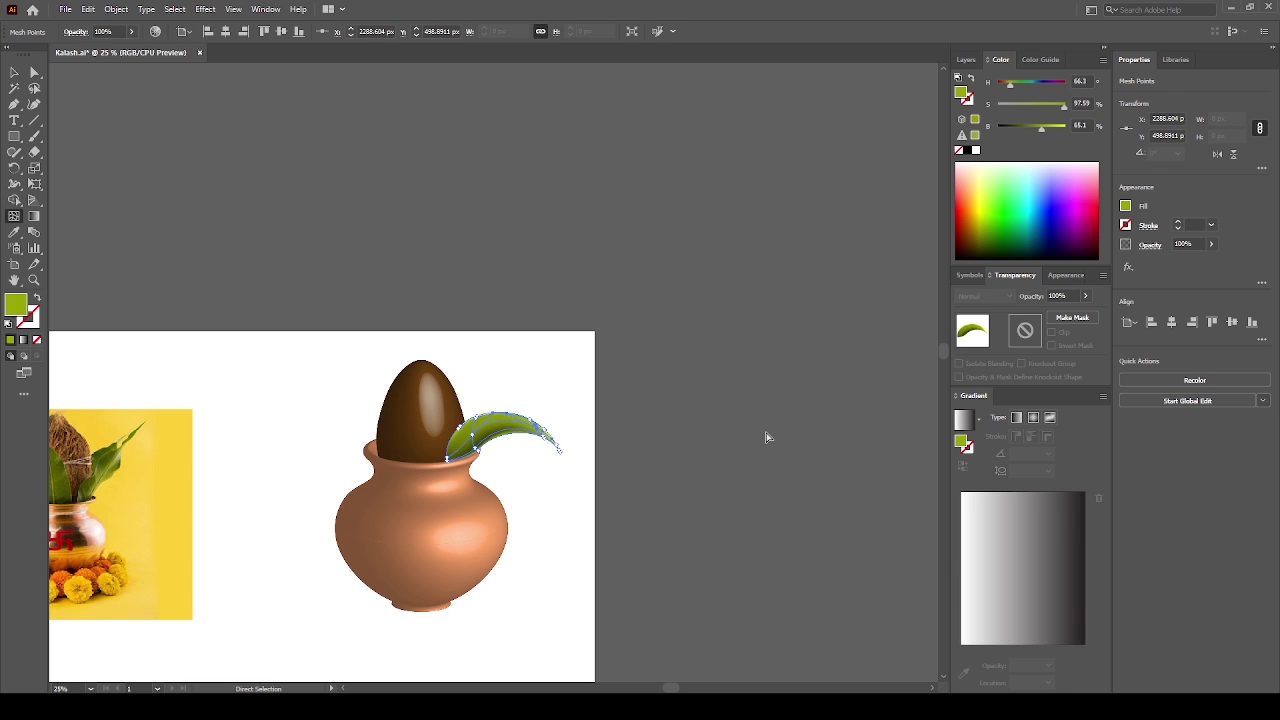
key("ctrl+z")
key("ctrl+z")
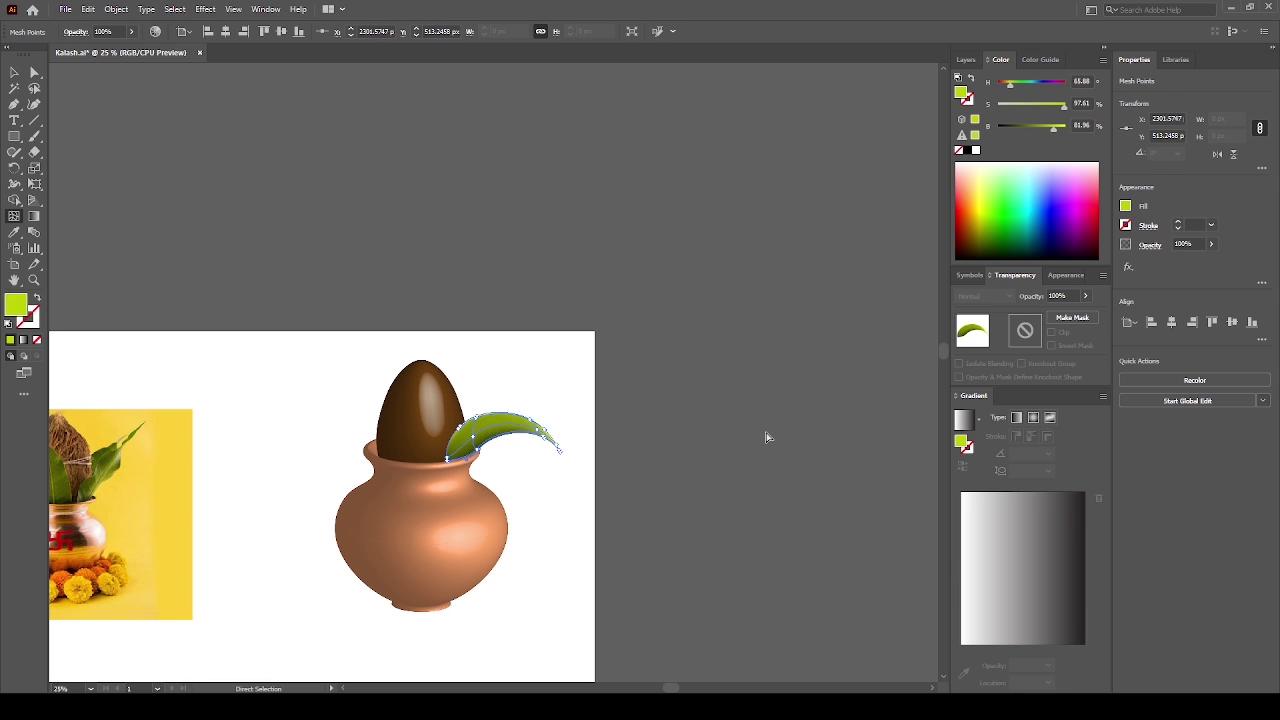
scroll(494, 466, "up", 2)
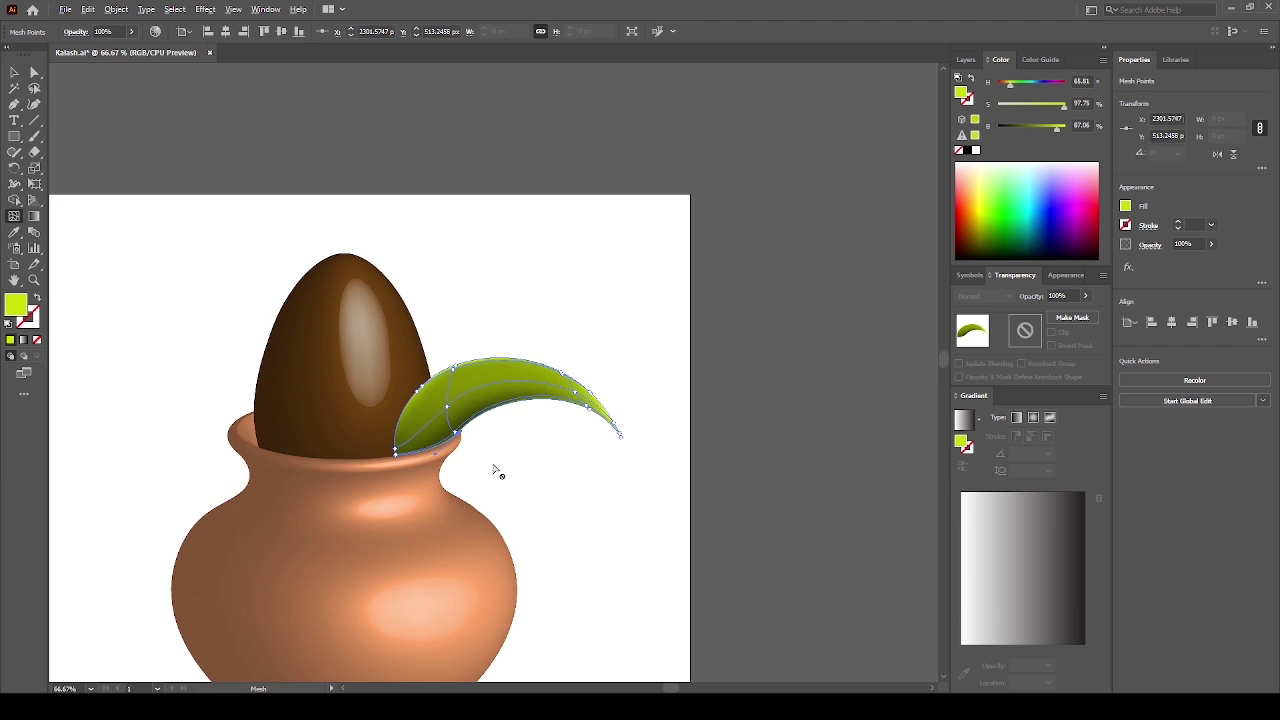
scroll(487, 434, "up", 2)
key("ctrl+z")
key("ctrl+z")
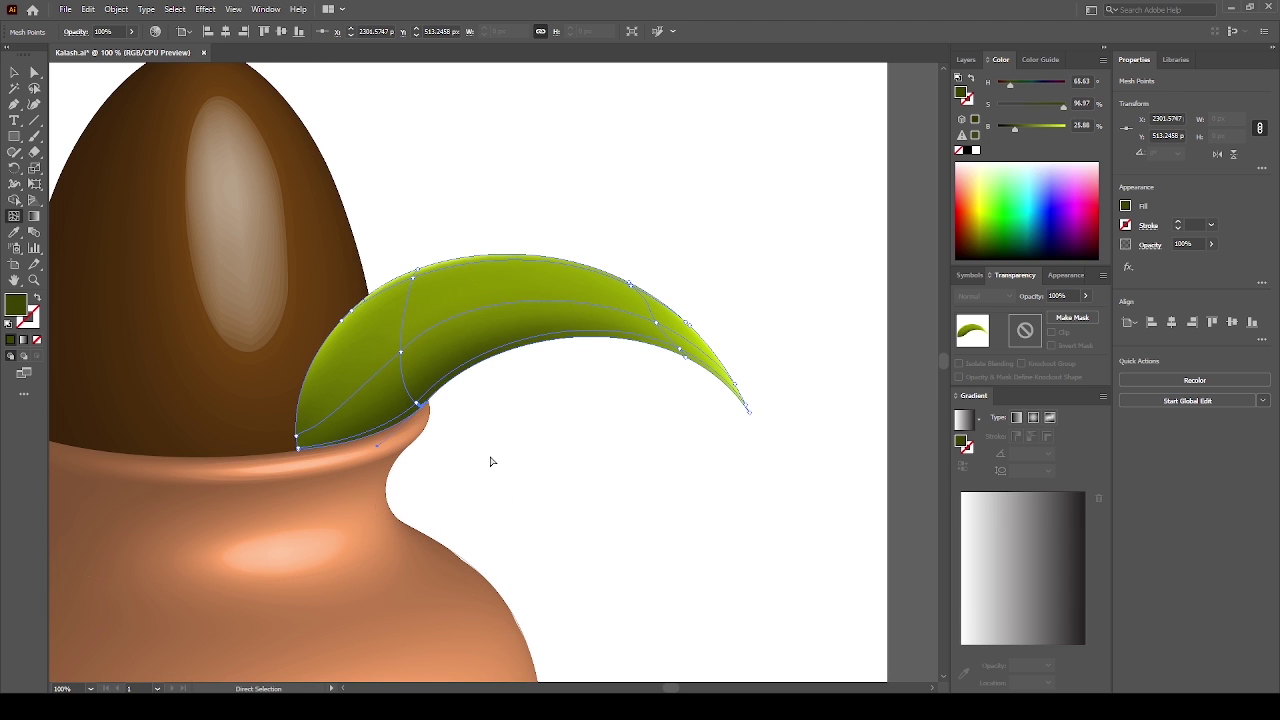
key("ctrl+z")
key("ctrl+z")
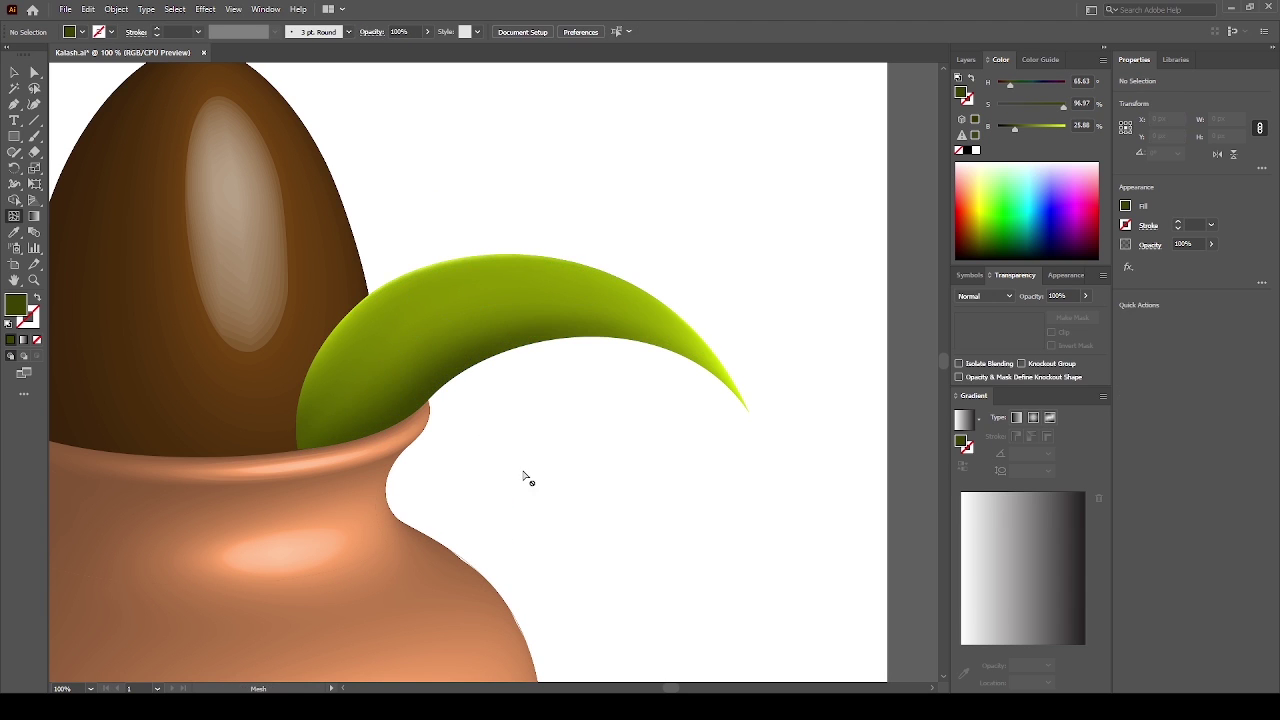
Reposition the leaf's mesh points and pull the bottom-left handle up to smooth the shading
left_click_drag(526, 477, 598, 473)
left_click_drag(457, 354, 449, 347)
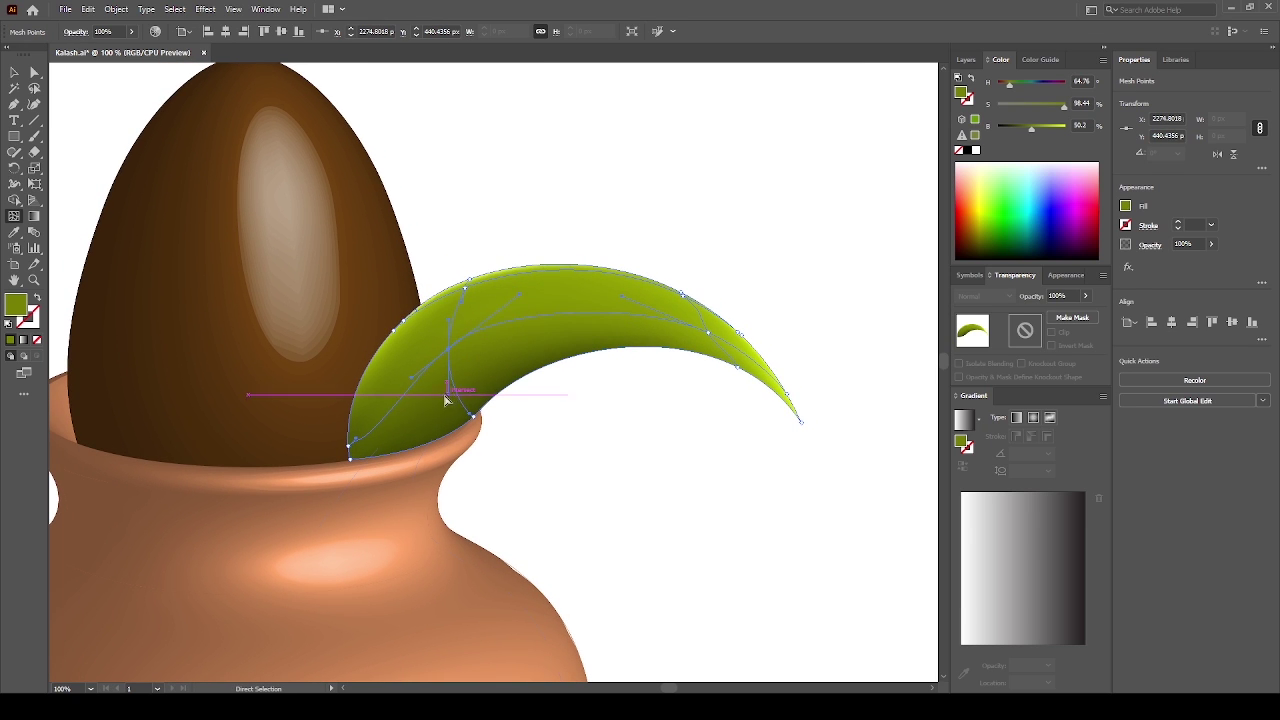
left_click_drag(446, 399, 440, 403)
left_click_drag(357, 444, 383, 403)
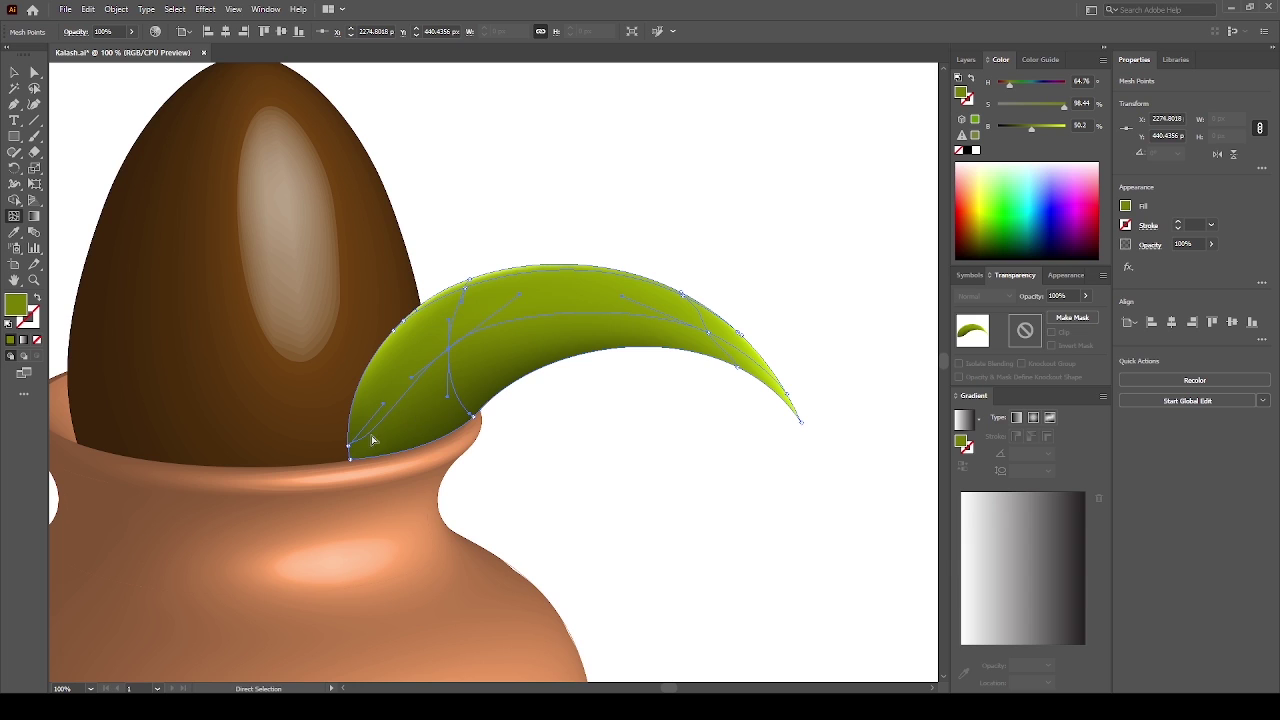
left_click(350, 451)
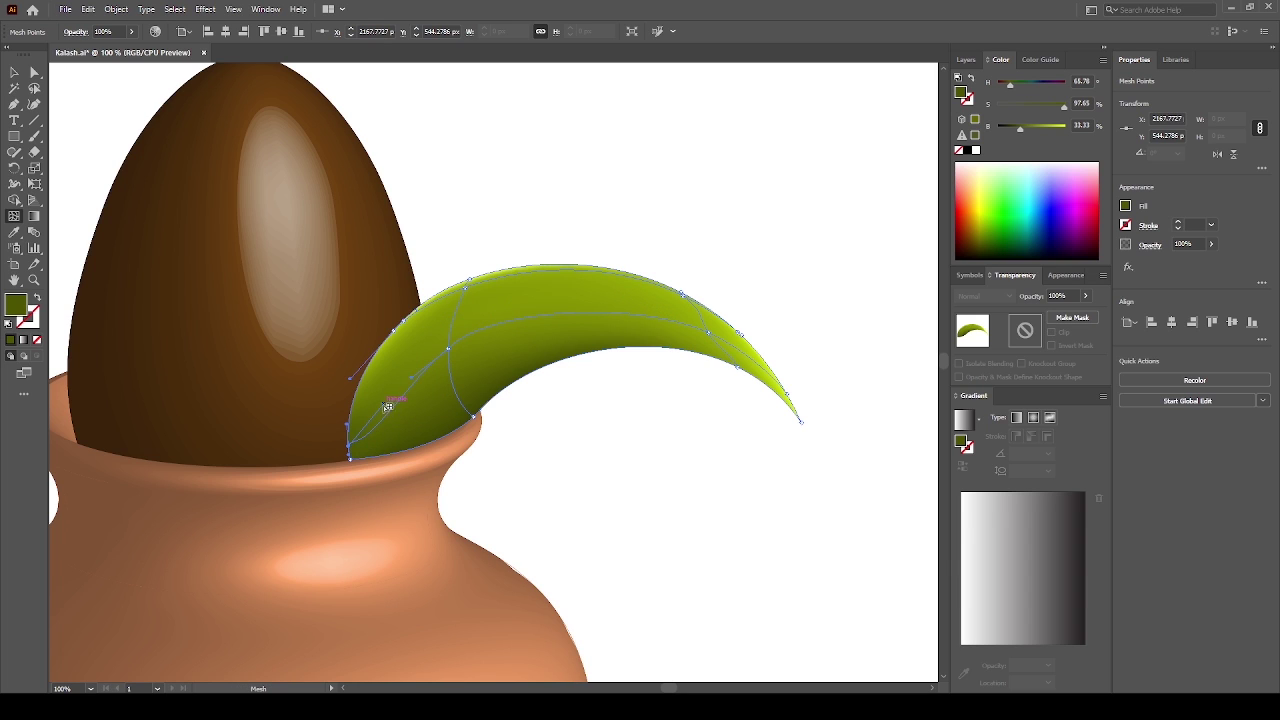
left_click_drag(379, 411, 376, 376)
Deselect the leaf and zoom out to the whole artboard with the pot in view
left_click(453, 347)
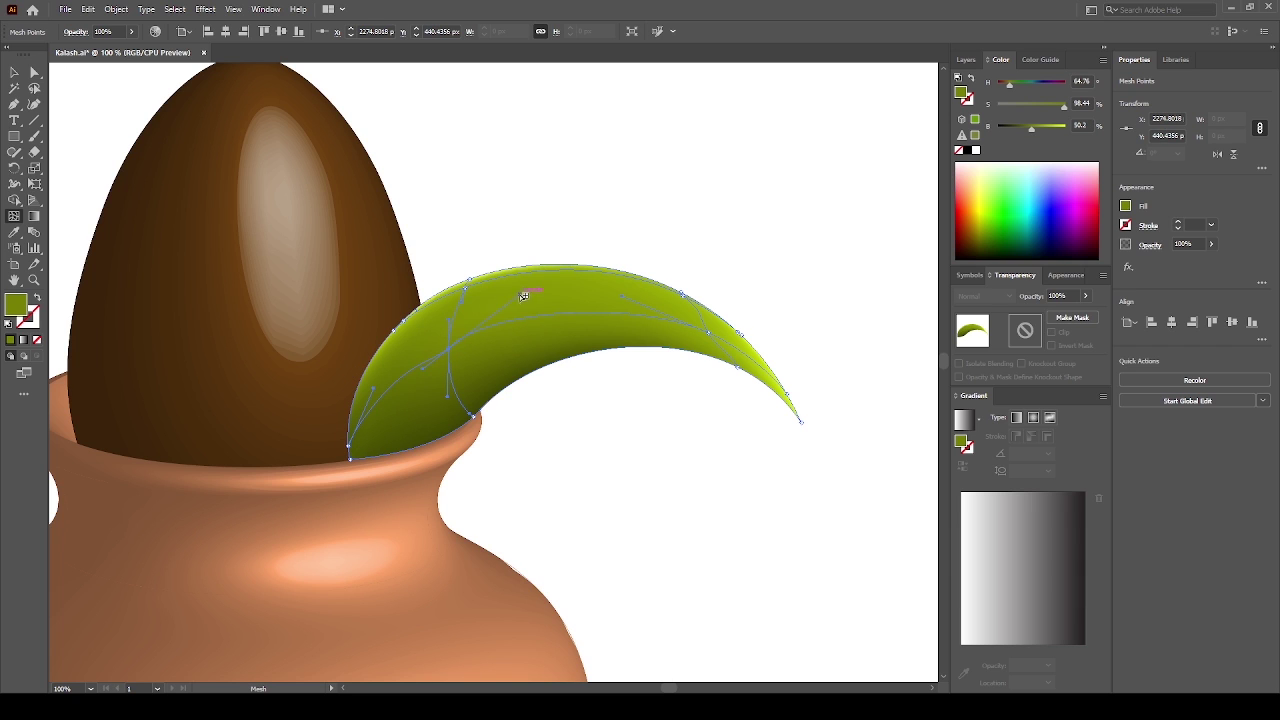
key("ctrl+shift+a")
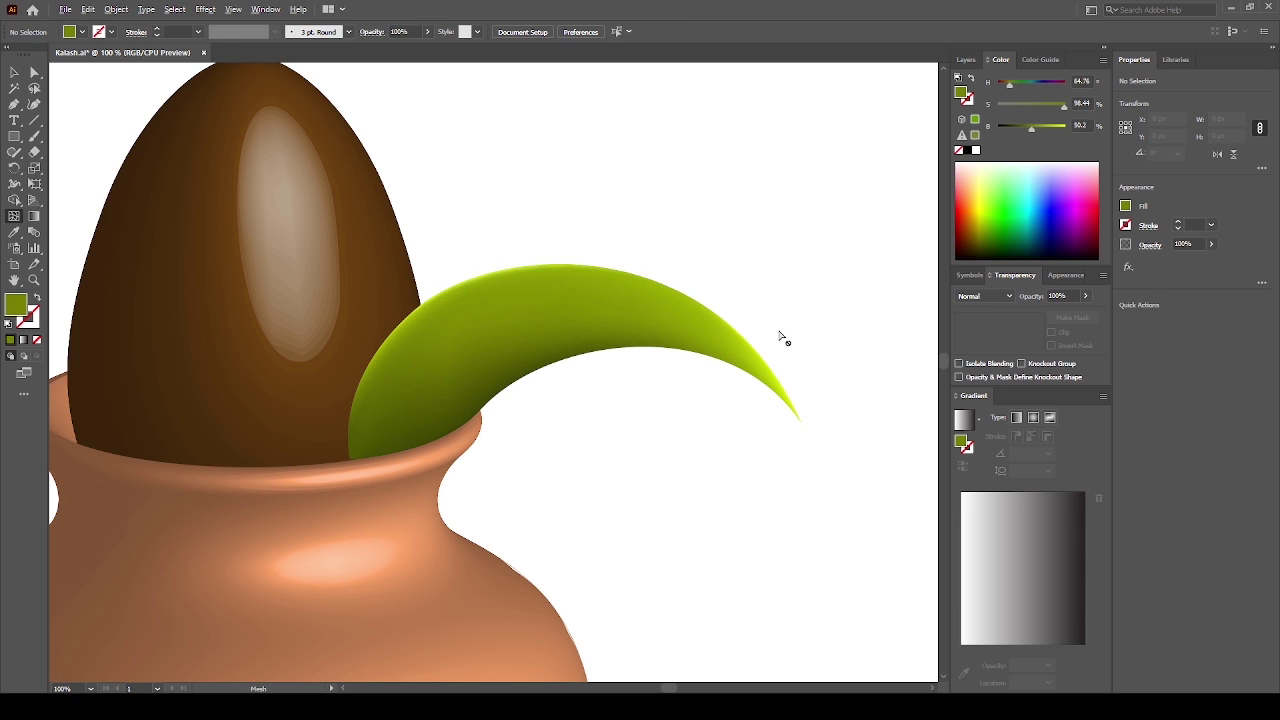
key("ctrl+0")
left_click_drag(839, 364, 786, 349)
Draft a leaf outline on the pot, discard it, and start a new path at the coconut's base
scroll(789, 345, "up", 1, "alt")
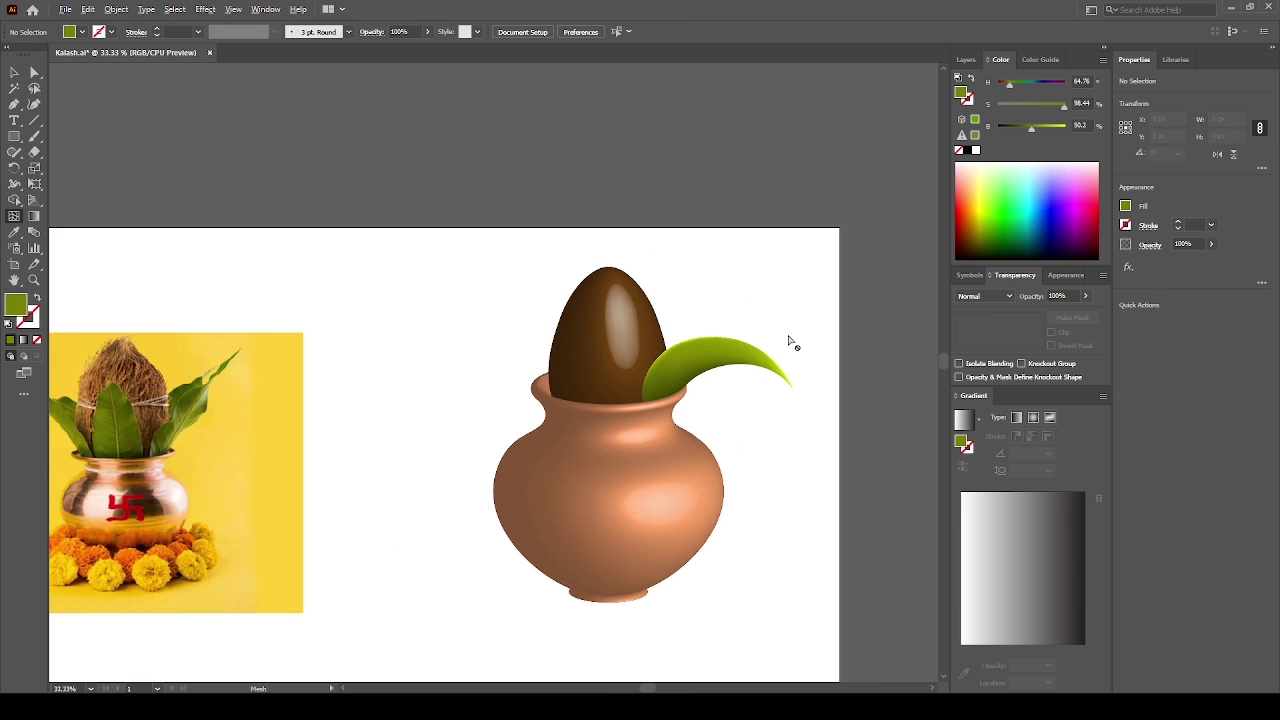
scroll(589, 517, "up", 3)
left_click_drag(619, 510, 655, 472)
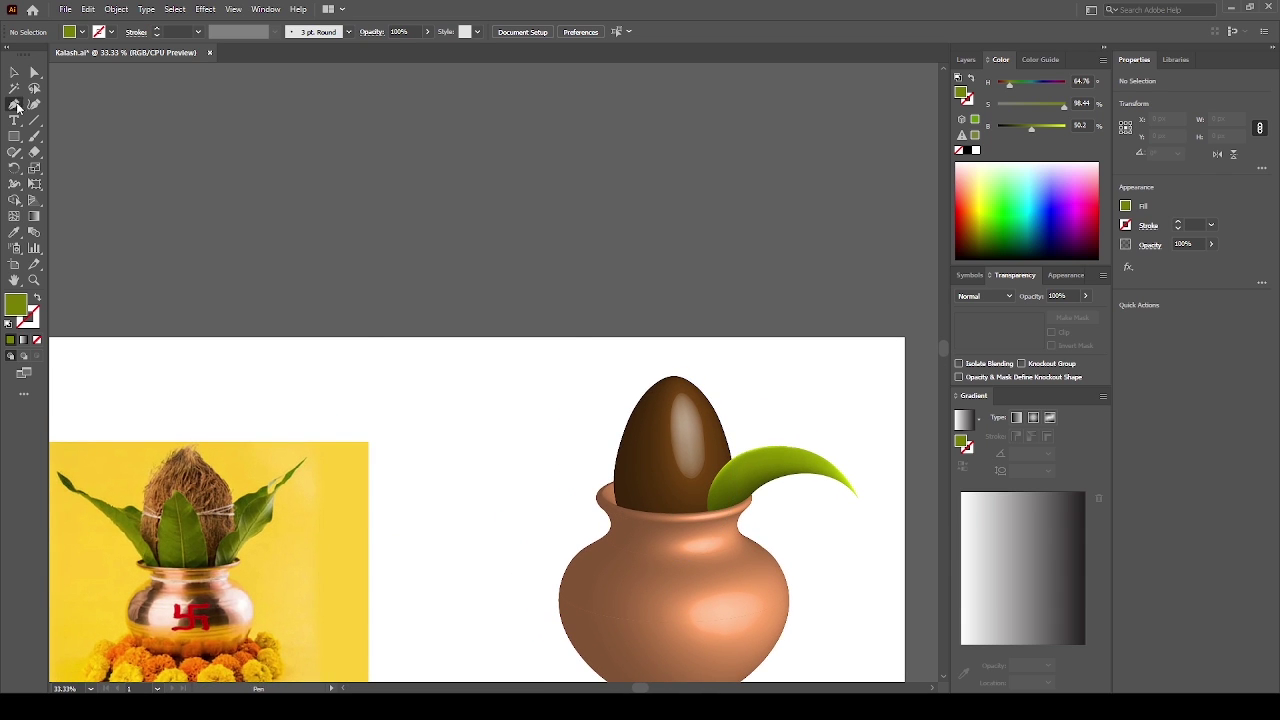
mouse_move(720, 505)
left_mouse_down()
mouse_move(650, 420)
mouse_move(660, 382)
mouse_move(662, 453)
left_mouse_up()
left_click(624, 441)
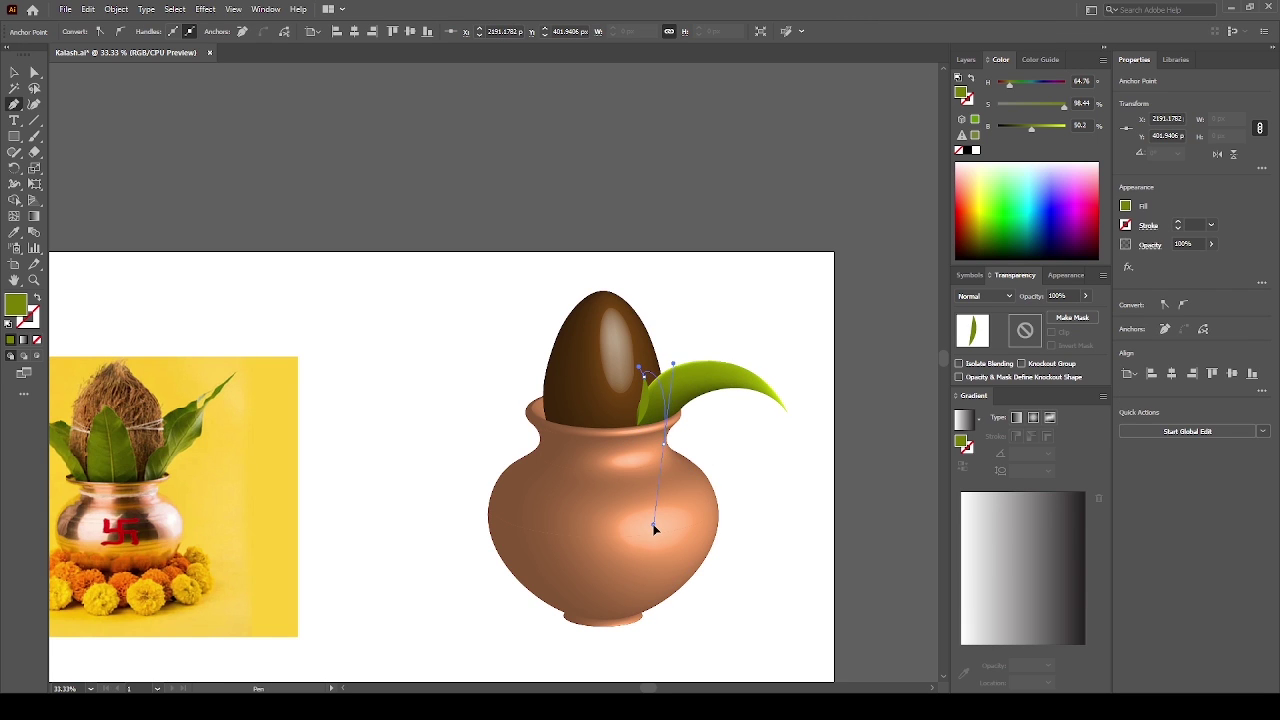
left_click_drag(652, 533, 663, 495)
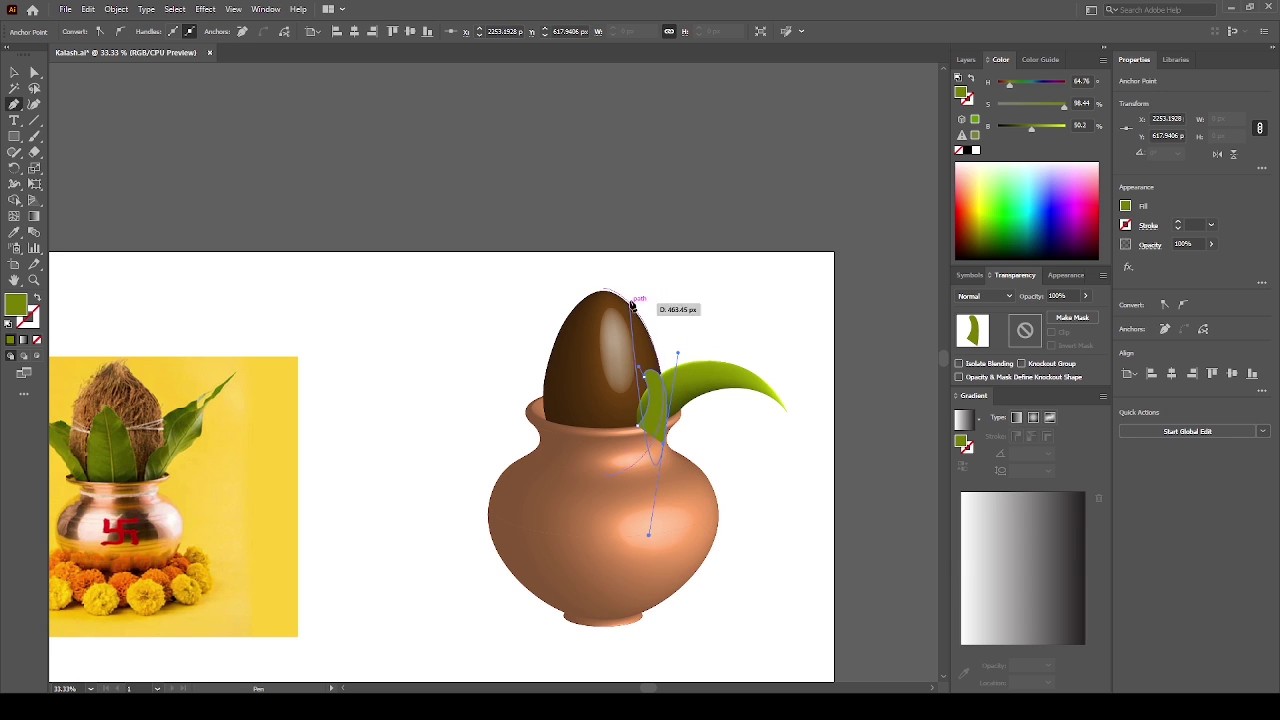
key("ctrl+shift+a")
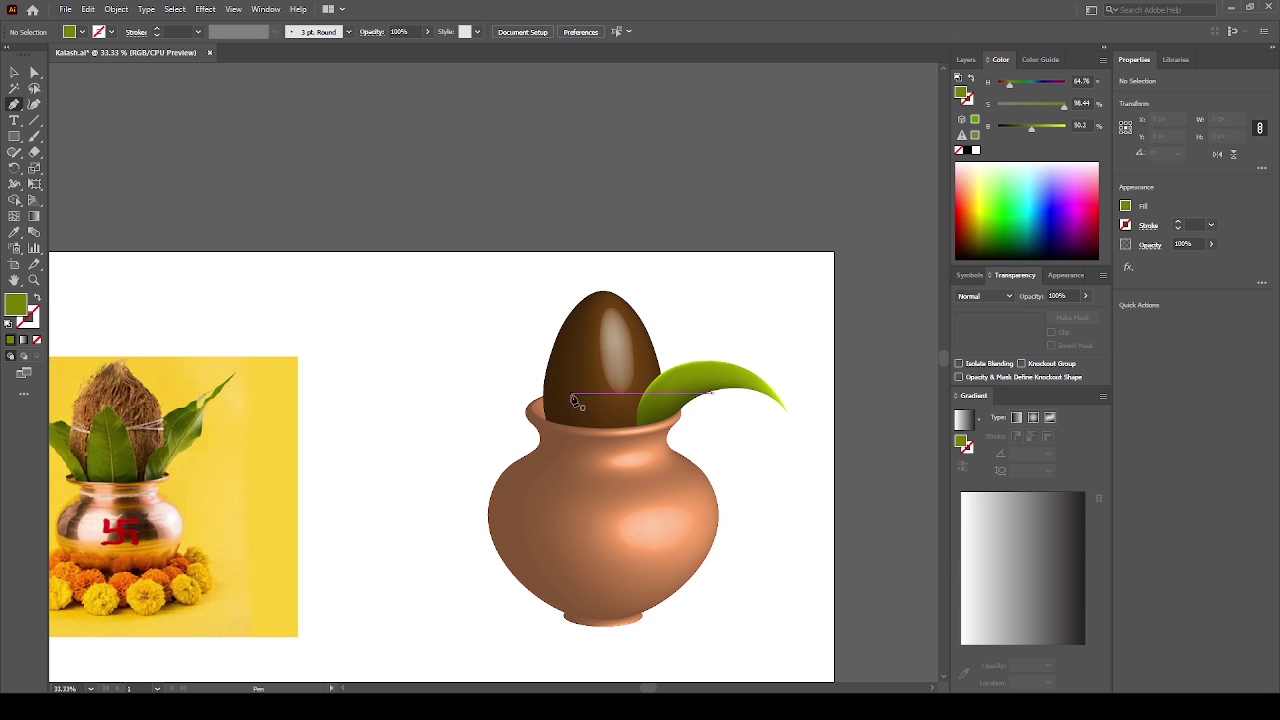
left_click(566, 393)
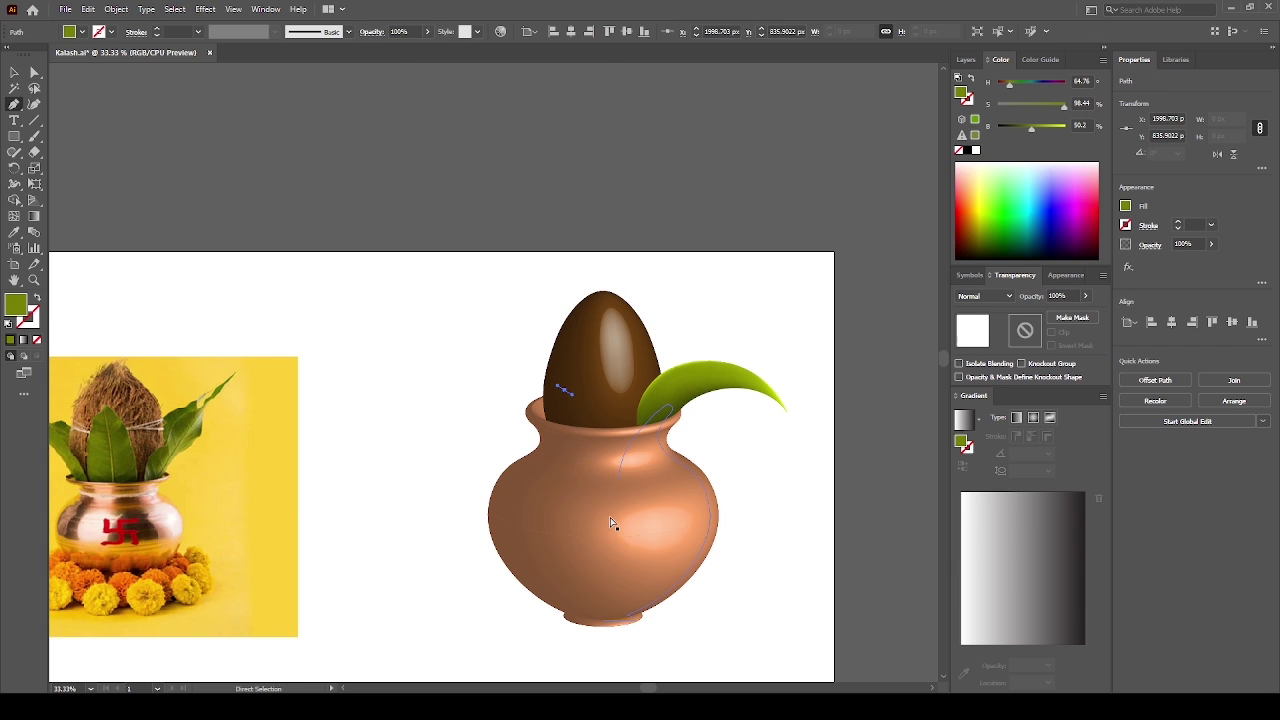
Draw a closed leaf path with a pointed bottom corner and curved side
left_click(603, 515)
left_click_drag(651, 443, 648, 390)
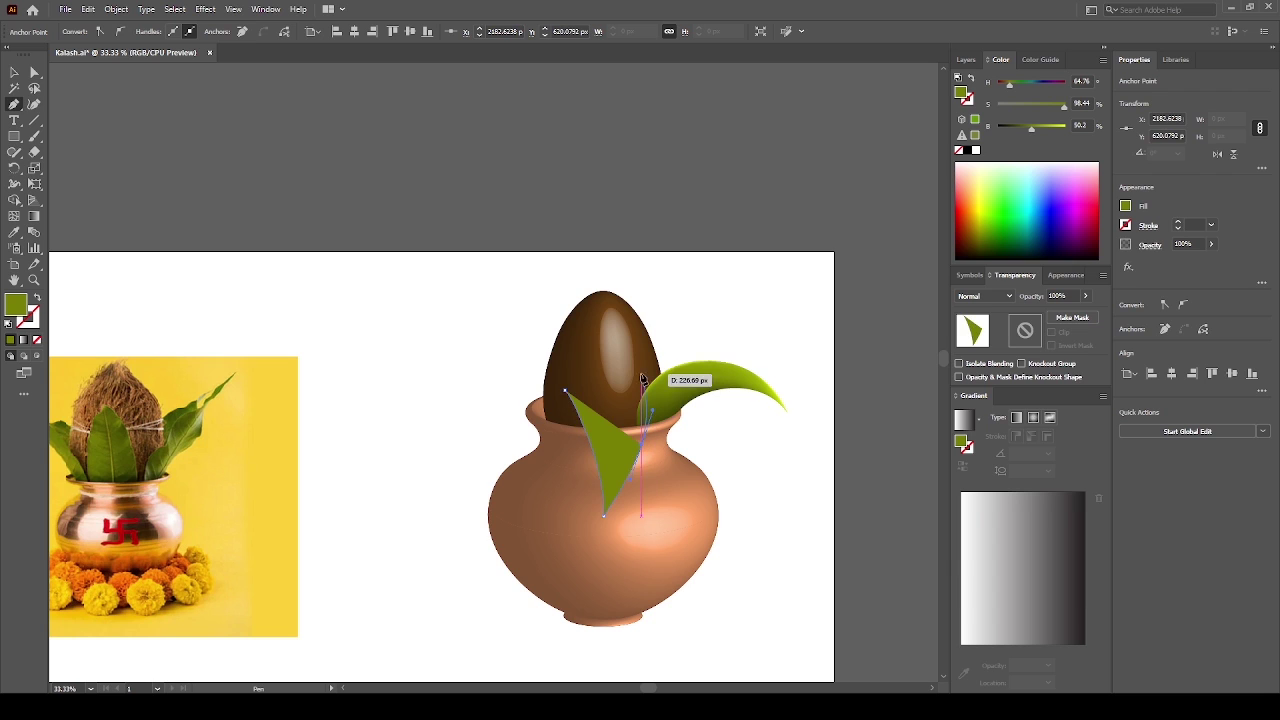
mouse_move(566, 393)
left_mouse_down()
mouse_move(660, 412)
mouse_move(626, 448)
mouse_move(634, 395)
left_mouse_up()
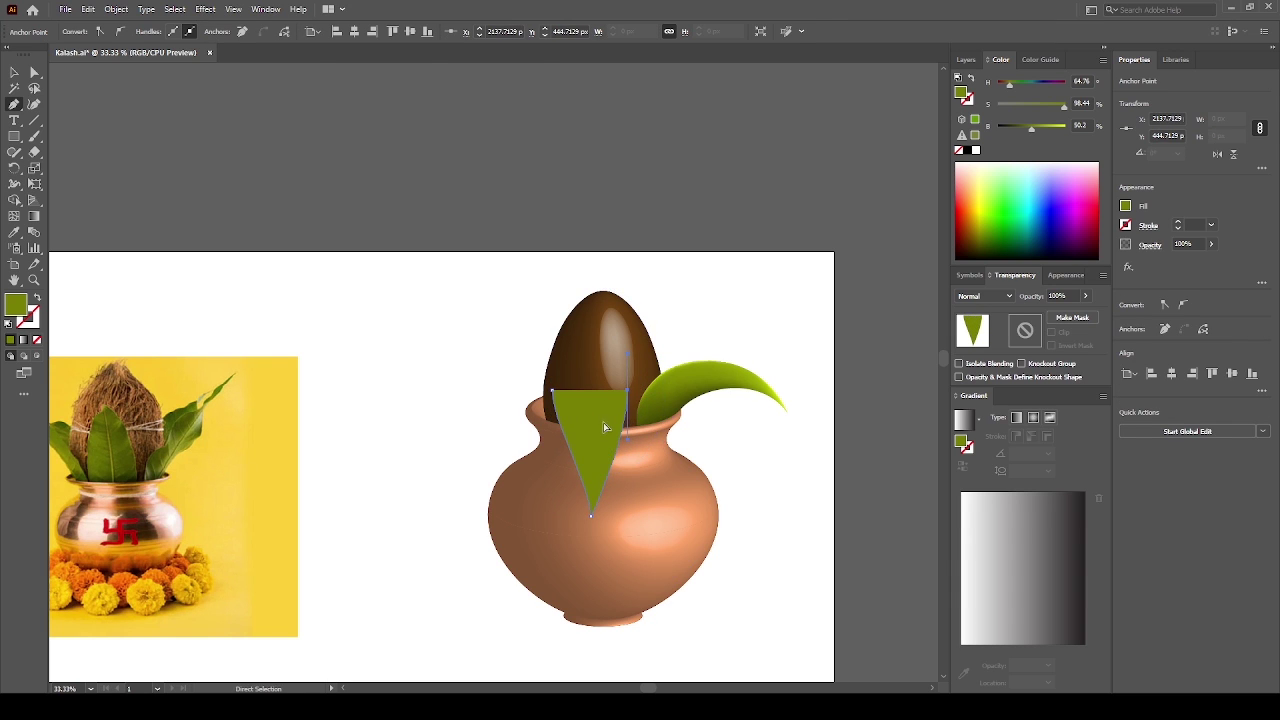
Adjust the leaf's anchors to bulge its top edge, widen its top, and lower its tip
left_click_drag(602, 431, 616, 431)
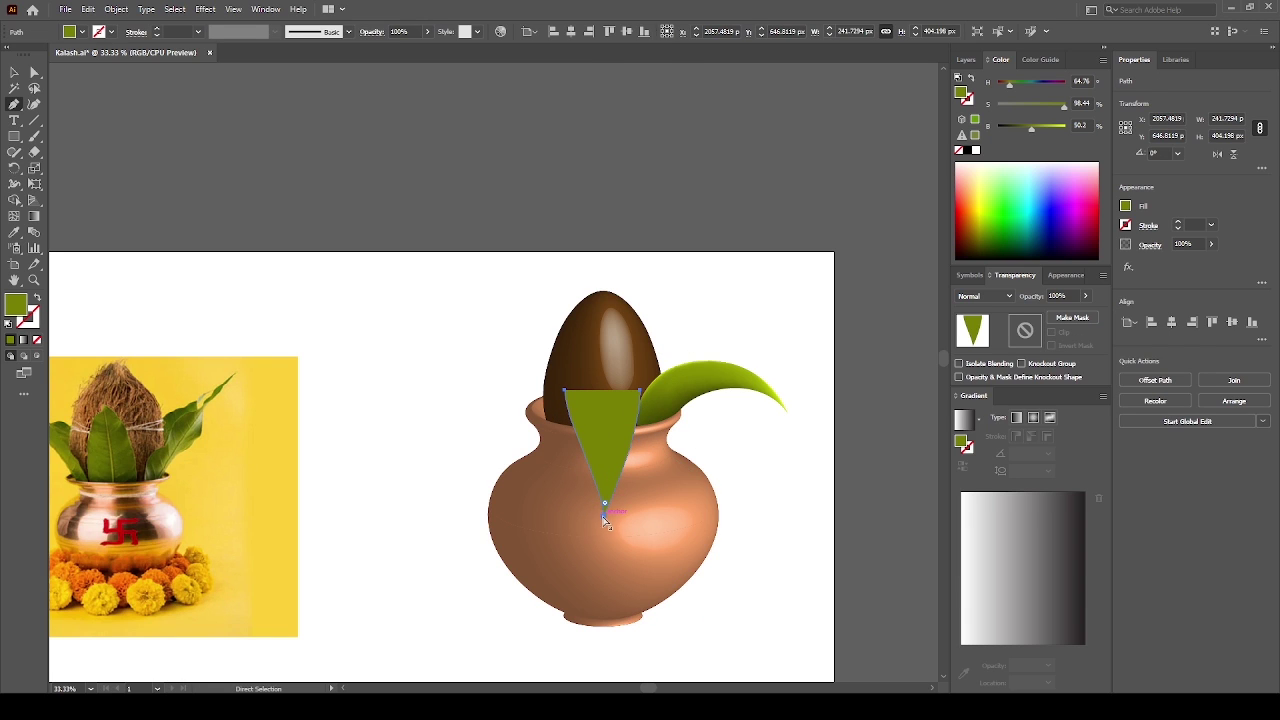
left_click_drag(604, 504, 596, 514)
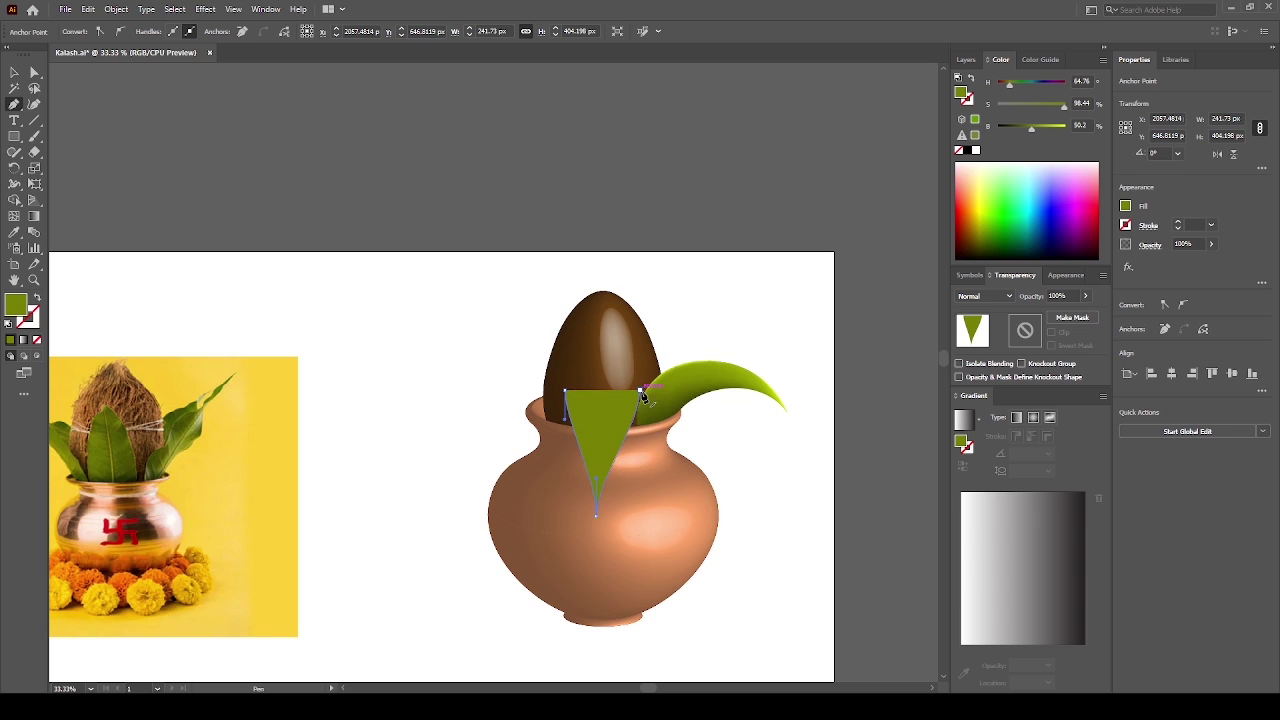
left_click_drag(604, 390, 600, 376)
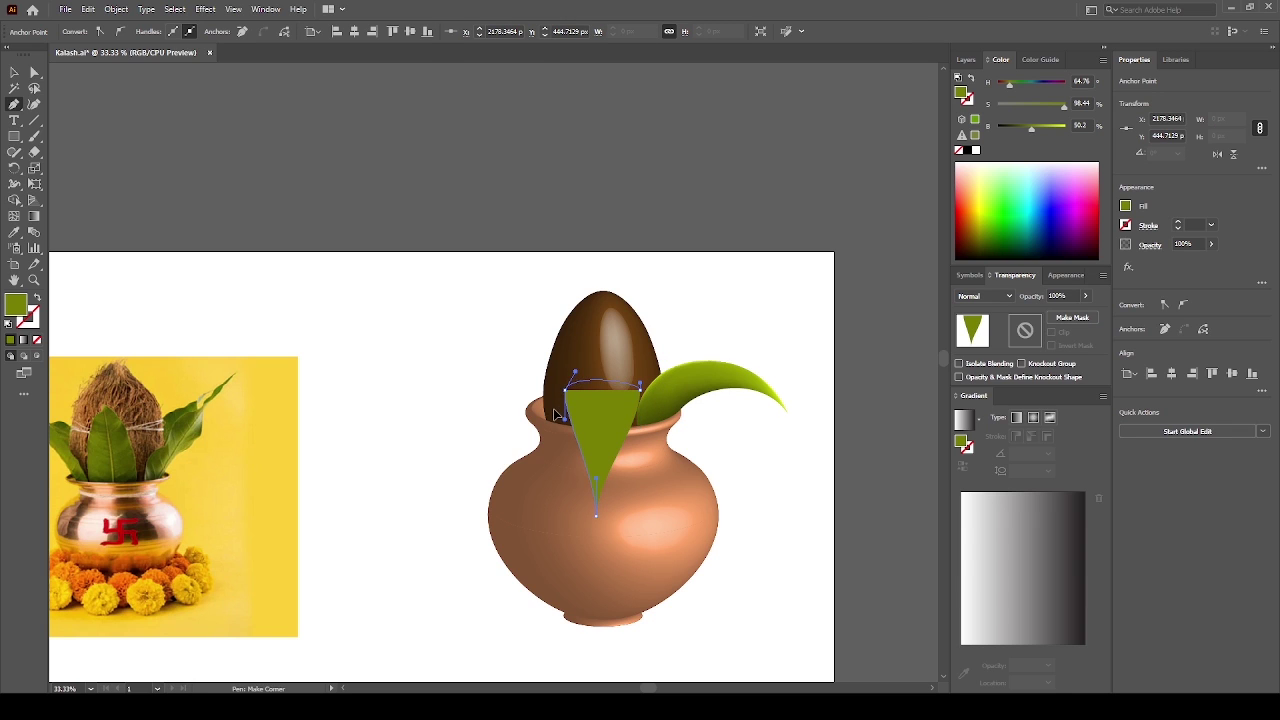
left_click(636, 380, "ctrl")
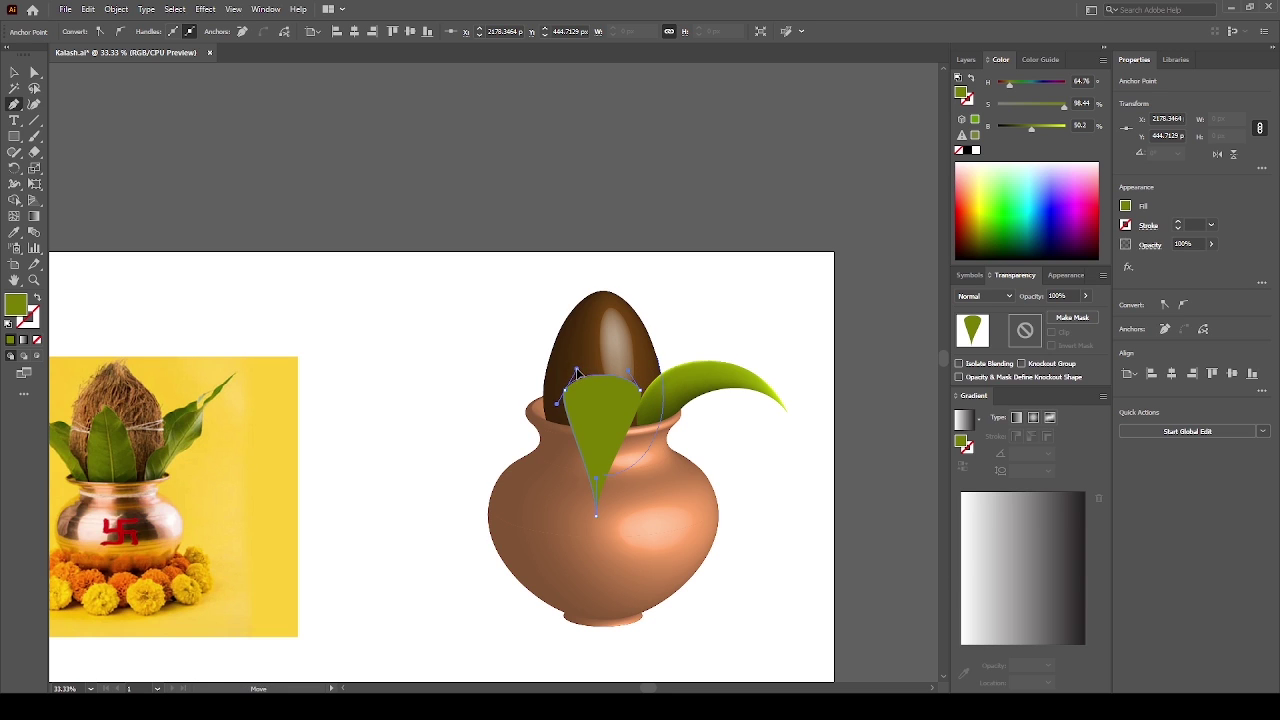
left_click_drag(566, 392, 559, 388)
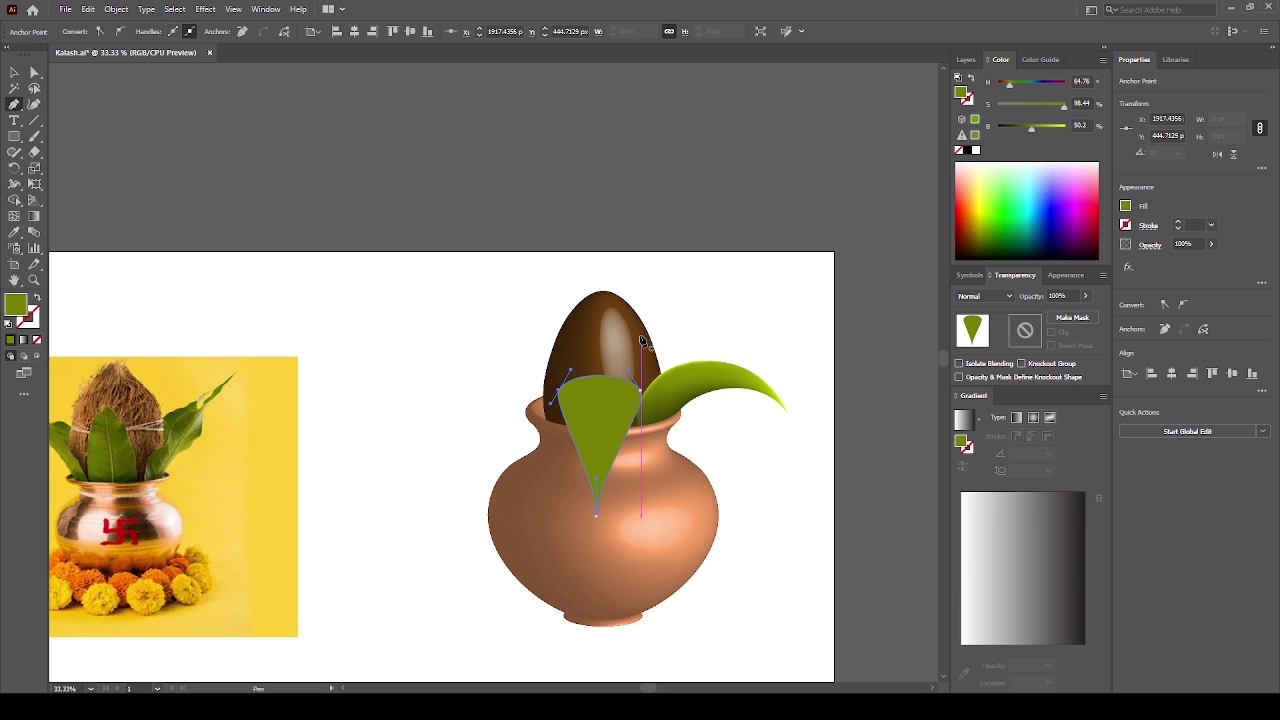
key("ctrl+plus")
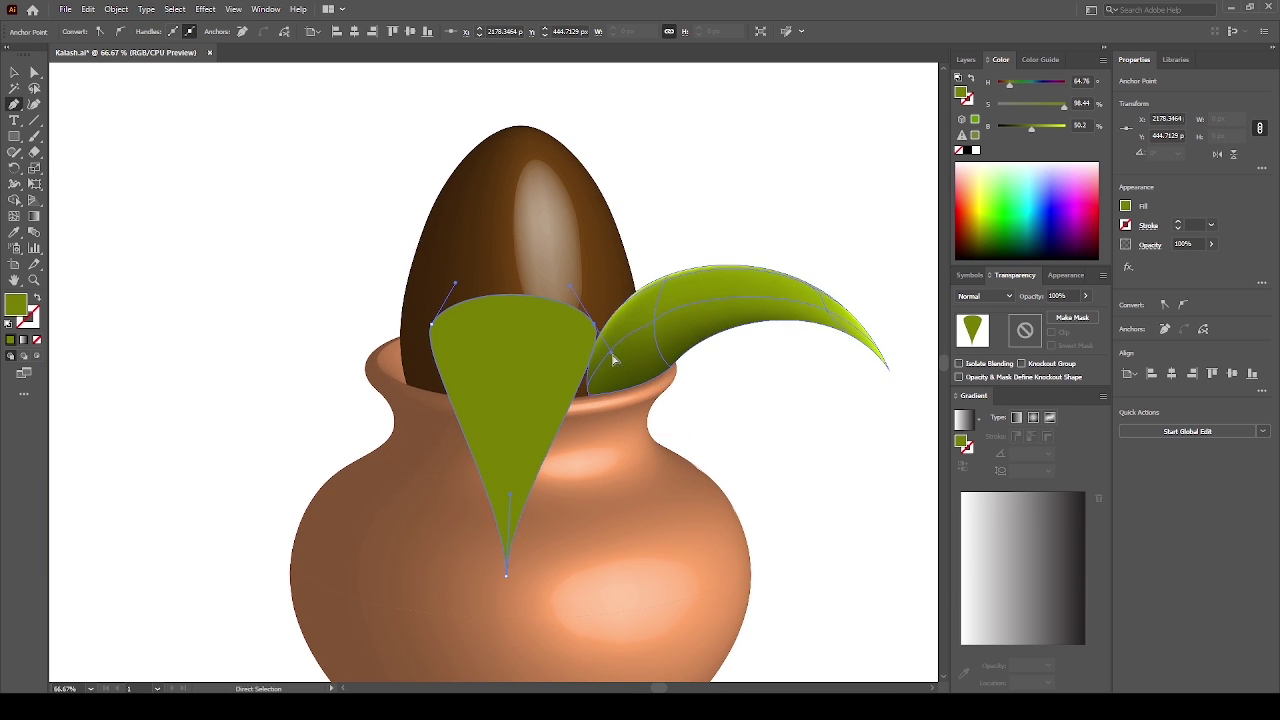
left_click(726, 222, "ctrl")
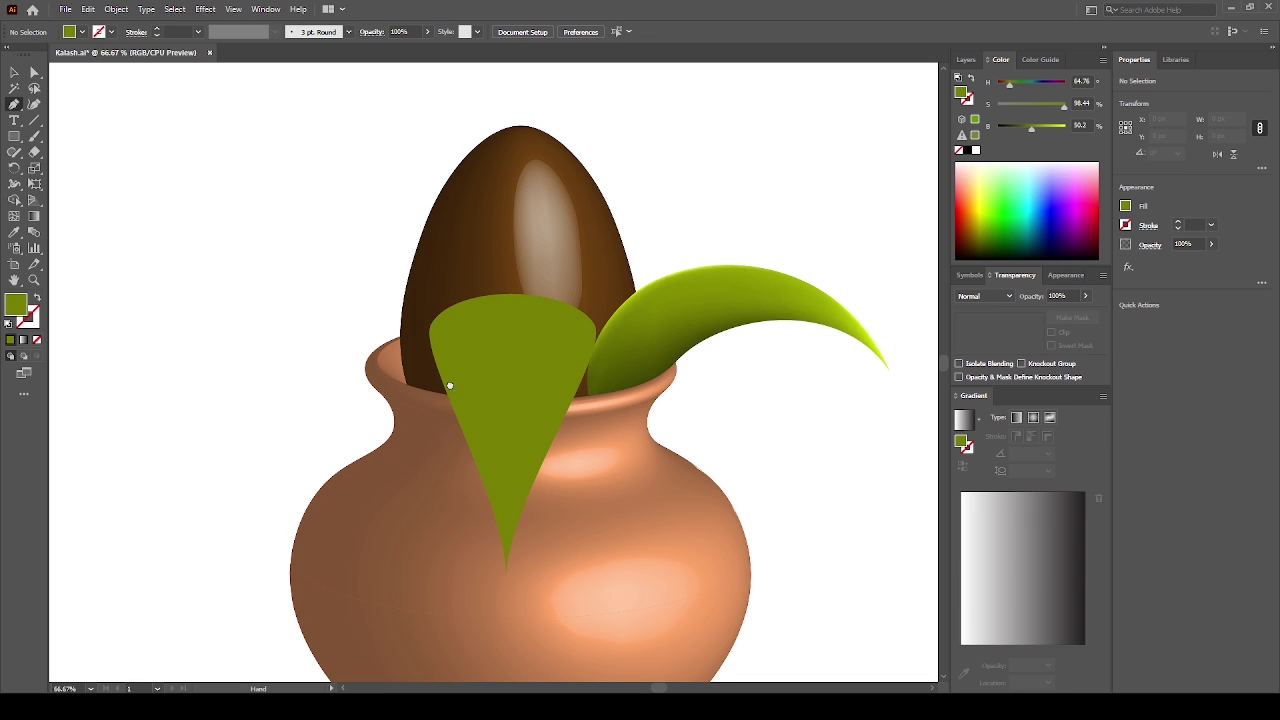
Draw a closed curved cap shape across the pot's rim behind the coconut
left_click_drag(450, 385, 464, 361)
left_click_drag(445, 300, 426, 326)
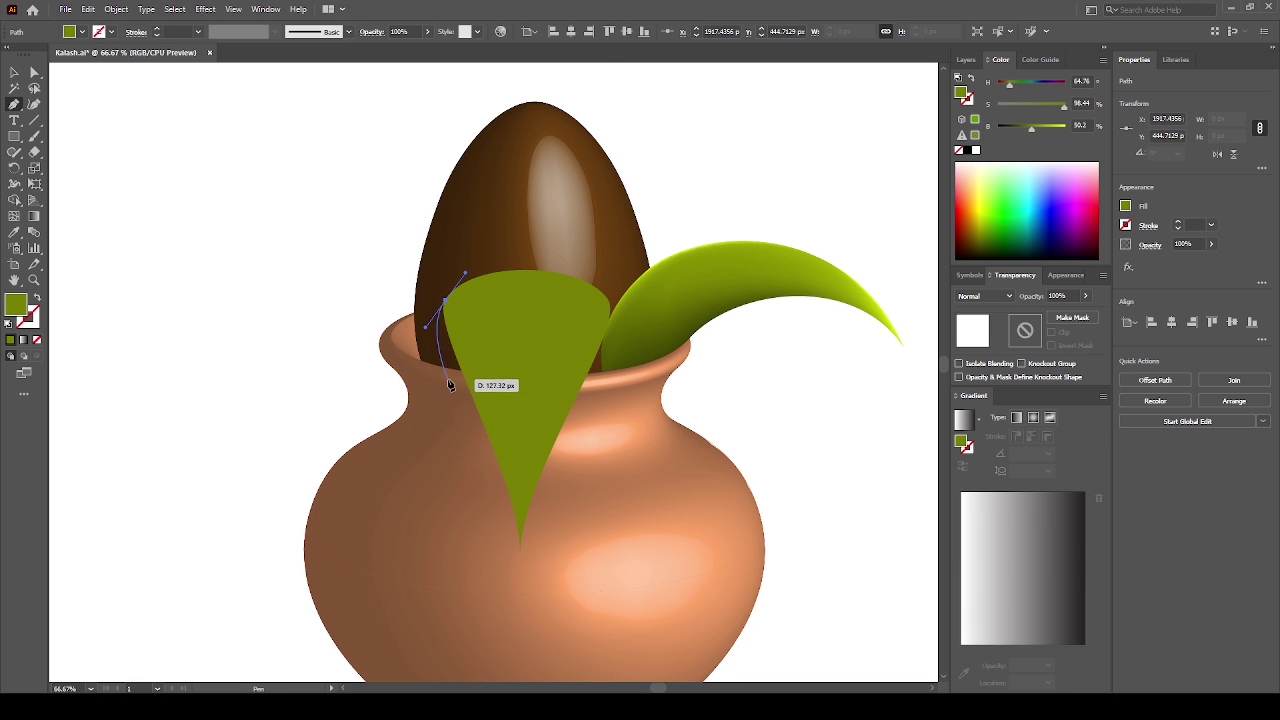
left_click(441, 371)
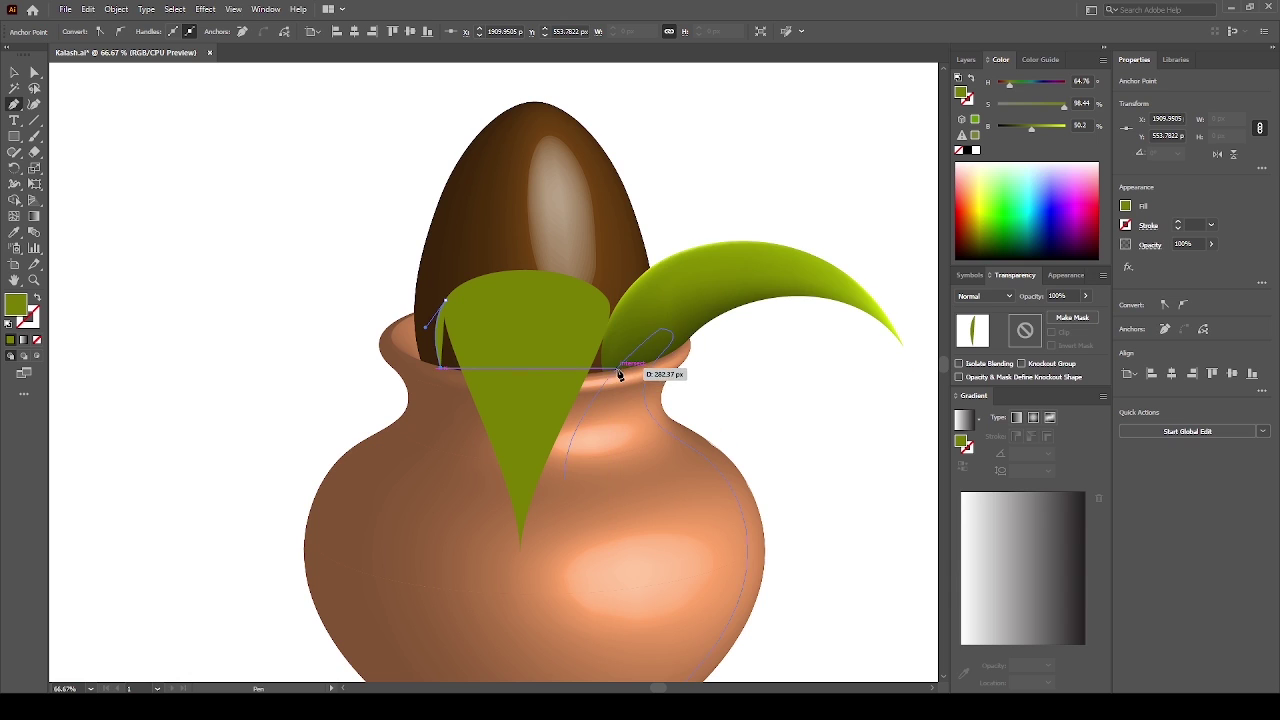
left_click_drag(623, 368, 605, 298)
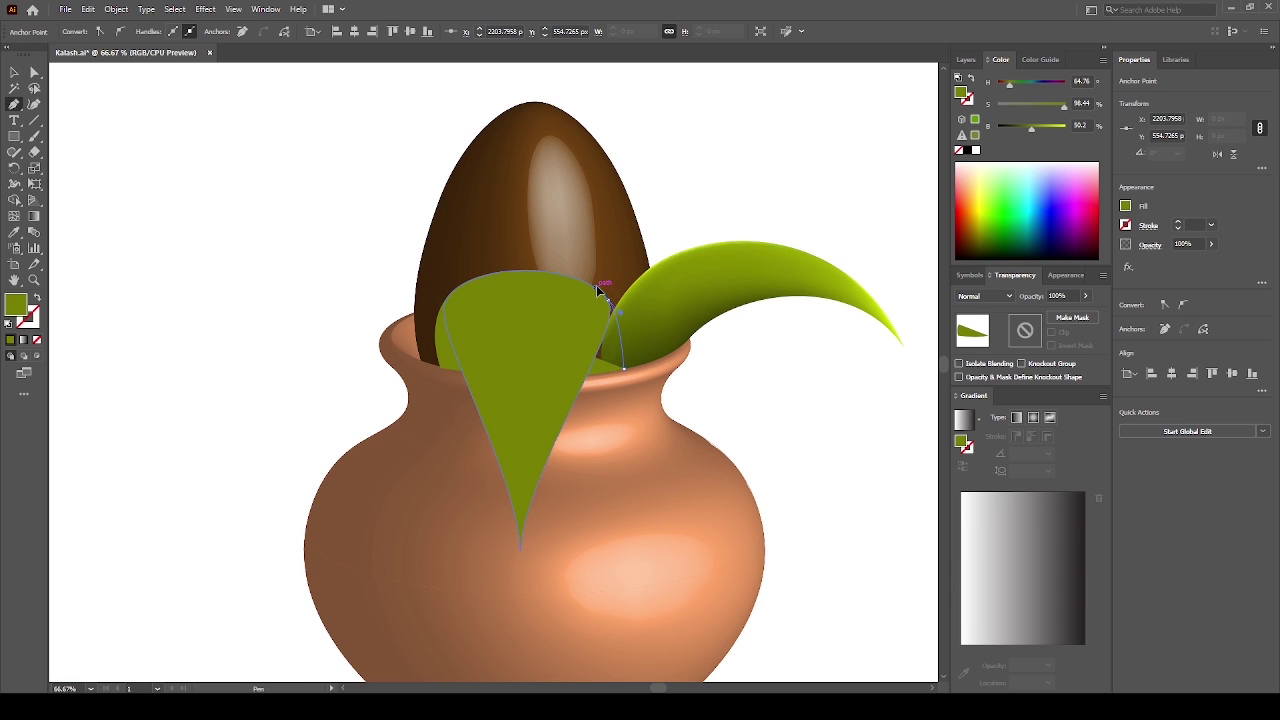
left_click(445, 300)
Send the rim shape behind the leaves and darken its green fill
left_click(548, 322, "ctrl")
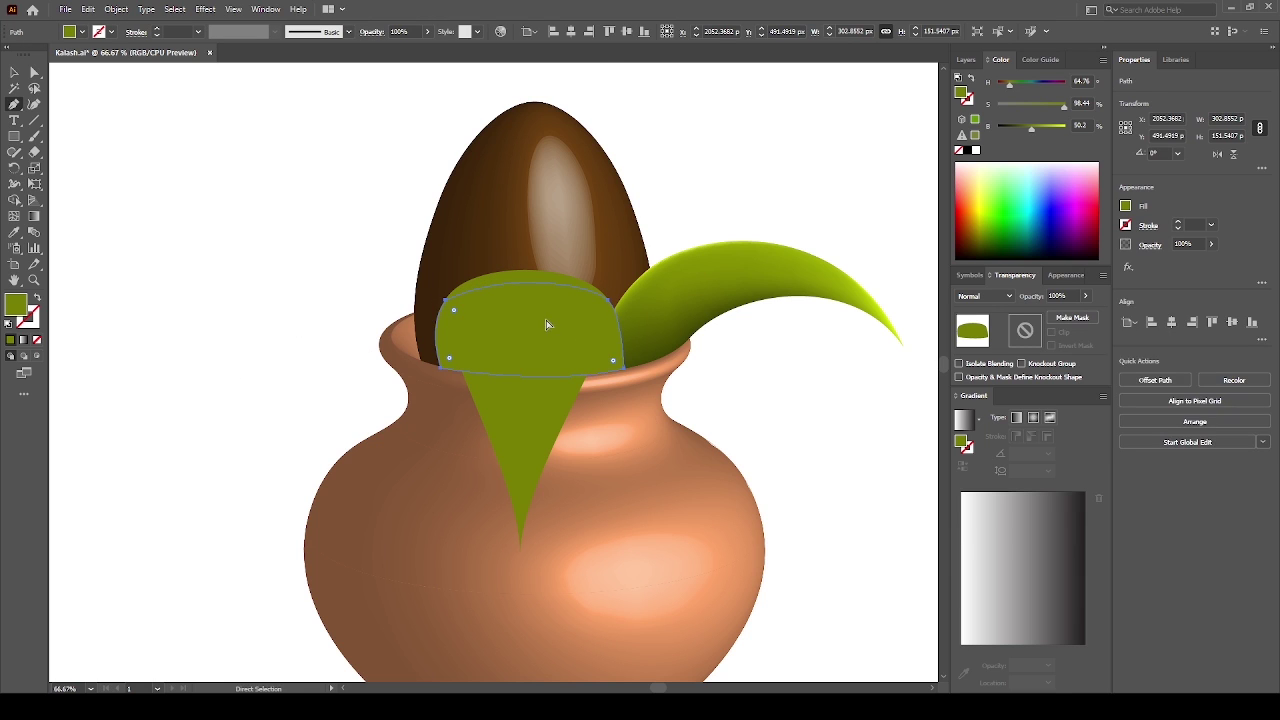
key("ctrl+bracketleft")
key("ctrl+shift+a")
left_click(554, 357)
left_click_drag(1031, 129, 1018, 130)
left_click(831, 182, "ctrl")
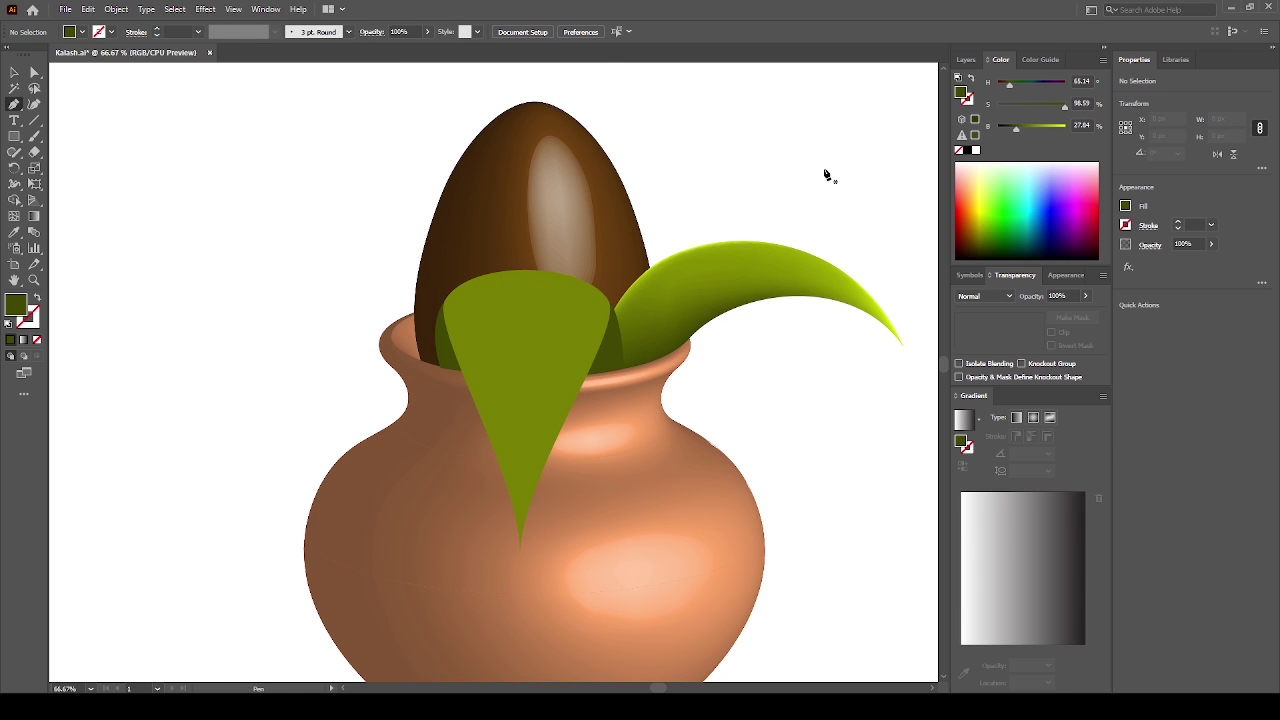
left_click(460, 311, "ctrl")
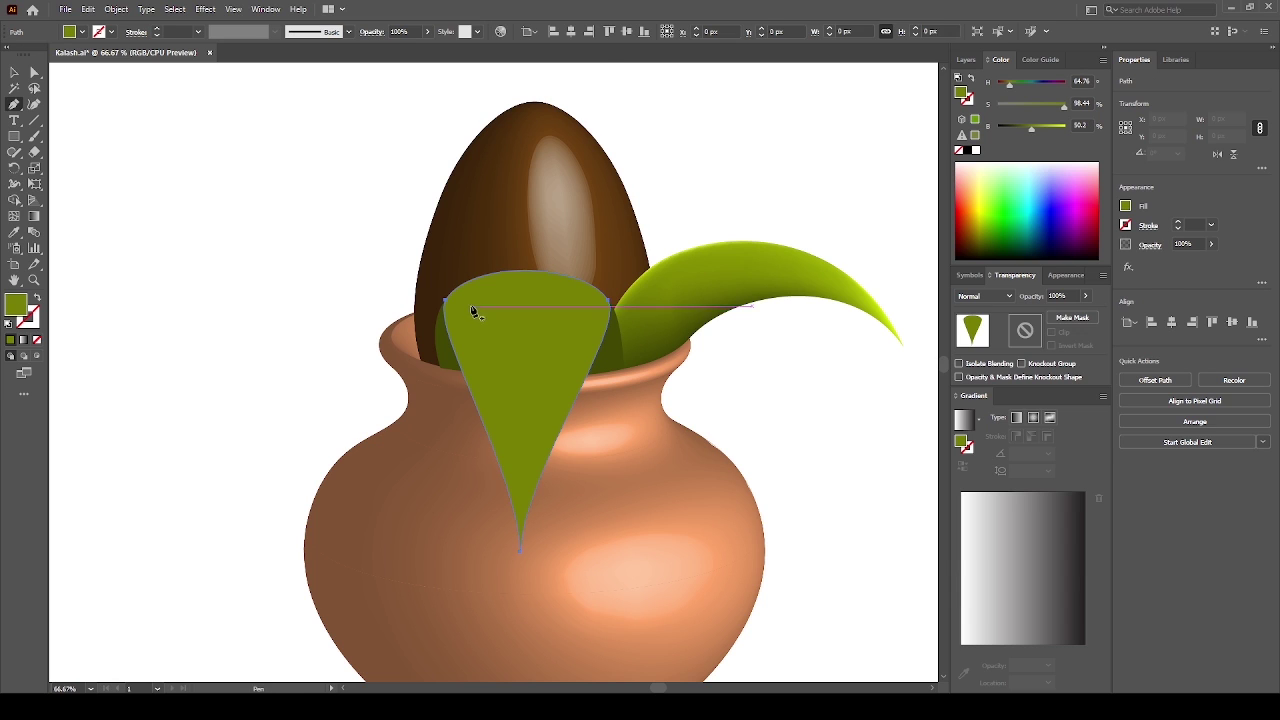
Add a mesh line at the left leaf's top and adjust that point's colour
left_click(525, 271)
left_click(1049, 138)
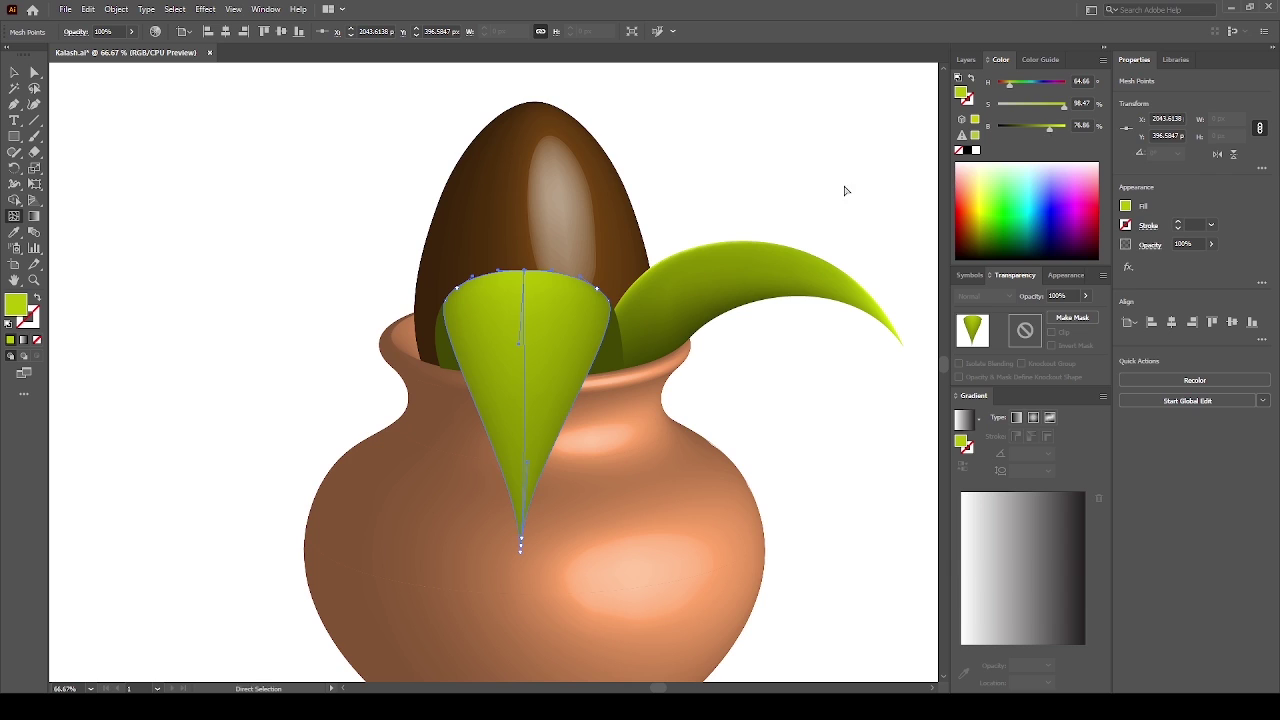
key("ctrl+z")
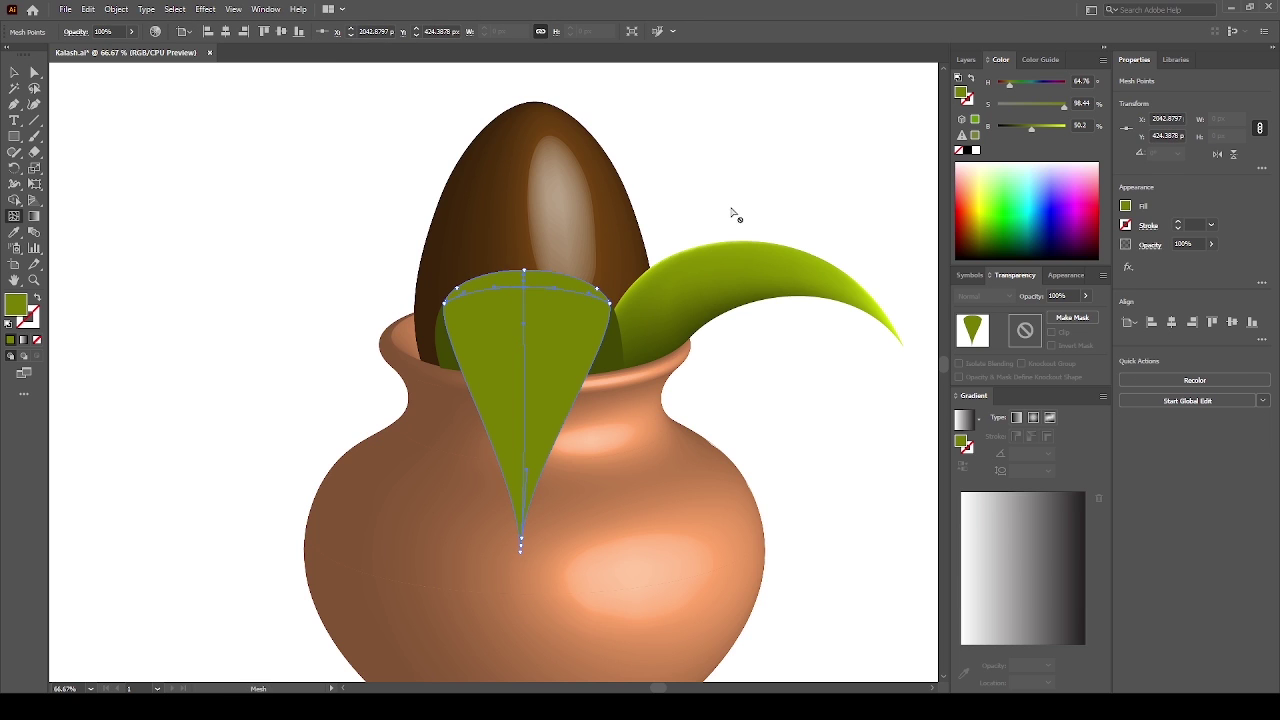
left_click(525, 271)
left_click_drag(1031, 128, 1046, 128)
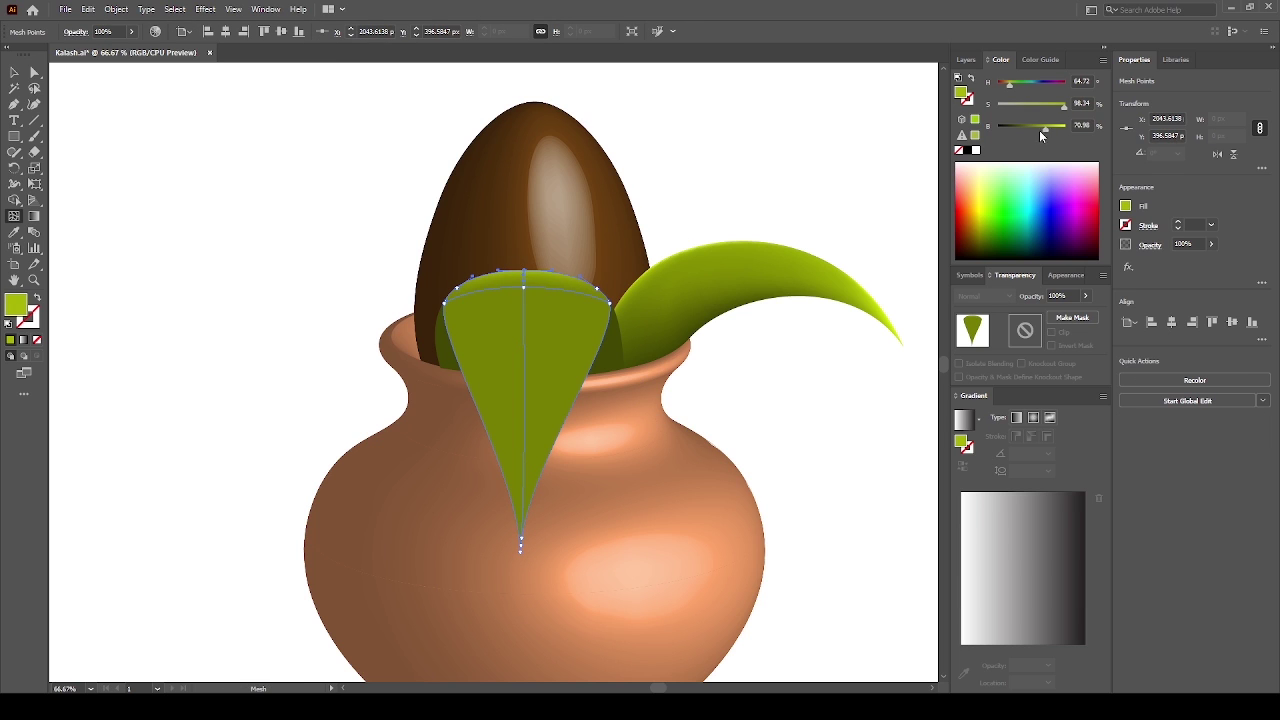
Select the leaf's edge mesh points, then select the whole leaf mesh
key("a")
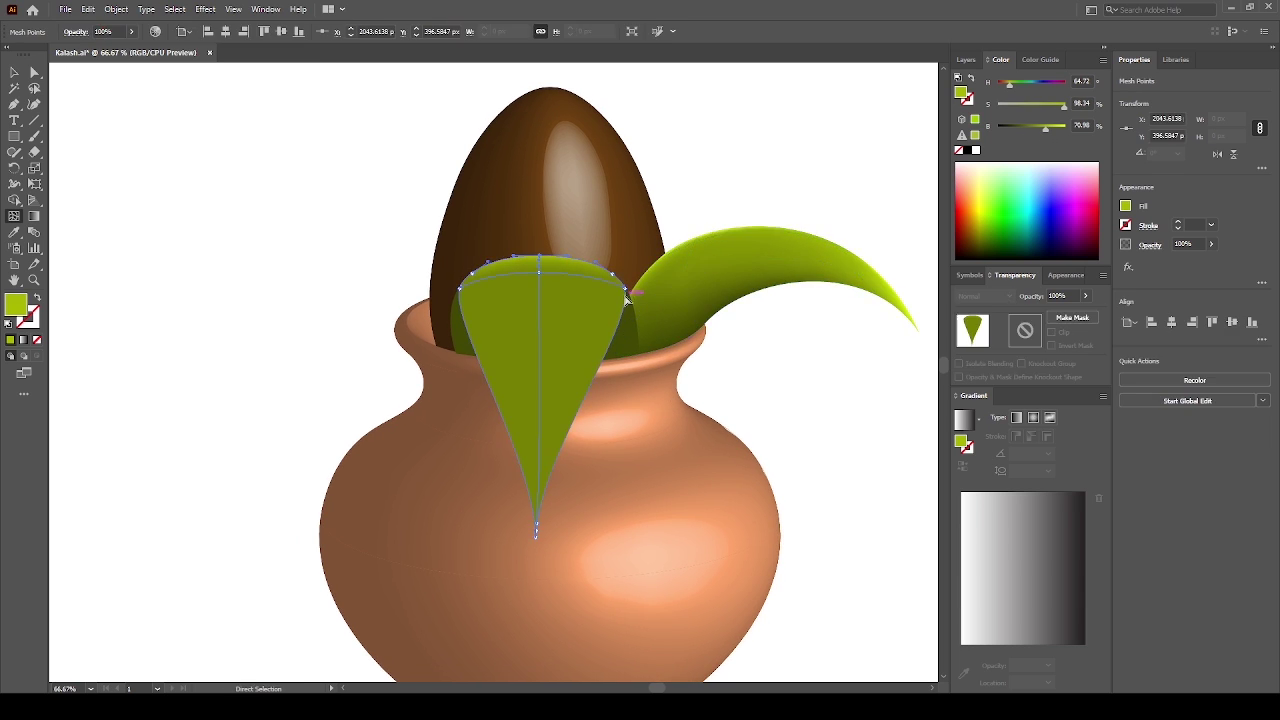
left_click(626, 293, "shift")
left_click(460, 289, "shift")
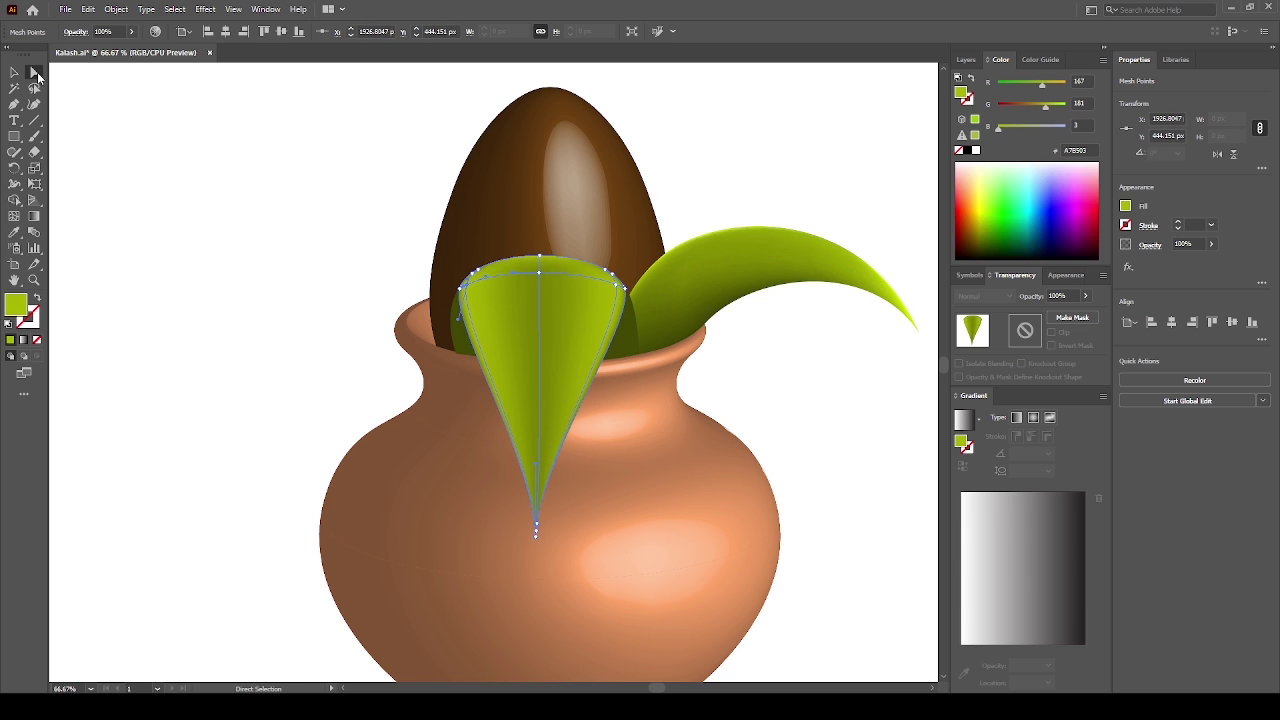
key("ctrl+shift+a")
left_click(627, 295)
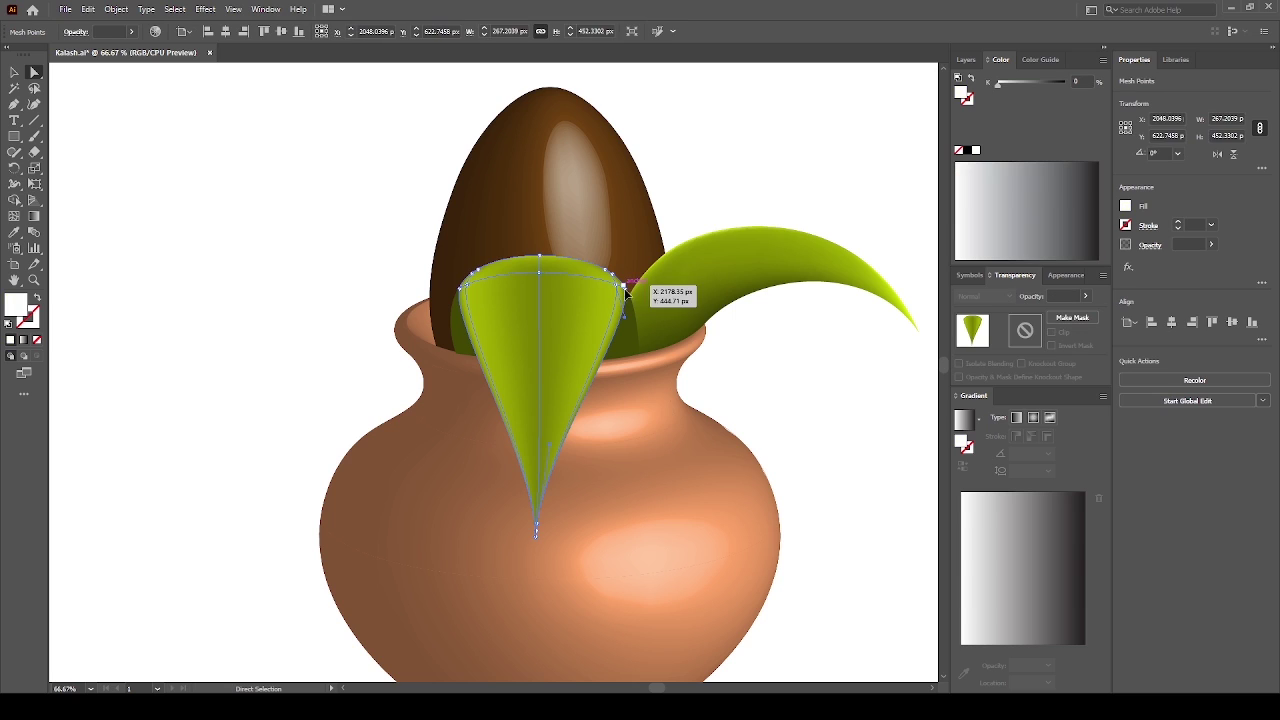
left_click(578, 333)
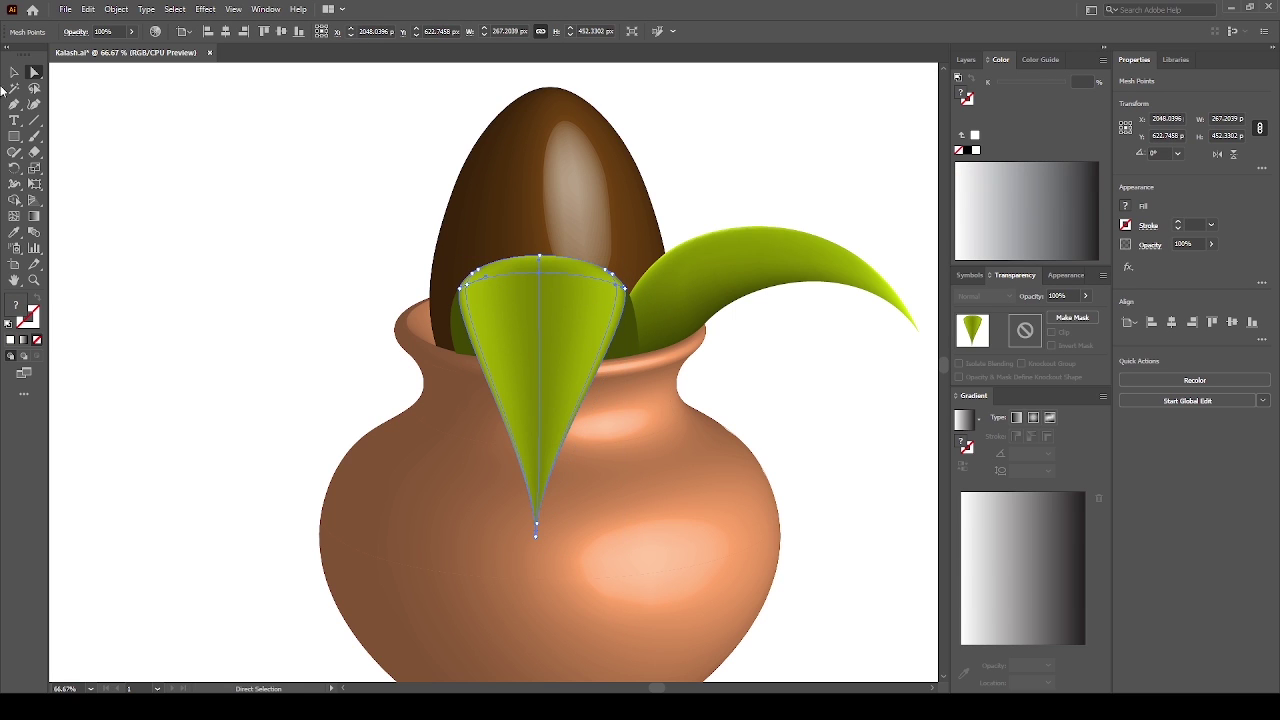
key("v")
left_click(588, 358)
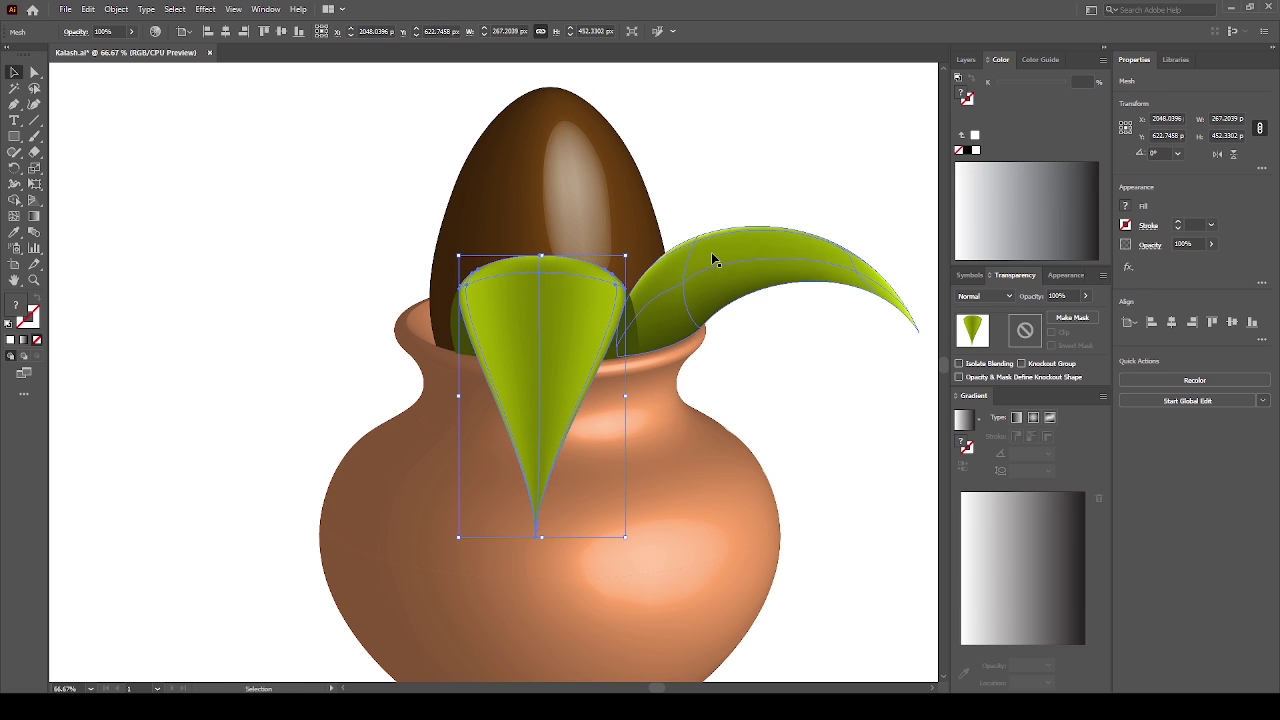
Eyedropper olive green onto the whole left leaf and enter isolation mode on it
key("i")
left_click(741, 234)
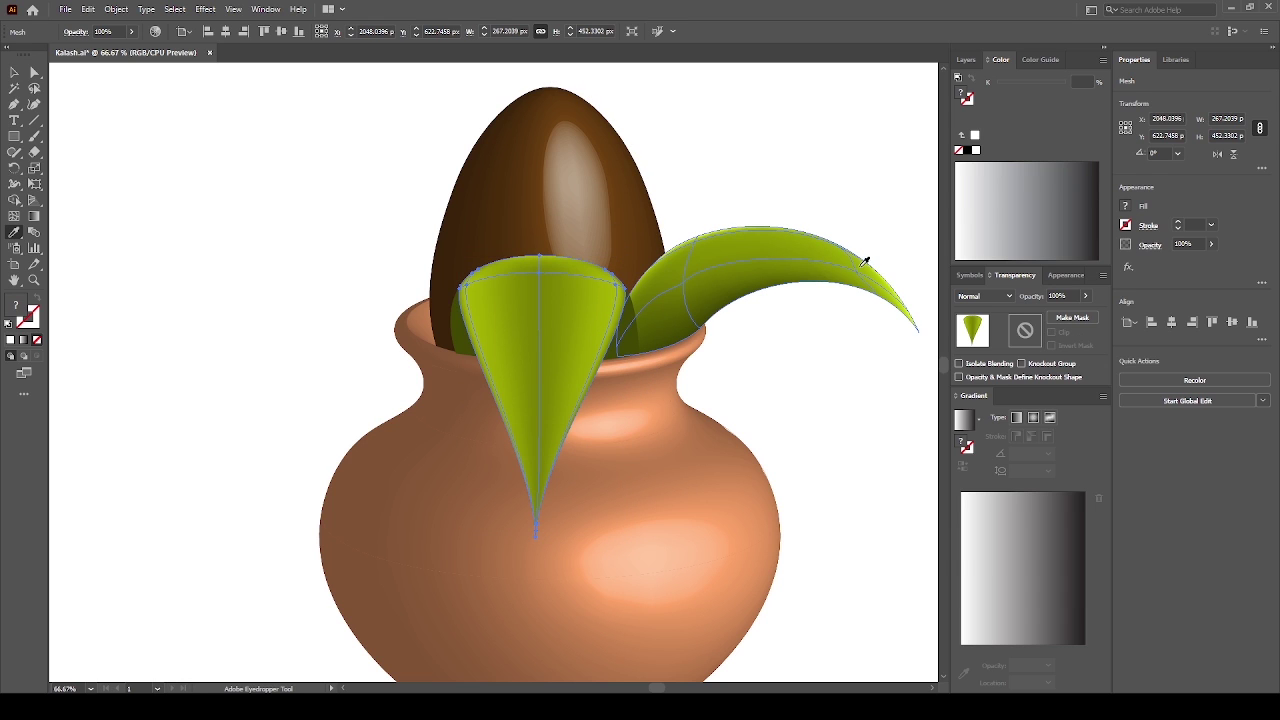
left_click(881, 273)
left_click(780, 237)
key("v")
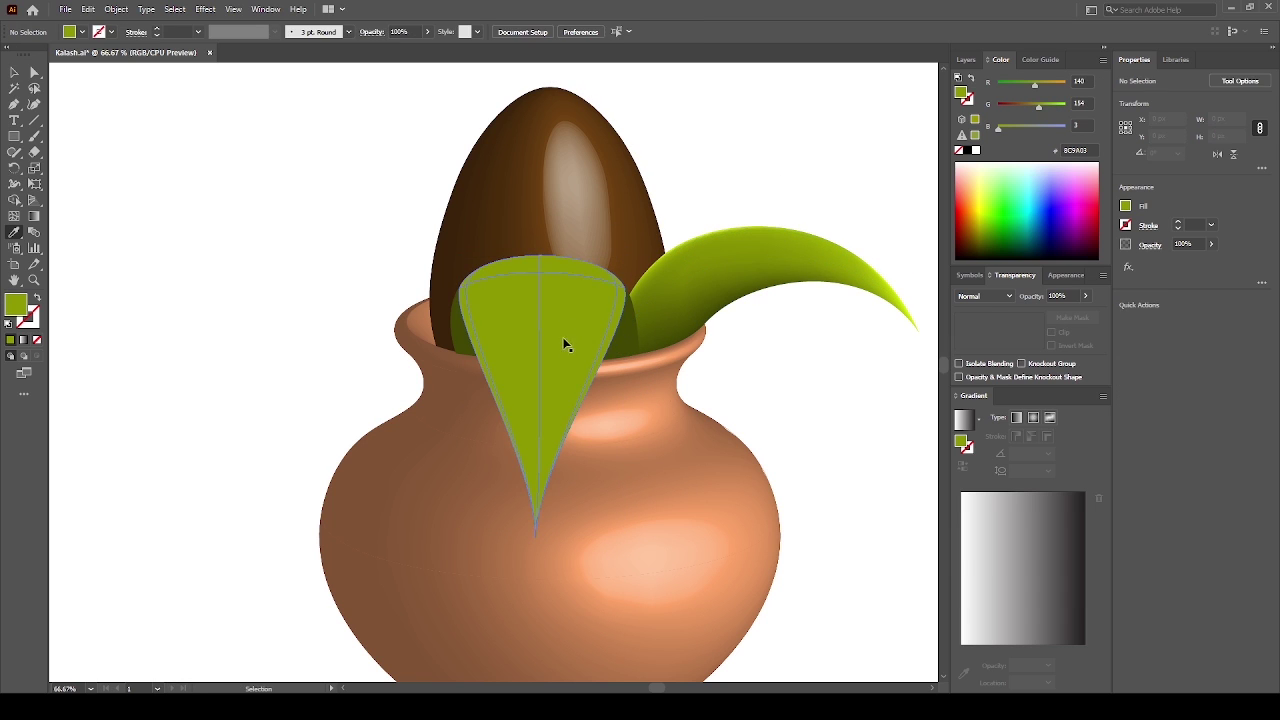
key("v")
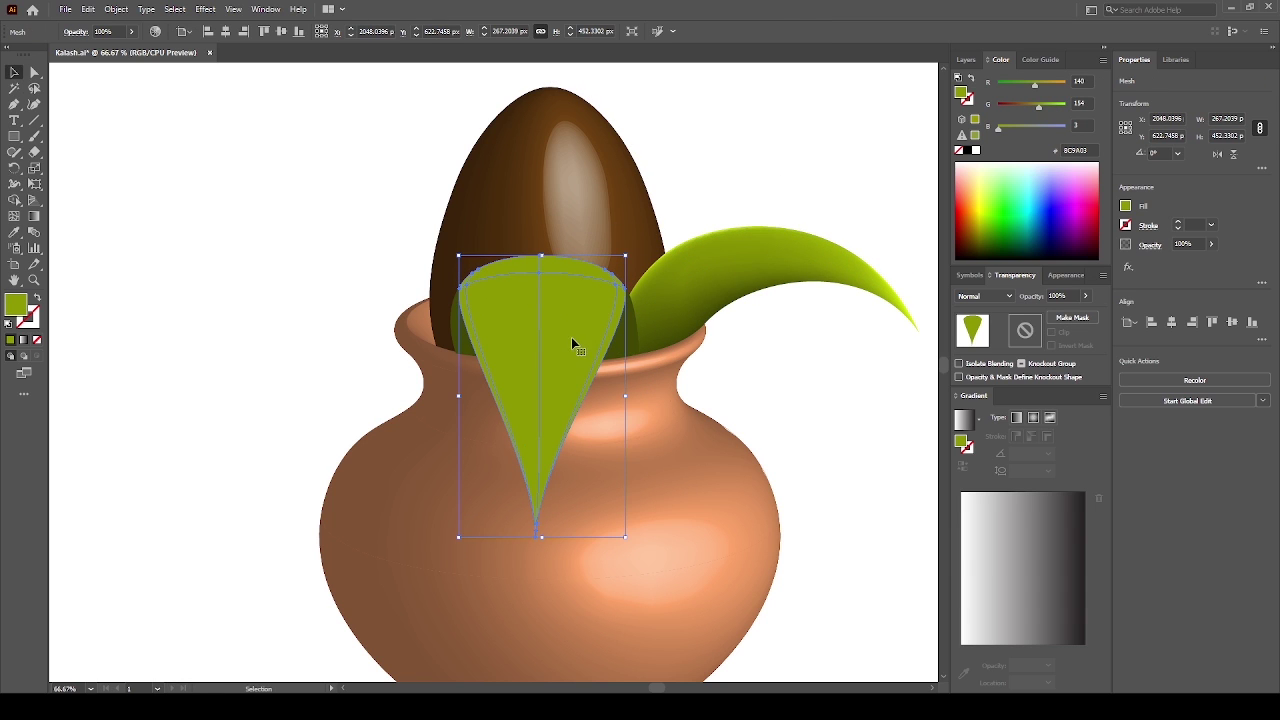
double_click(572, 347)
Colour the left leaf's edge mesh points bright yellow-green sampled from the right leaf tip
key("a")
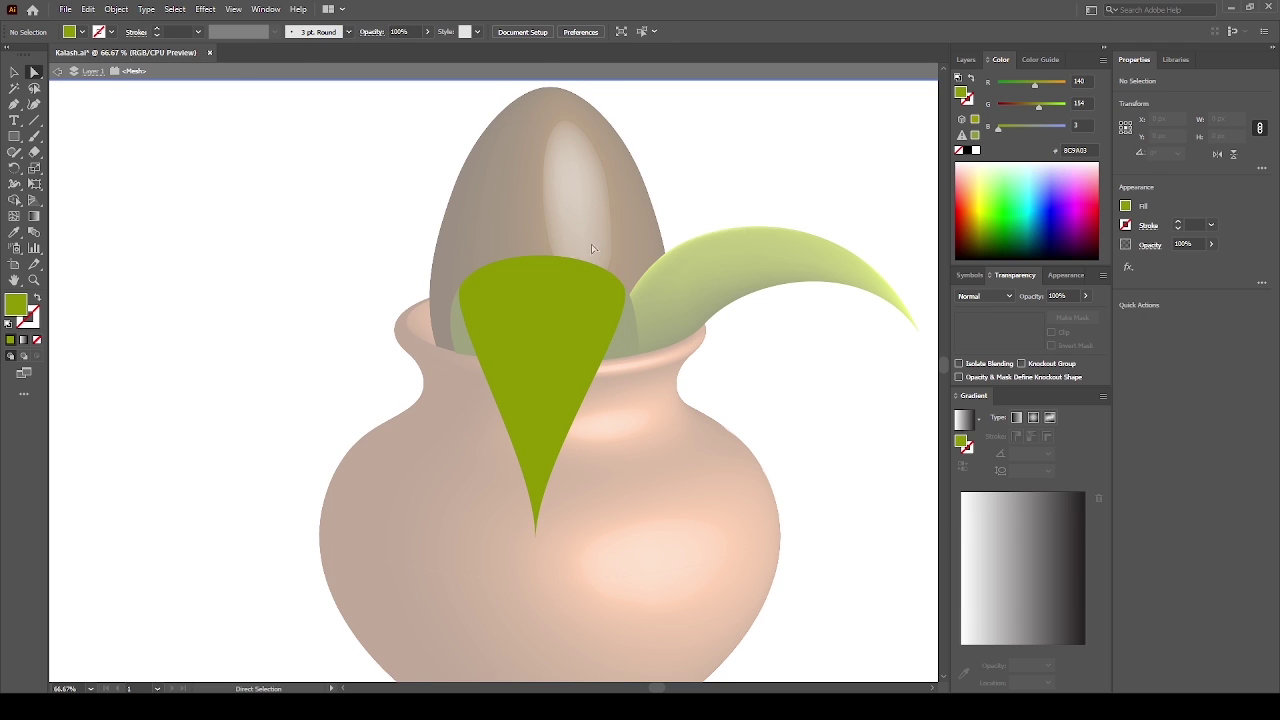
left_click(605, 268)
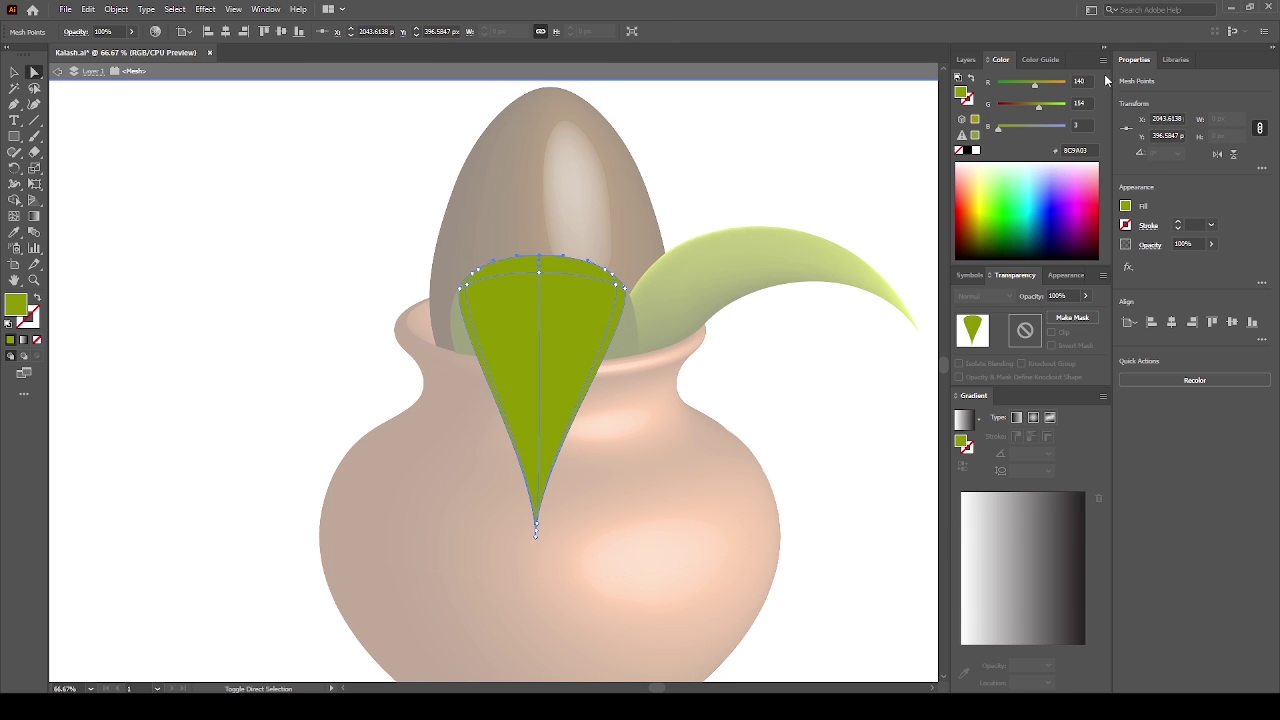
key("i")
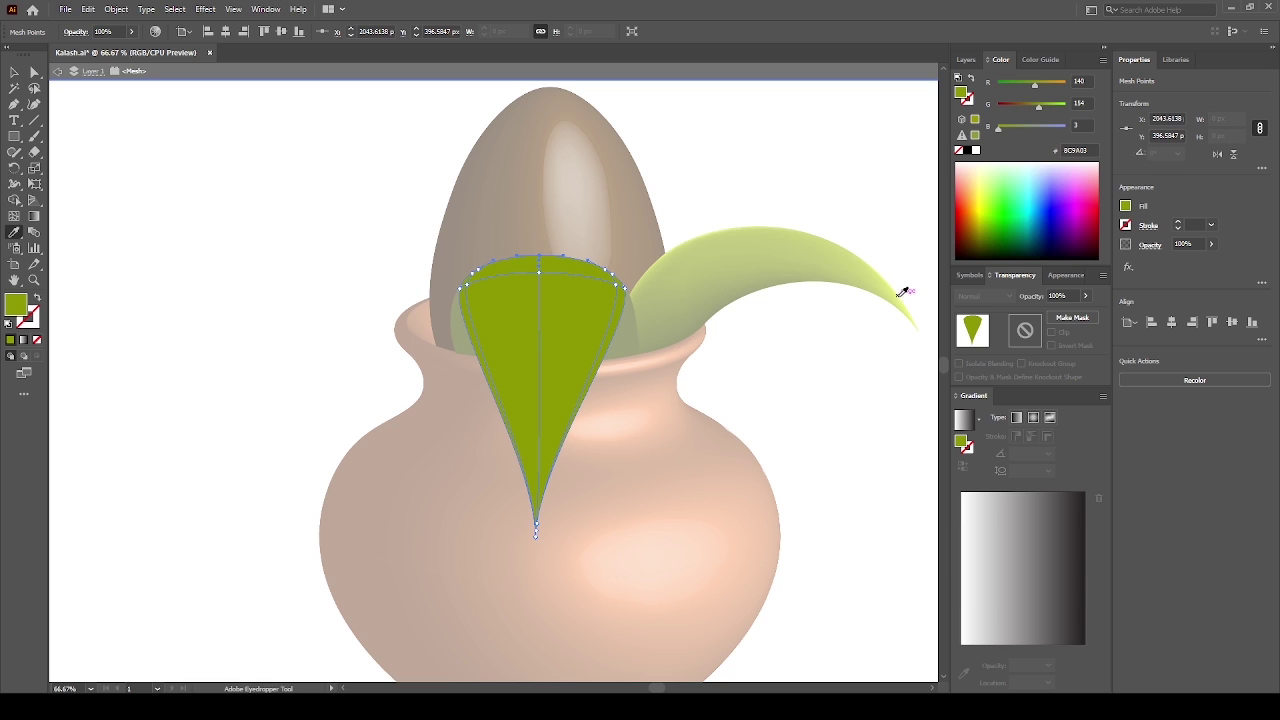
left_click(903, 298)
left_click(773, 292)
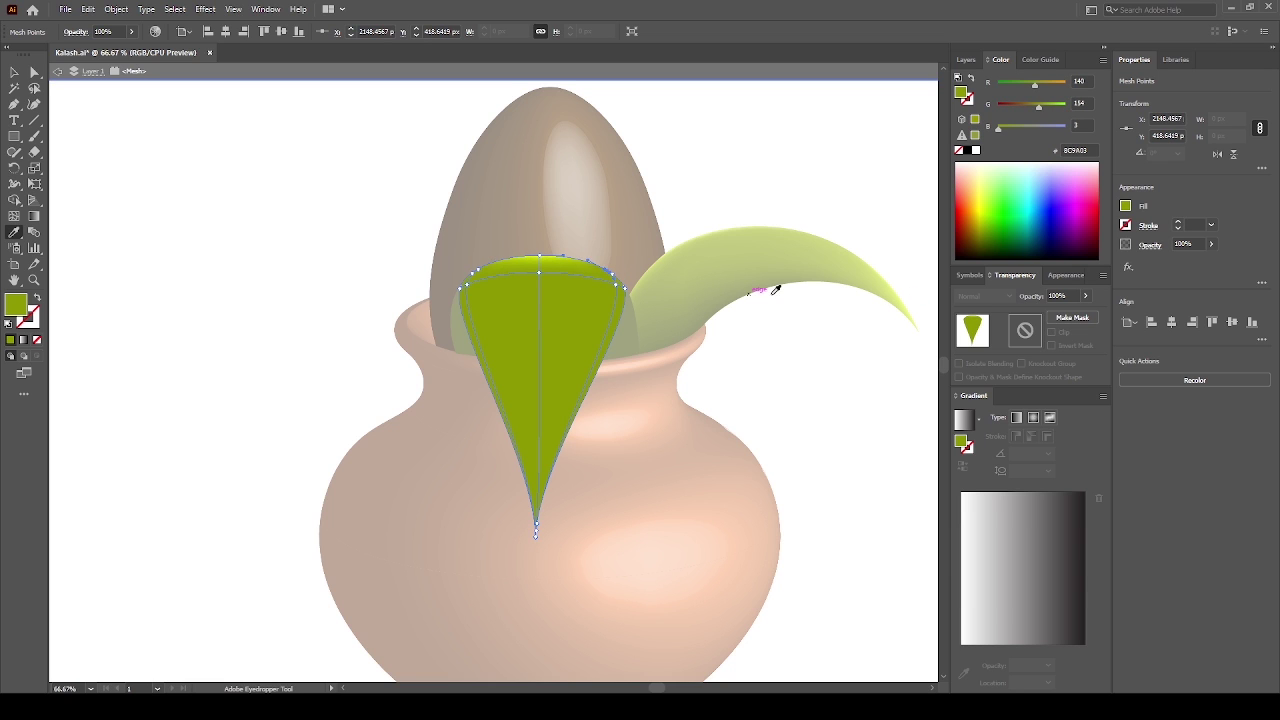
left_click(900, 293)
key("ctrl+z")
scroll(608, 246, "up", 3)
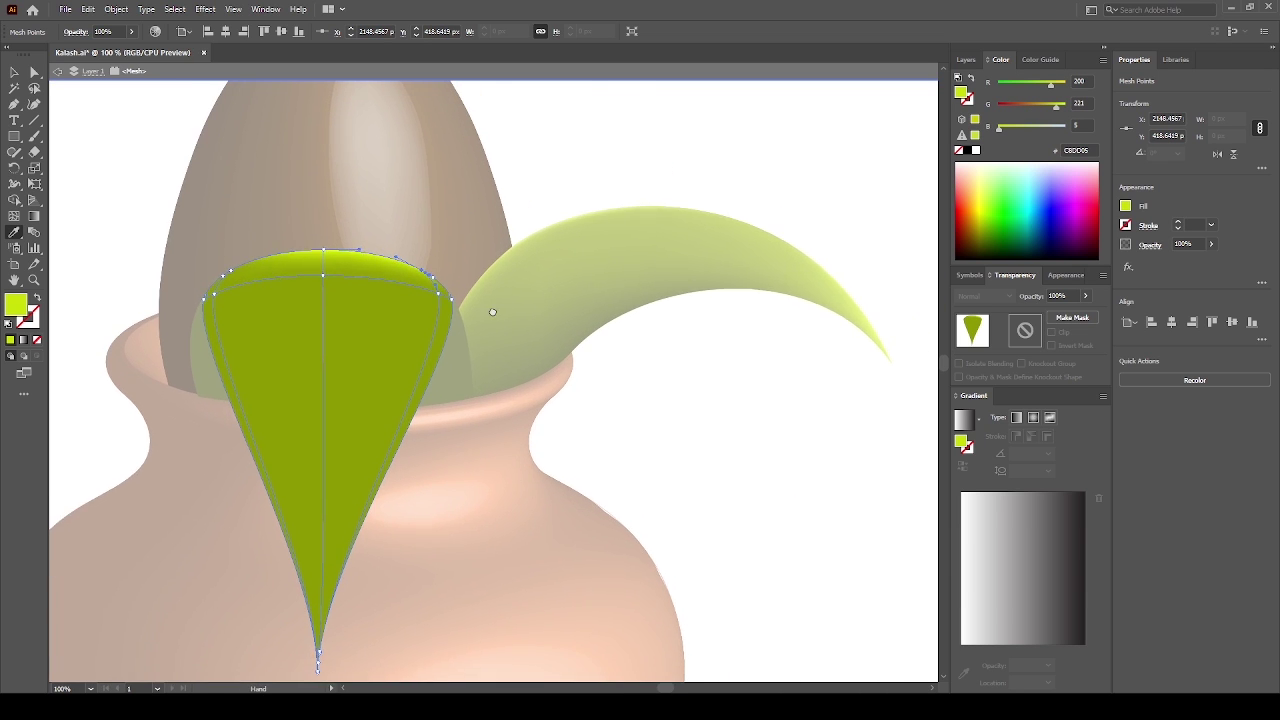
left_click(857, 354)
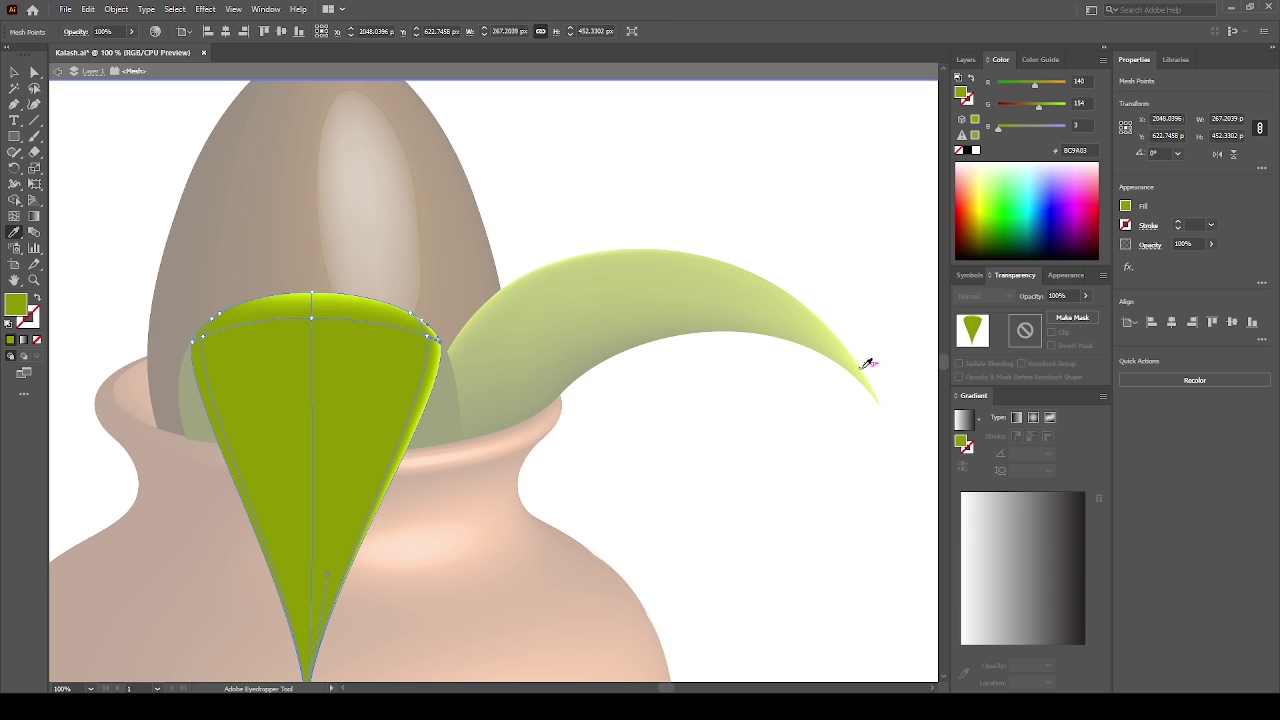
Give a left-edge mesh point the right leaf tip's yellow and exit isolation mode
left_click(873, 286, "ctrl")
left_click(194, 349)
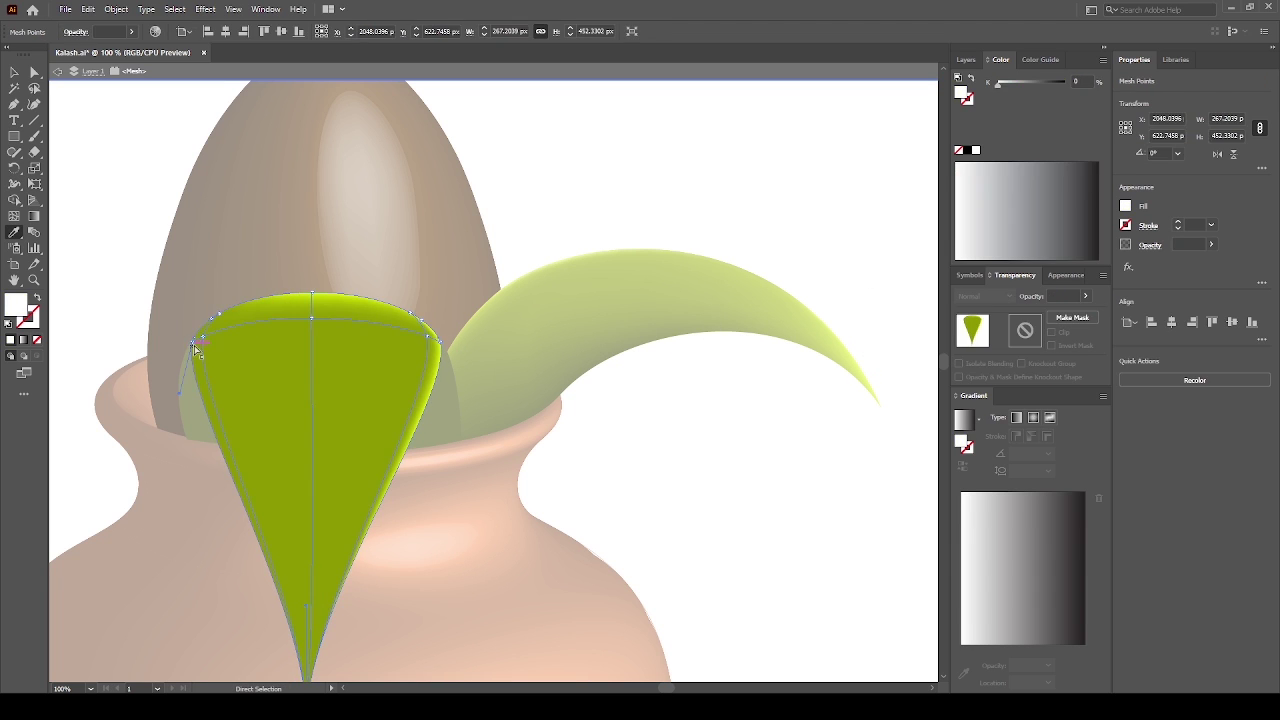
key("i")
left_click(876, 377)
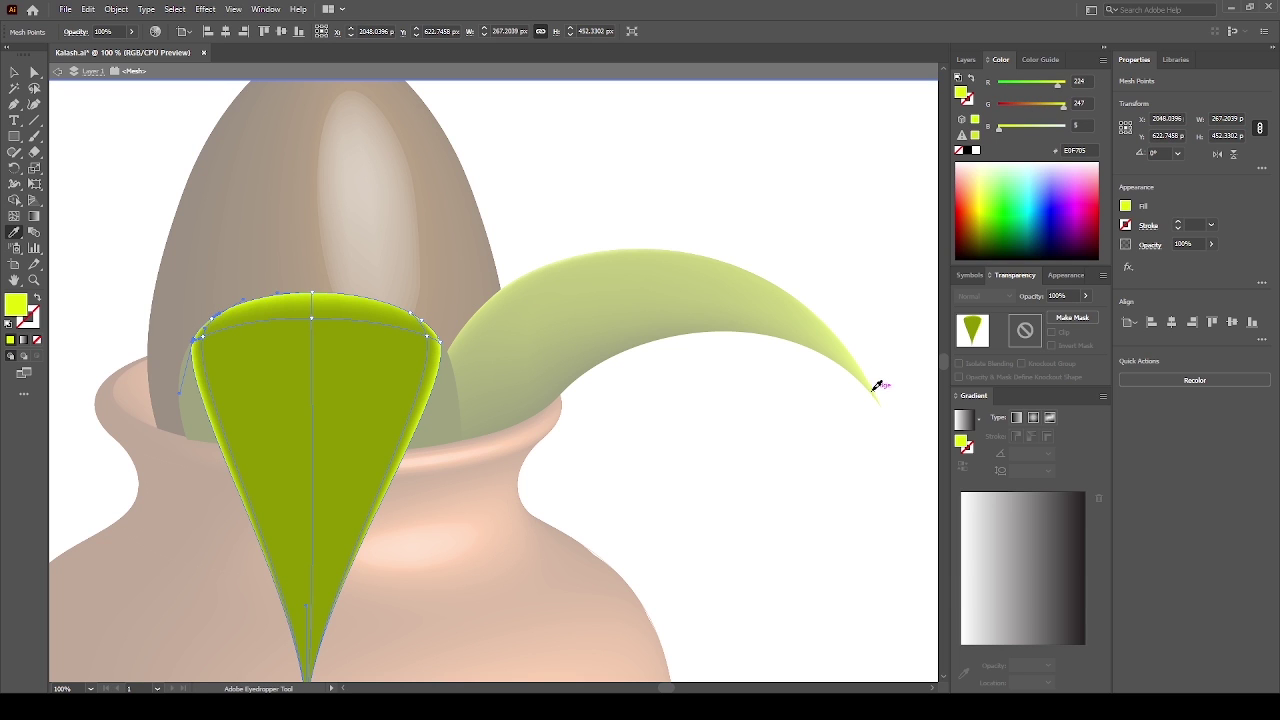
left_click(880, 389)
left_click(877, 309, "ctrl")
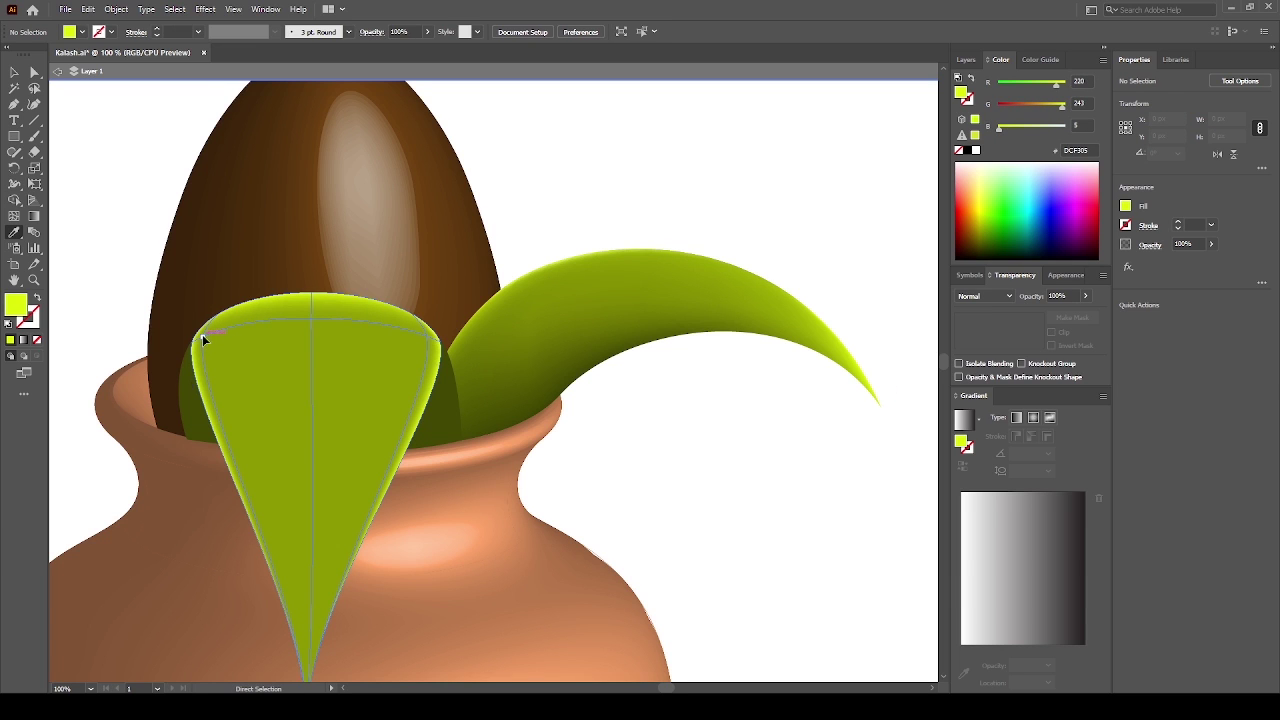
Sample bright yellow and a darker green from the right leaf onto the left leaf's mesh points
left_click(203, 340)
left_click(872, 365)
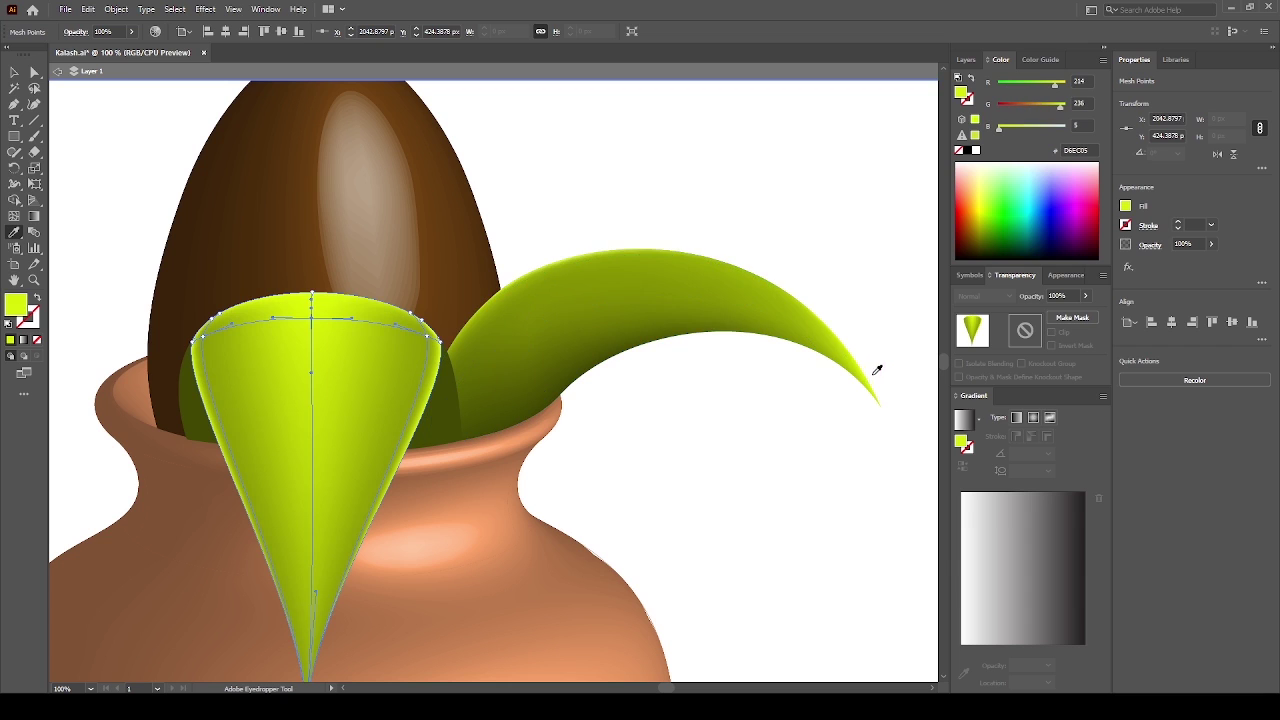
left_click(874, 369, "ctrl")
left_click(430, 338, "ctrl")
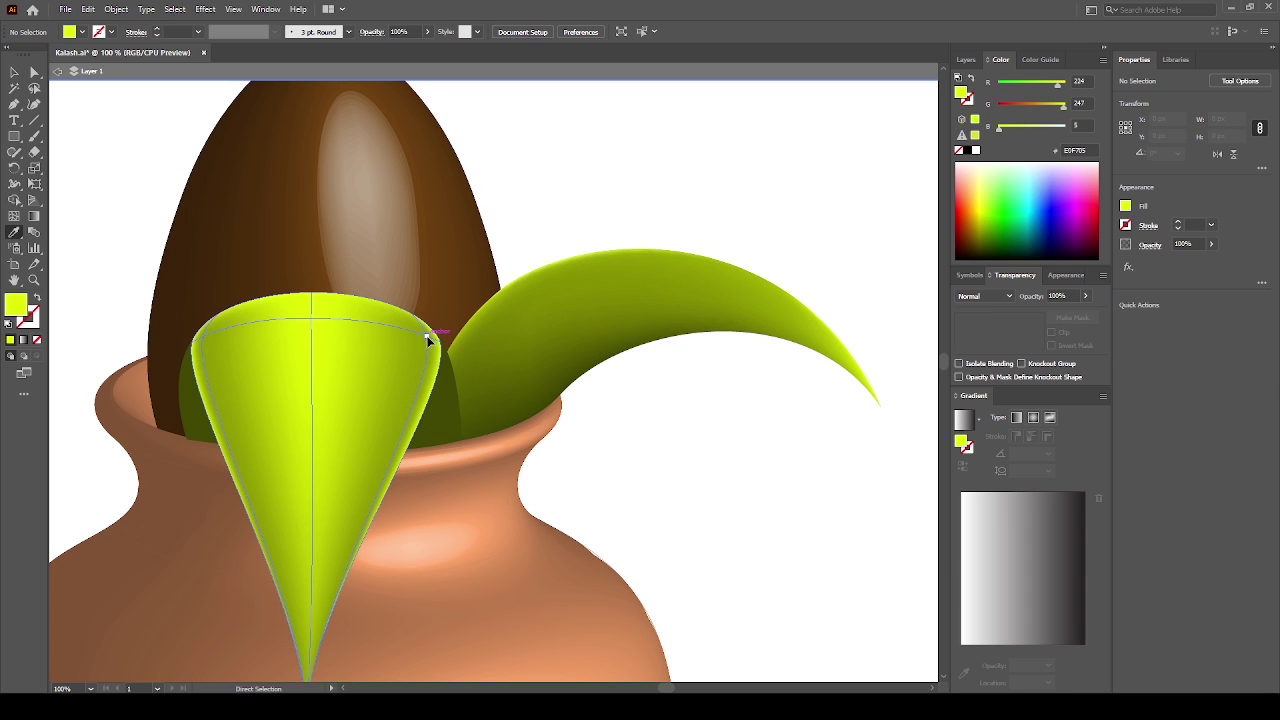
left_click(818, 342)
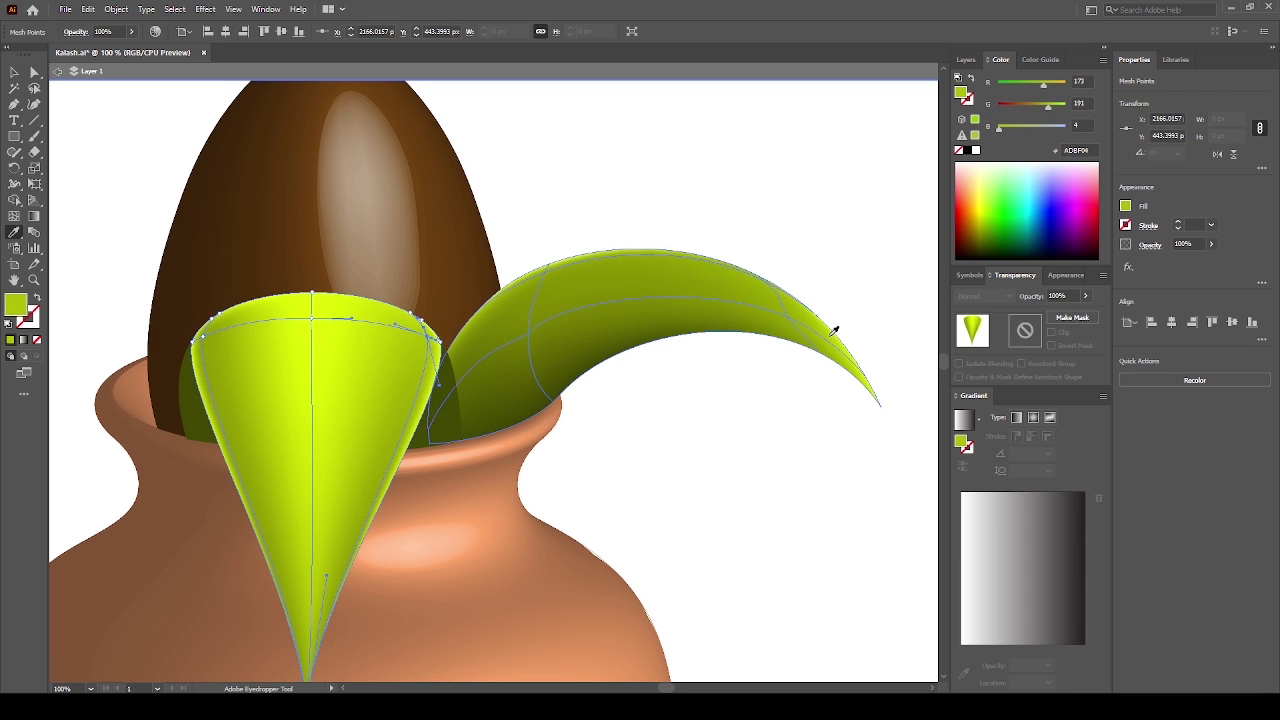
left_click(457, 357, "ctrl")
left_click(609, 350)
left_click(654, 423, "ctrl")
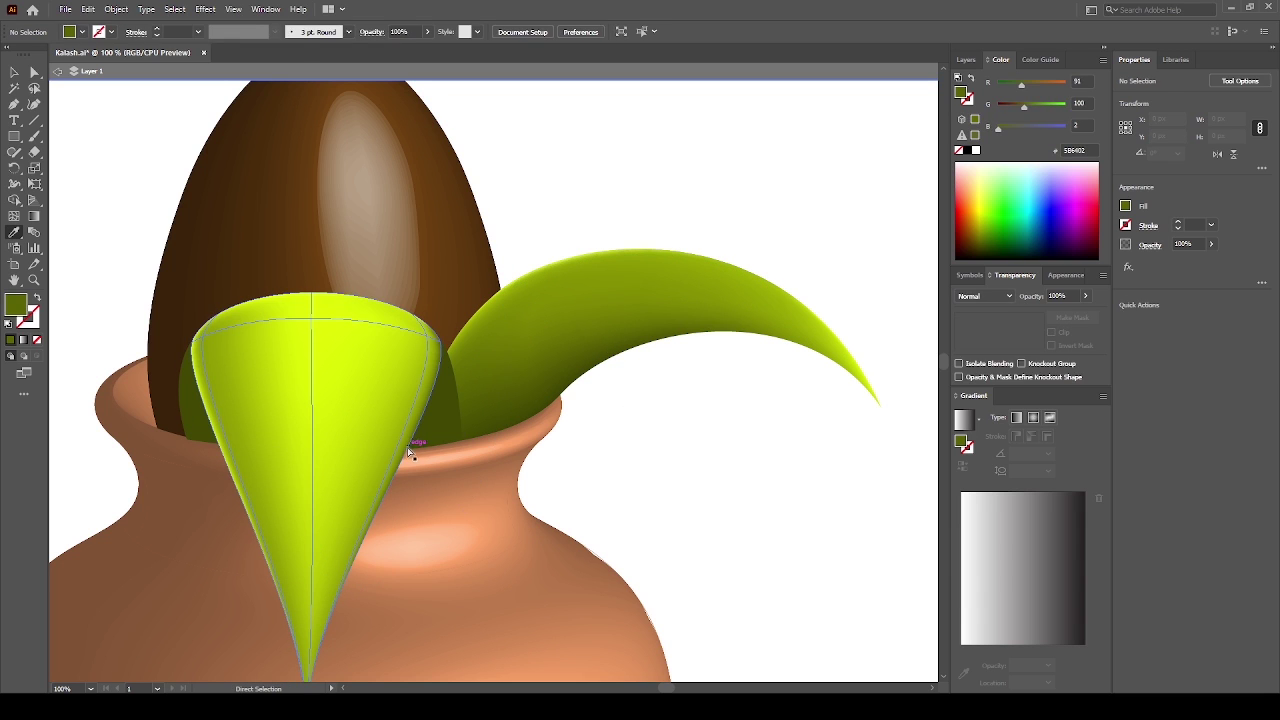
Colour the front leaf's top mesh points with a dark green sampled from the back leaf
left_click(423, 361, "ctrl")
key("ctrl+shift+a")
key("i")
left_click(577, 337)
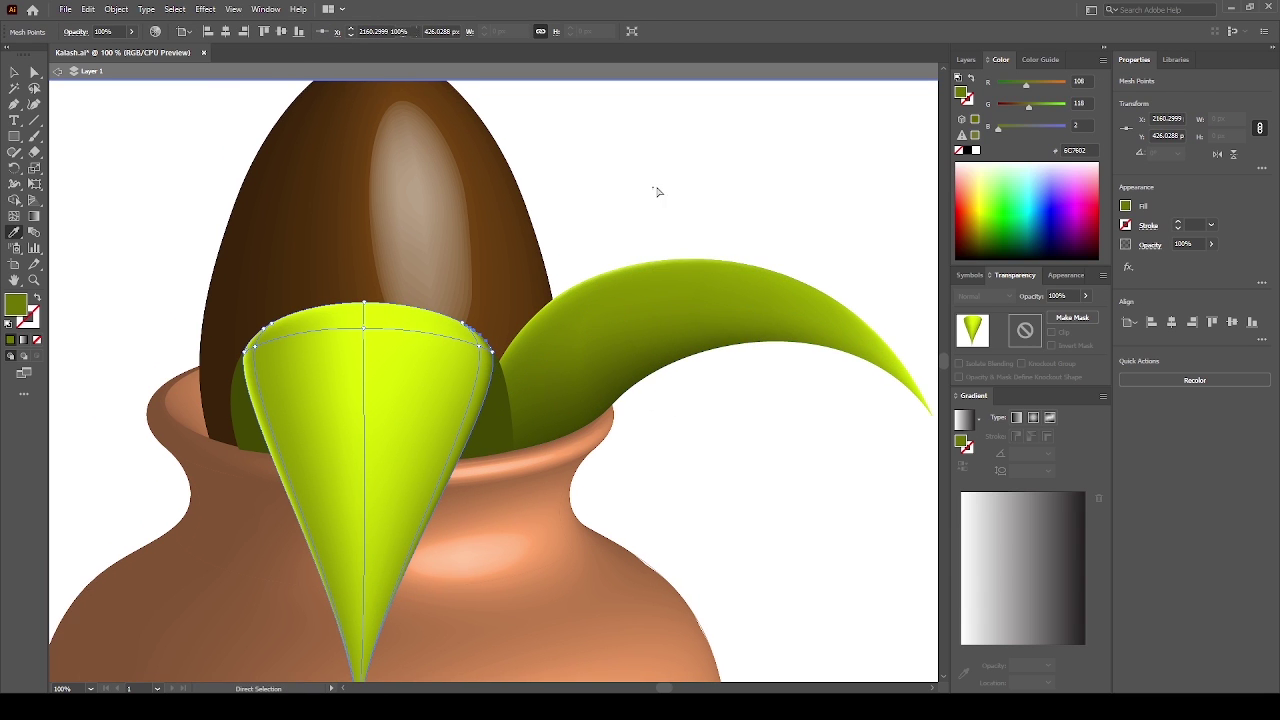
scroll(586, 229, "left", 5)
left_click(391, 323, "ctrl")
left_click(706, 337, "ctrl+shift")
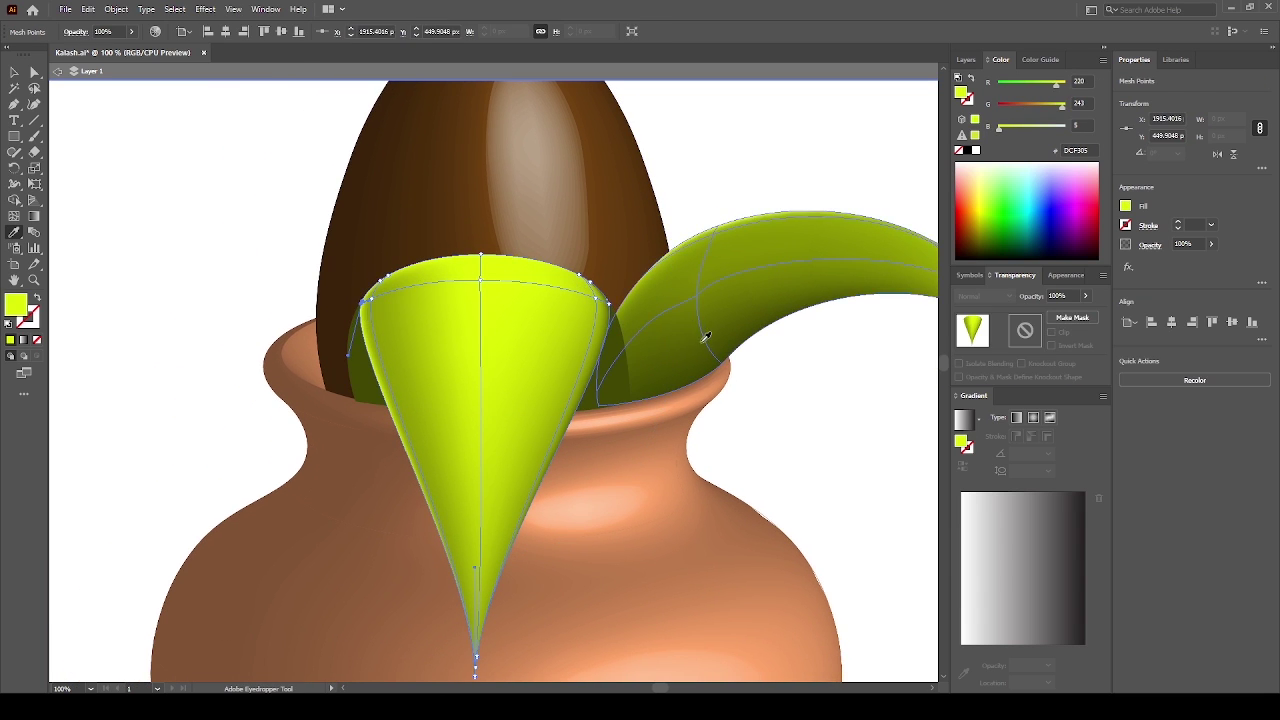
left_click(701, 369)
Give the front leaf's top corners a darker green and its top-centre point a lighter green
key("ctrl+shift+a")
left_click(385, 277, "ctrl")
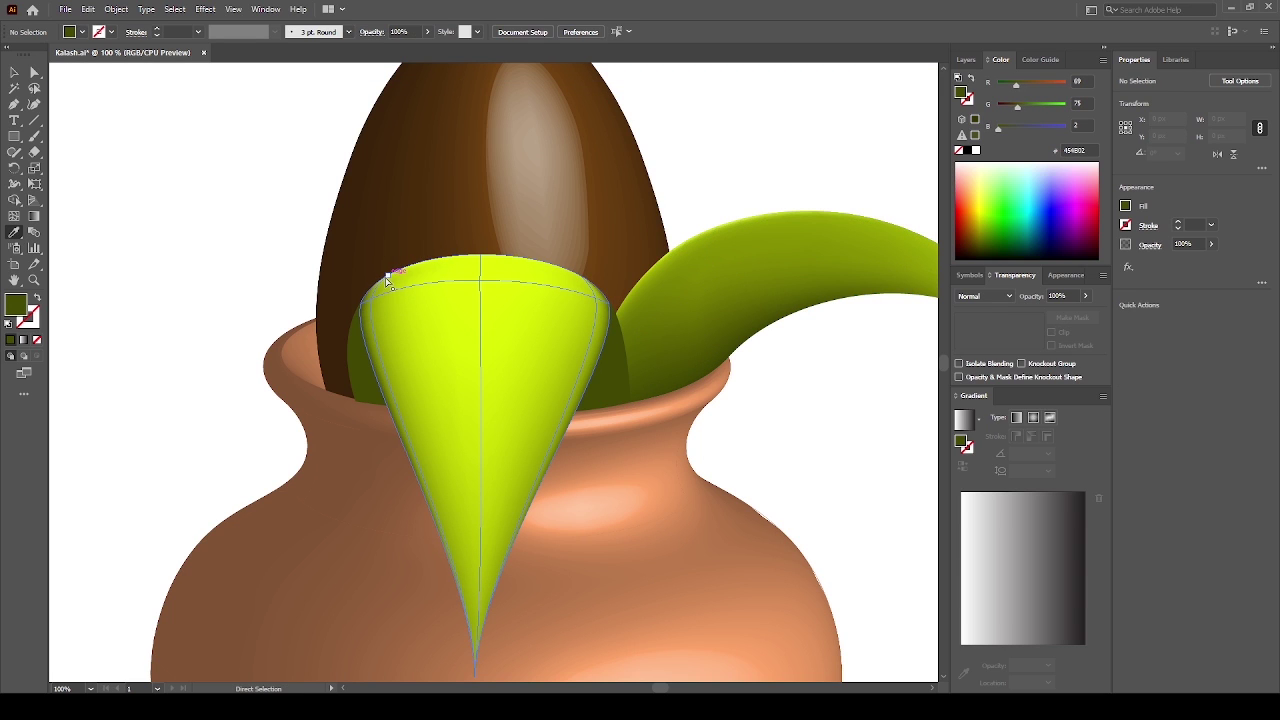
left_click(700, 305, "ctrl+shift")
left_click(722, 302)
left_click(789, 374, "ctrl")
left_click(483, 257, "ctrl")
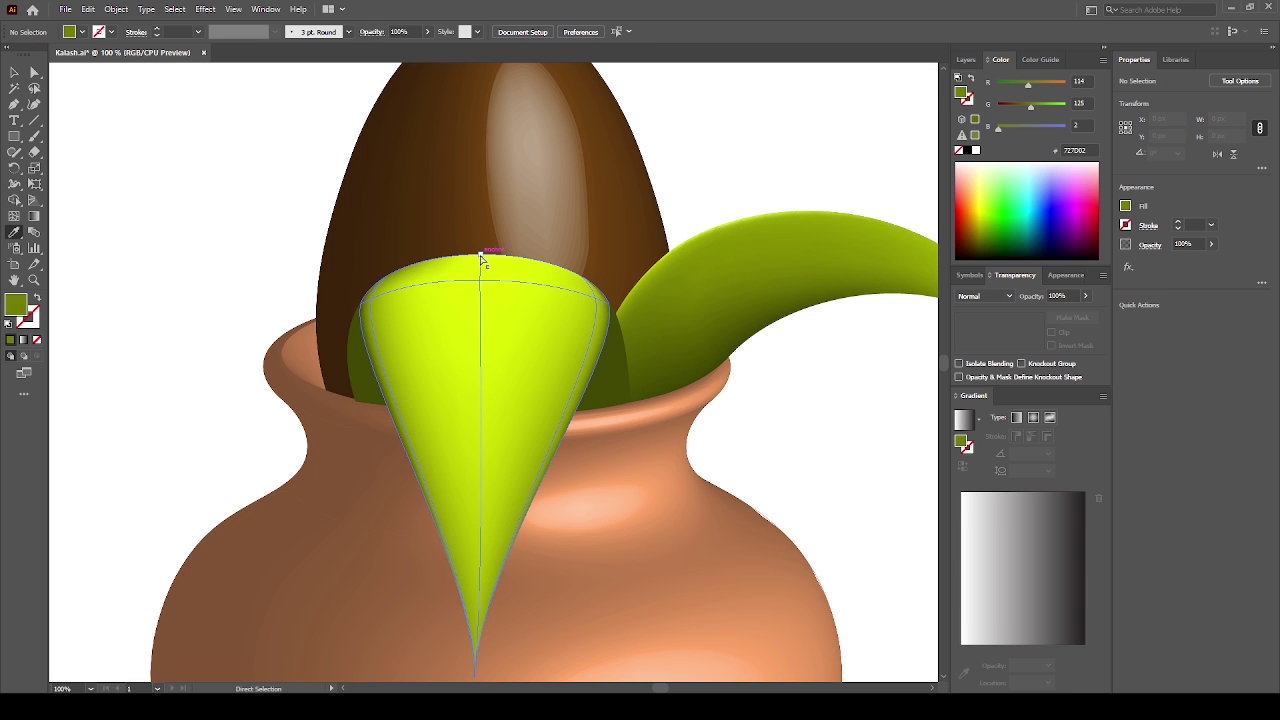
left_click(657, 263)
Deselect to preview the new shading with both leaves fully in view
left_click(720, 163, "ctrl")
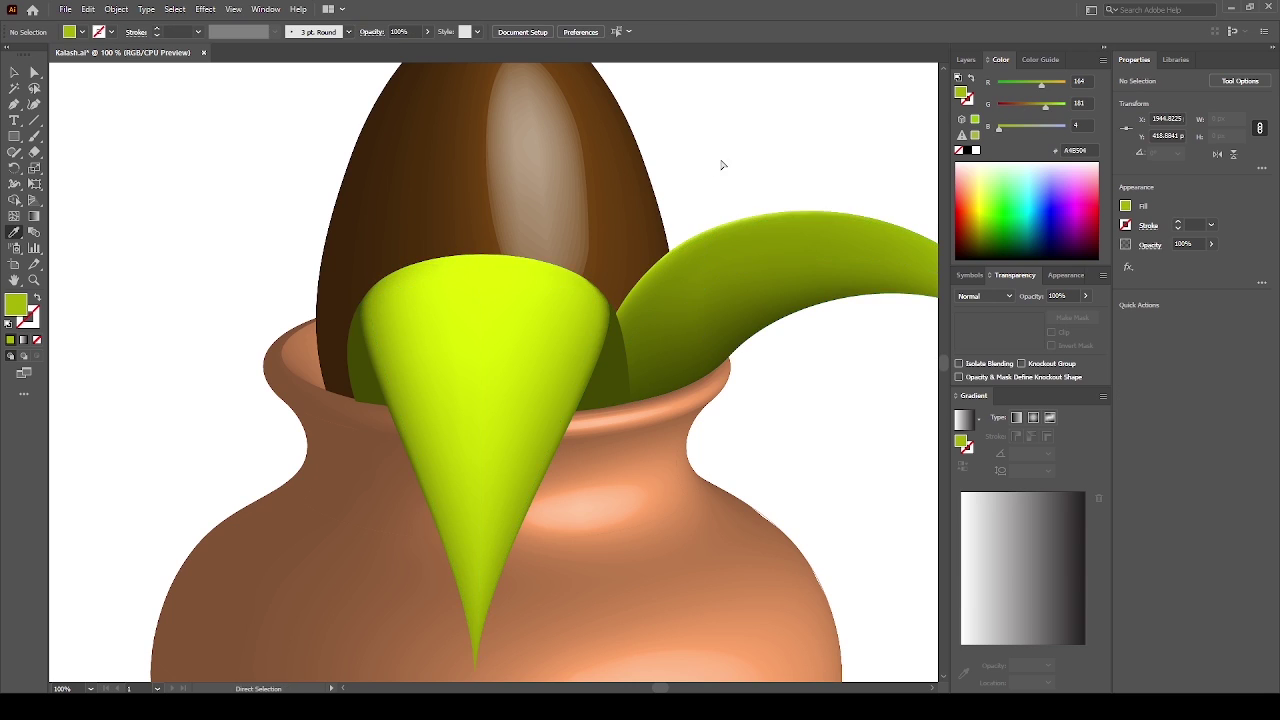
left_click_drag(720, 163, 698, 128)
left_click(22, 106)
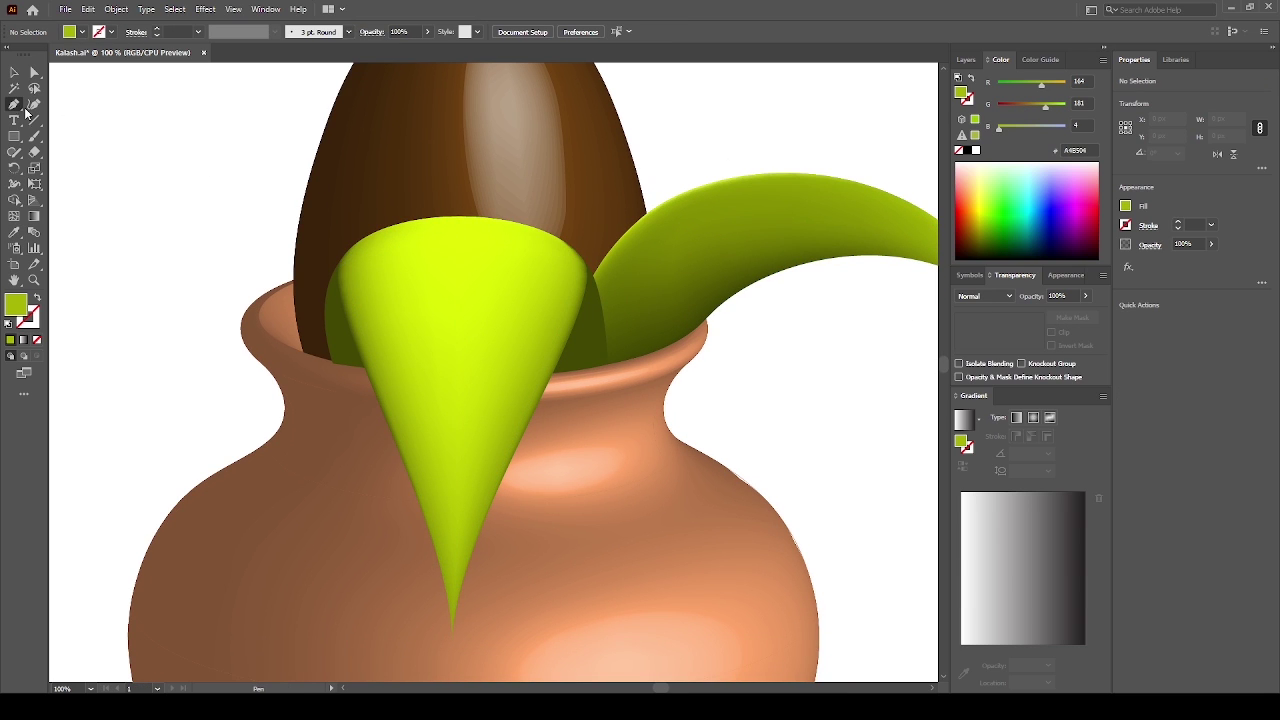
left_click(409, 258, "ctrl")
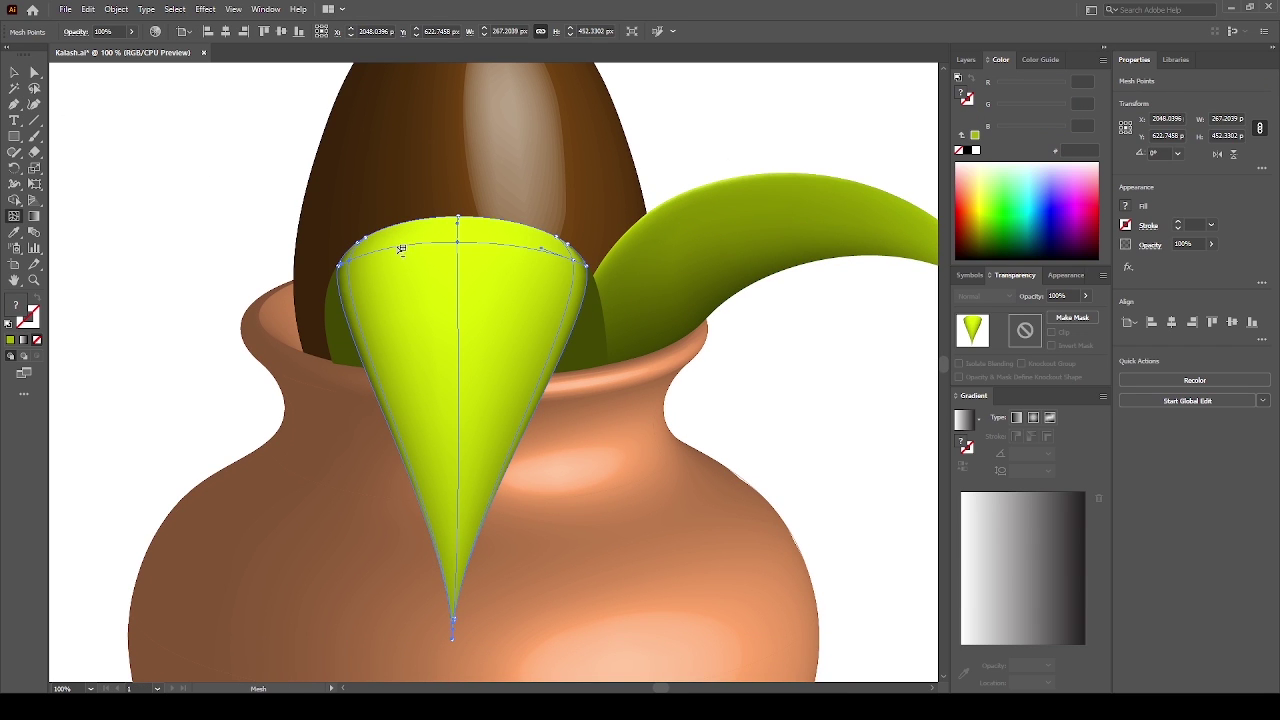
Add mesh lines on the front leaf's left and right sides and select the new points
left_click(400, 249)
left_click(534, 244)
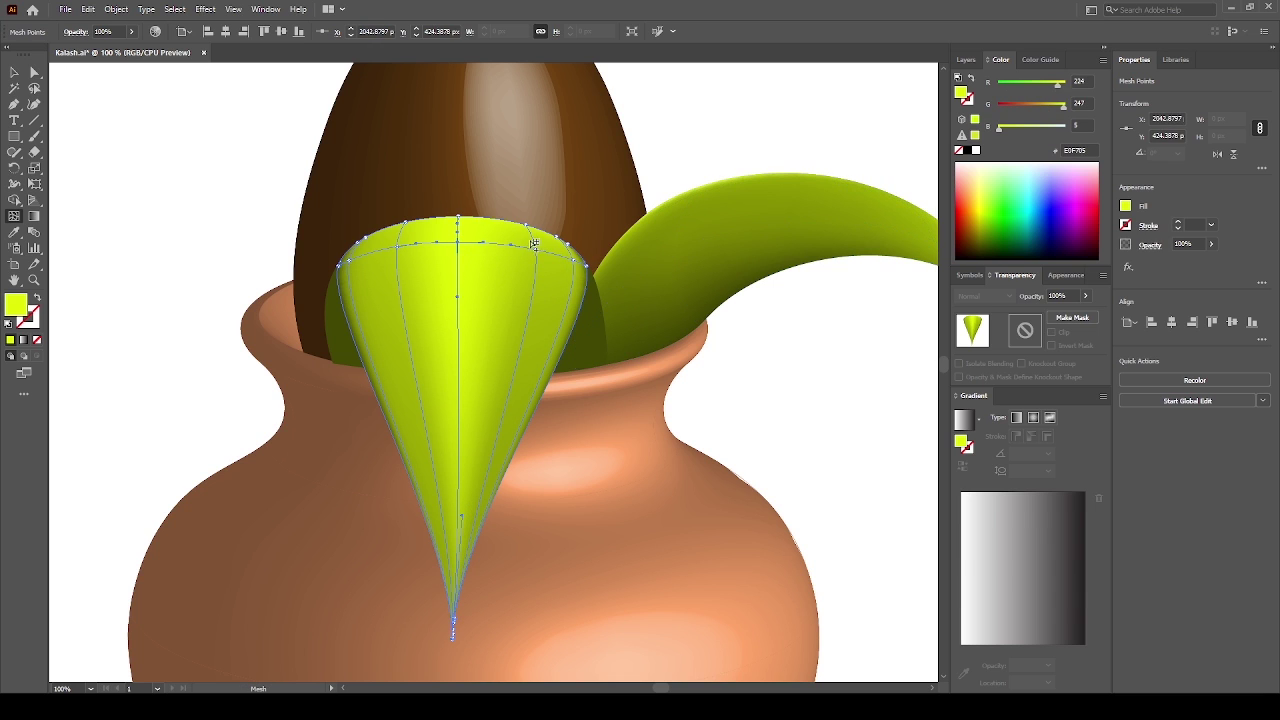
left_click(400, 244, "shift")
key("i")
left_click(538, 317)
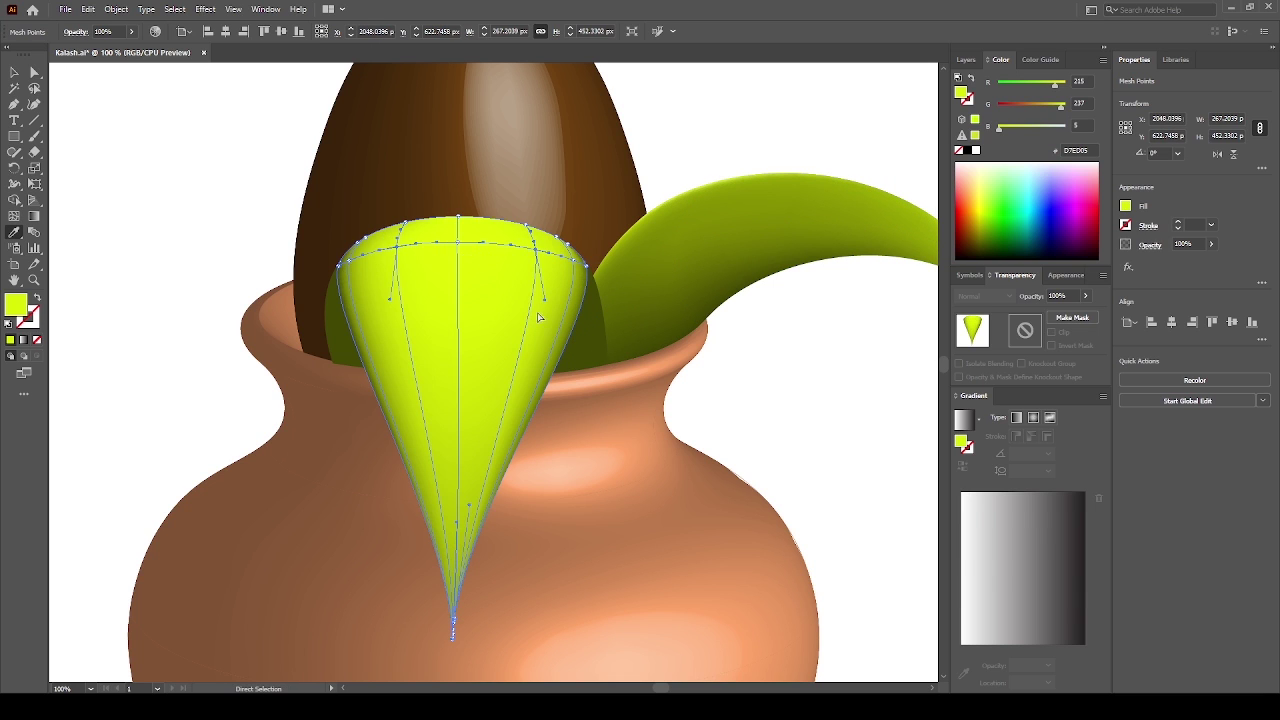
key("ctrl+shift+a")
key("a")
left_click(455, 243)
left_click(693, 268, "shift")
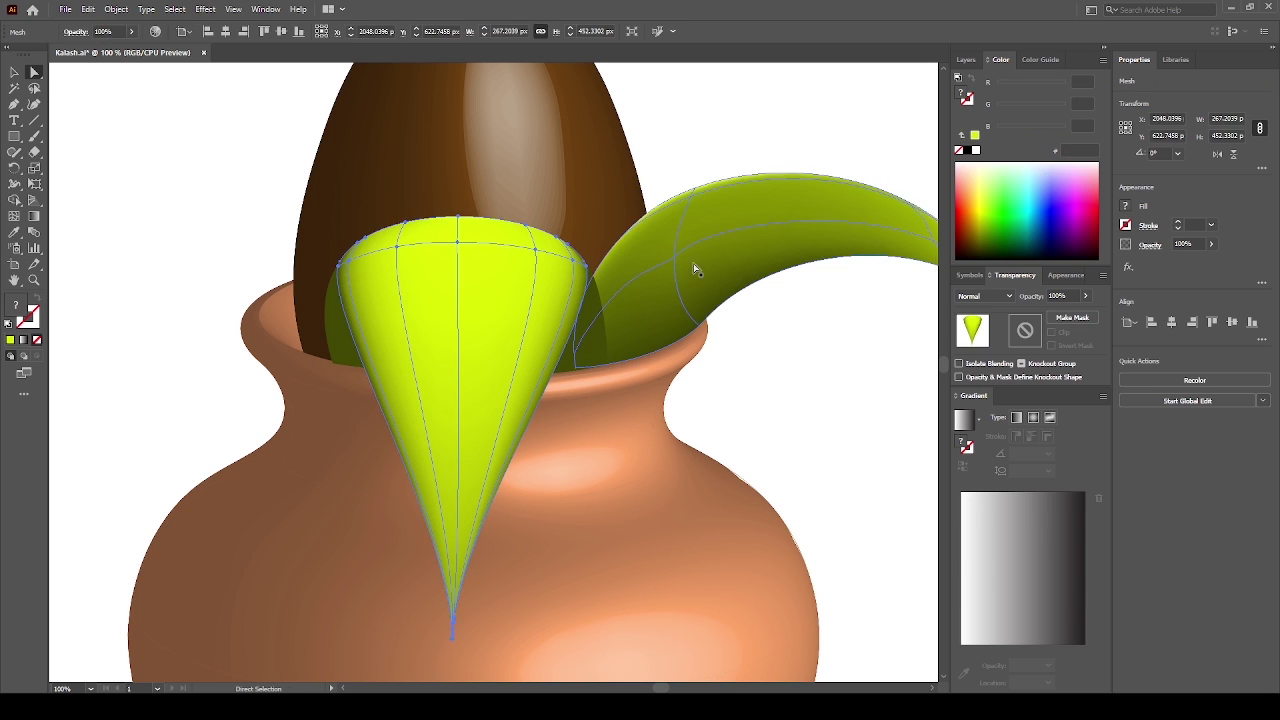
left_click(714, 272, "shift")
Colour the new mesh points with dark and lighter greens sampled from the back leaf, then preview
left_click(457, 243)
left_click(680, 250, "shift")
key("i")
left_click(716, 252)
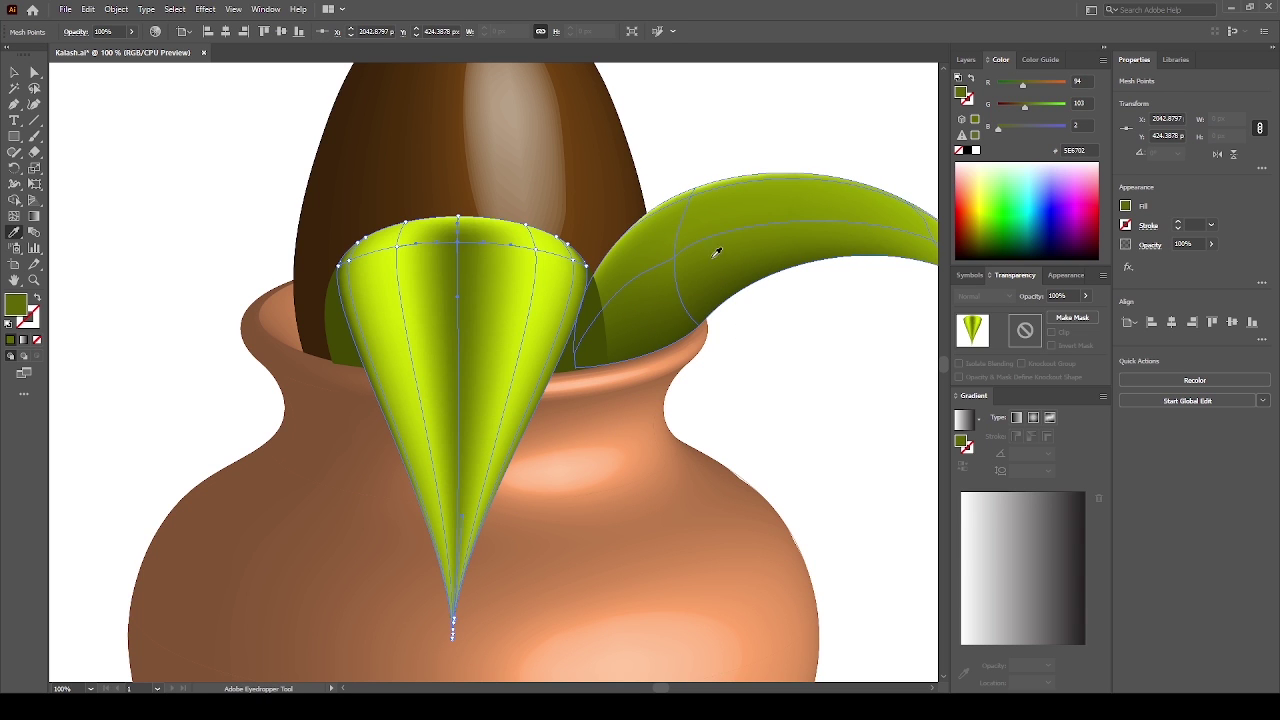
left_click(747, 215)
scroll(680, 294, "right", 3)
left_click(818, 216)
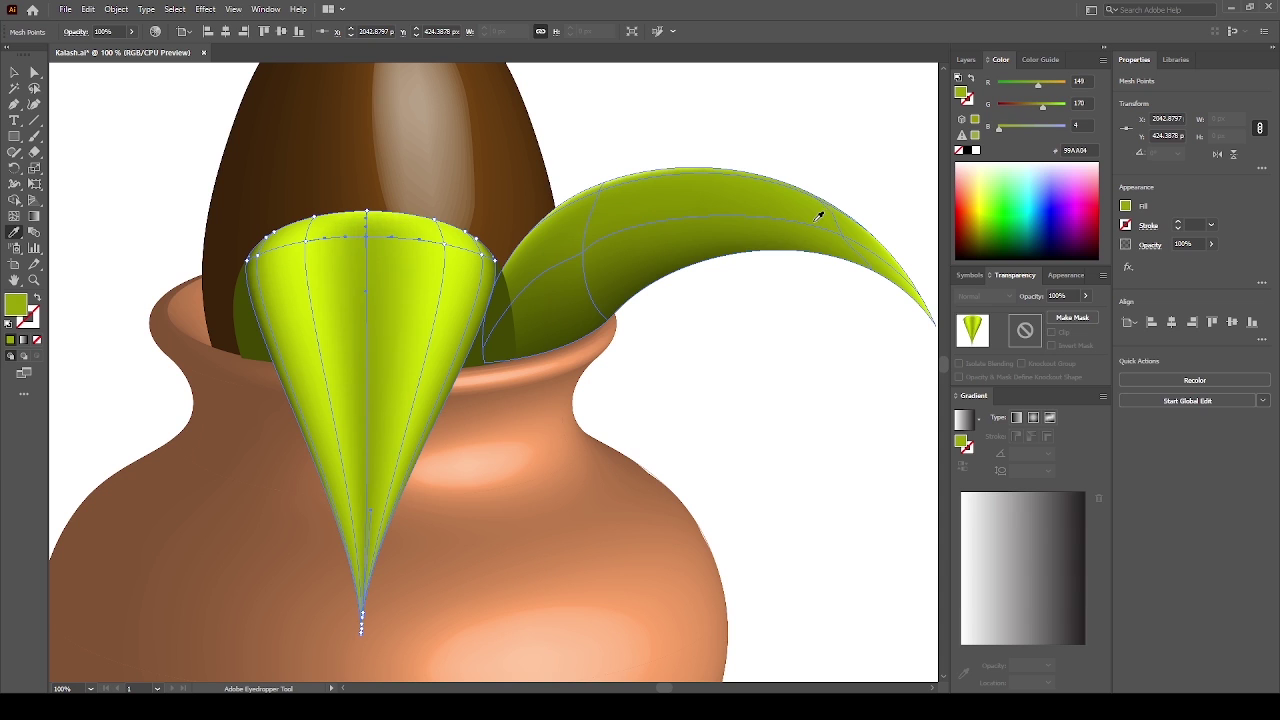
key("ctrl+shift+a")
scroll(703, 366, "down", 4)
scroll(760, 330, "up", 1)
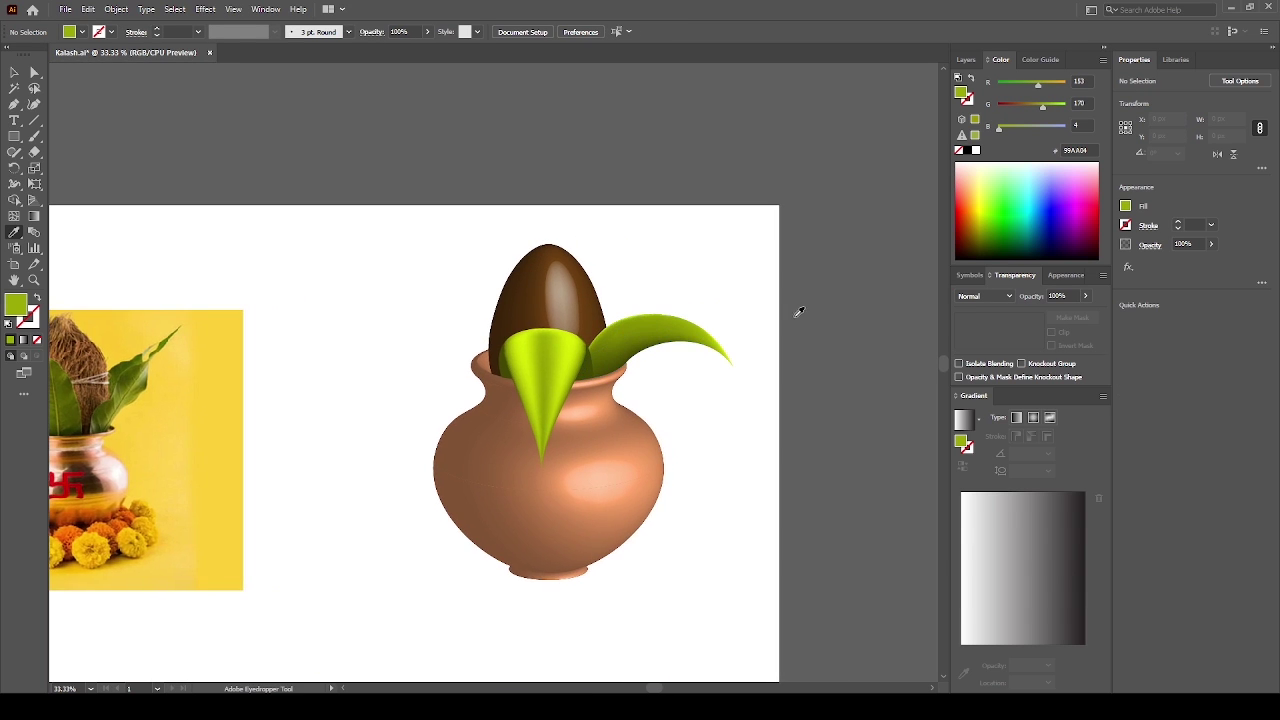
scroll(757, 323, "up", 1)
scroll(700, 310, "up", 1)
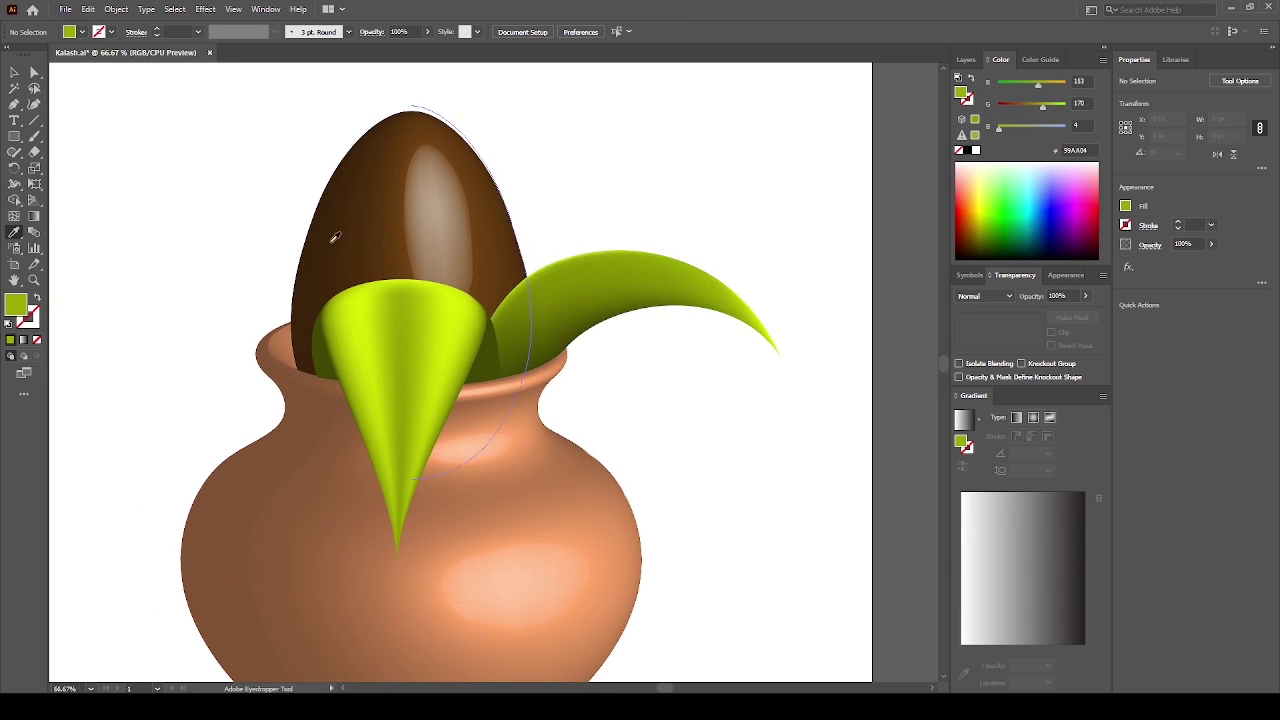
Drag the front leaf's top-left and top-right mesh points to reshape its top edge
left_click(437, 355, "ctrl")
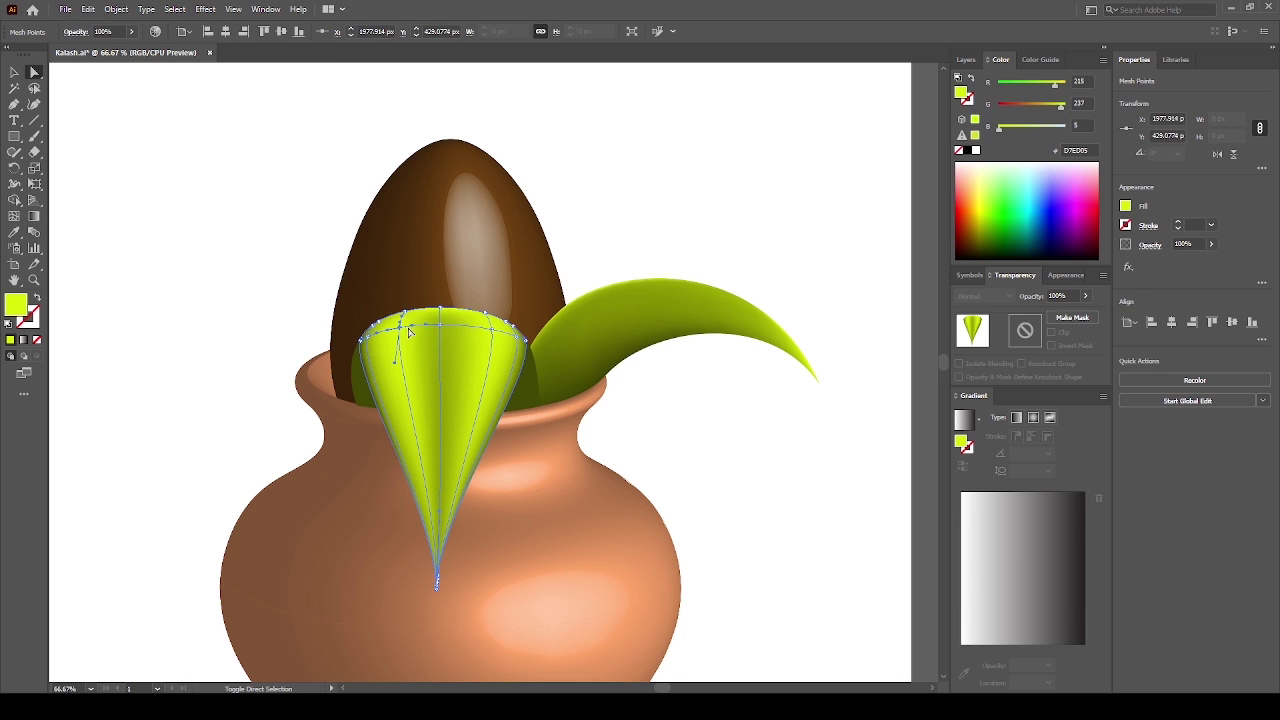
left_click(438, 336)
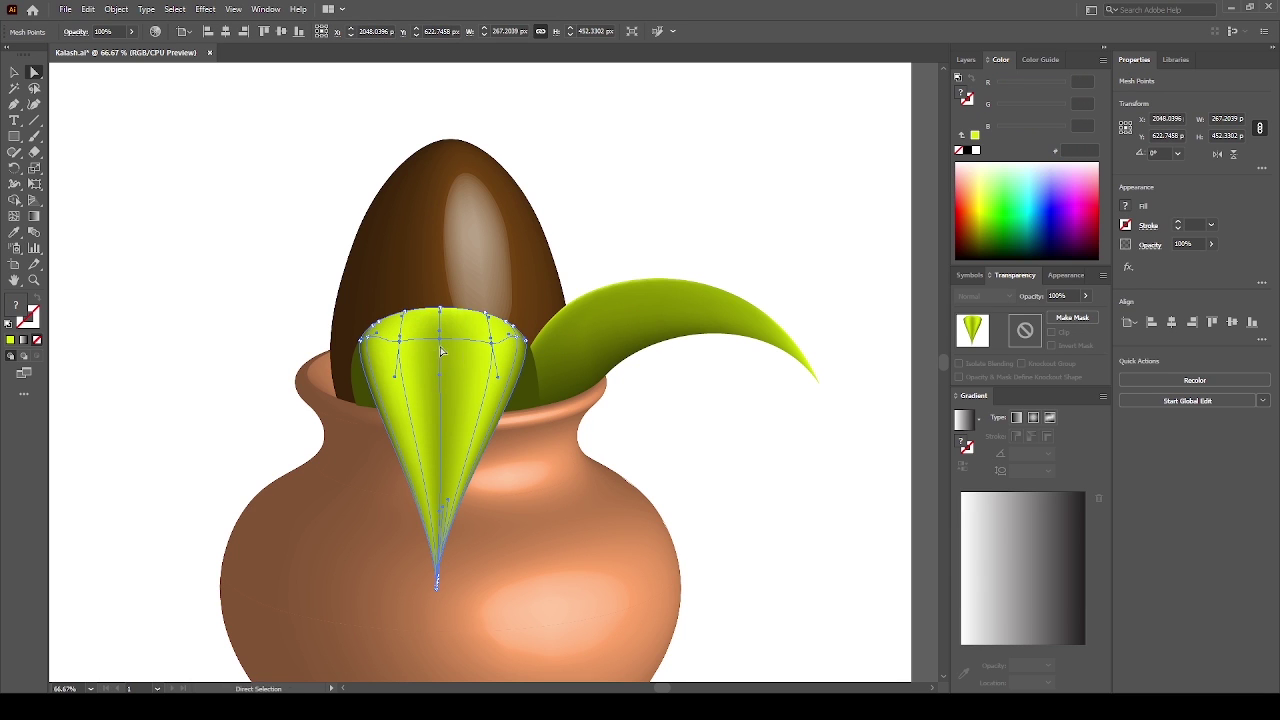
left_click_drag(345, 325, 350, 335)
left_click_drag(470, 326, 476, 330)
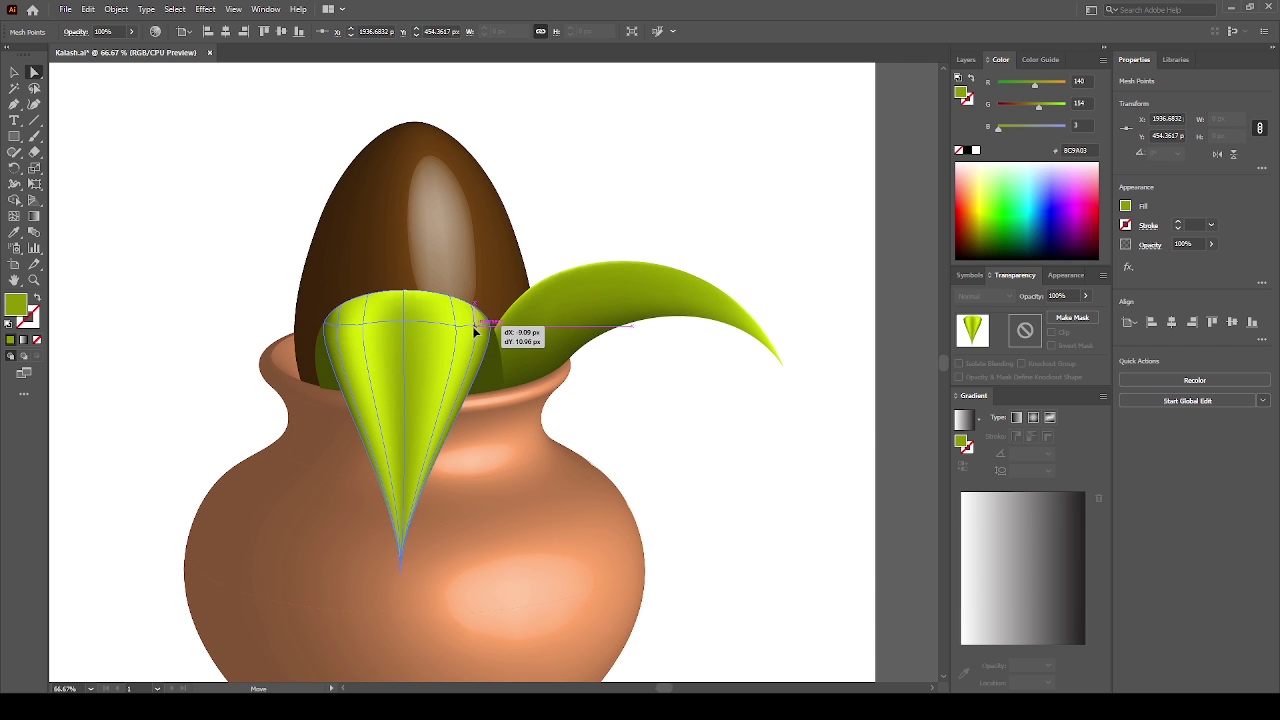
left_click(608, 206)
Recentre the view on the leaves and reference photo, then reselect the front leaf
mouse_move(551, 538)
left_mouse_down()
mouse_move(629, 488)
mouse_move(623, 530)
left_mouse_up()
left_click(492, 316)
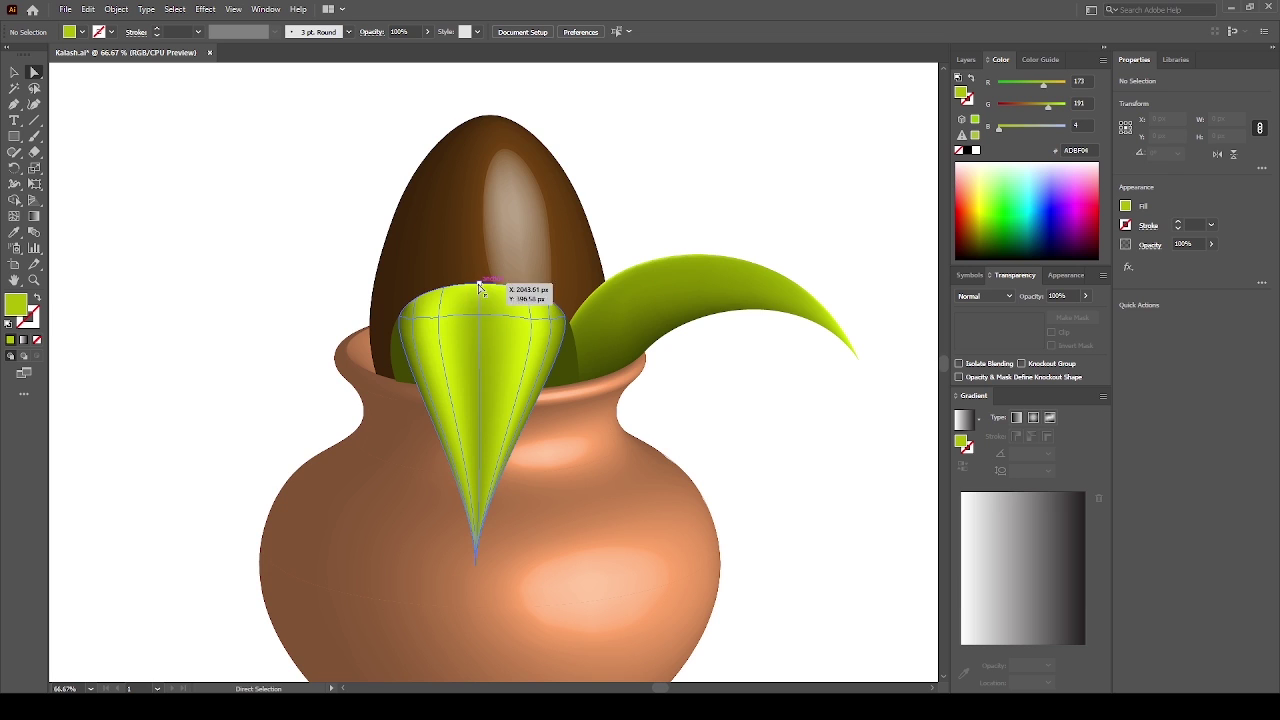
key("ctrl+shift+a")
scroll(500, 271, "up", 1)
scroll(508, 271, "up", 1)
scroll(551, 222, "down", 2)
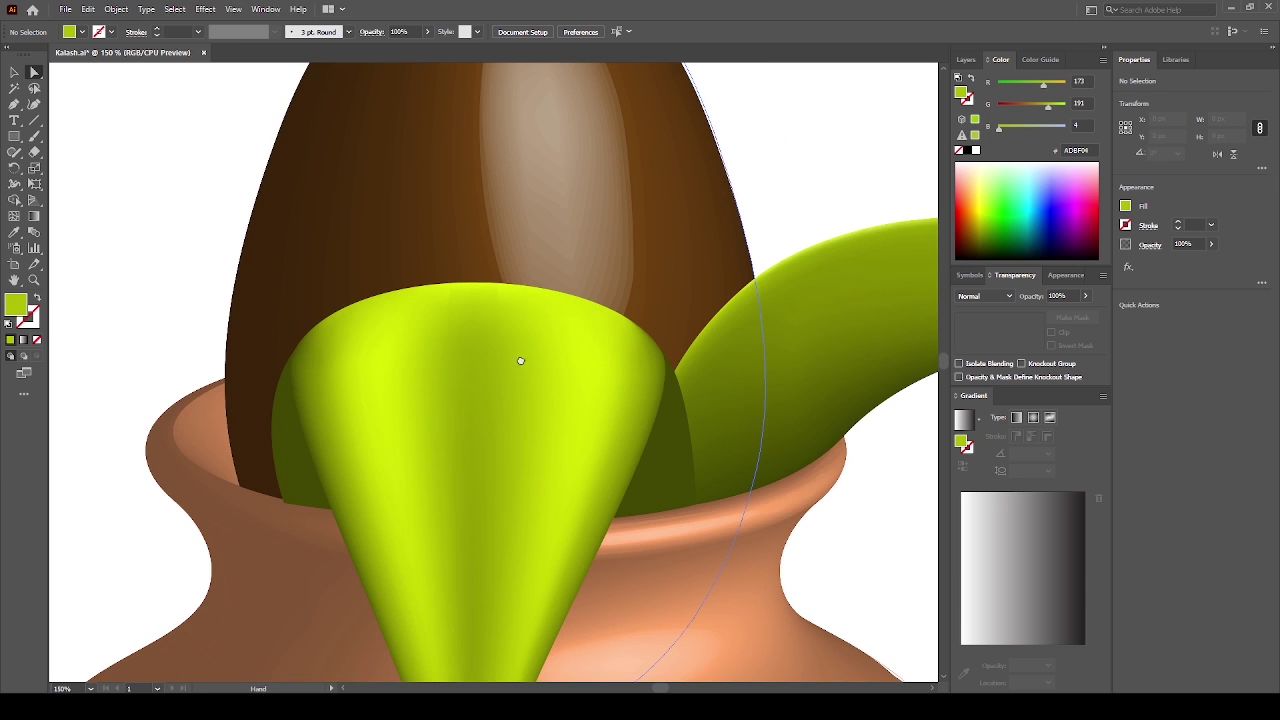
scroll(531, 222, "down", 1)
scroll(531, 222, "down", 2)
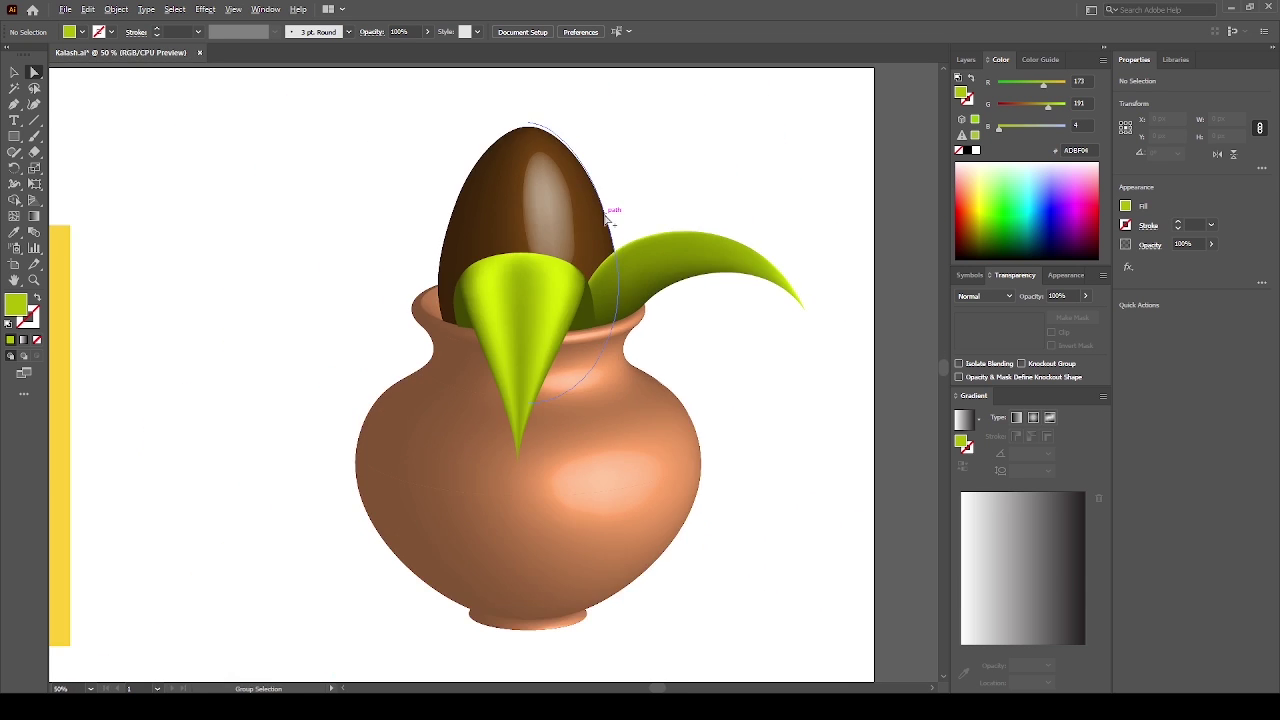
mouse_move(799, 349)
left_mouse_down()
mouse_move(748, 357)
mouse_move(731, 388)
left_mouse_up()
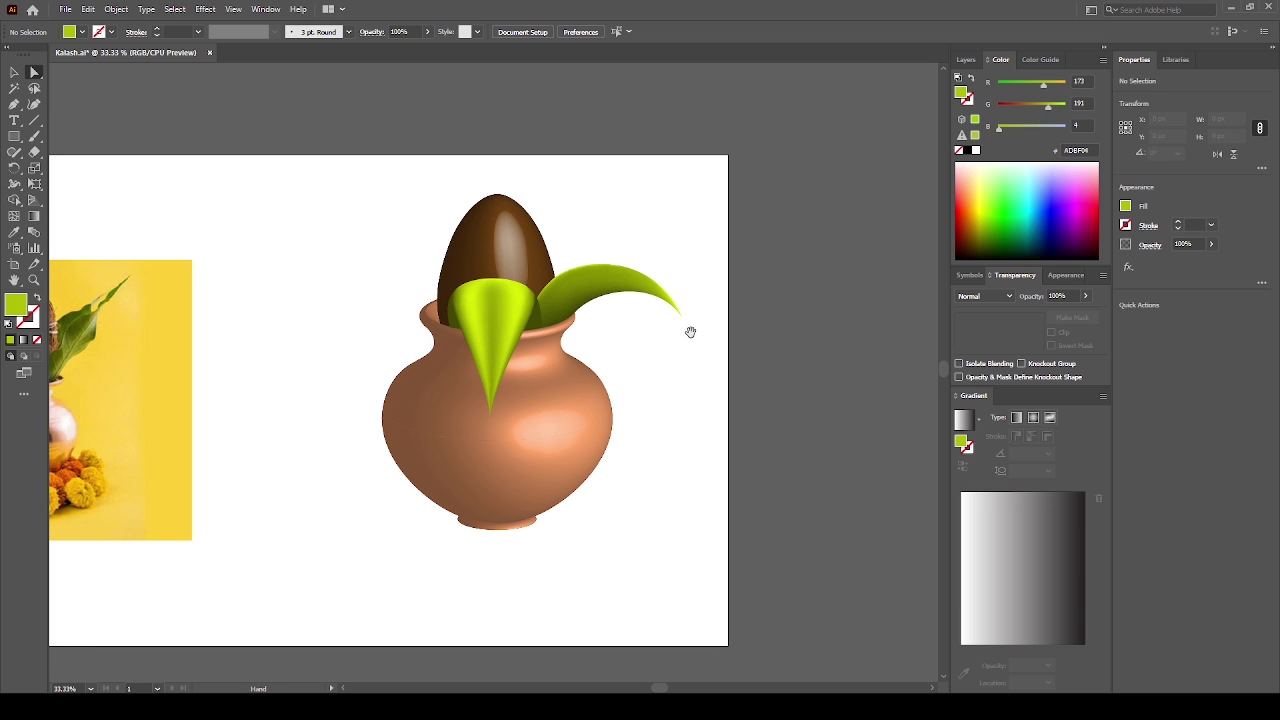
scroll(566, 347, "up", 3)
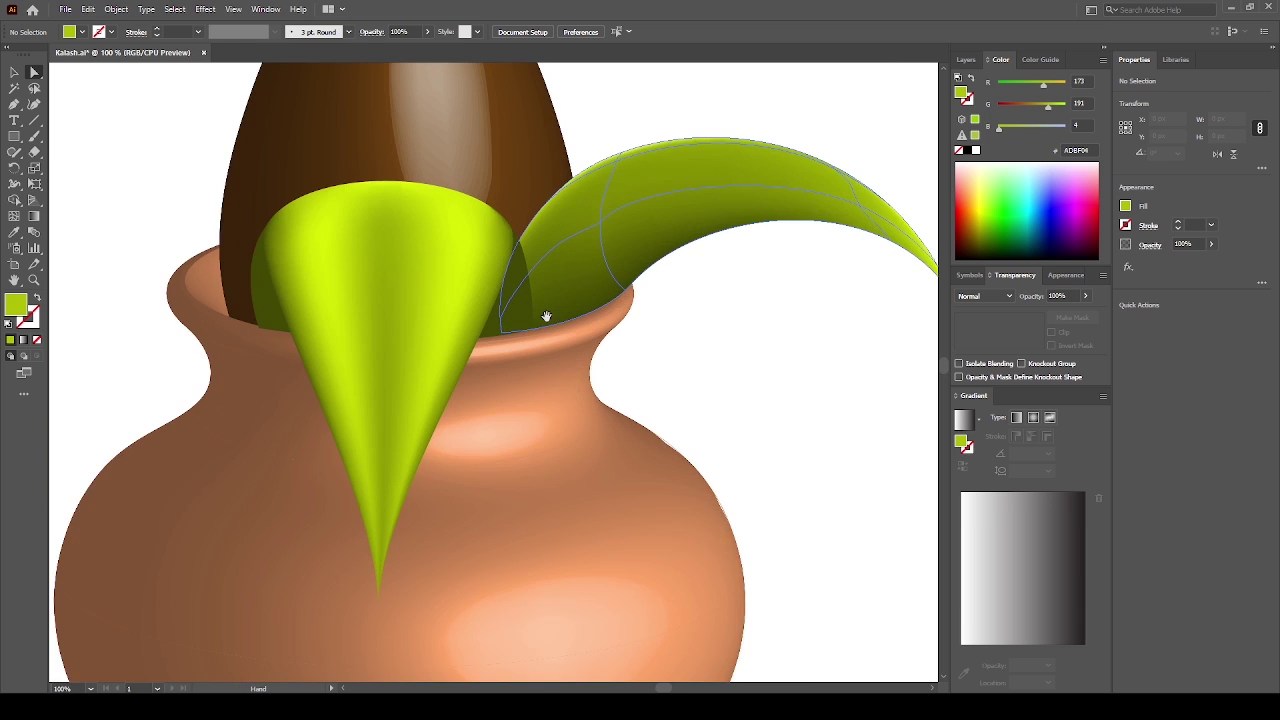
left_click(527, 357)
Curve the new dark green sliver's edges by dragging its anchors along the leaf
scroll(527, 357, "down", 2)
left_click(614, 402)
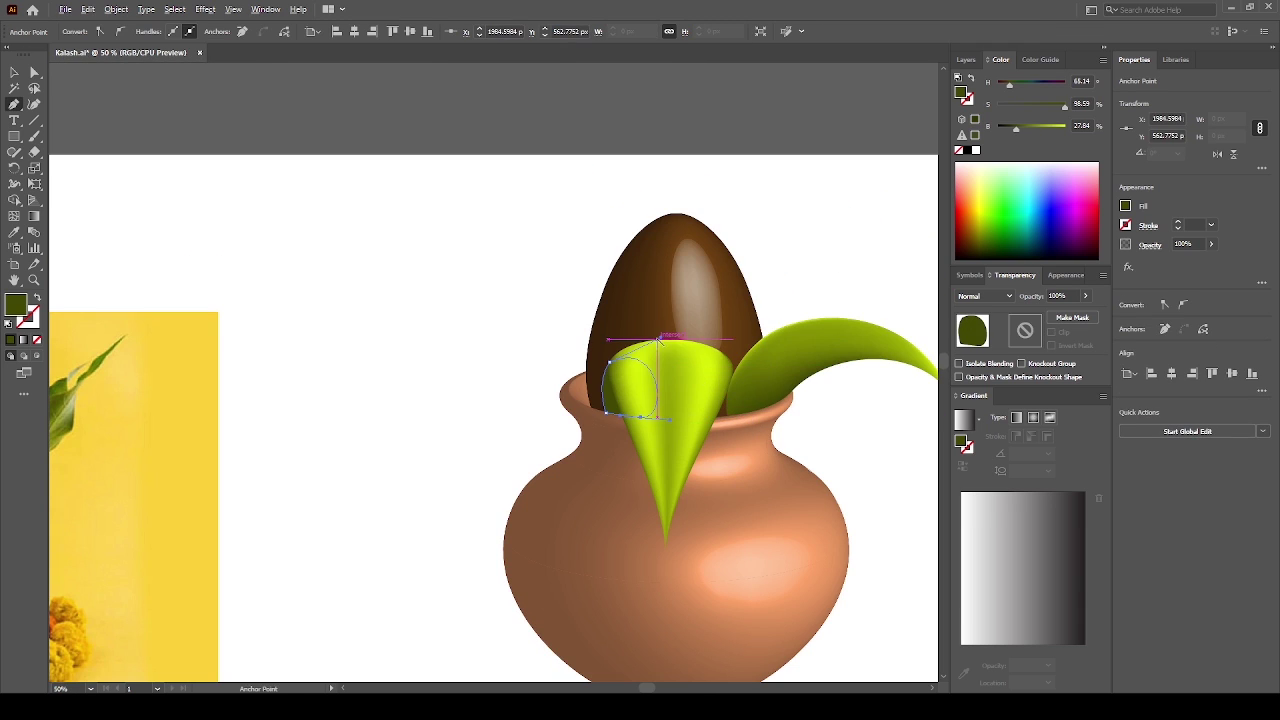
mouse_move(623, 366)
left_mouse_down()
mouse_move(675, 430)
mouse_move(636, 398)
left_mouse_up()
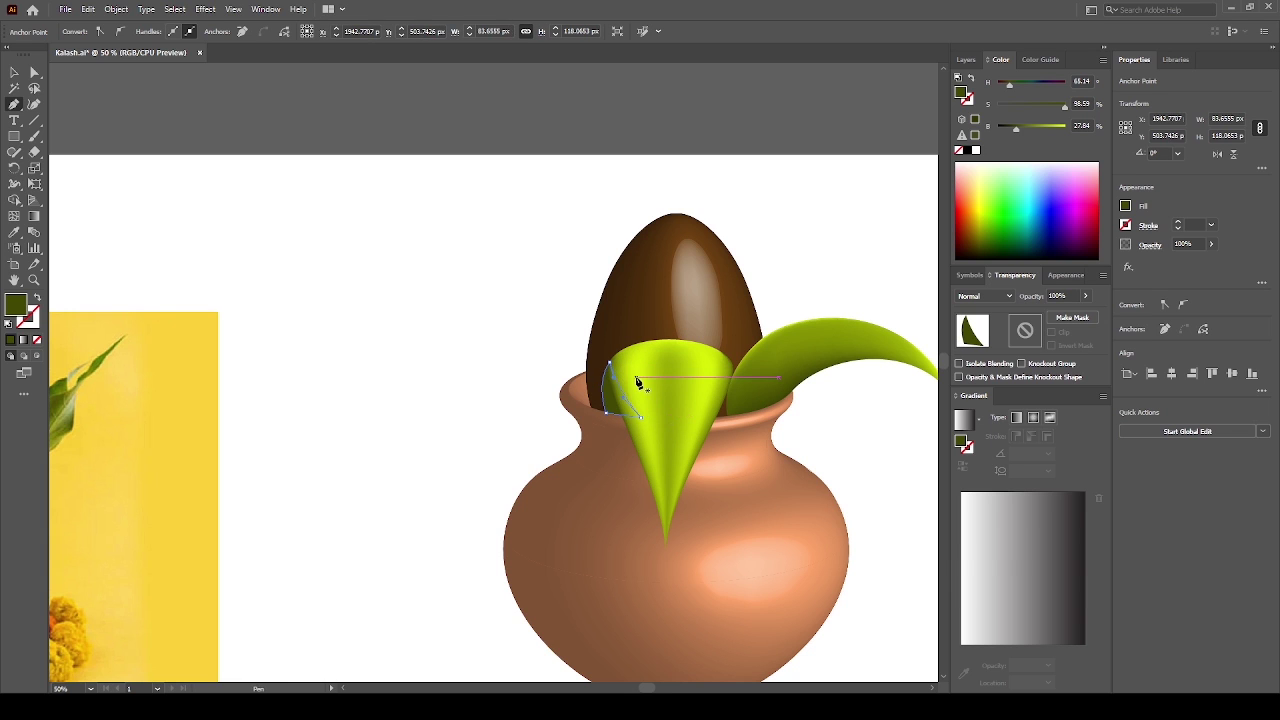
scroll(637, 396, "up", 5)
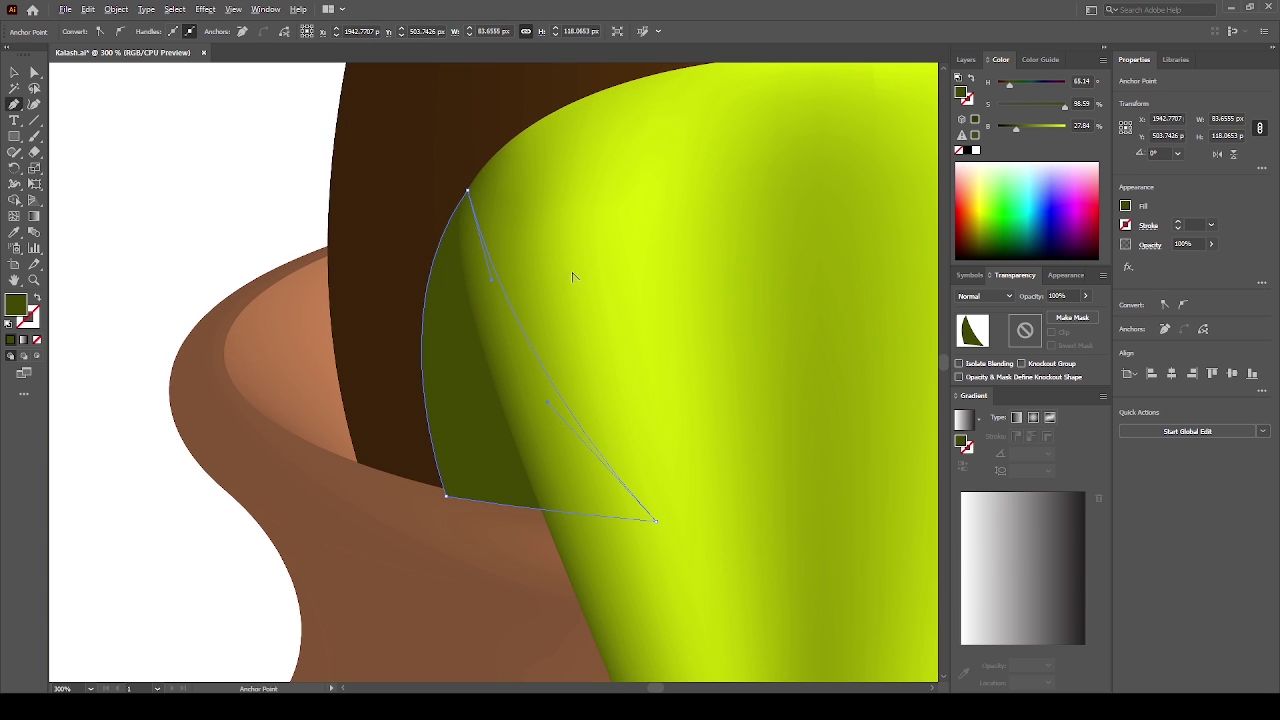
scroll(529, 265, "down", 3)
scroll(555, 278, "down", 1)
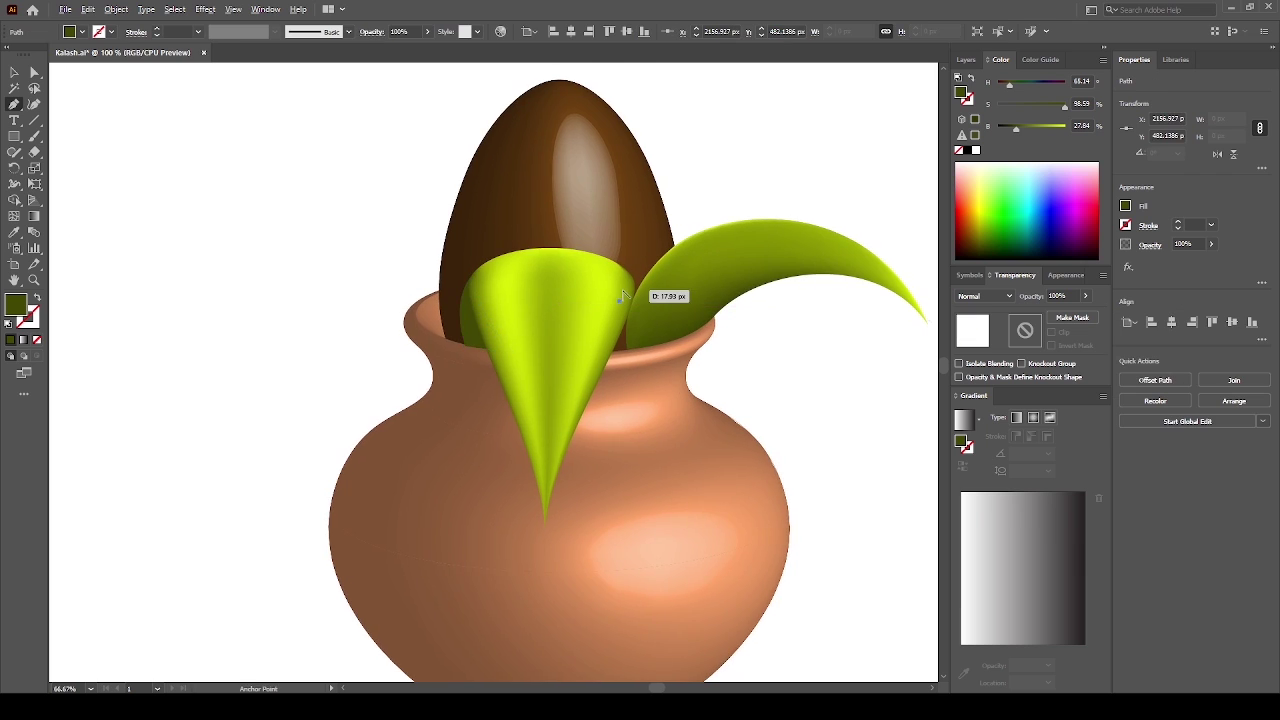
scroll(624, 296, "up", 3)
scroll(624, 296, "up", 2)
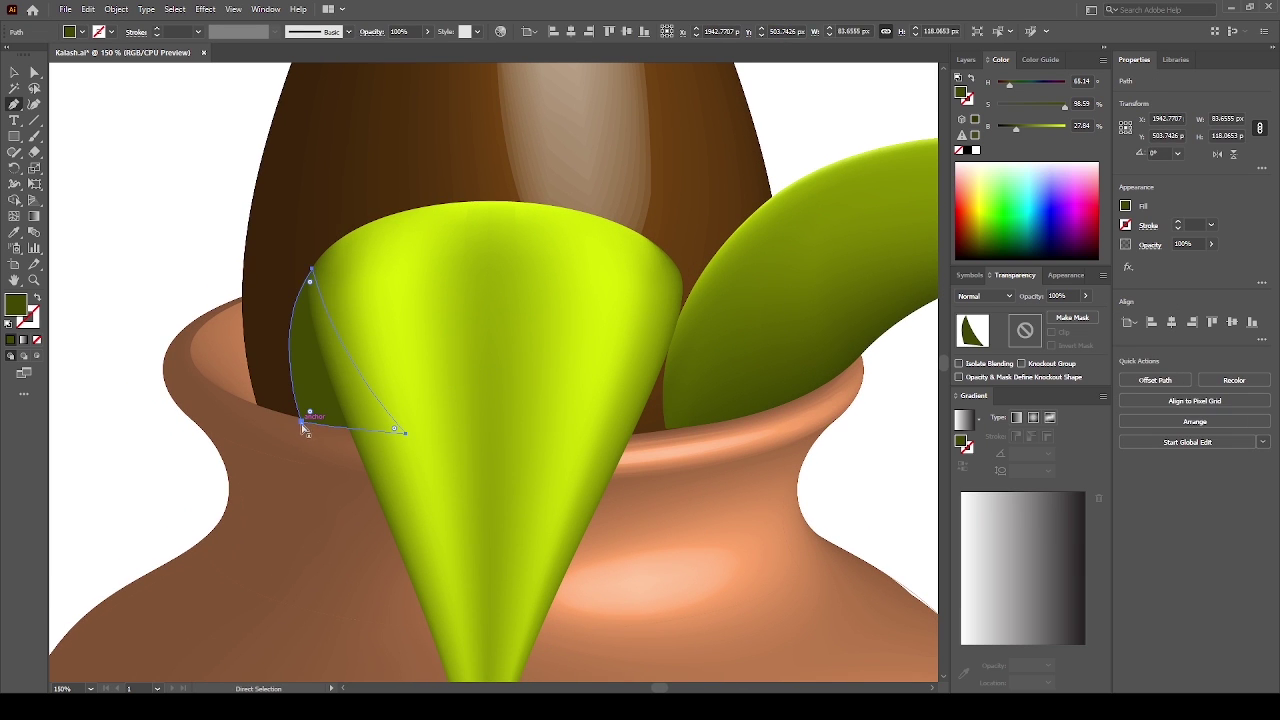
left_click_drag(302, 425, 303, 418)
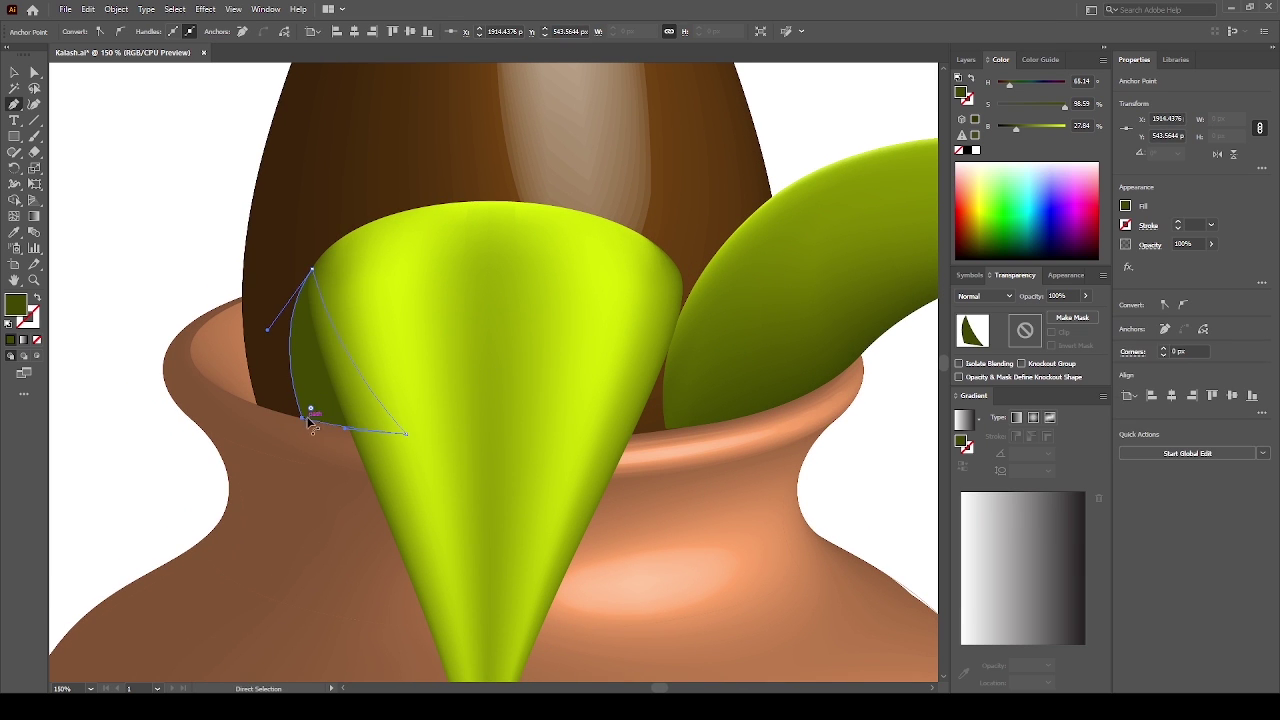
left_click(342, 432)
Reselect the sliver and undo back to the earlier large dark green shape
left_click(171, 471, "ctrl")
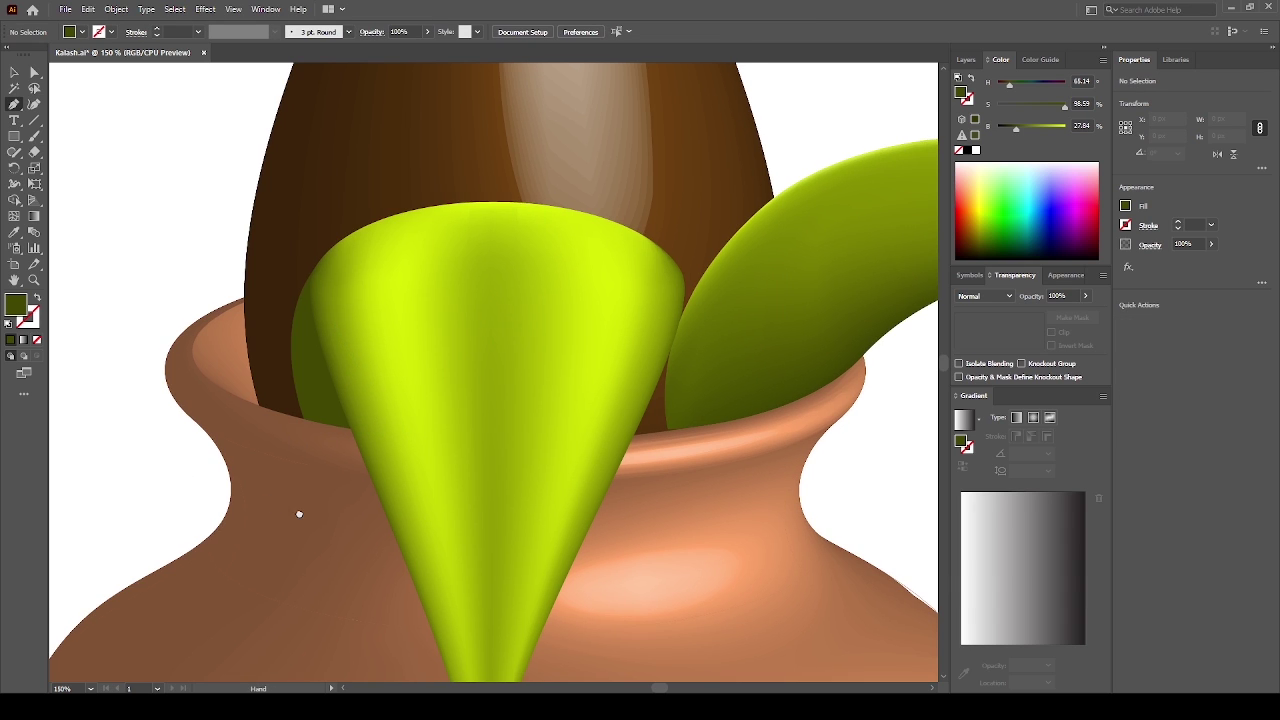
left_click_drag(297, 514, 309, 520)
left_click(414, 437, "ctrl")
left_click_drag(352, 408, 360, 388)
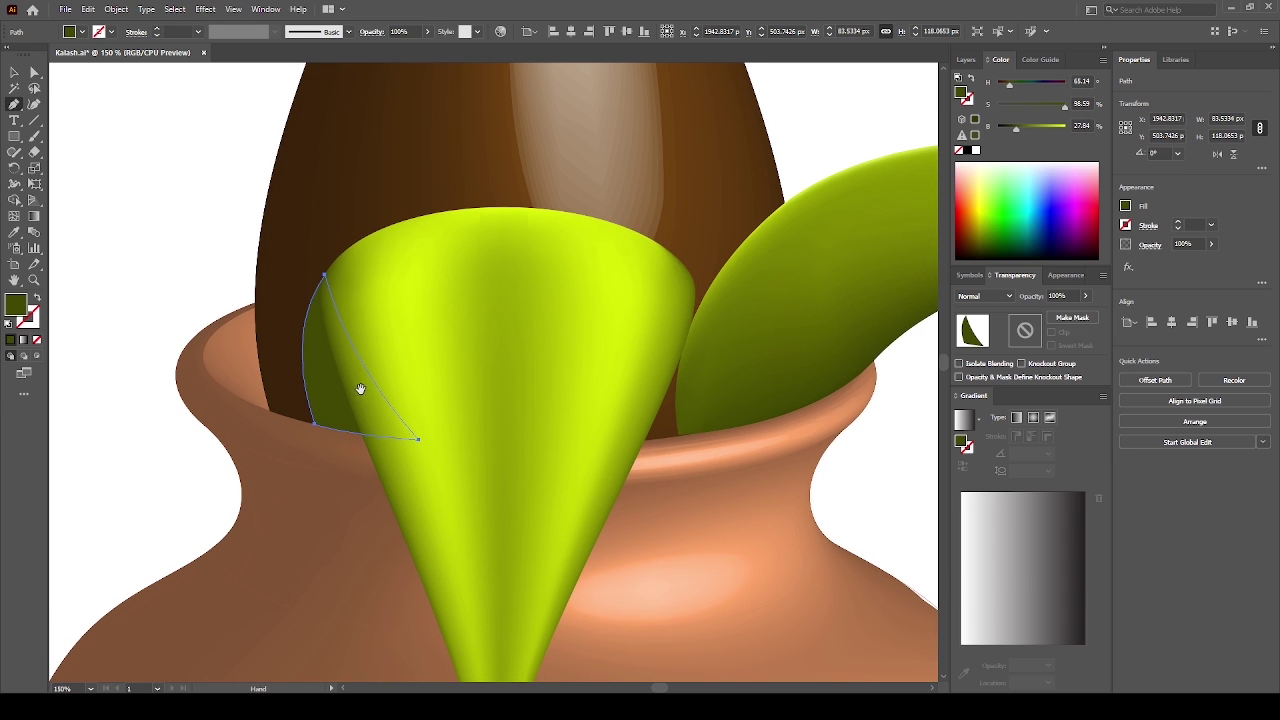
key("ctrl+z")
key("ctrl+shift+z")
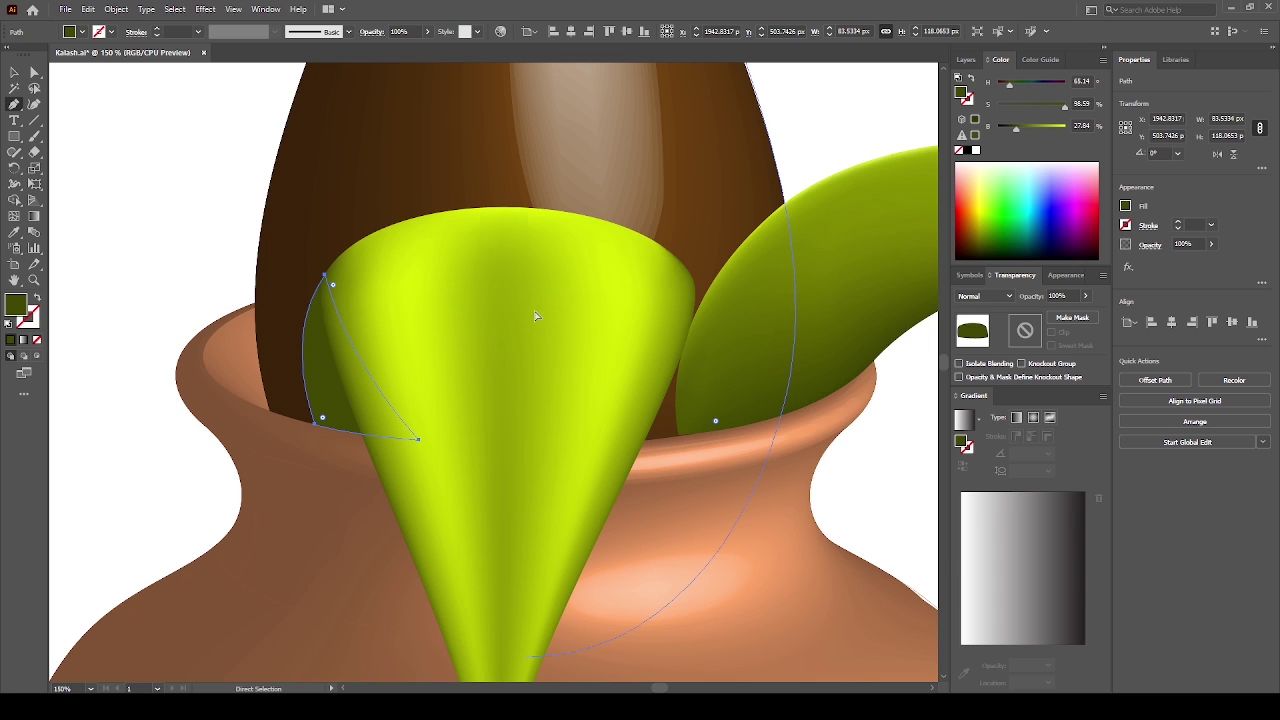
key("ctrl+z")
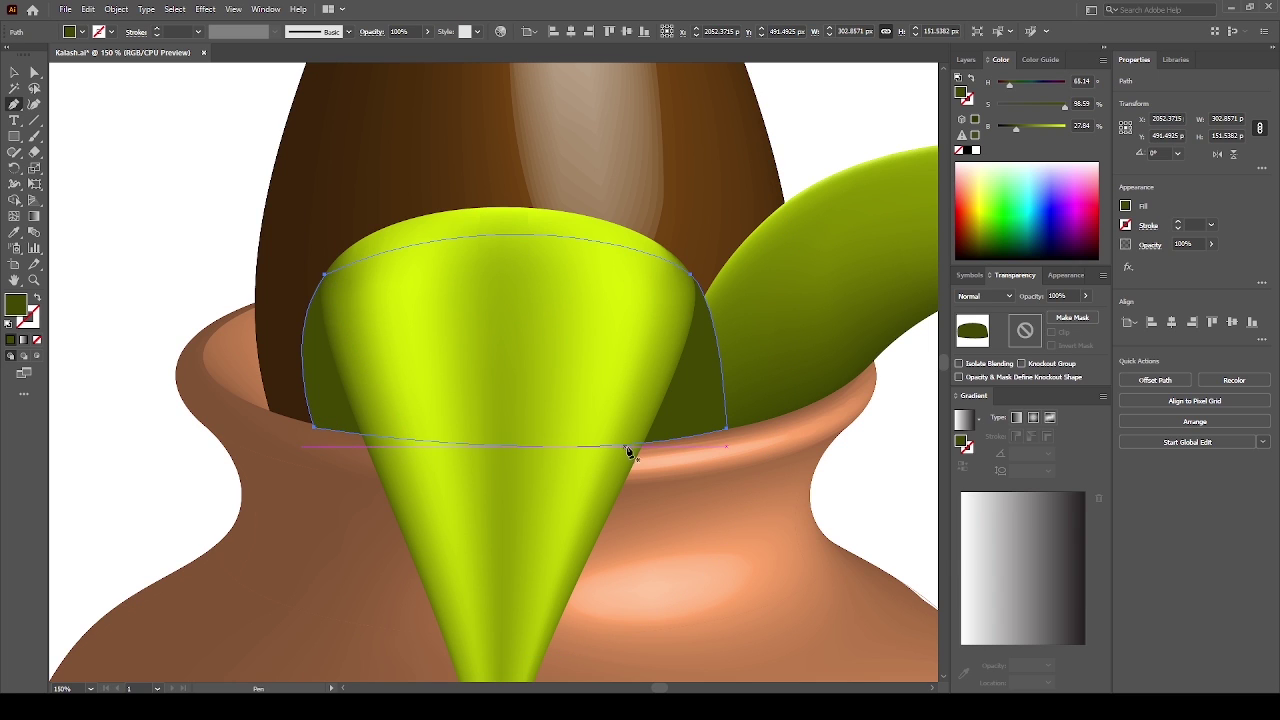
Reshape it into a narrow sliver along the cone's right edge and select both slivers
left_click(543, 450)
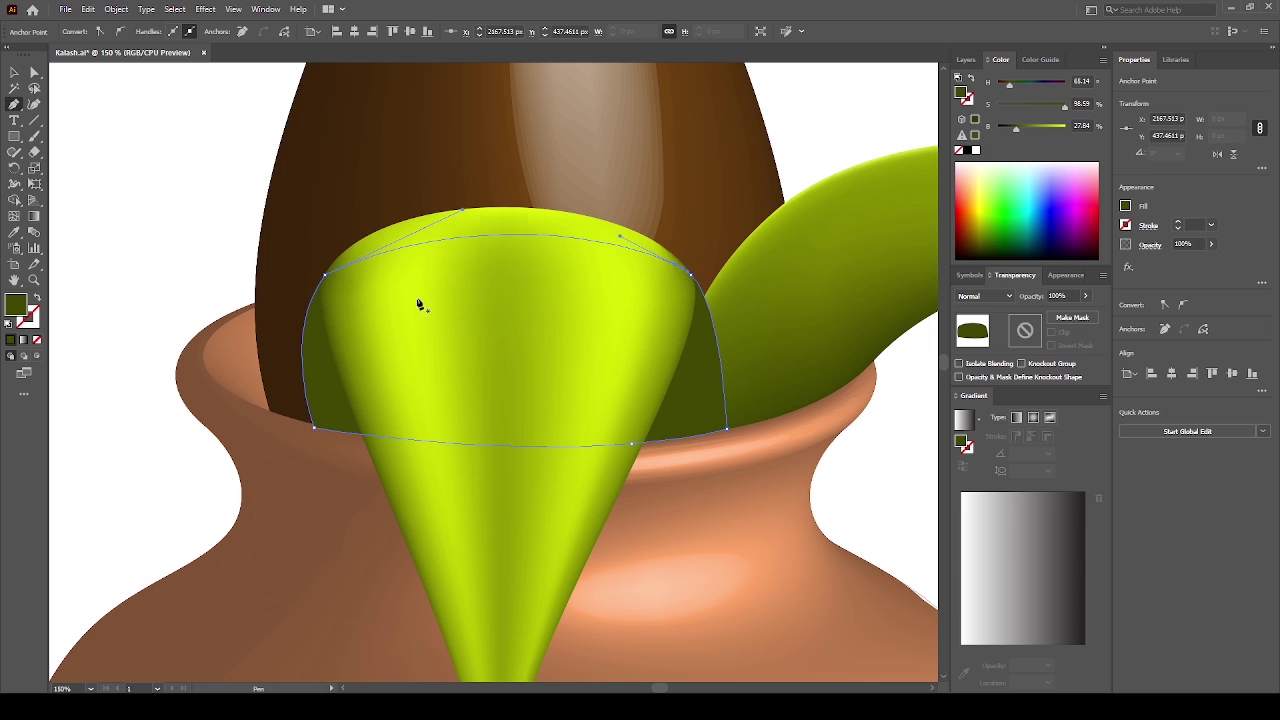
left_click(326, 275)
left_click(314, 429)
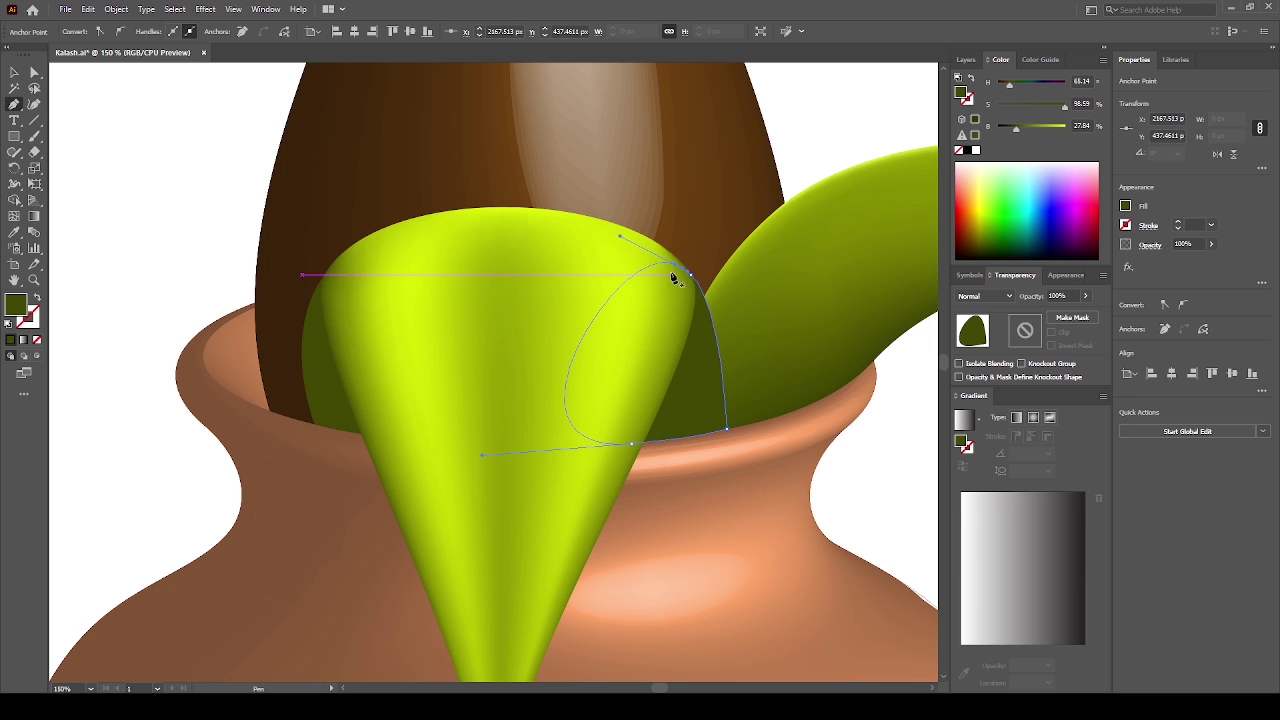
left_click_drag(667, 285, 615, 417)
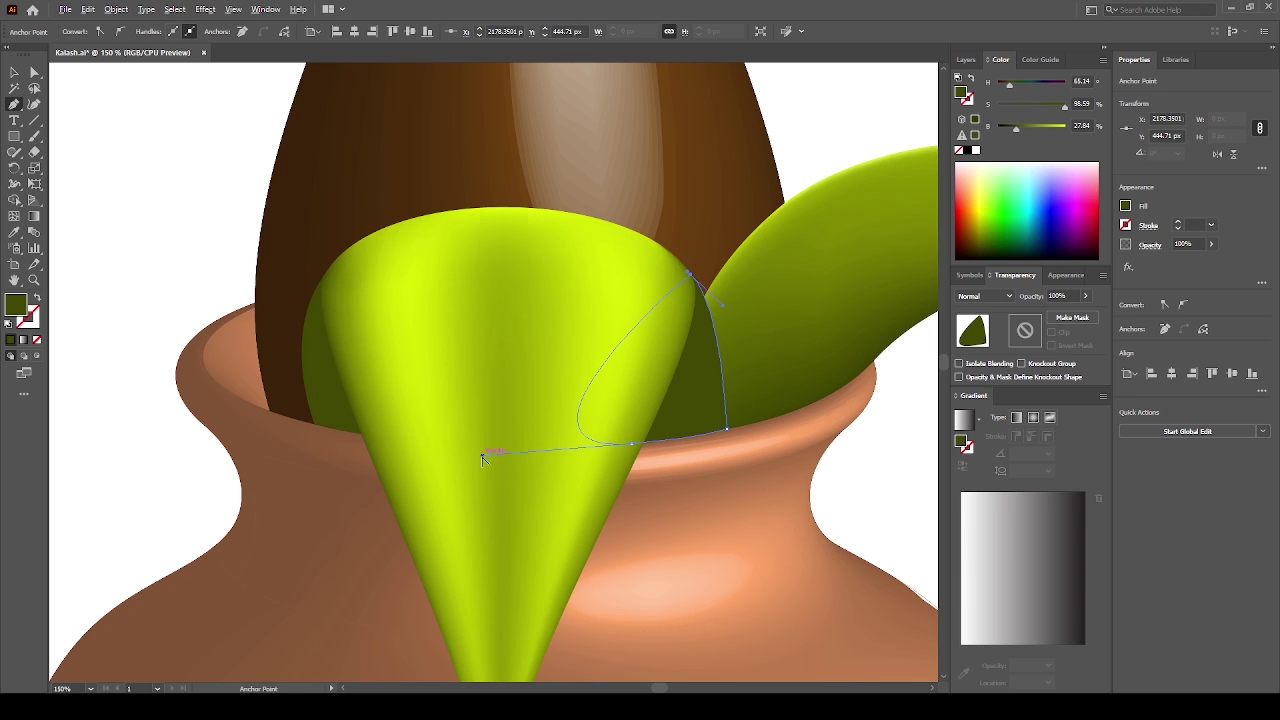
left_click_drag(670, 353, 645, 358)
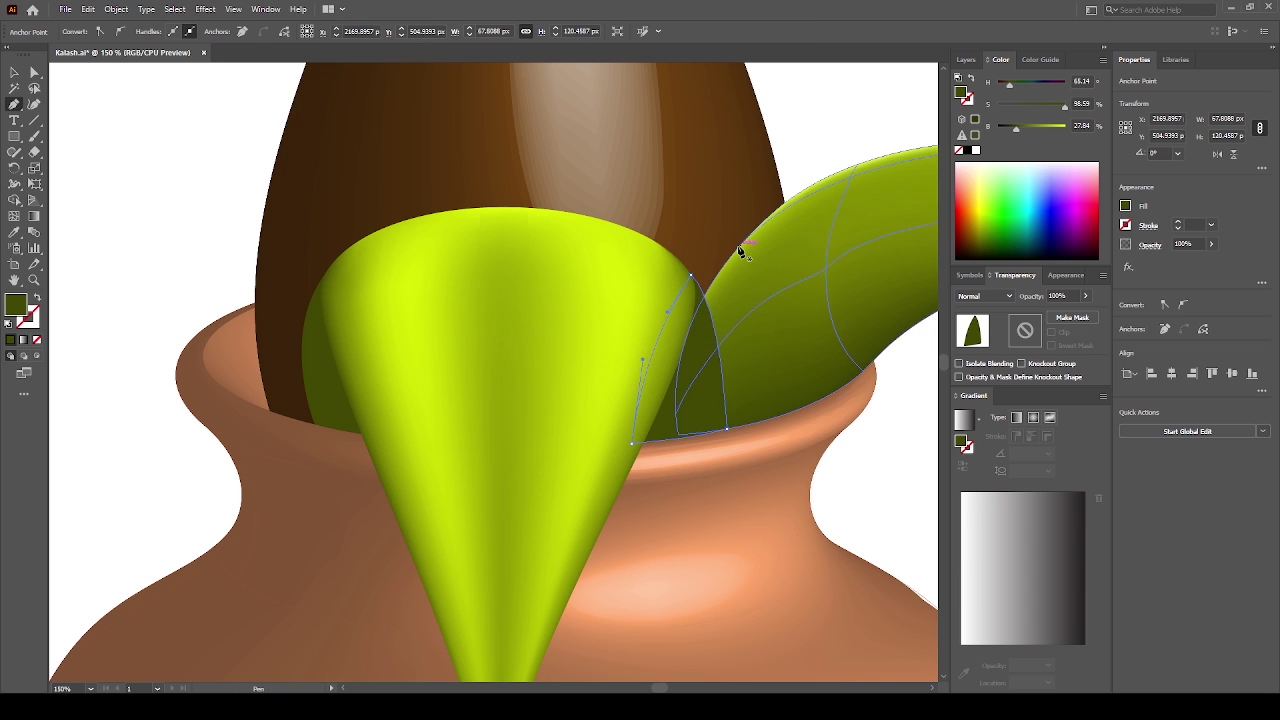
left_click(325, 410, "ctrl+shift")
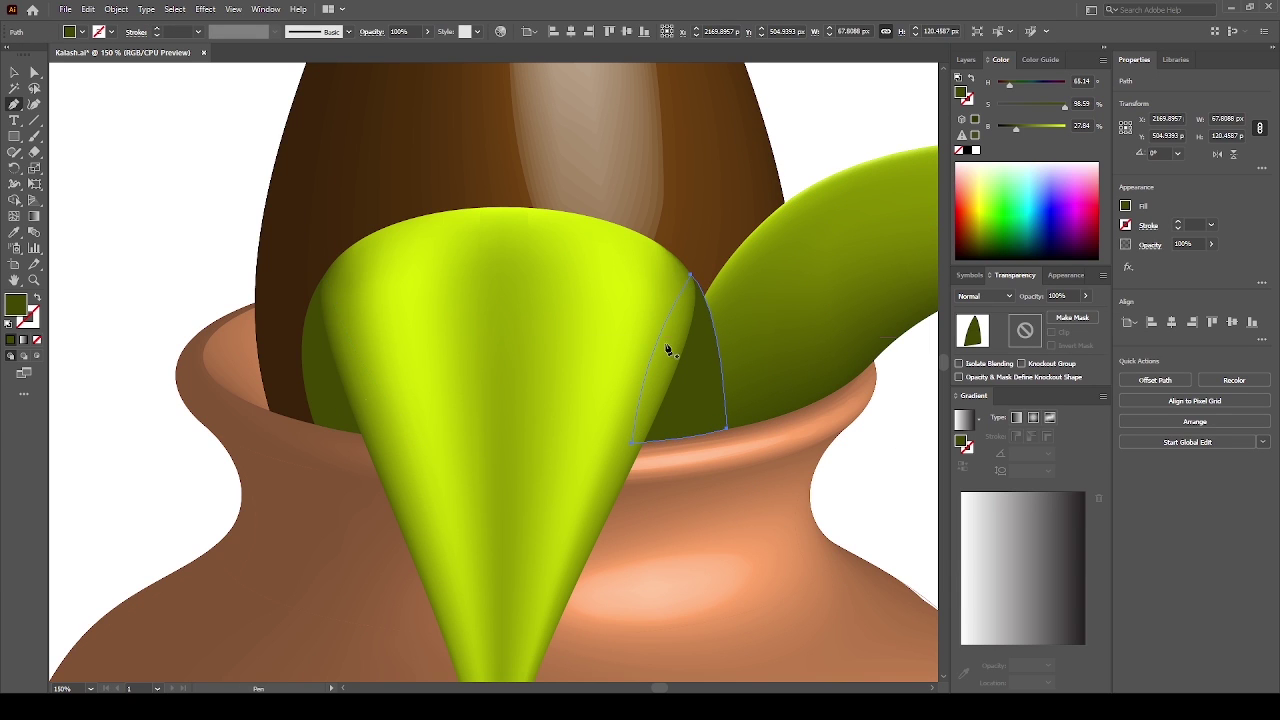
left_click(335, 410, "ctrl+shift")
Darken both slivers, give them a gradient fill, and sample the cone's yellow-green into a stop
left_click_drag(1017, 132, 1011, 127)
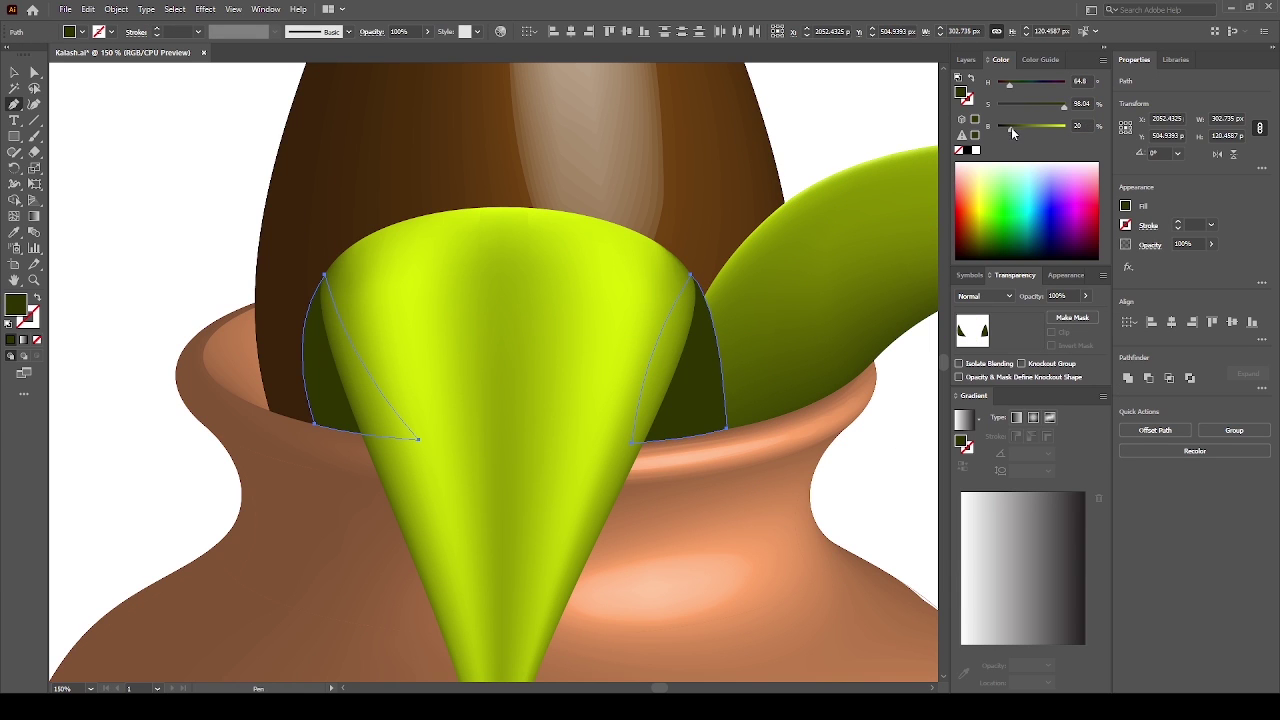
left_click(988, 498)
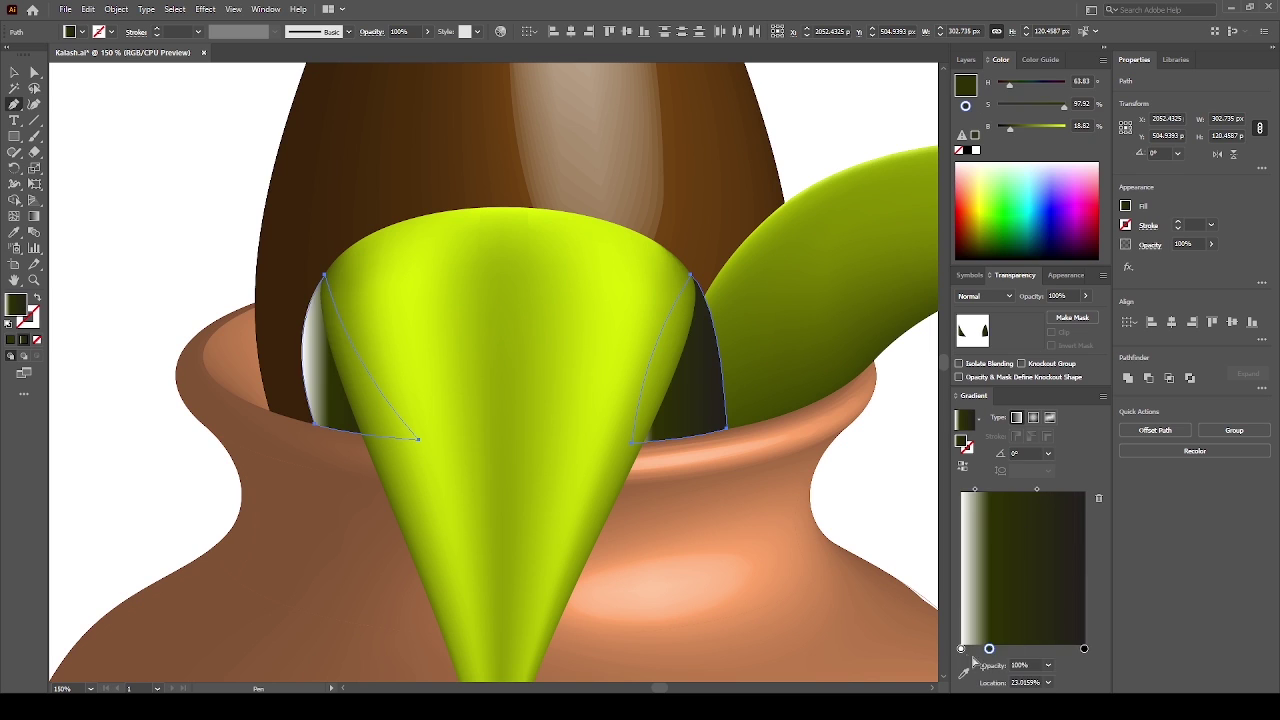
left_click(961, 649)
left_click(1084, 649)
left_click(963, 675)
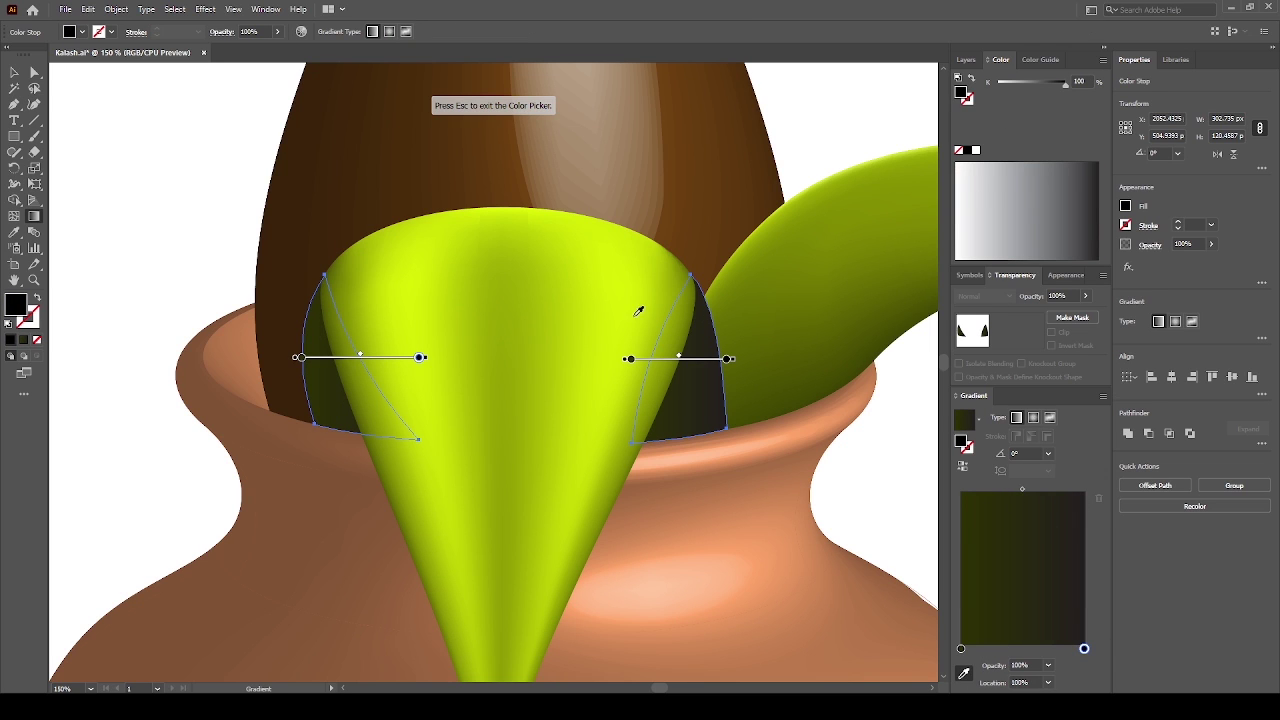
left_click(644, 276)
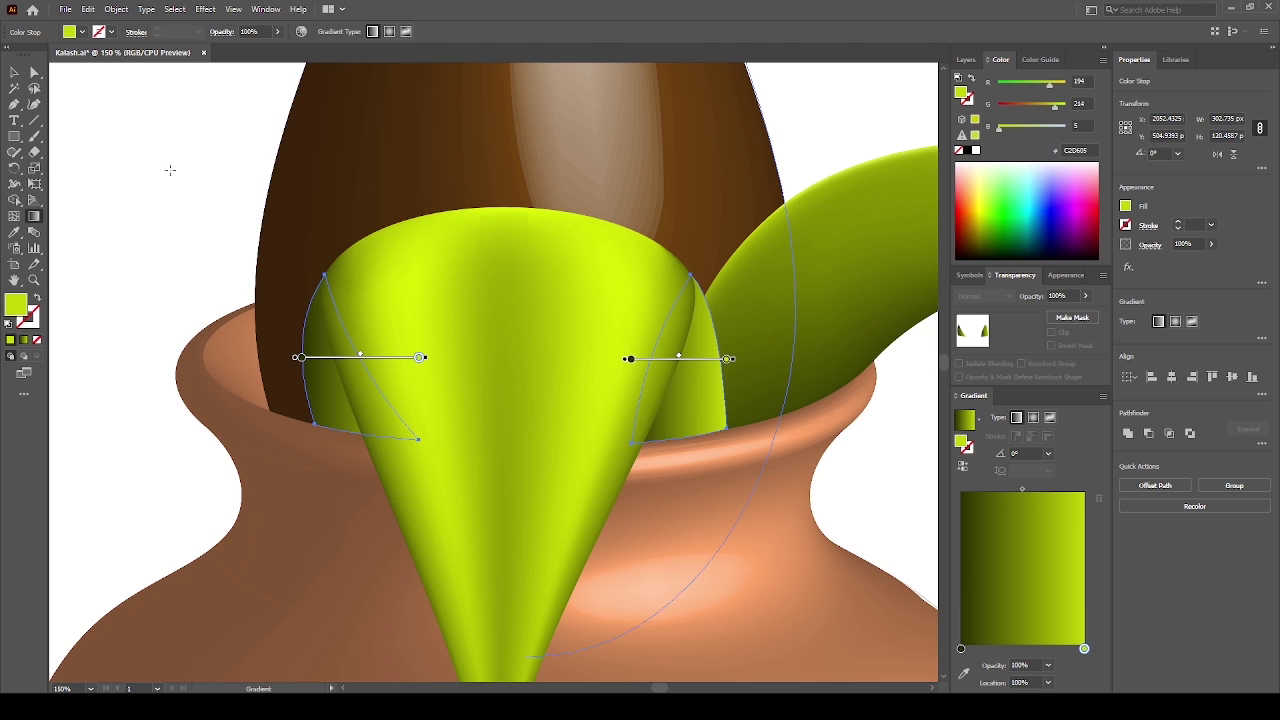
Angle the right sliver's gradient and darken a stop using HSB colour mode
left_click(331, 371, "shift")
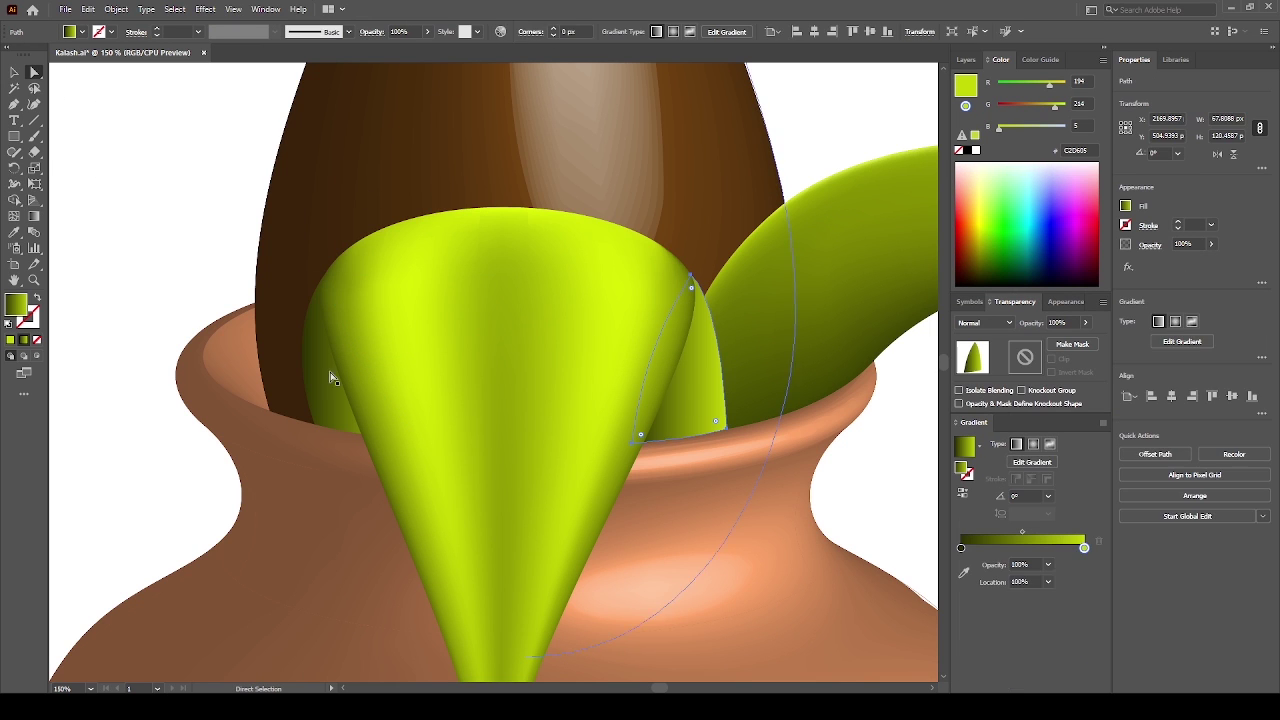
mouse_move(620, 428)
left_mouse_down()
mouse_move(746, 317)
mouse_move(790, 298)
left_mouse_up()
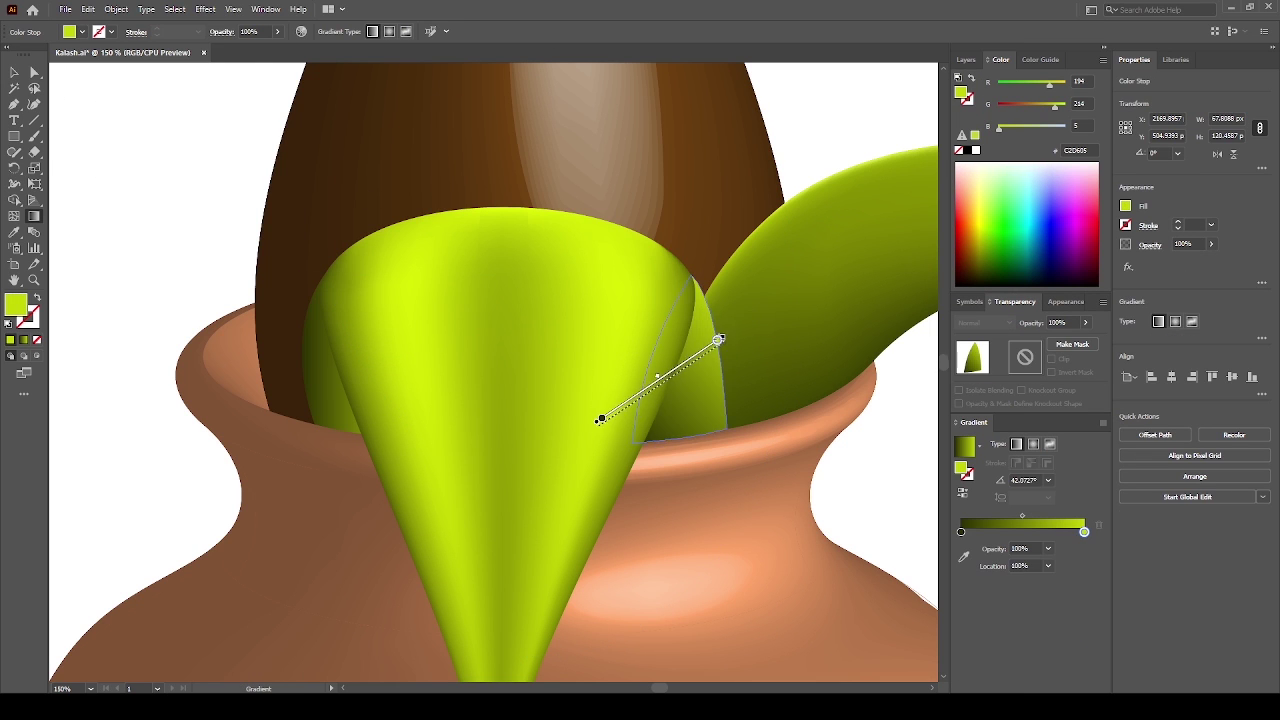
left_click_drag(630, 441, 823, 220)
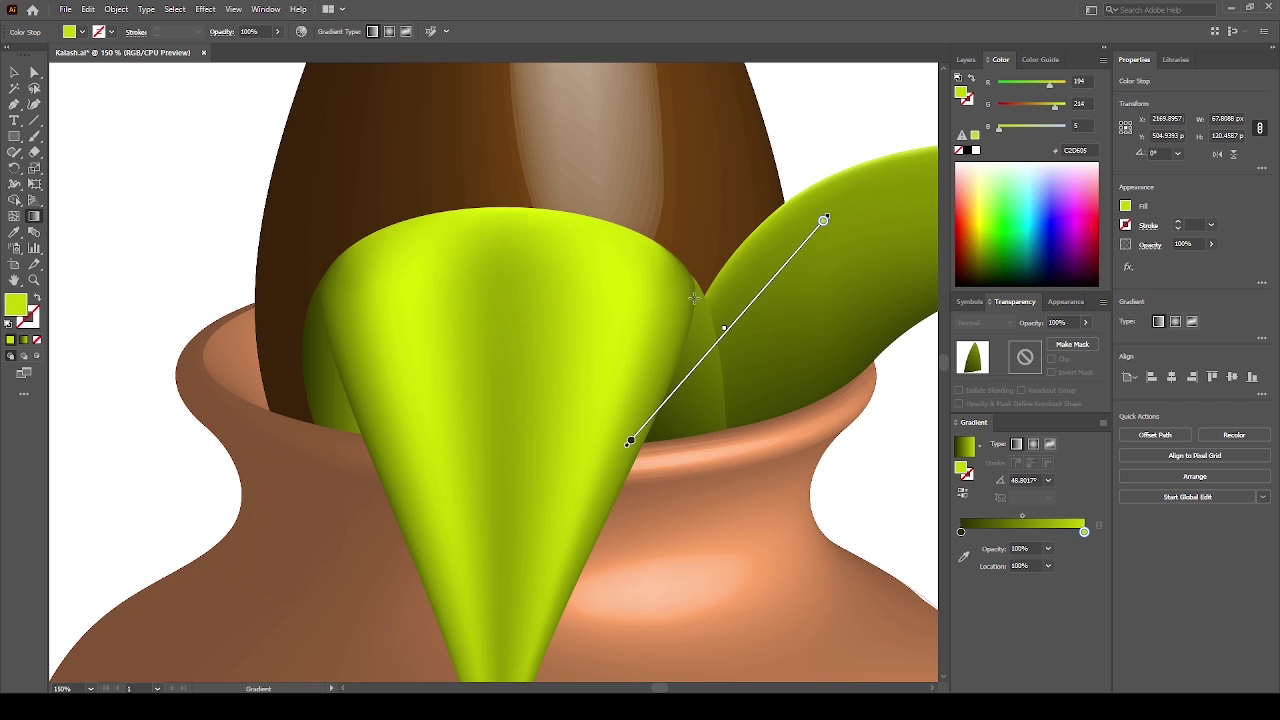
left_click_drag(641, 375, 773, 329)
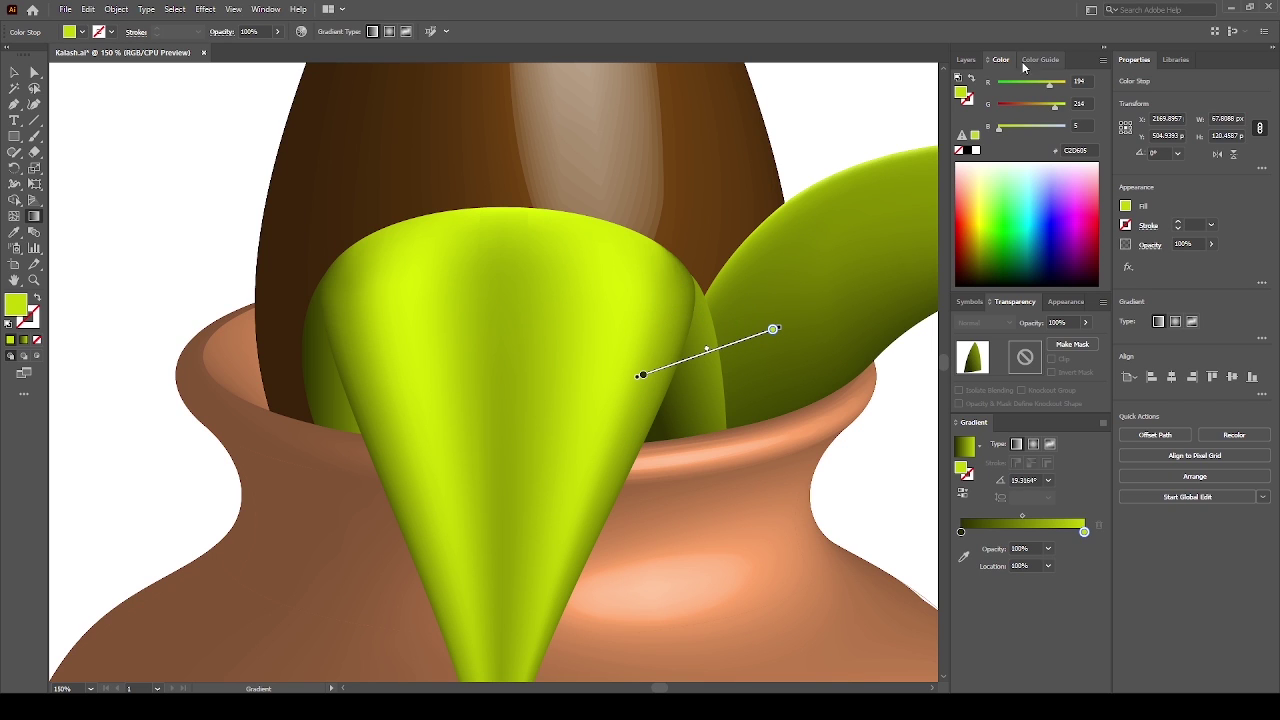
left_click(1103, 59)
left_click(1046, 130)
left_click_drag(1046, 136, 1040, 128)
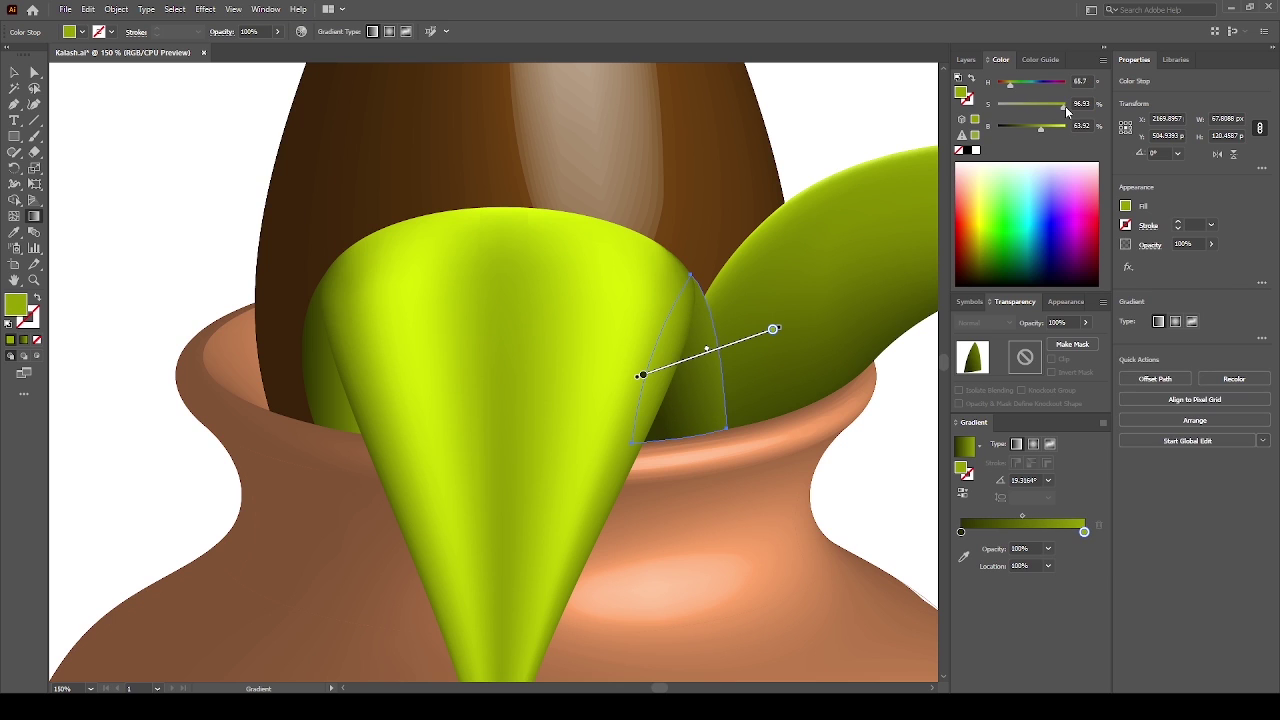
left_click_drag(614, 360, 760, 346)
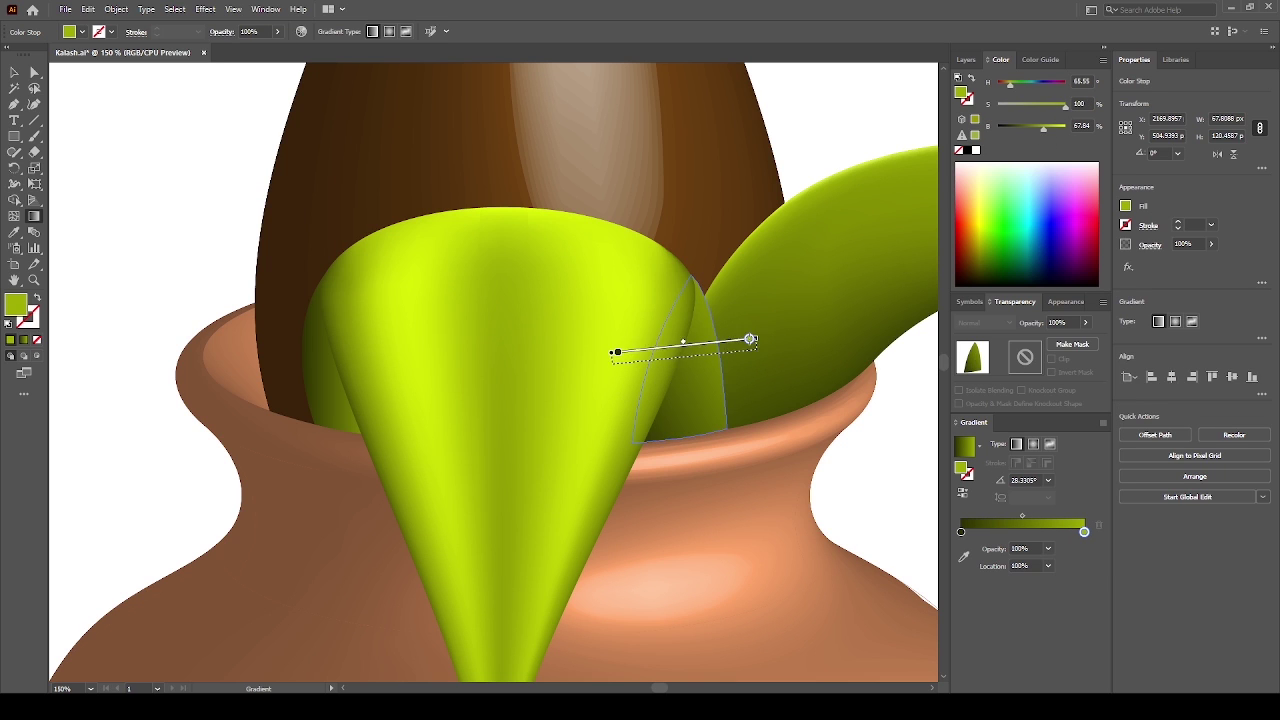
Reselect the right sliver and redraw its gradient angled down to the right
key("ctrl+shift+a")
key("a")
left_click(617, 363)
key("g")
left_click_drag(681, 462, 664, 282)
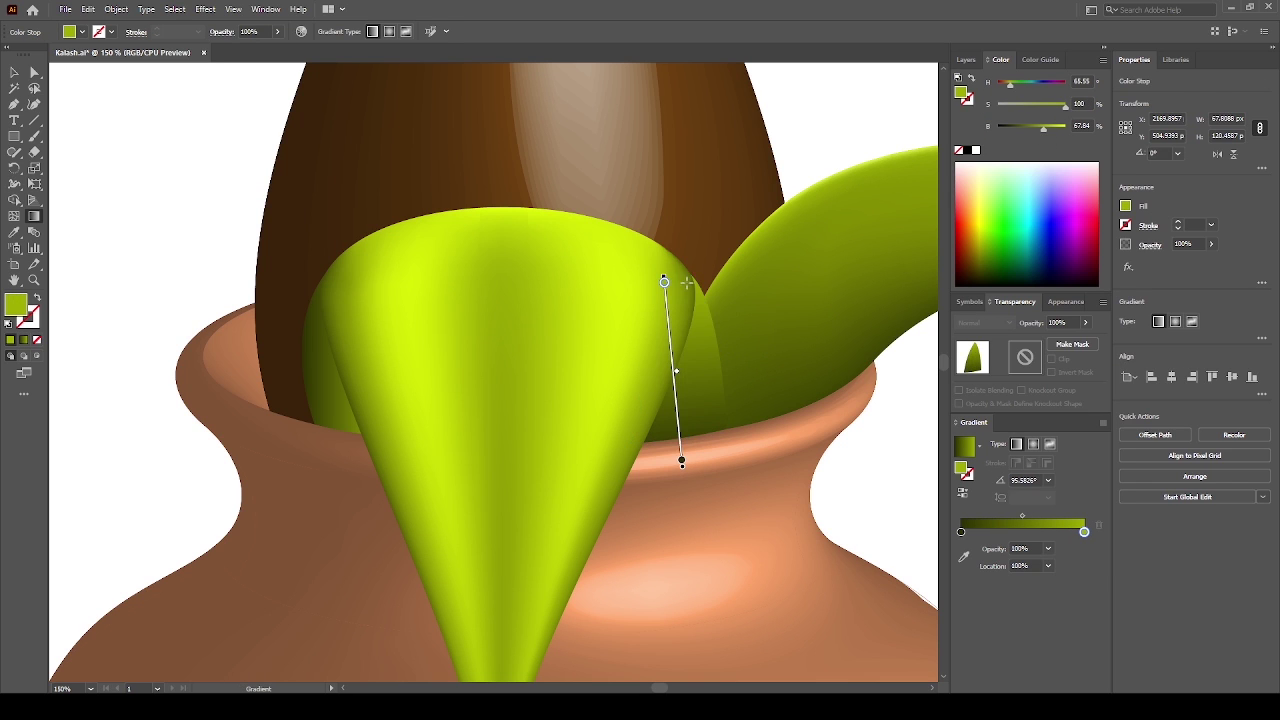
mouse_move(624, 426)
left_mouse_down()
mouse_move(686, 389)
mouse_move(760, 306)
left_mouse_up()
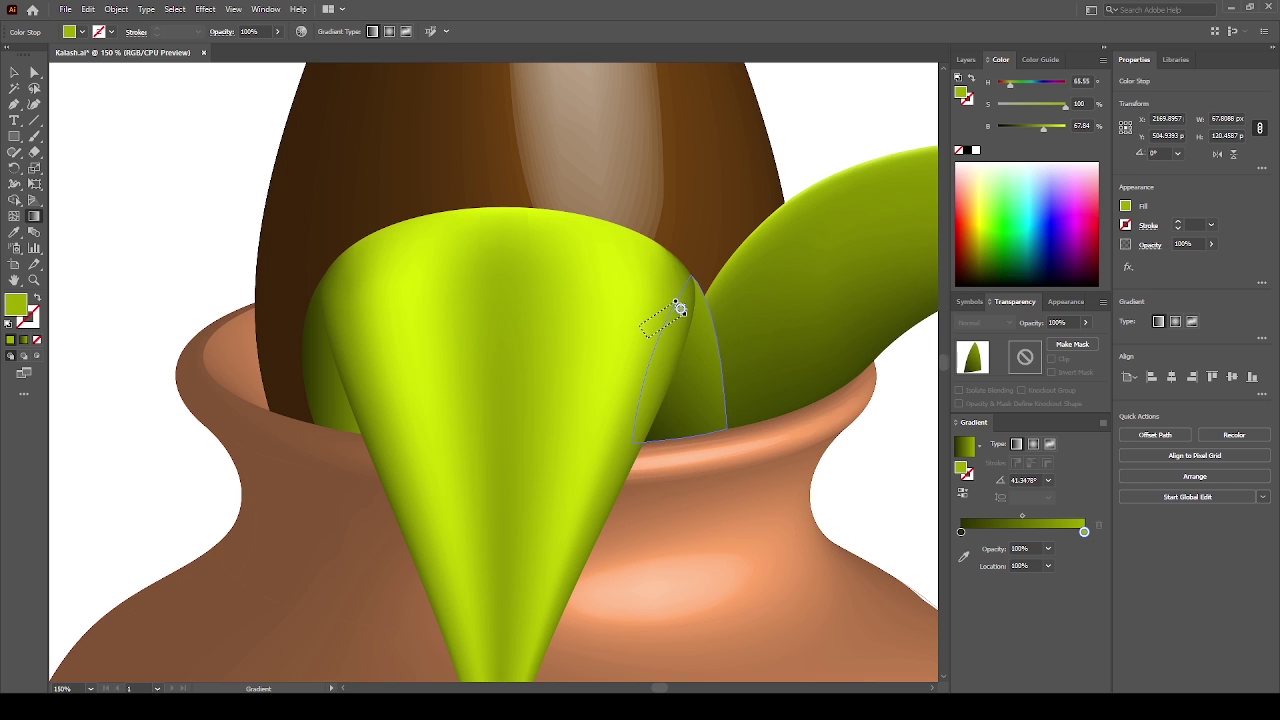
left_click_drag(645, 347, 722, 385)
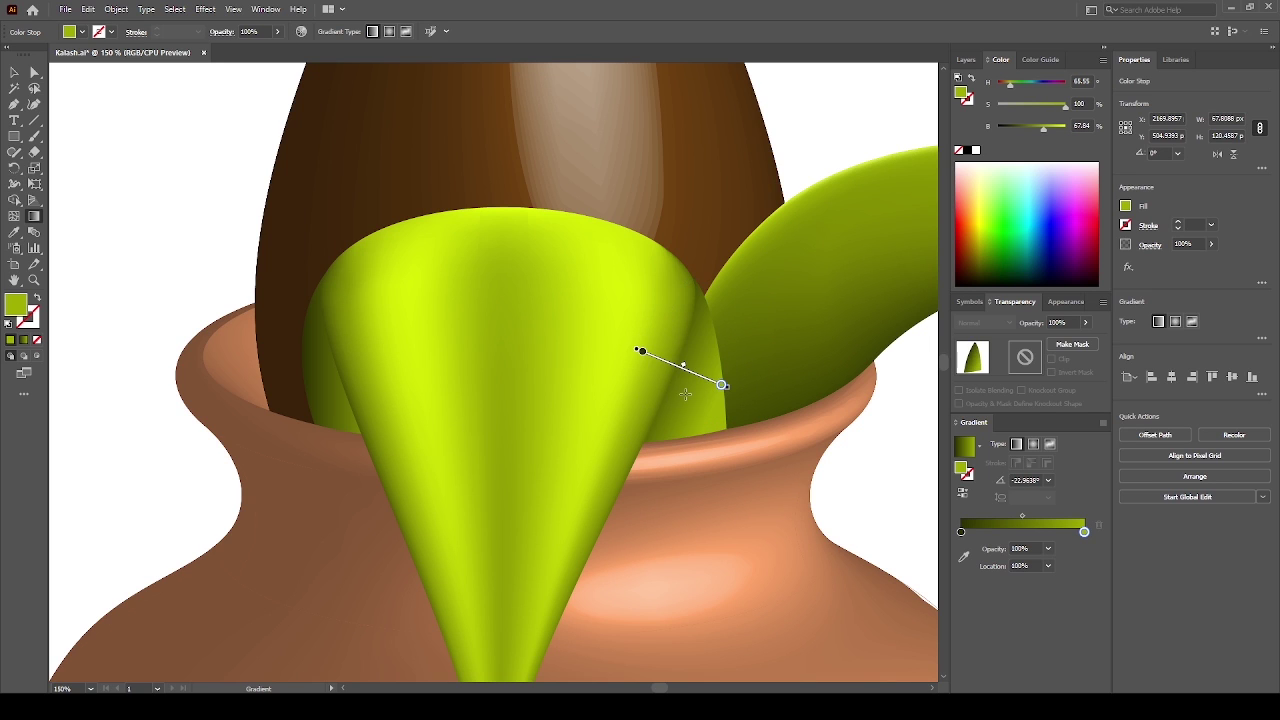
left_click_drag(647, 349, 714, 399)
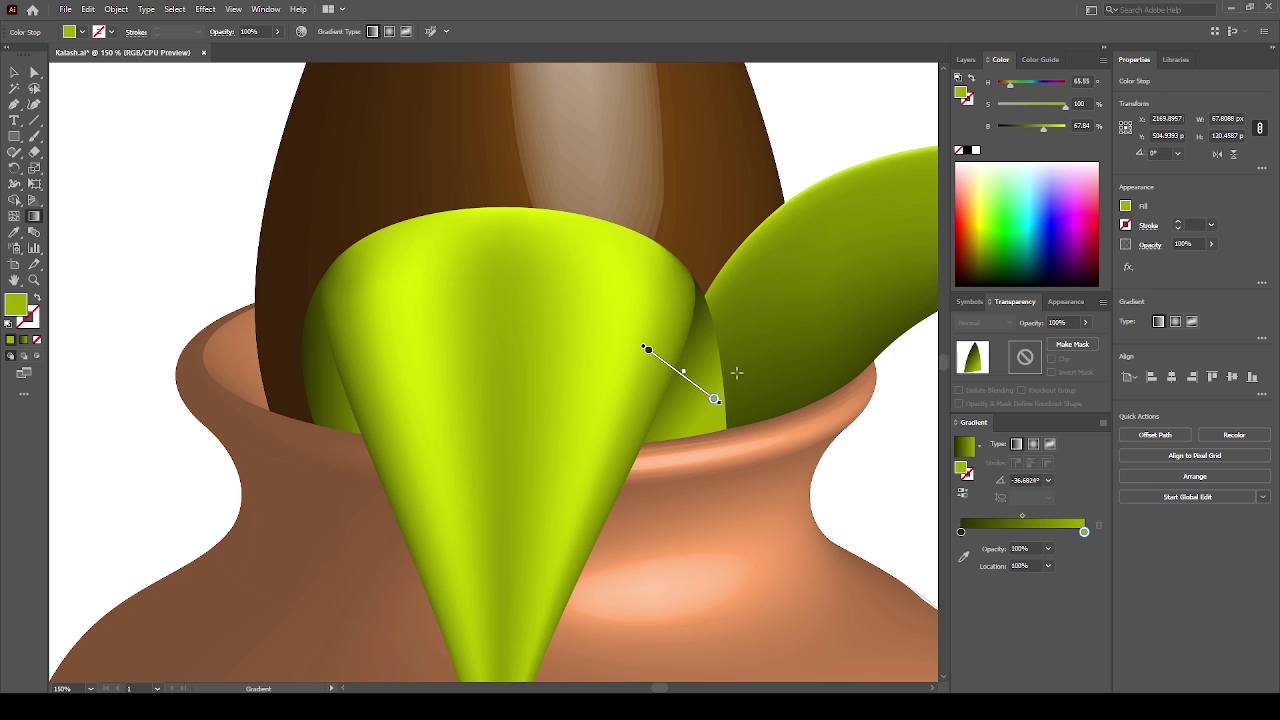
left_click_drag(643, 350, 727, 394)
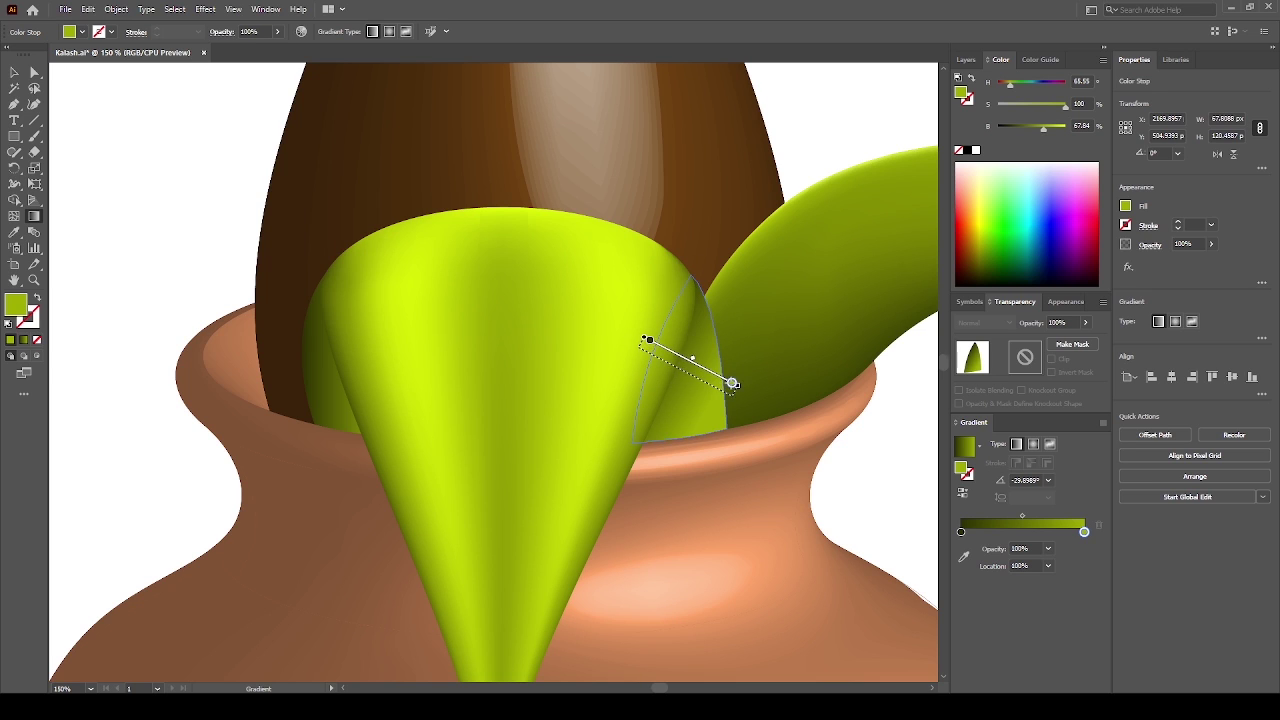
left_click_drag(623, 334, 707, 389)
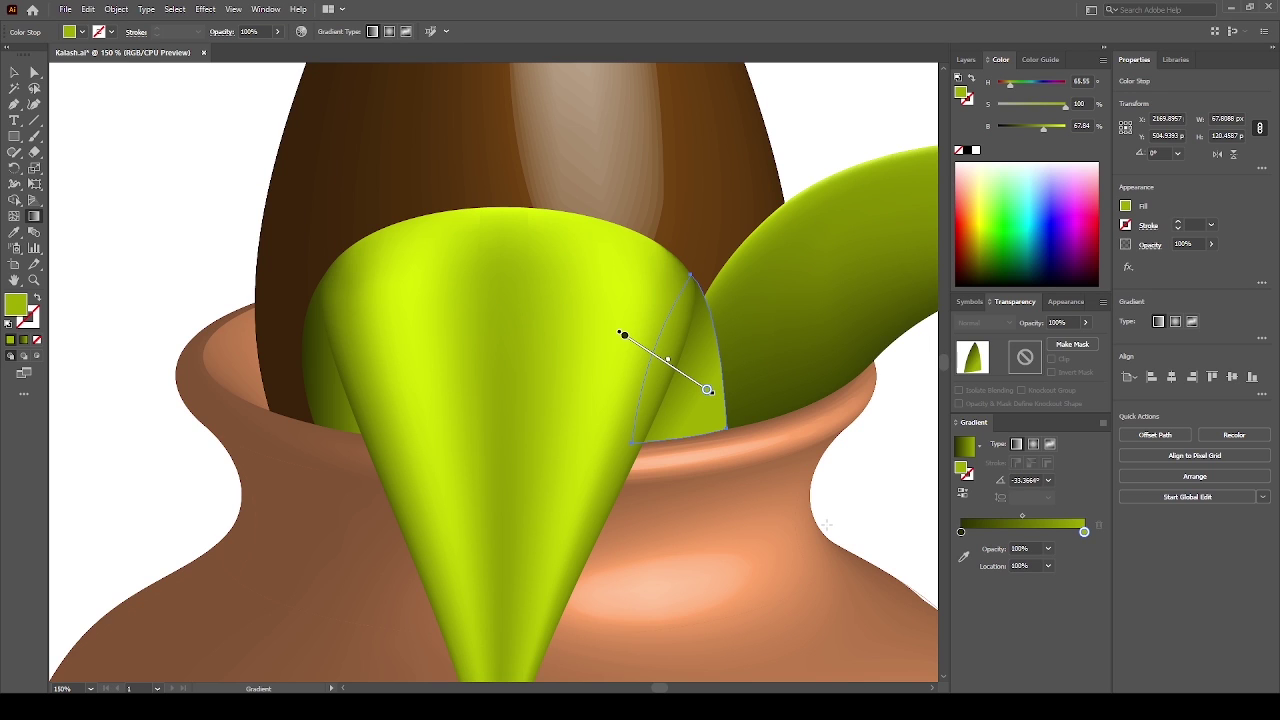
Darken the gradient's end colour and copy the gradient onto the left sliver, angled across it
left_click_drag(1030, 126, 1018, 131)
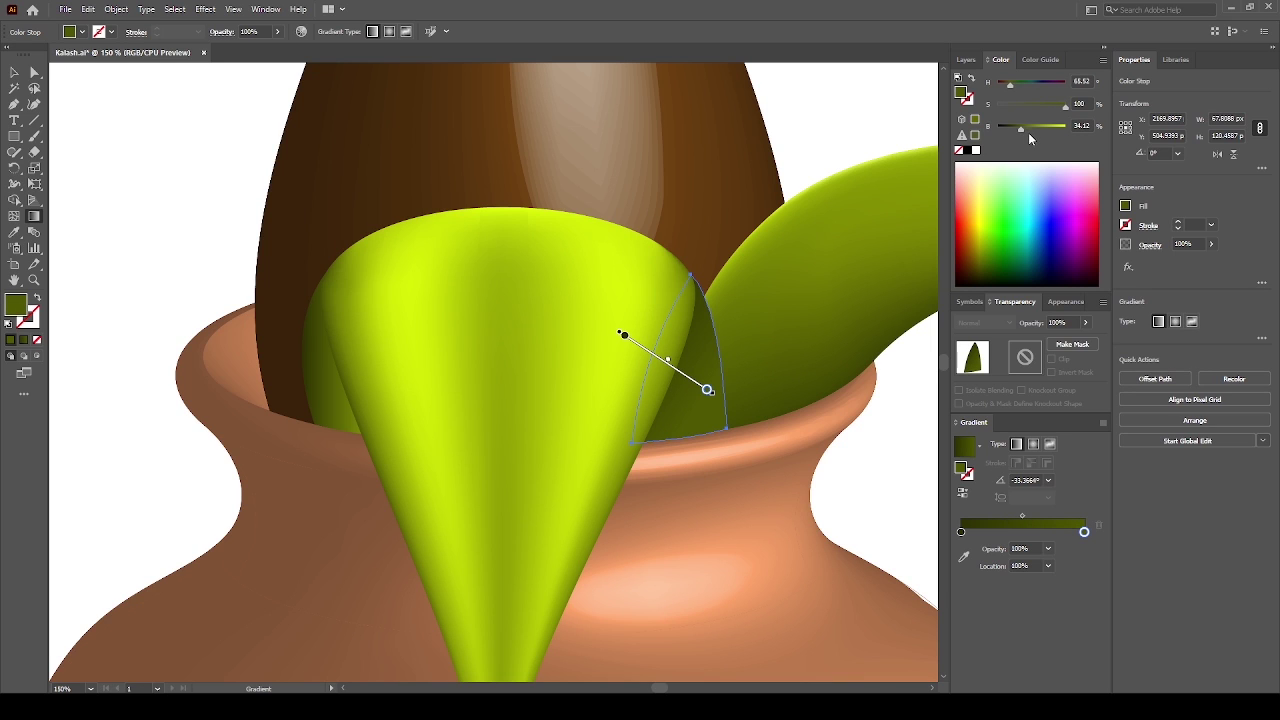
left_click(1028, 131)
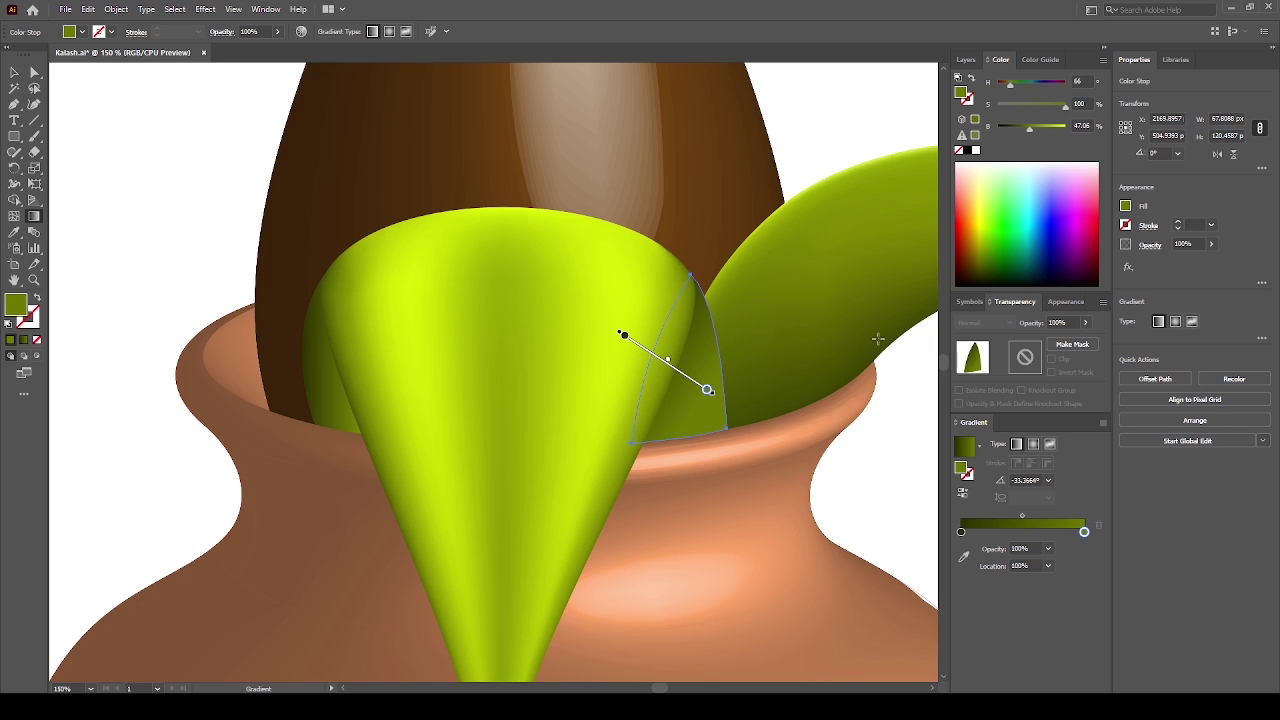
key("ctrl+shift+a")
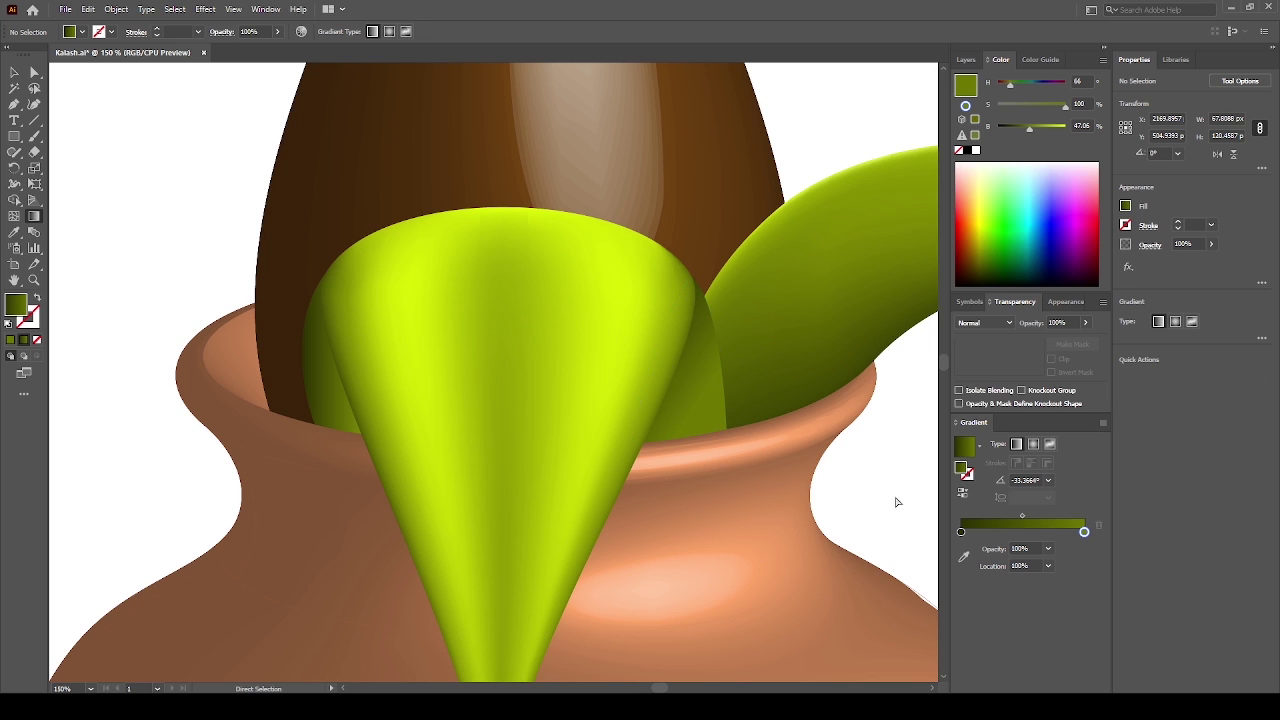
key("ctrl+0")
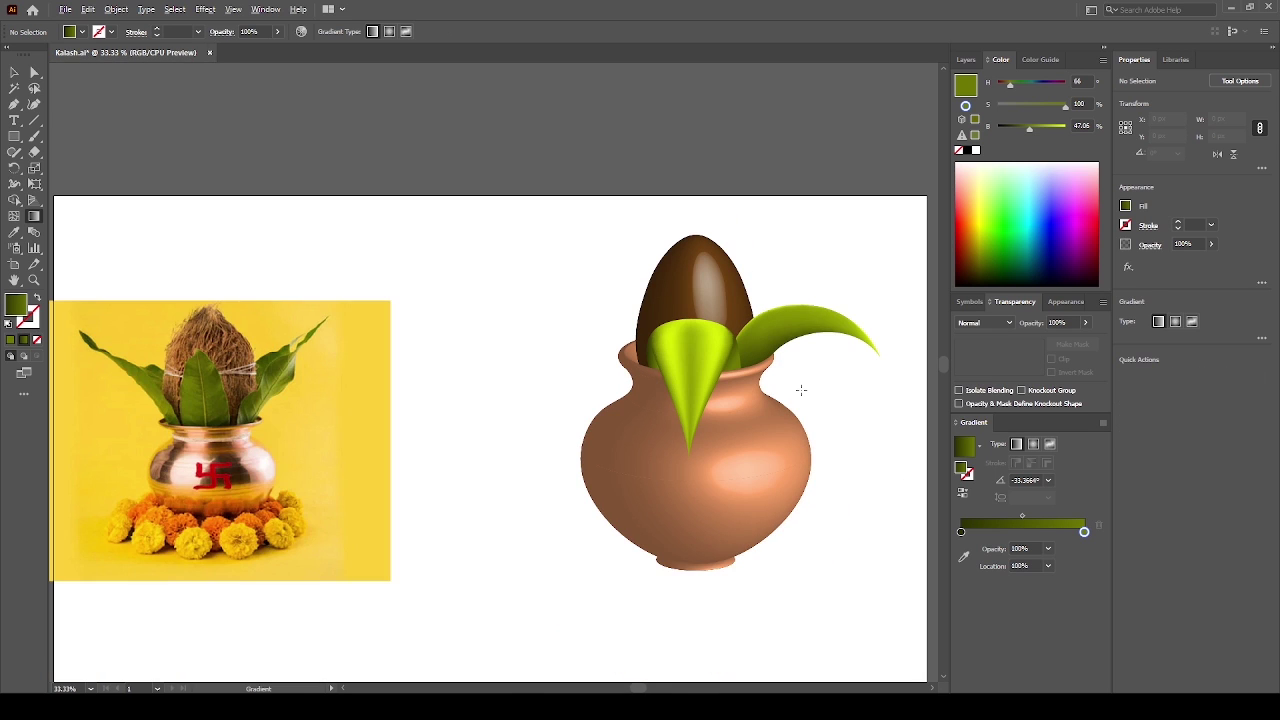
scroll(801, 390, "up", 2, "alt")
left_click(500, 309)
key("i")
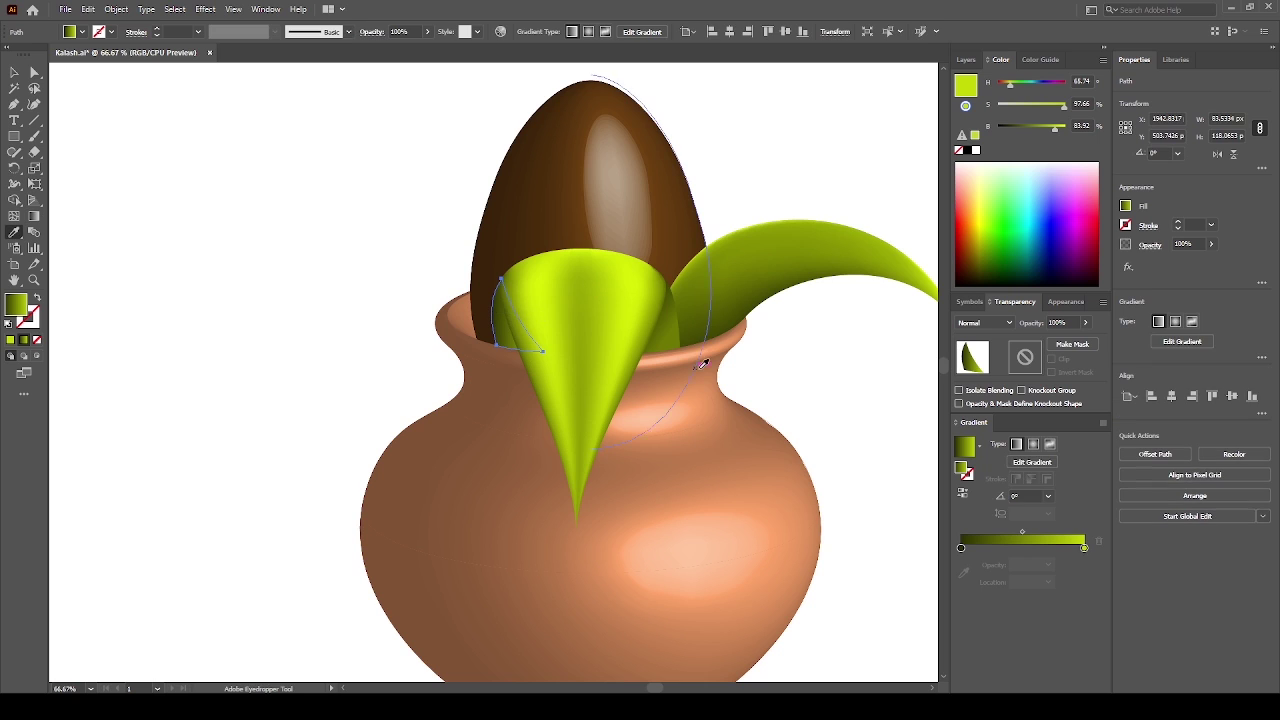
left_click(33, 216)
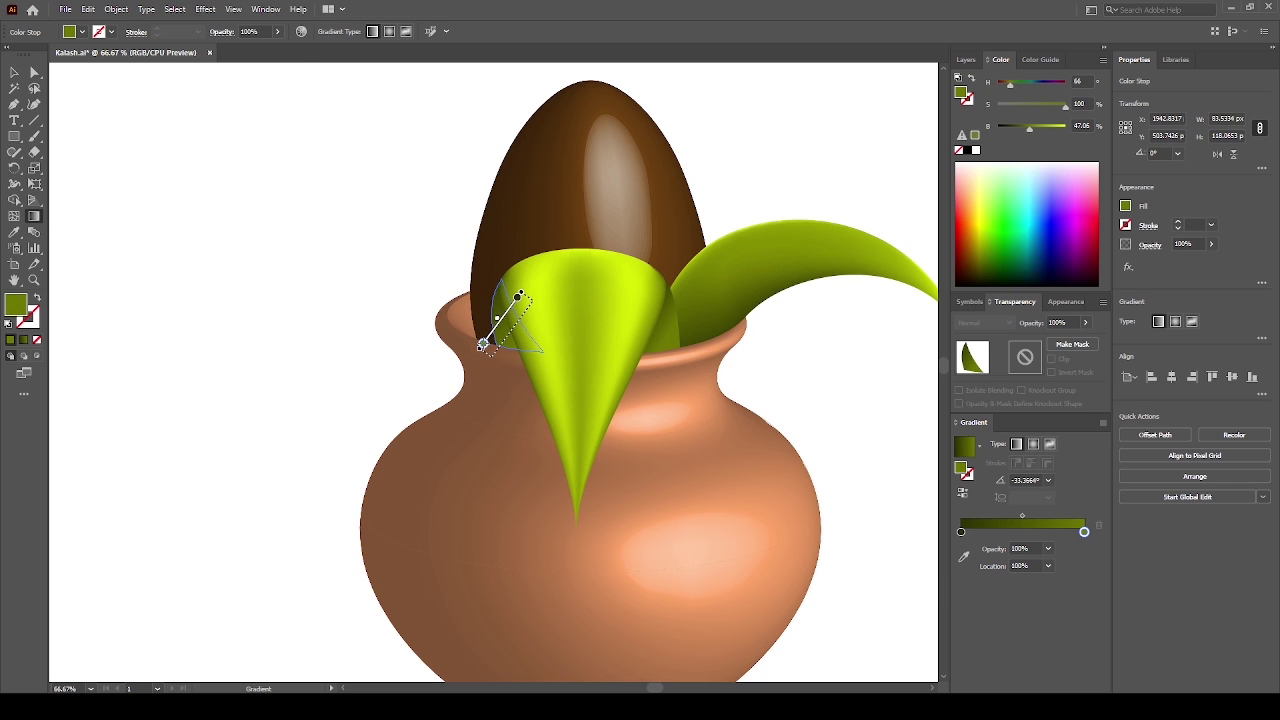
left_click_drag(480, 347, 520, 291)
key("ctrl+shift+a")
Start a new Pen path with anchors at the cone's edge and the pot rim
key("p")
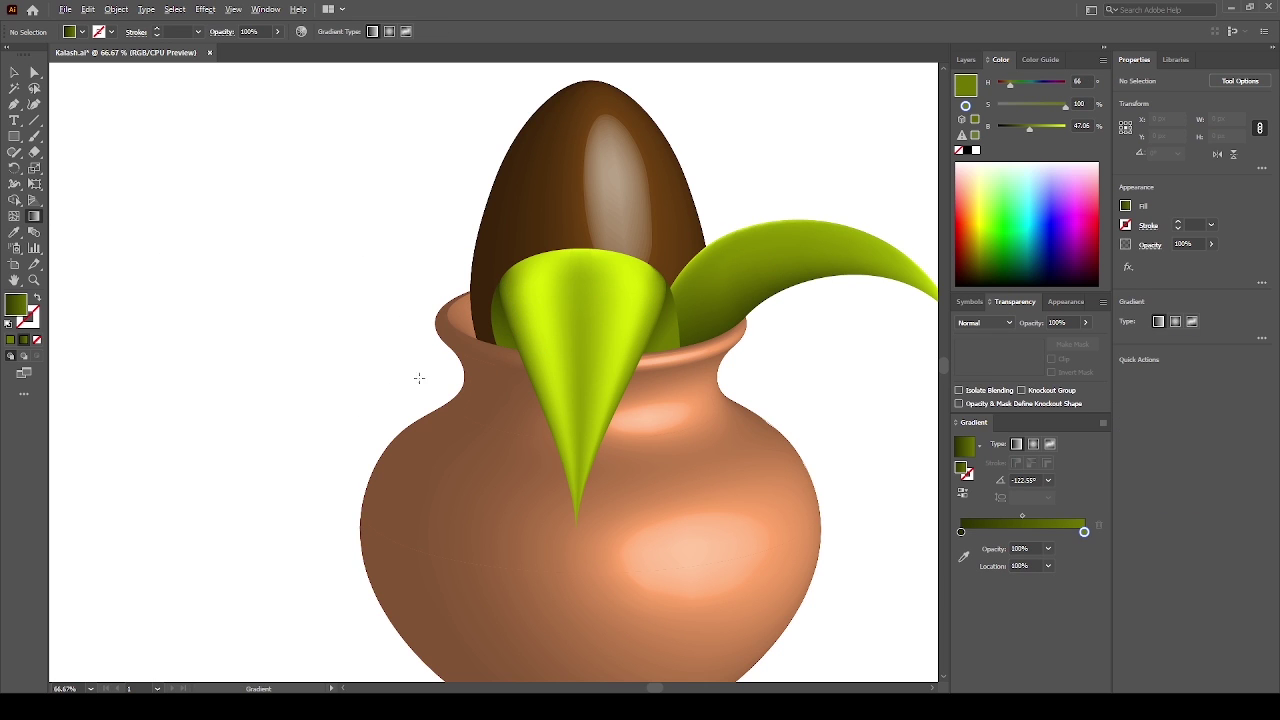
scroll(417, 371, "down", 1)
scroll(740, 375, "up", 1)
left_click(736, 370)
left_click(688, 343)
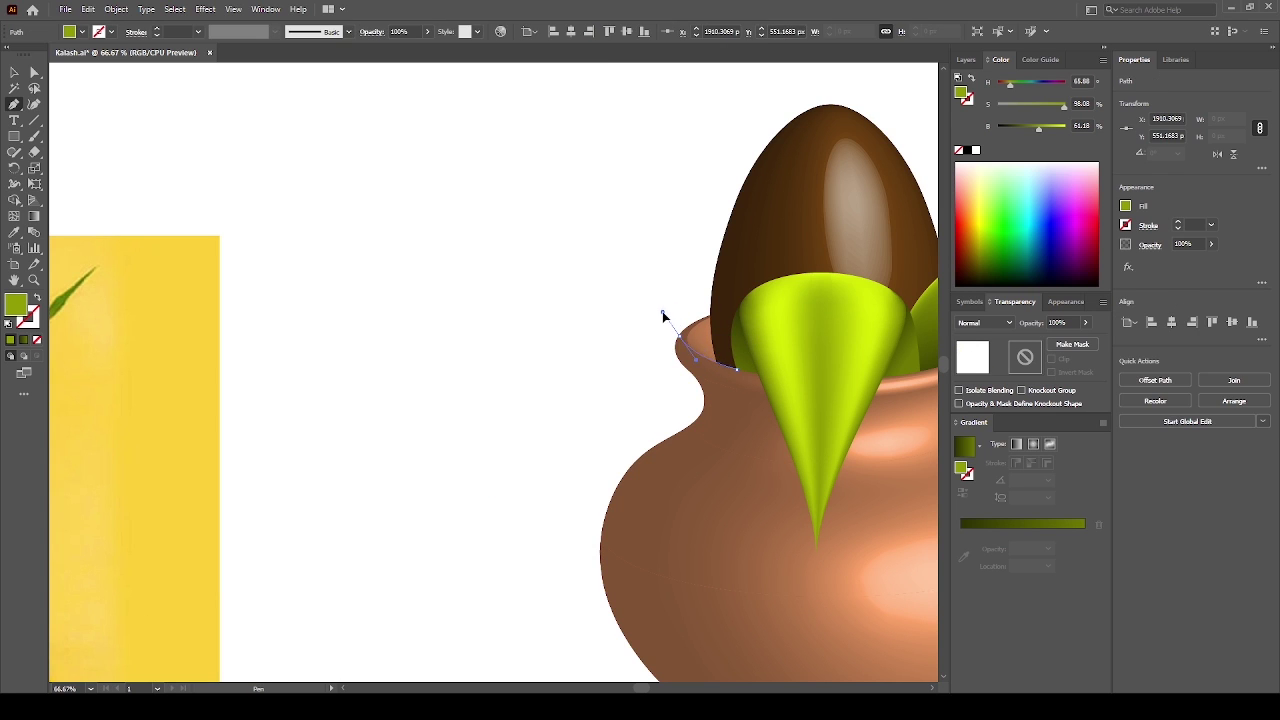
Draw the left leaf outline from the pot rim out to an upper-left tip and close it
left_click_drag(651, 317, 627, 293)
key("ctrl+minus")
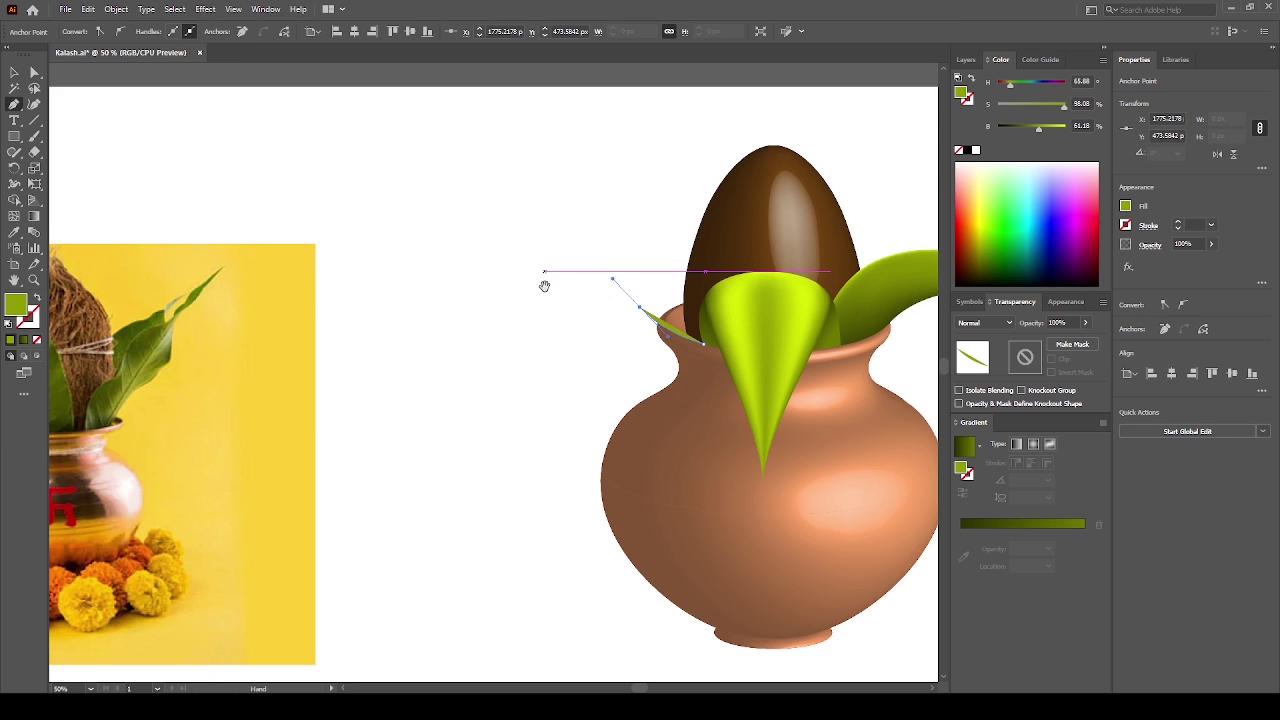
mouse_move(543, 286)
left_mouse_down()
mouse_move(383, 293)
mouse_move(388, 282)
left_mouse_up()
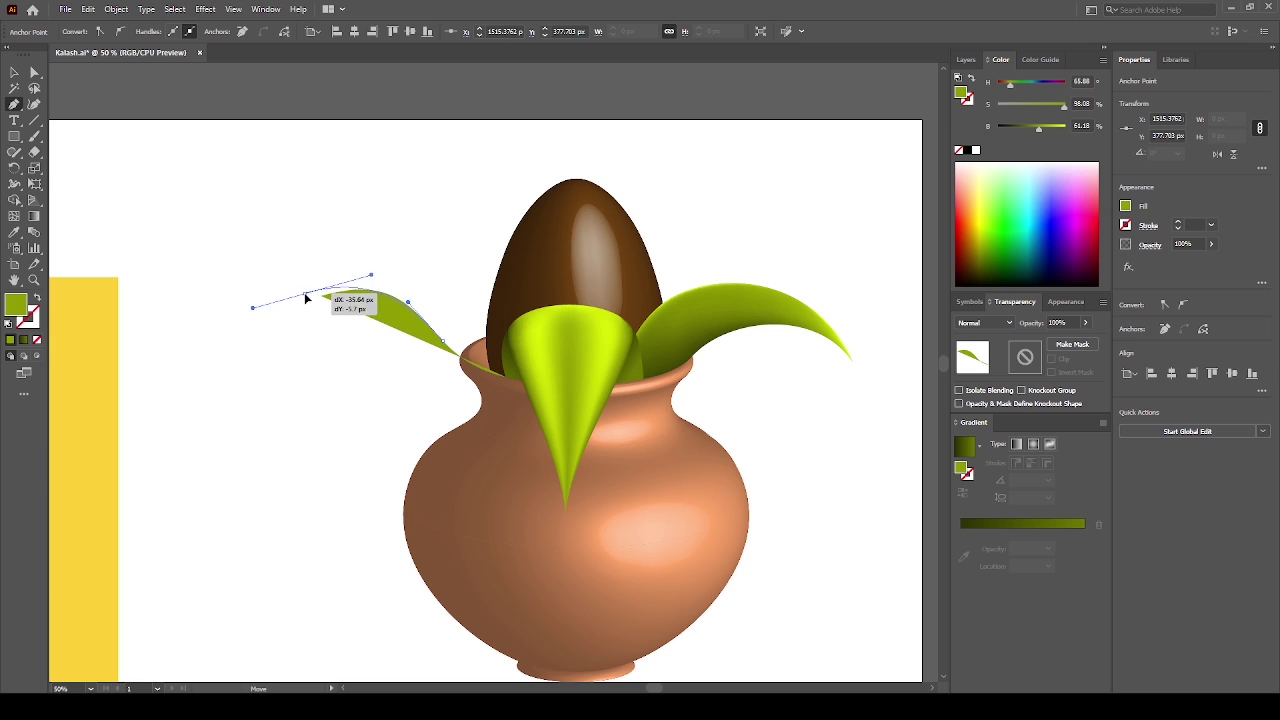
left_click_drag(389, 282, 372, 280)
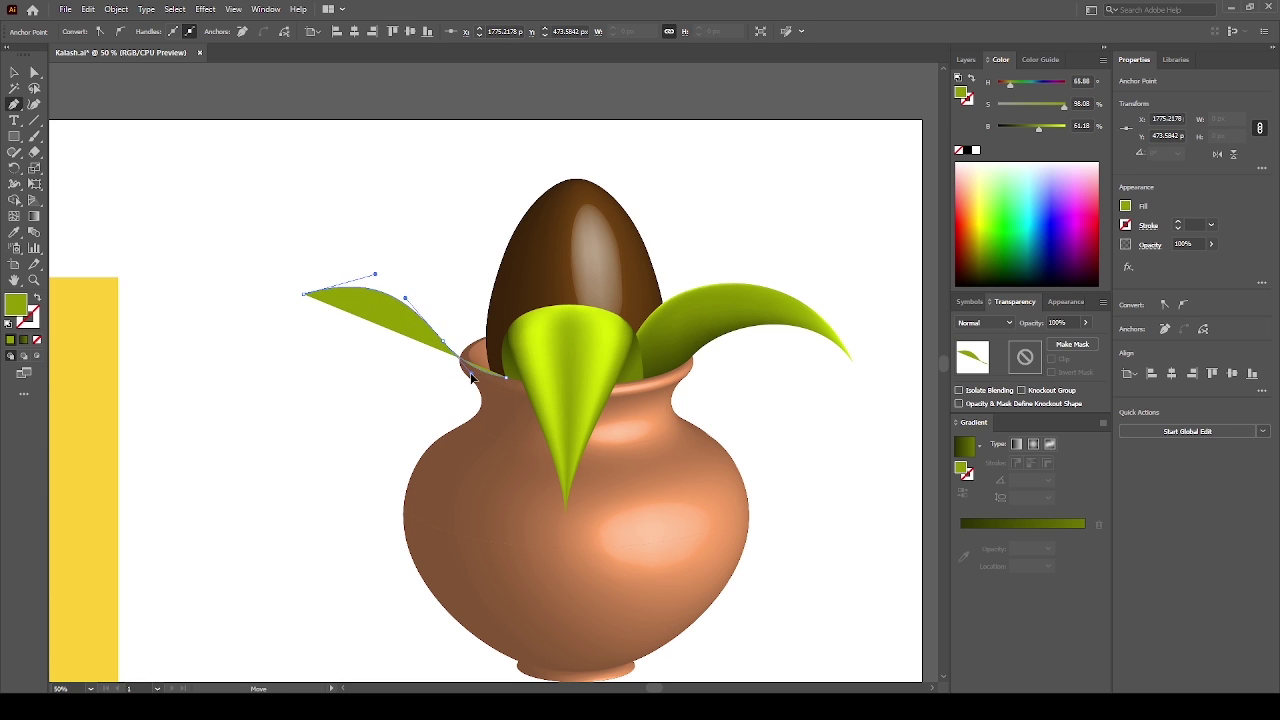
mouse_move(305, 293)
left_mouse_down()
mouse_move(370, 292)
mouse_move(306, 300)
left_mouse_up()
Add an anchor to bend the leaf's top edge and pull its left tip further out
mouse_move(404, 277)
left_mouse_down()
mouse_move(465, 298)
mouse_move(396, 275)
left_mouse_up()
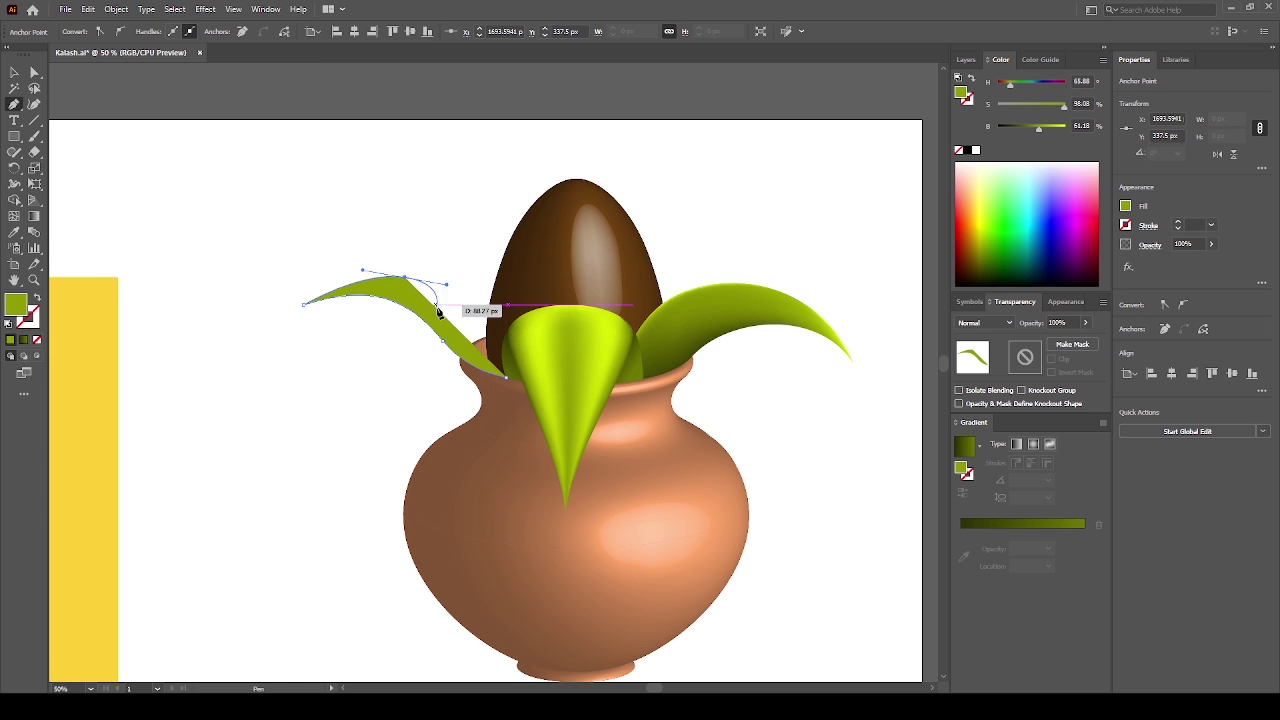
mouse_move(396, 275)
left_mouse_down()
mouse_move(389, 292)
mouse_move(430, 295)
mouse_move(500, 349)
mouse_move(443, 291)
mouse_move(423, 300)
mouse_move(500, 320)
mouse_move(522, 348)
mouse_move(510, 297)
mouse_move(522, 306)
mouse_move(505, 344)
mouse_move(514, 371)
mouse_move(531, 331)
left_mouse_up()
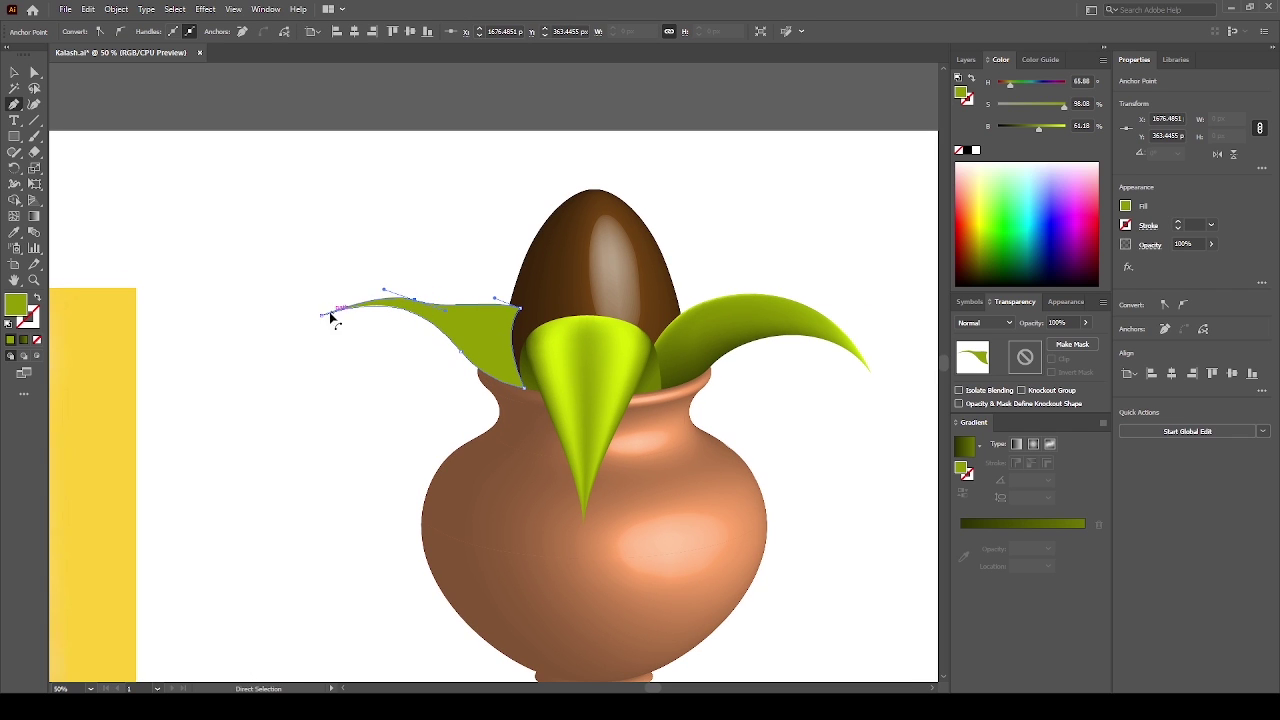
left_click_drag(330, 313, 283, 333)
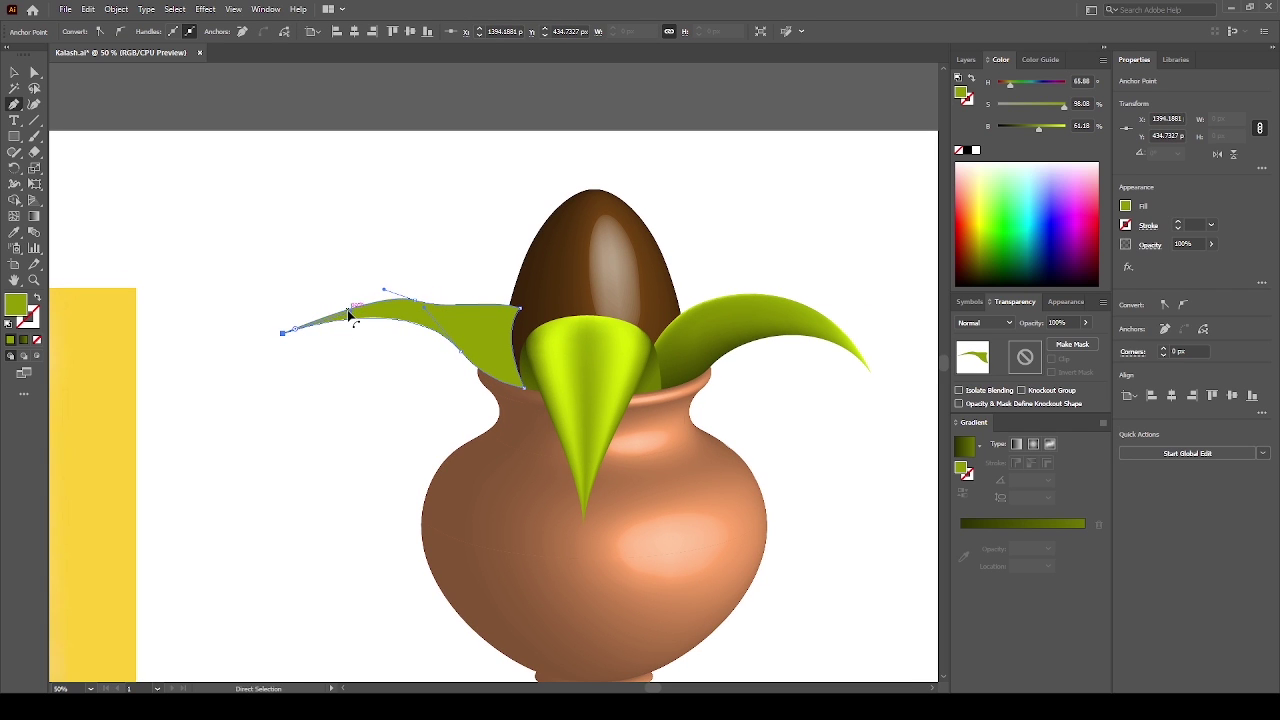
left_click_drag(384, 290, 367, 289)
left_click_drag(286, 334, 284, 323)
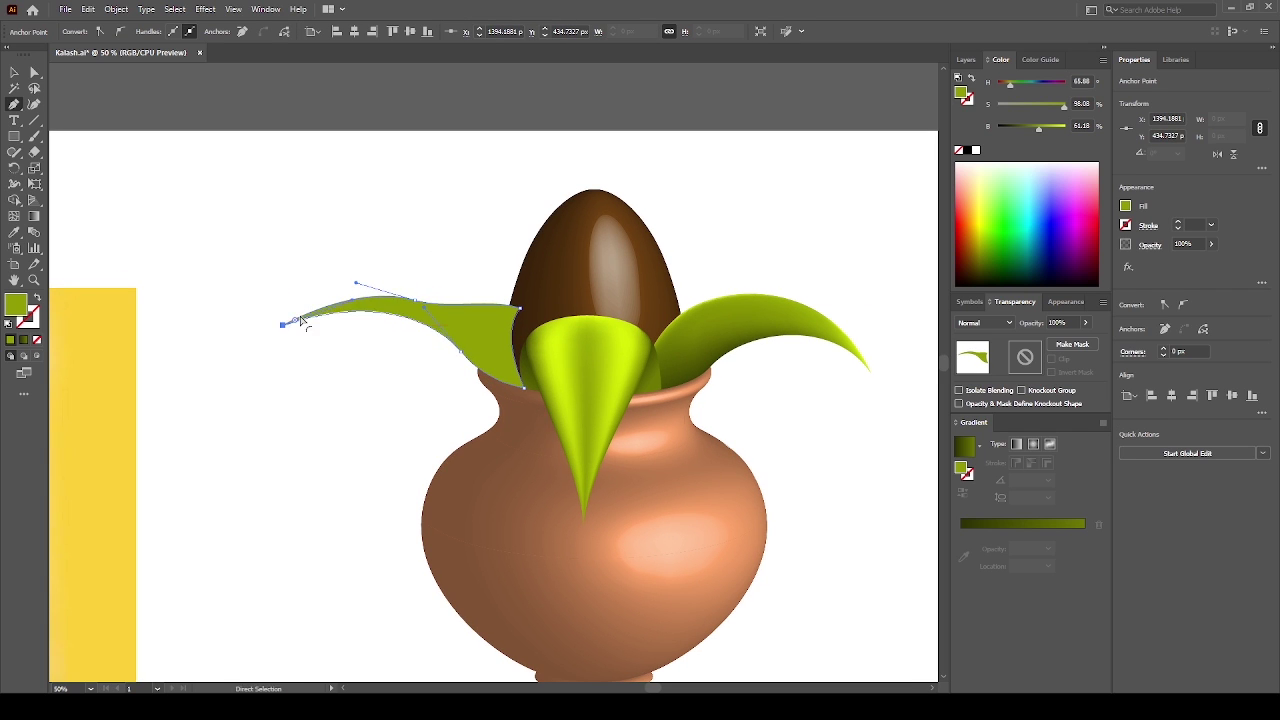
mouse_move(351, 289)
left_mouse_down()
mouse_move(432, 300)
mouse_move(486, 289)
left_mouse_up()
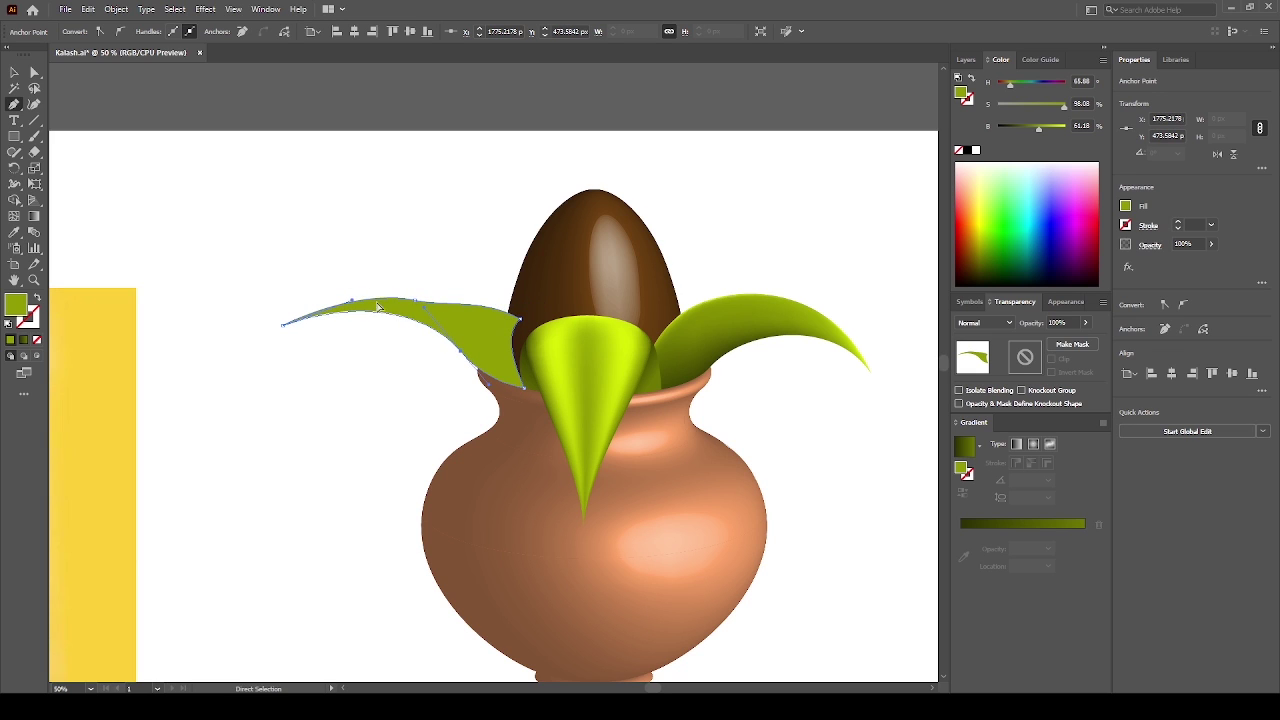
Refine the leaf's upper-left curves and sharpen its left tip
left_click_drag(358, 292, 367, 296)
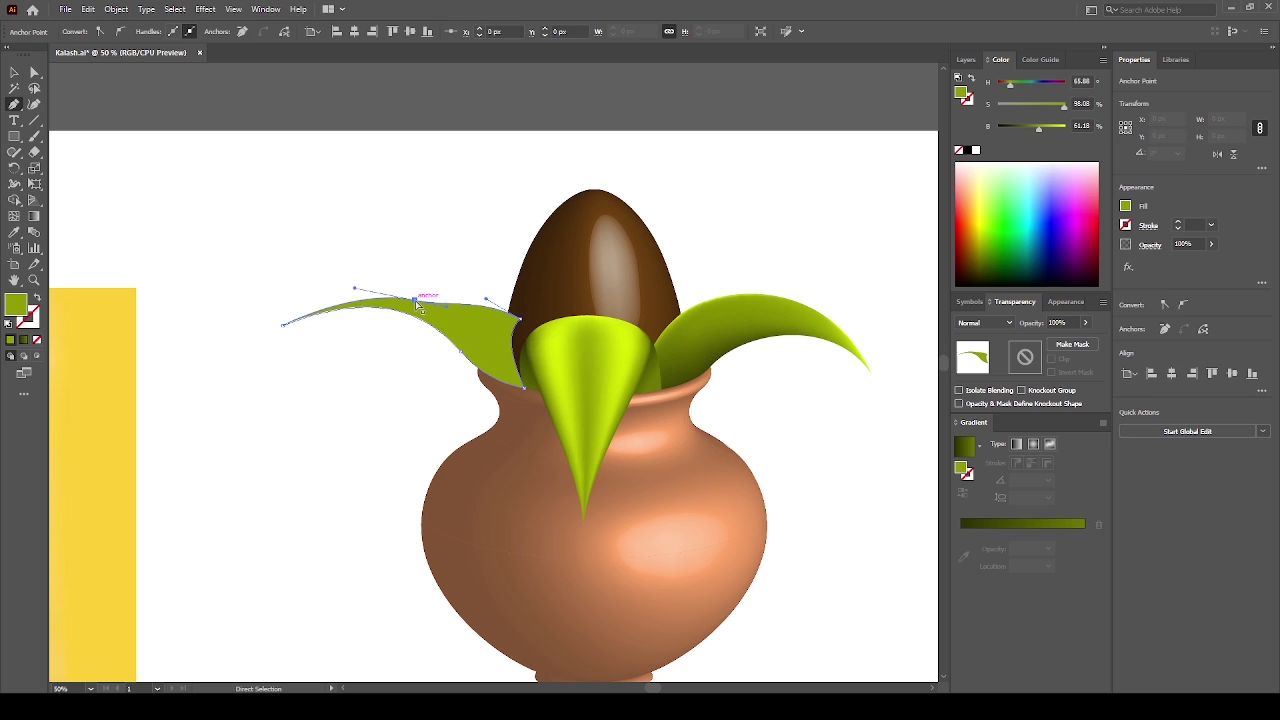
left_click_drag(284, 323, 266, 340)
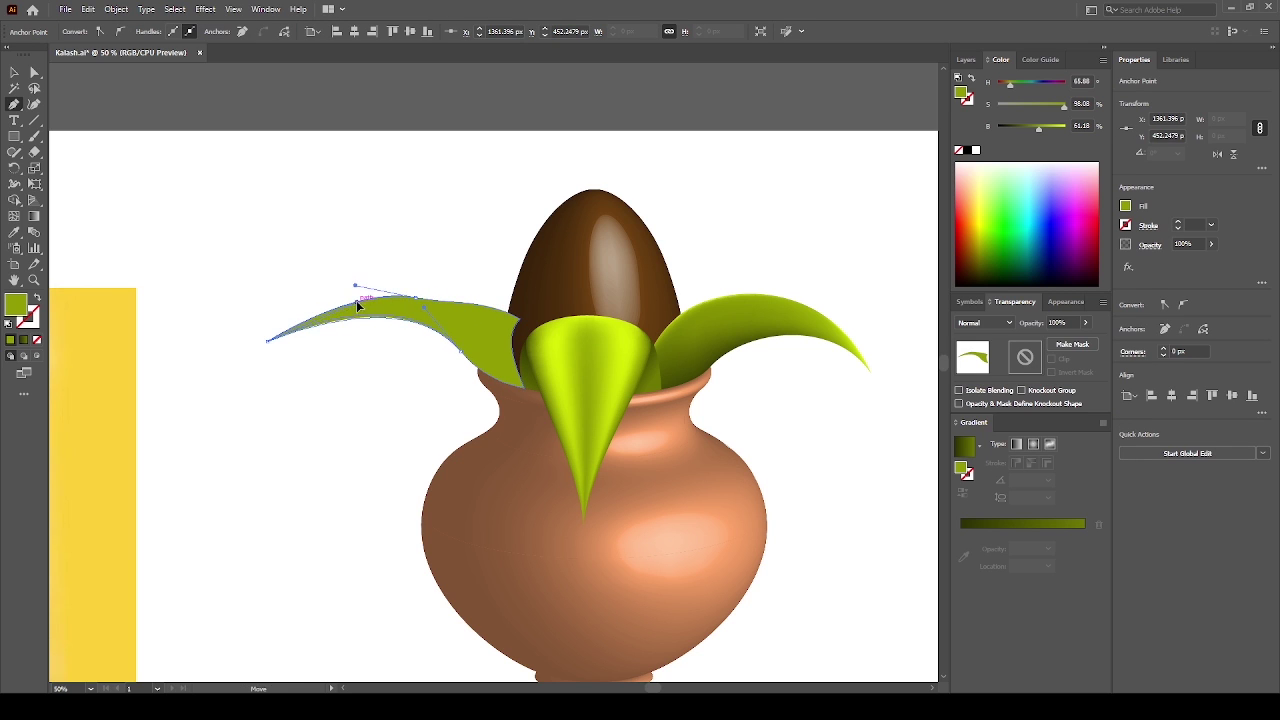
left_click_drag(358, 306, 361, 289)
left_click_drag(268, 343, 266, 352)
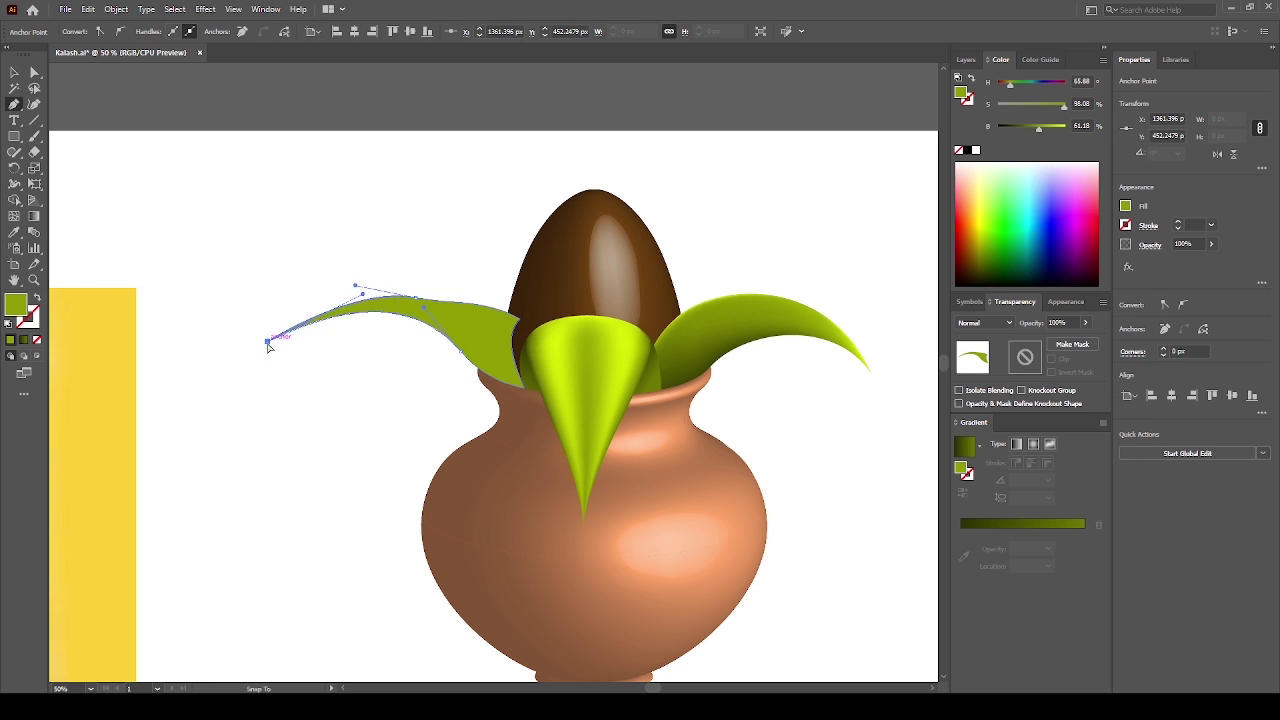
mouse_move(418, 302)
left_mouse_down()
mouse_move(430, 313)
mouse_move(417, 297)
left_mouse_up()
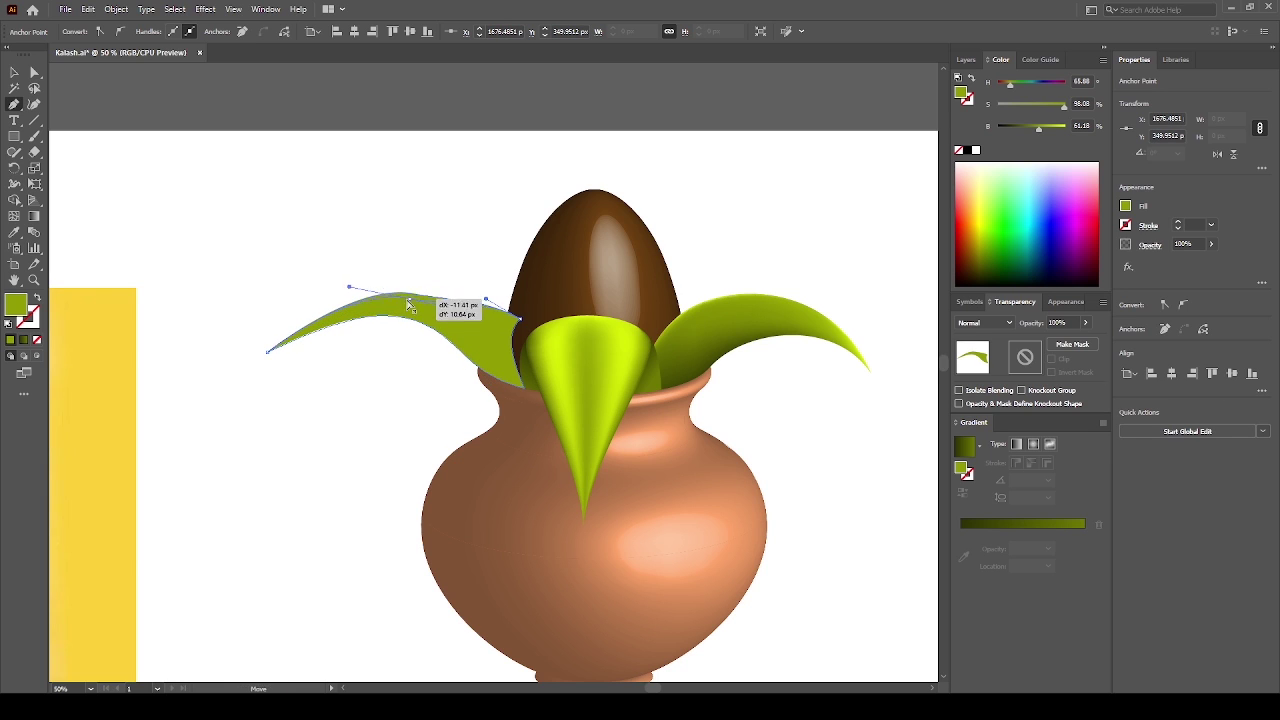
mouse_move(277, 351)
left_mouse_down()
mouse_move(380, 300)
mouse_move(368, 303)
mouse_move(423, 300)
mouse_move(455, 272)
left_mouse_up()
Tweak the curve near the leaf's top edge
left_click(440, 277)
left_click(391, 280, "ctrl")
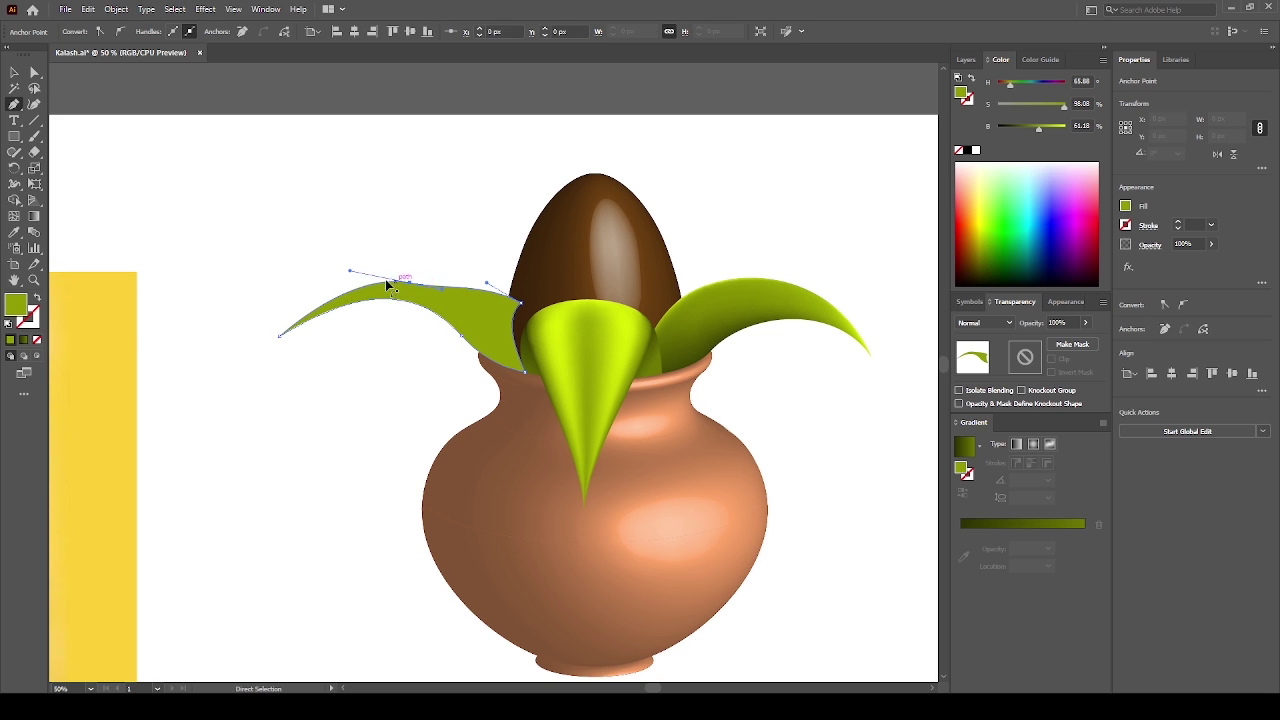
left_click_drag(346, 274, 343, 263)
key("ctrl+shift+a")
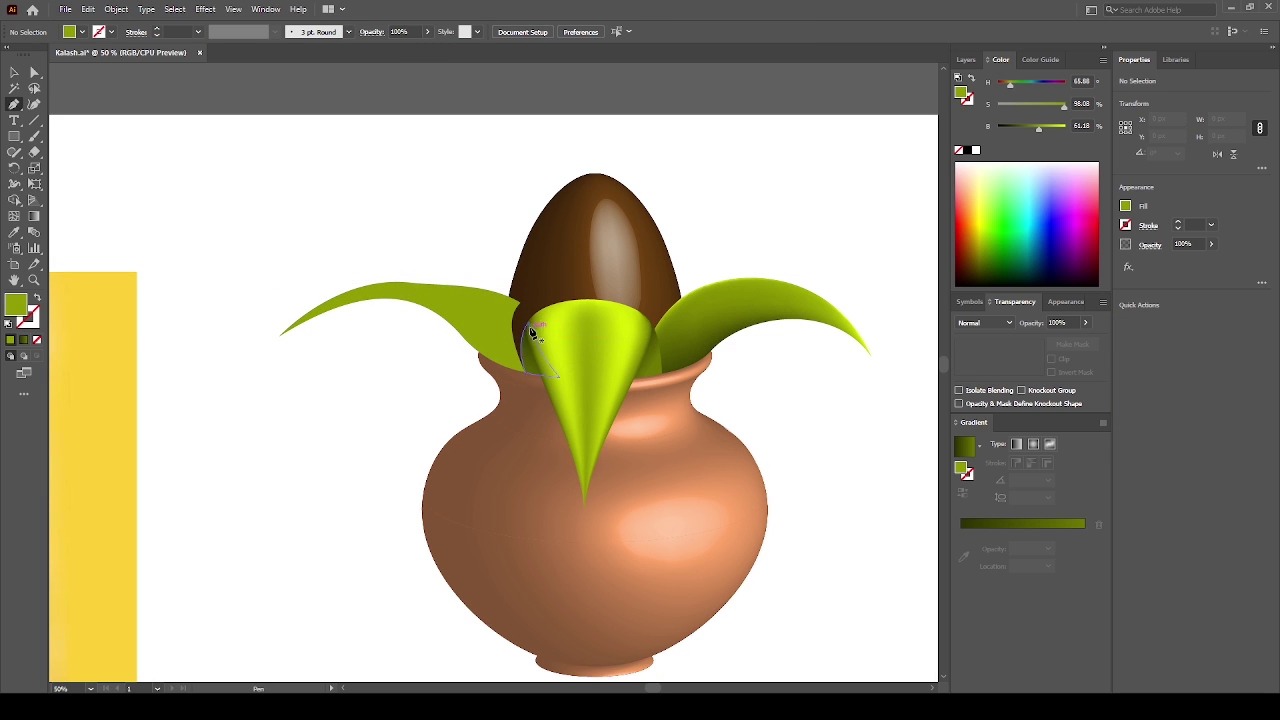
left_click(522, 307, "ctrl")
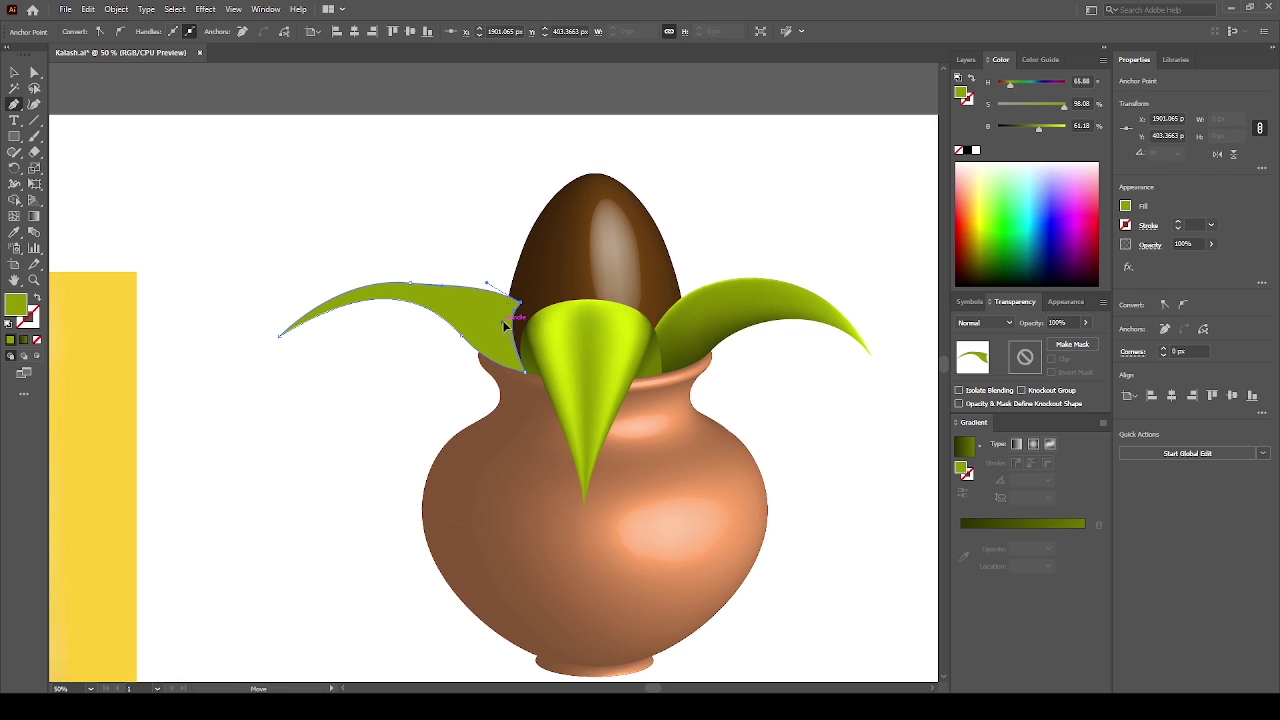
left_click(357, 240, "ctrl")
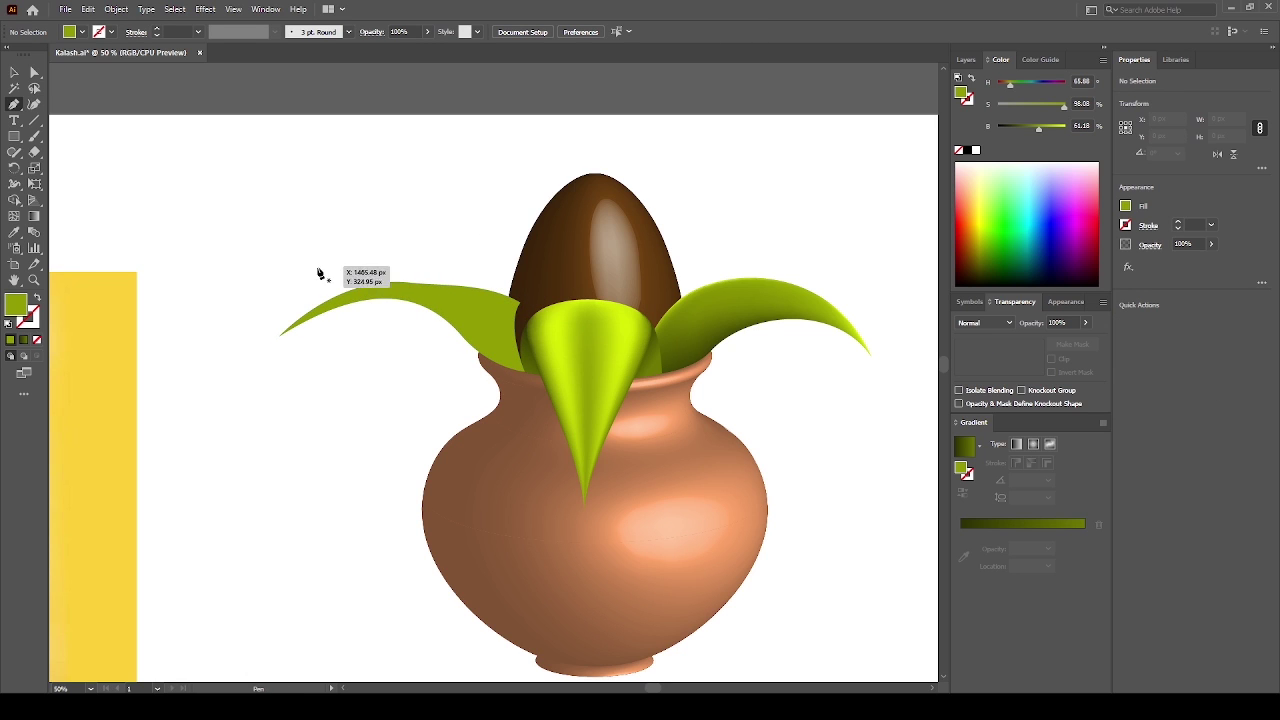
Convert the left leaf to a gradient mesh and lower its green's brightness
key("u")
left_click(374, 310)
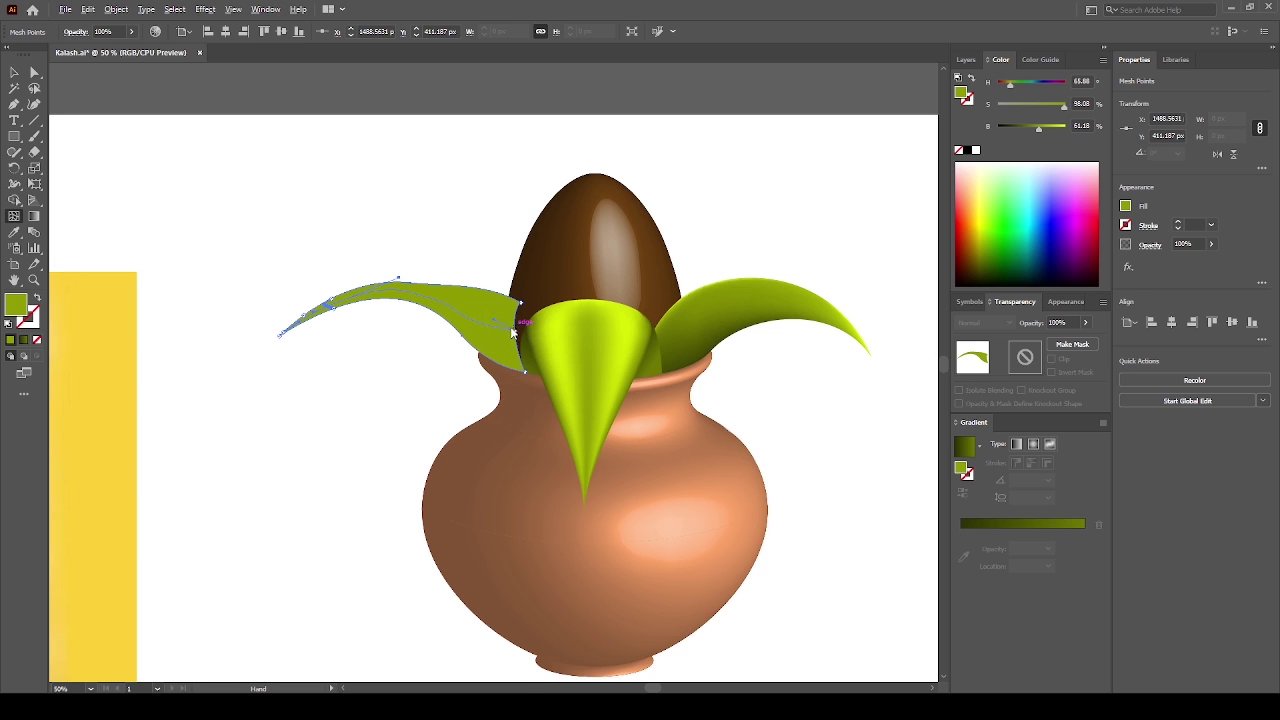
scroll(512, 333, "down", 2)
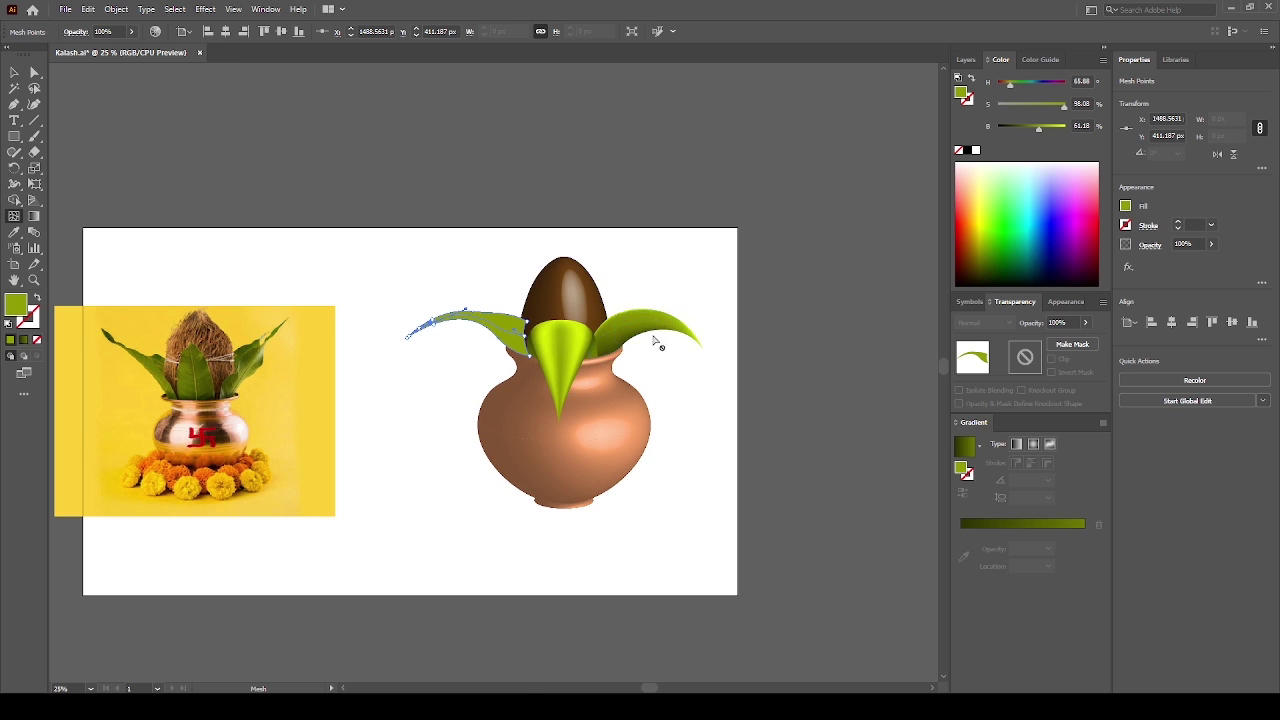
left_click_drag(1046, 125, 1028, 127)
left_click(848, 197)
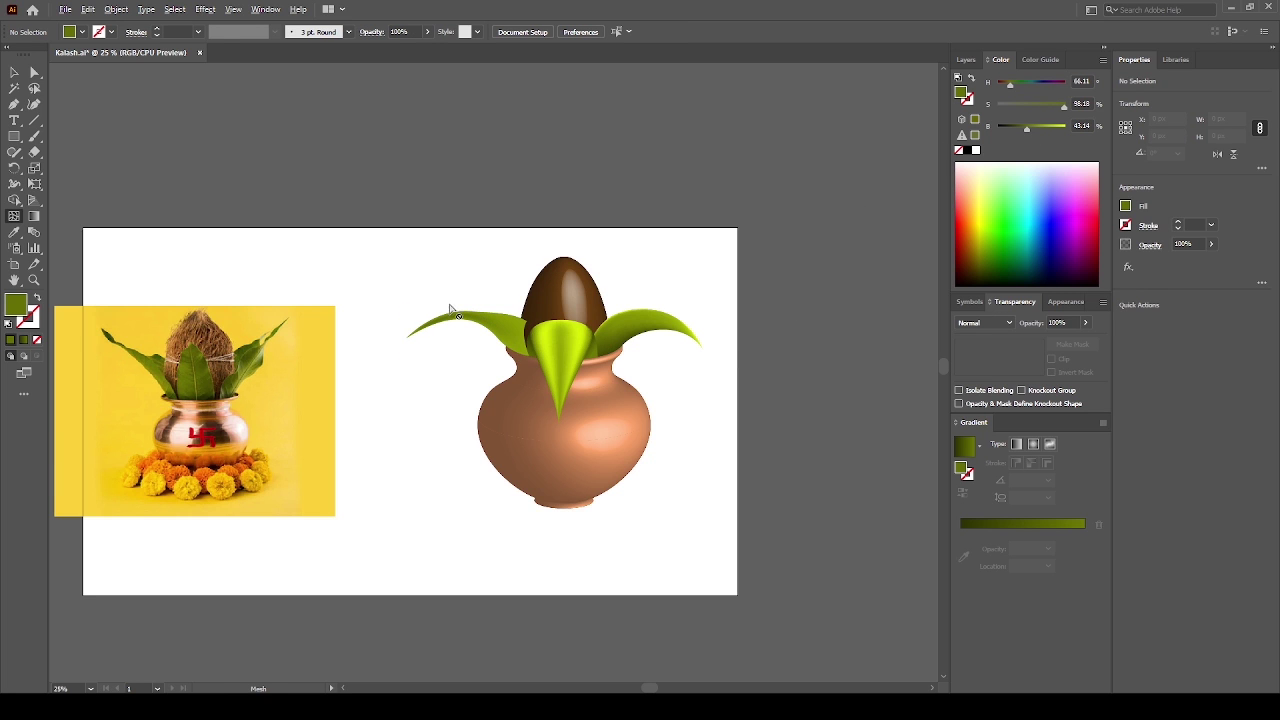
Brighten or darken individual mesh points on the left leaf with the Brightness slider
scroll(535, 266, "up", 2)
left_click(485, 375)
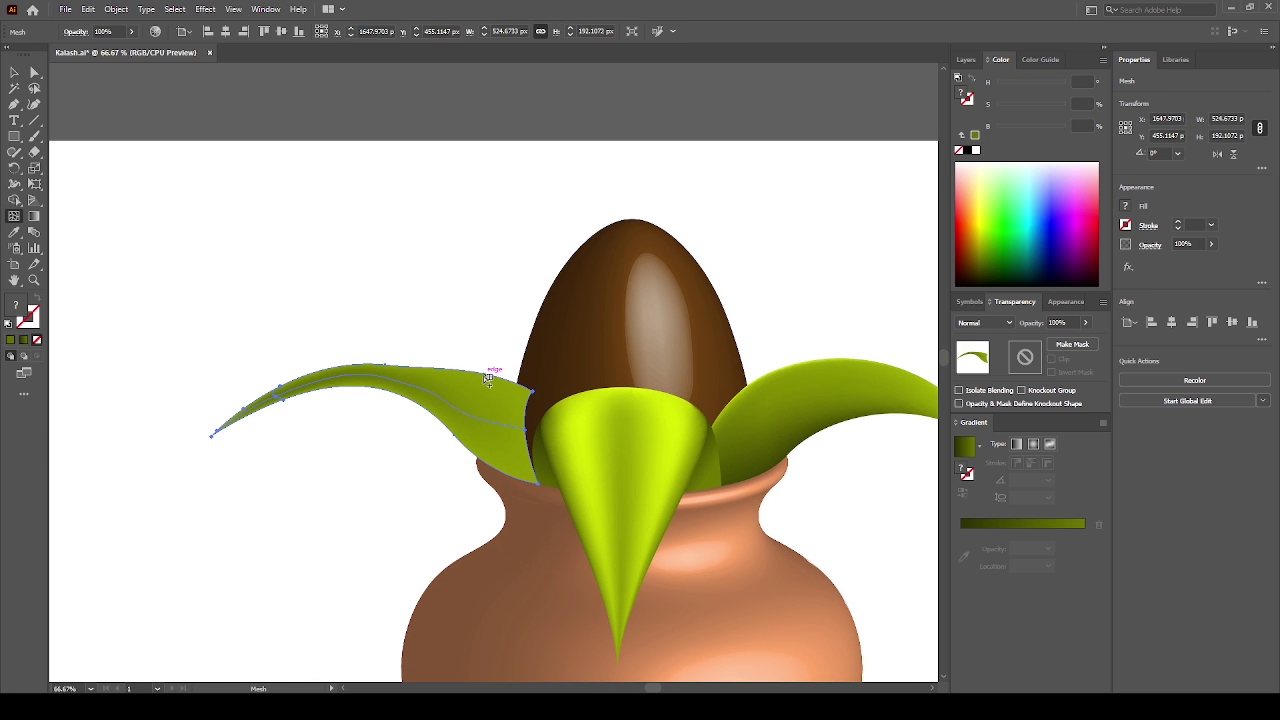
left_click(1021, 126)
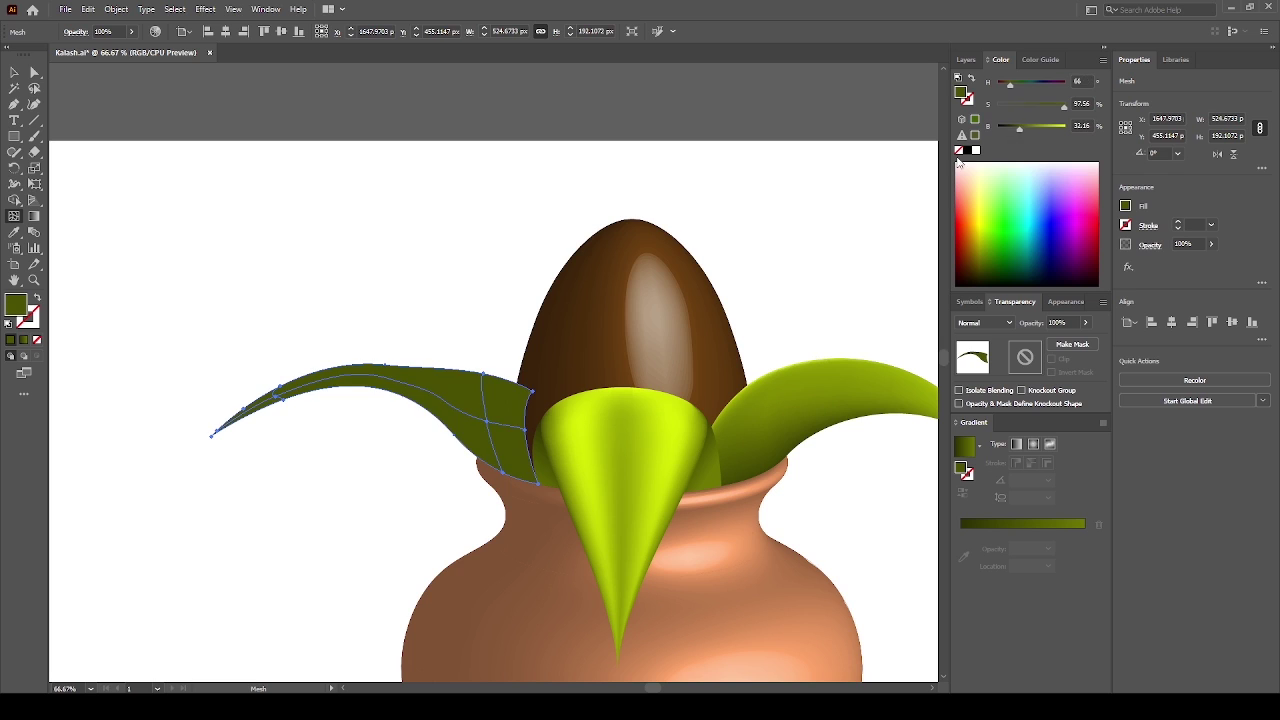
key("a")
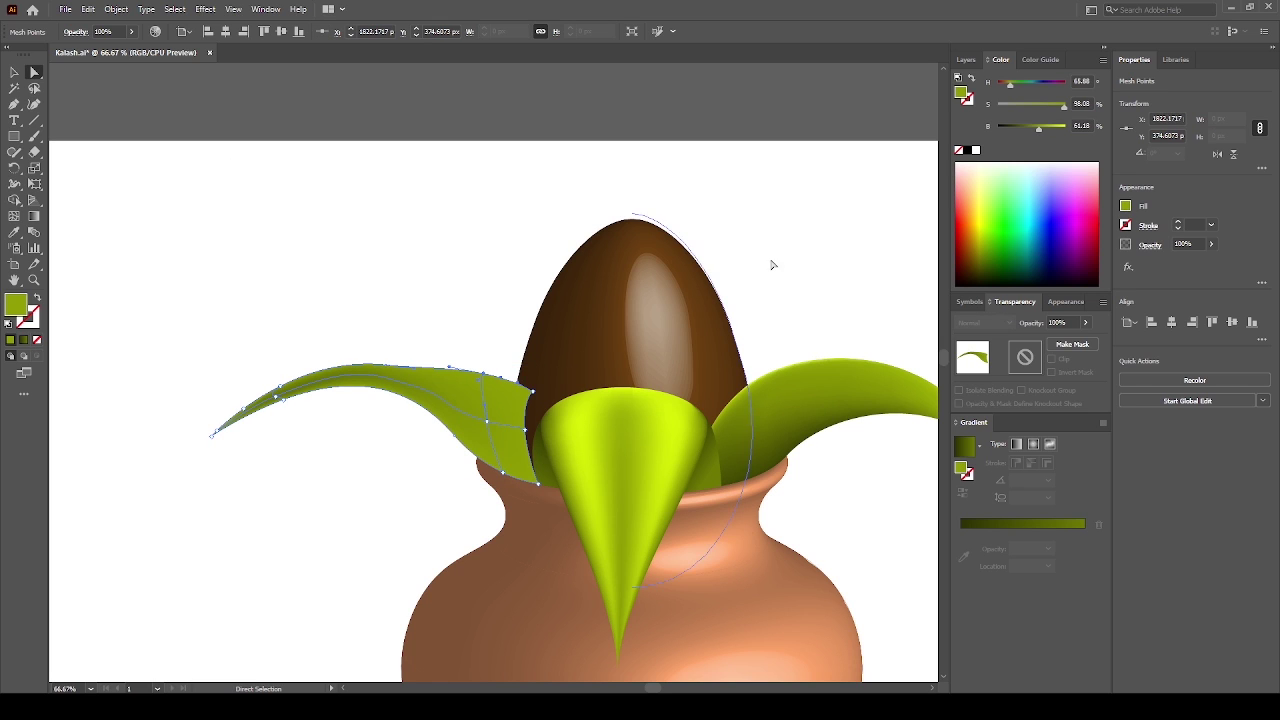
left_click(488, 422)
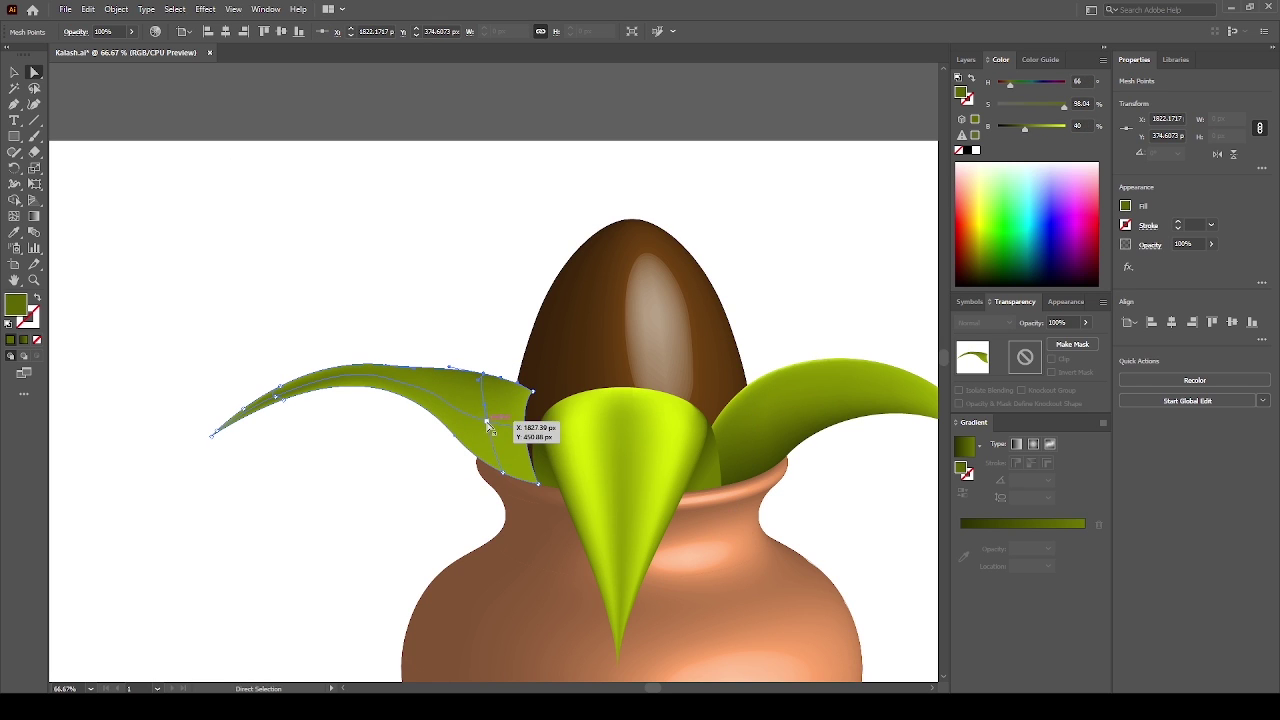
mouse_move(1026, 128)
left_mouse_down()
mouse_move(1038, 130)
mouse_move(1021, 128)
left_mouse_up()
left_click(531, 391)
left_click(524, 431)
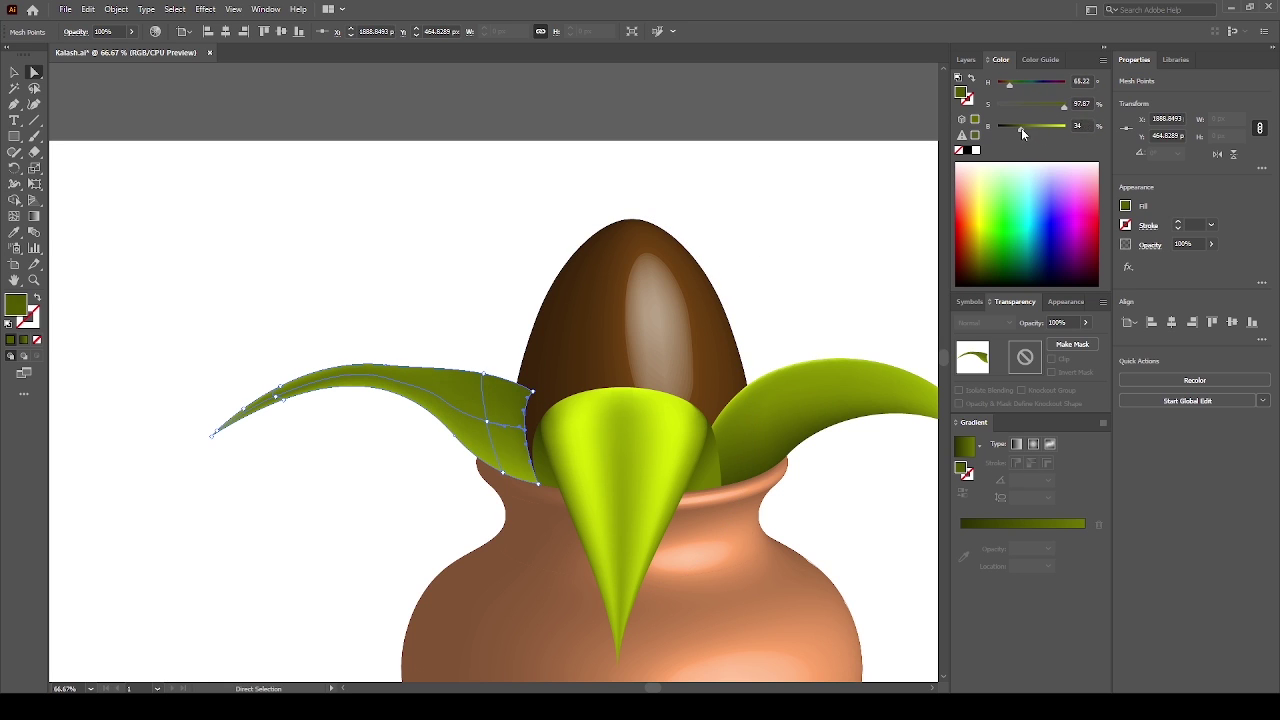
Deselect the leaf mesh and pan to view the leaf and pot
left_click(830, 255)
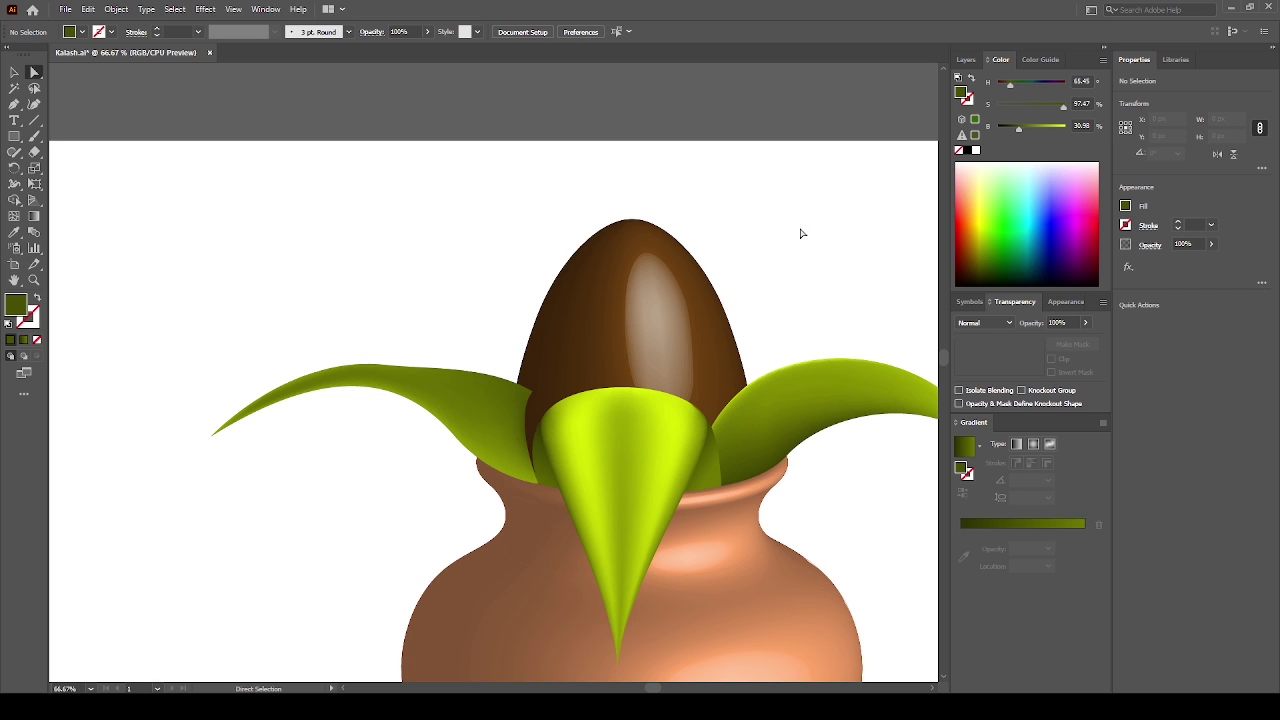
key("ctrl+z")
key("ctrl+shift+z")
left_click_drag(816, 204, 755, 172)
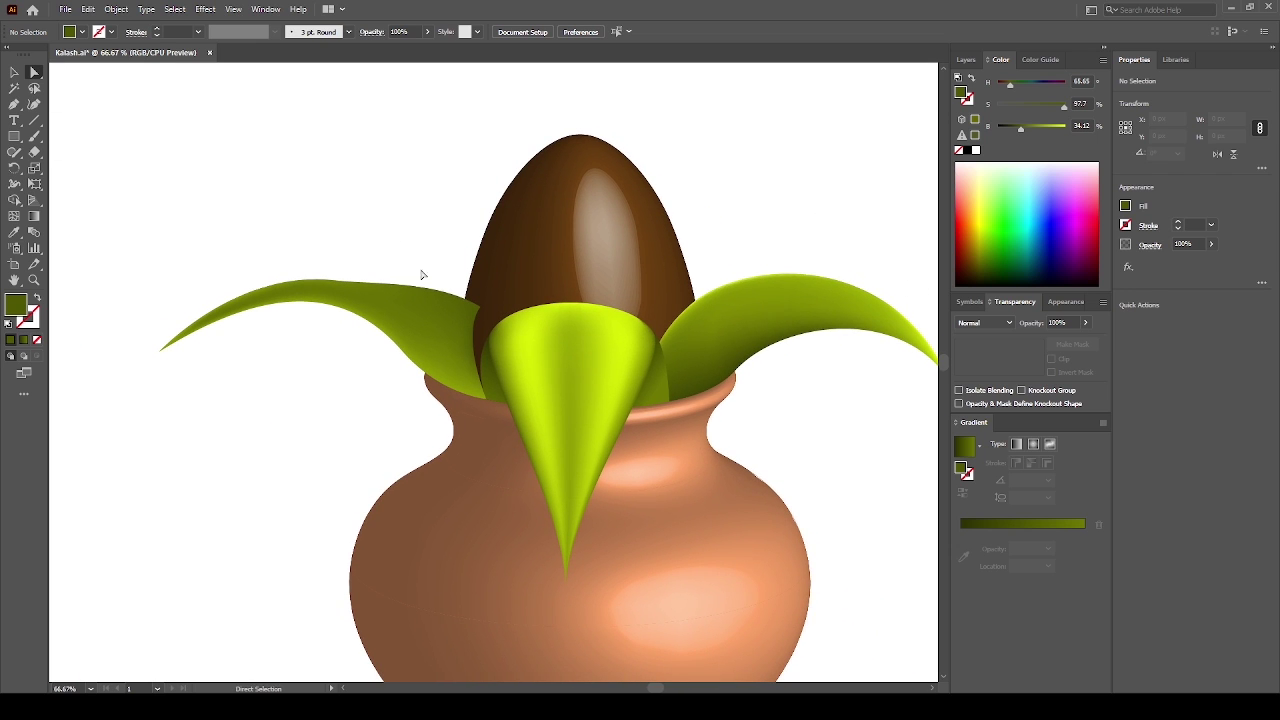
Reposition several mesh points and a mesh line along the left leaf's top edge
left_click(422, 318)
left_click(34, 72)
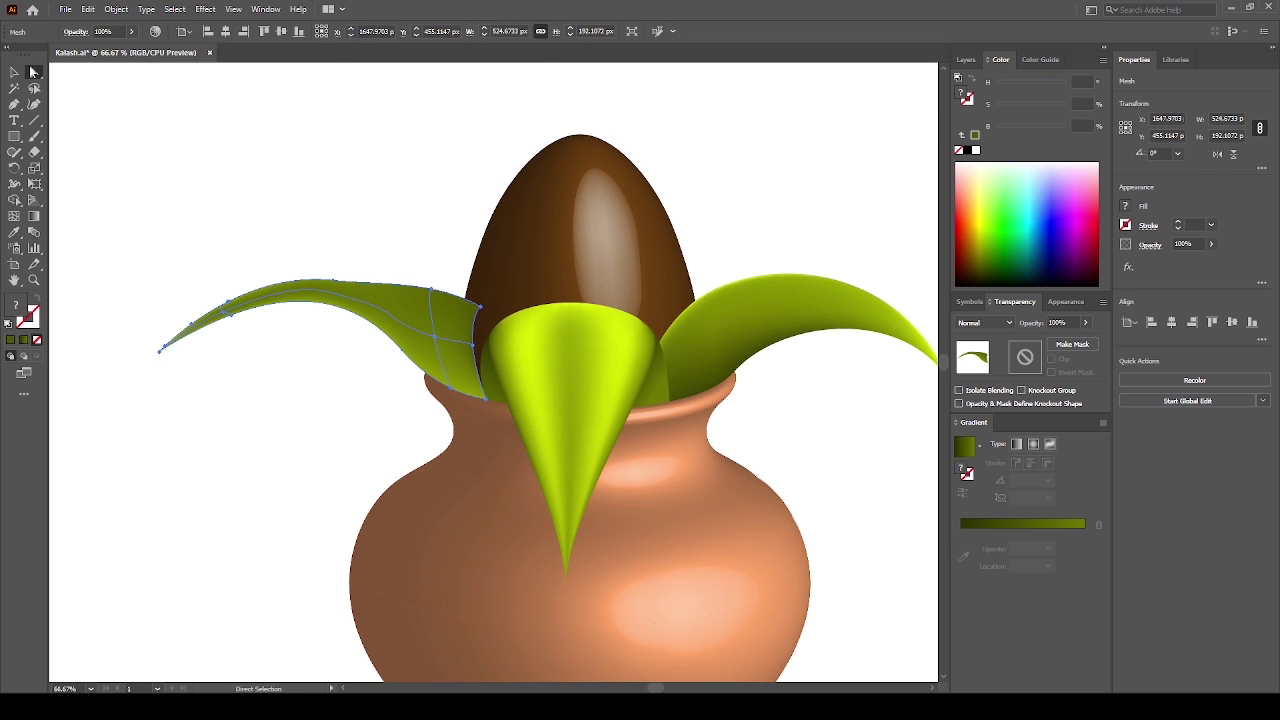
left_click(391, 317)
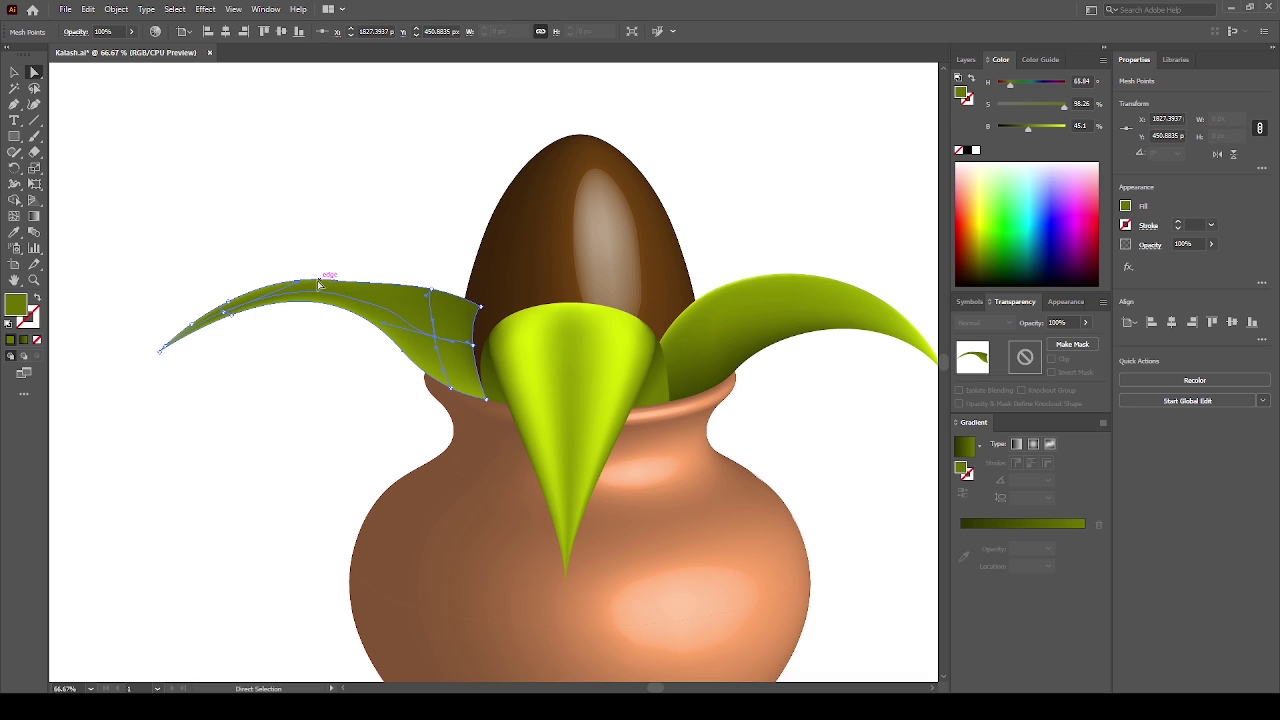
left_click_drag(300, 286, 287, 291)
left_click_drag(373, 322, 436, 295)
mouse_move(386, 330)
left_mouse_down()
mouse_move(400, 326)
mouse_move(378, 320)
left_mouse_up()
left_click_drag(308, 277, 312, 264)
left_click_drag(430, 292, 434, 303)
left_click(429, 258)
left_click(430, 321)
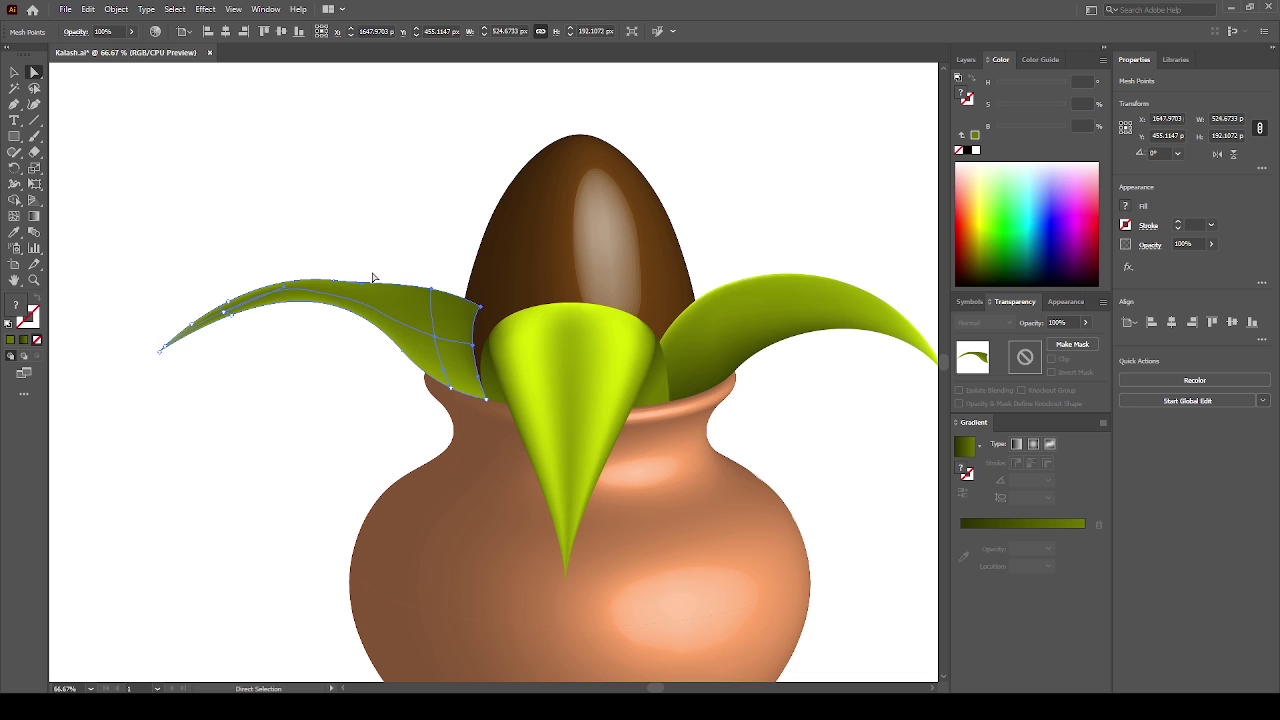
Add a mesh line across the left leaf and darken its upper points by lowering brightness
key("u")
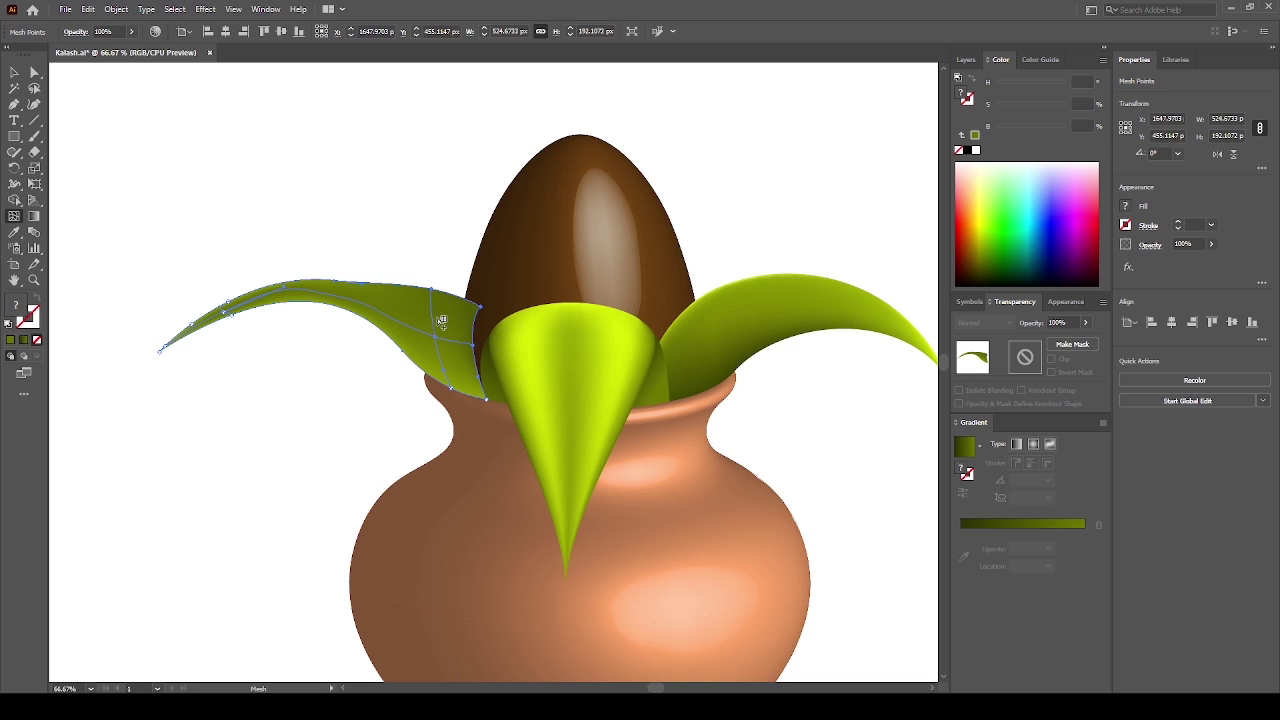
left_click(436, 317)
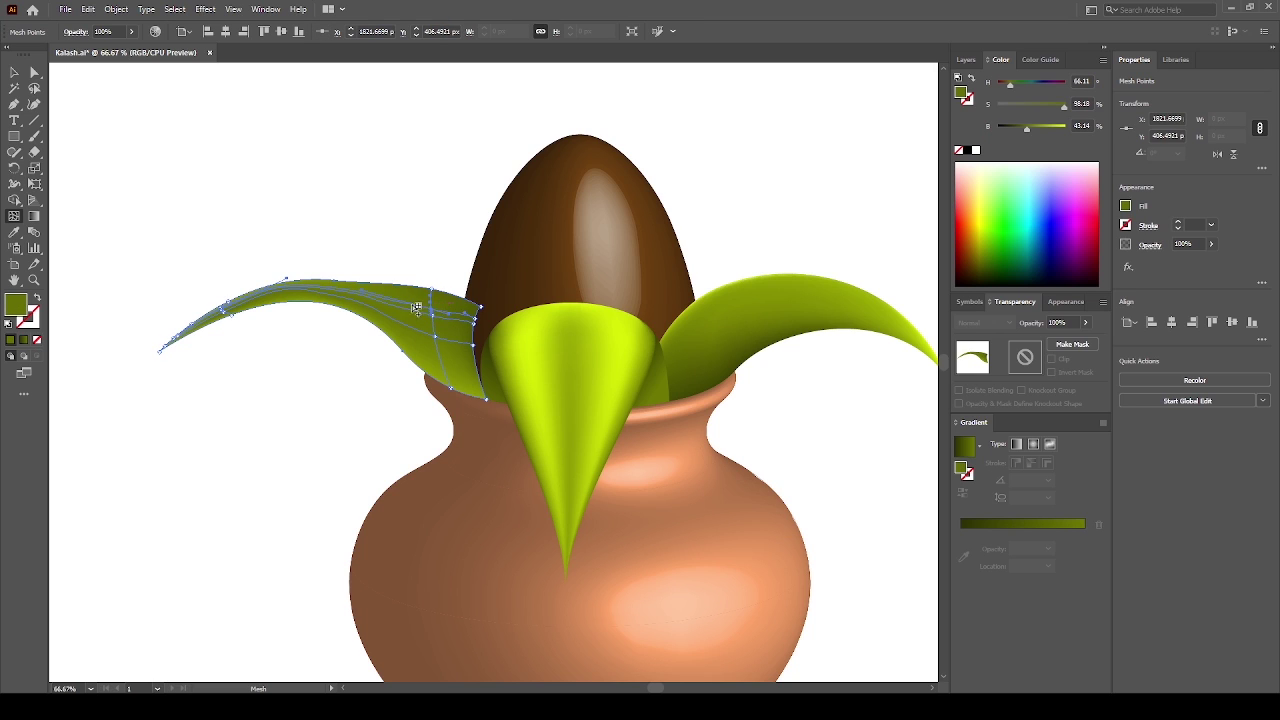
left_click_drag(1018, 126, 1012, 128)
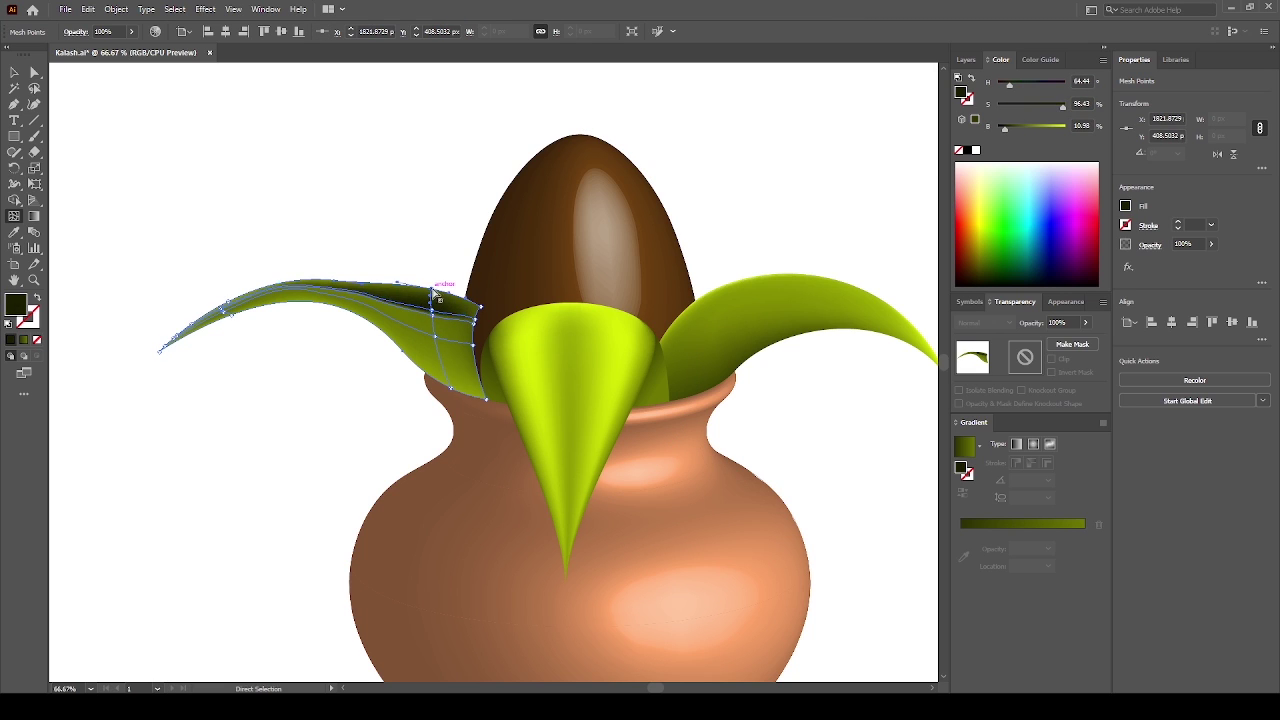
left_click(480, 307)
left_click_drag(1016, 126, 1010, 126)
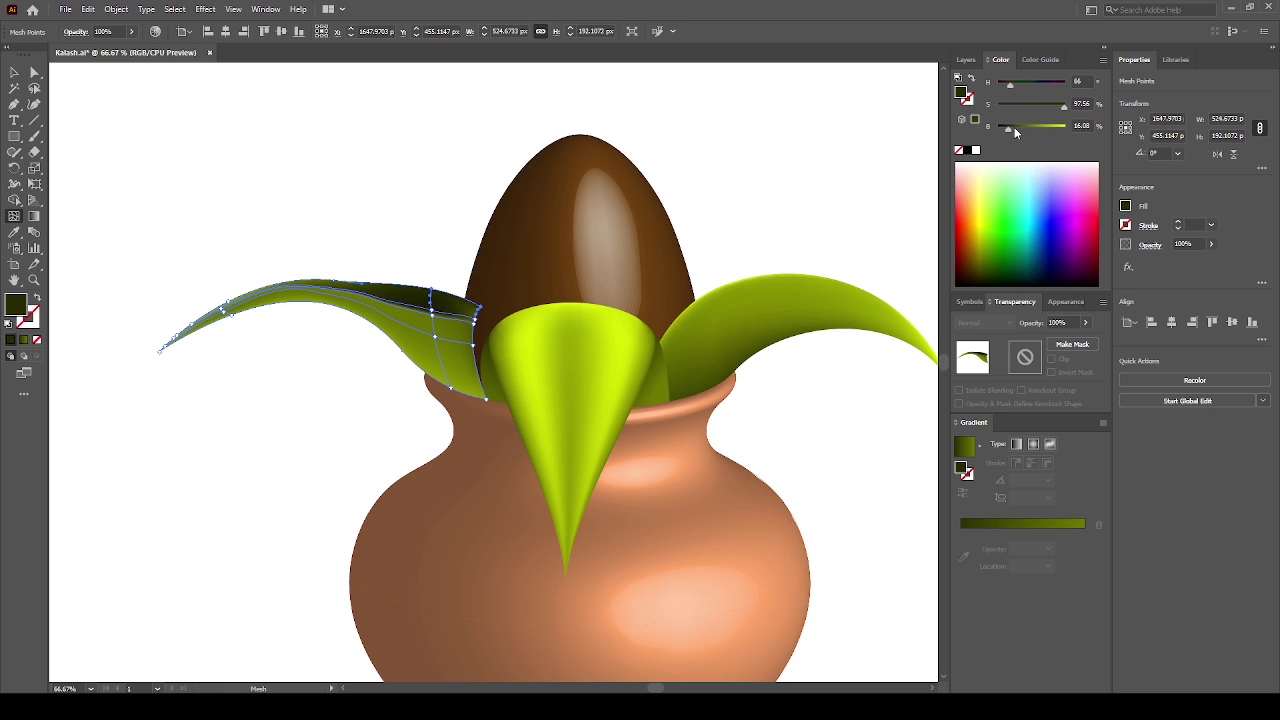
Lighten two mesh points near the leaf tip and move a top-edge point right
key("a")
left_click(478, 309)
left_click_drag(1005, 126, 1012, 126)
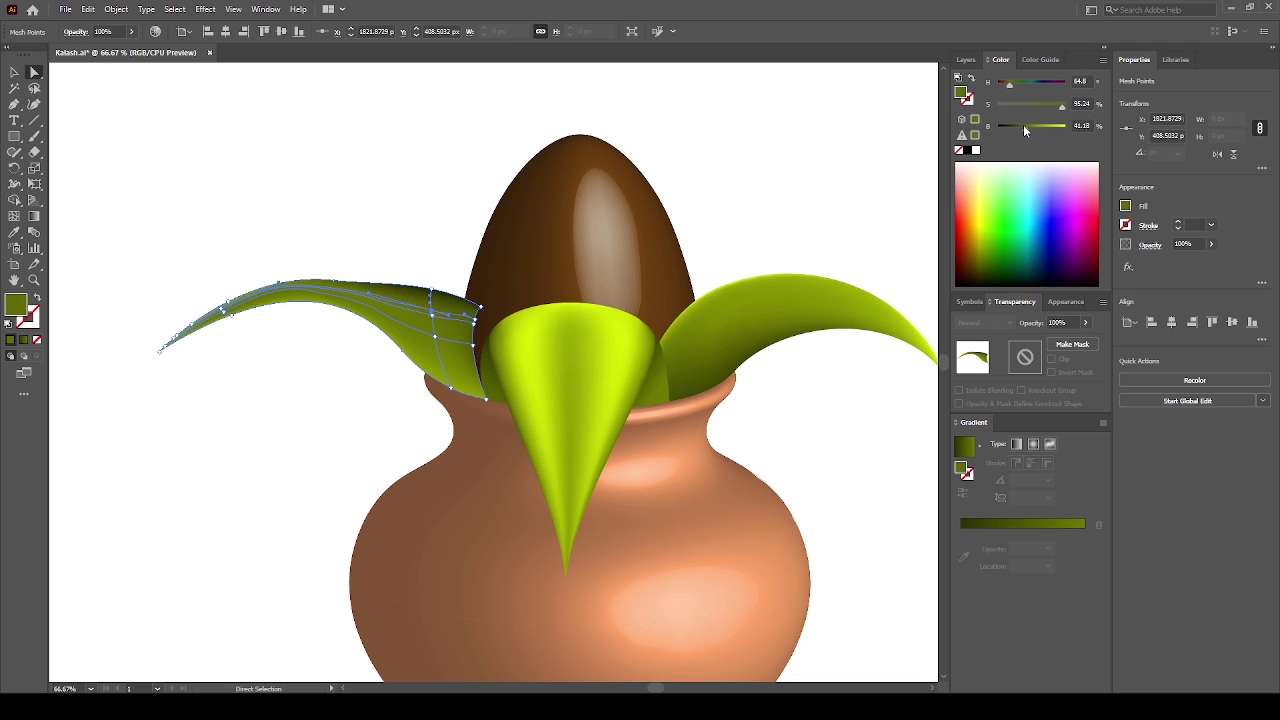
left_click(432, 290)
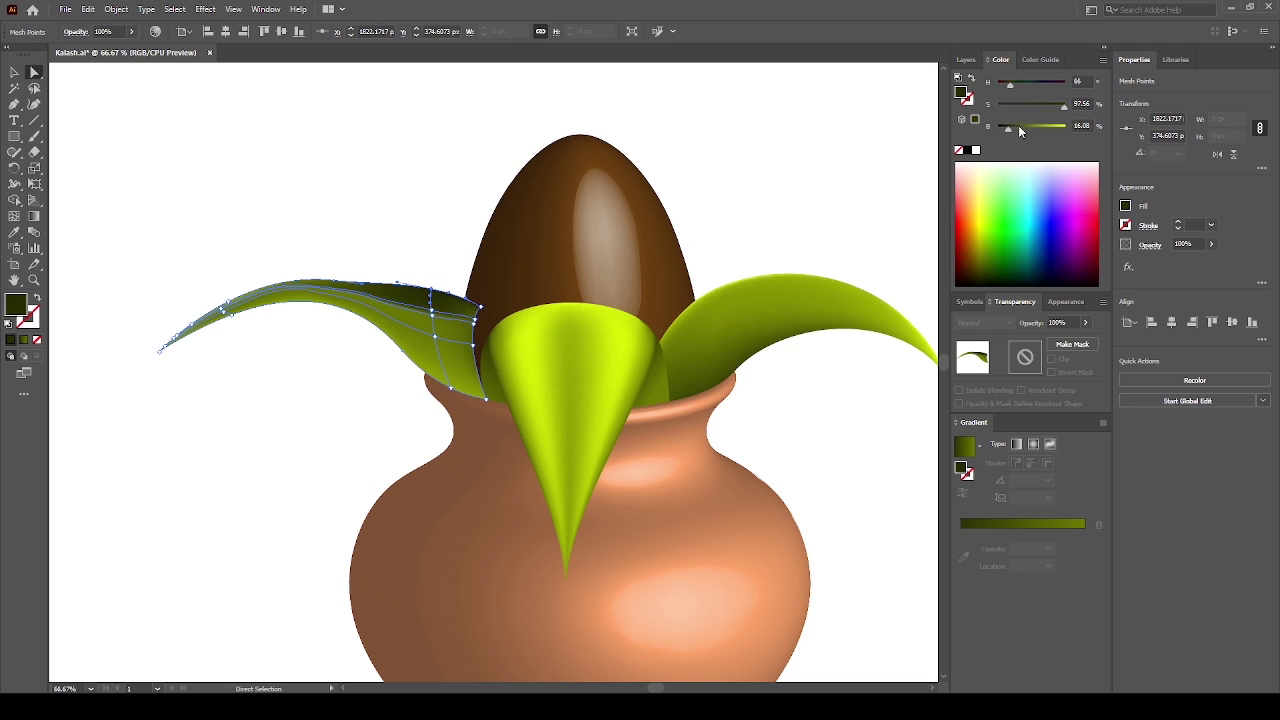
left_click_drag(1012, 126, 1030, 128)
left_click(780, 200)
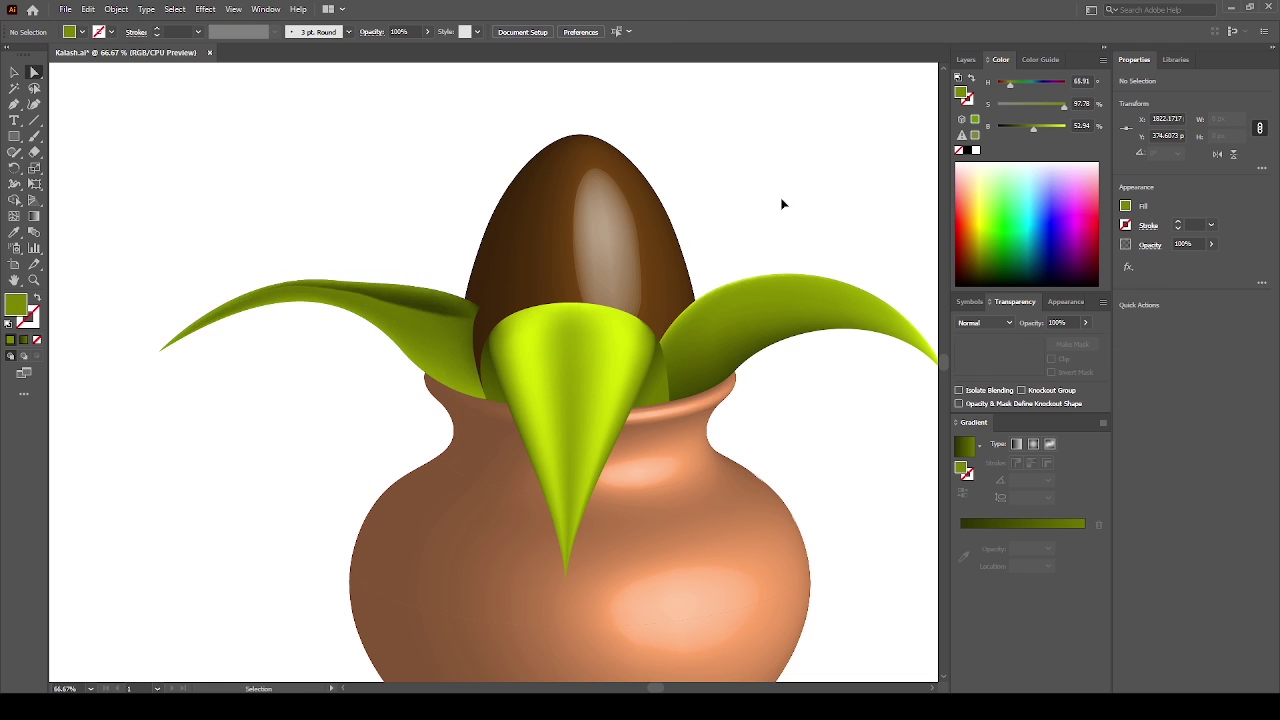
left_click(302, 283)
left_click_drag(302, 282, 336, 273)
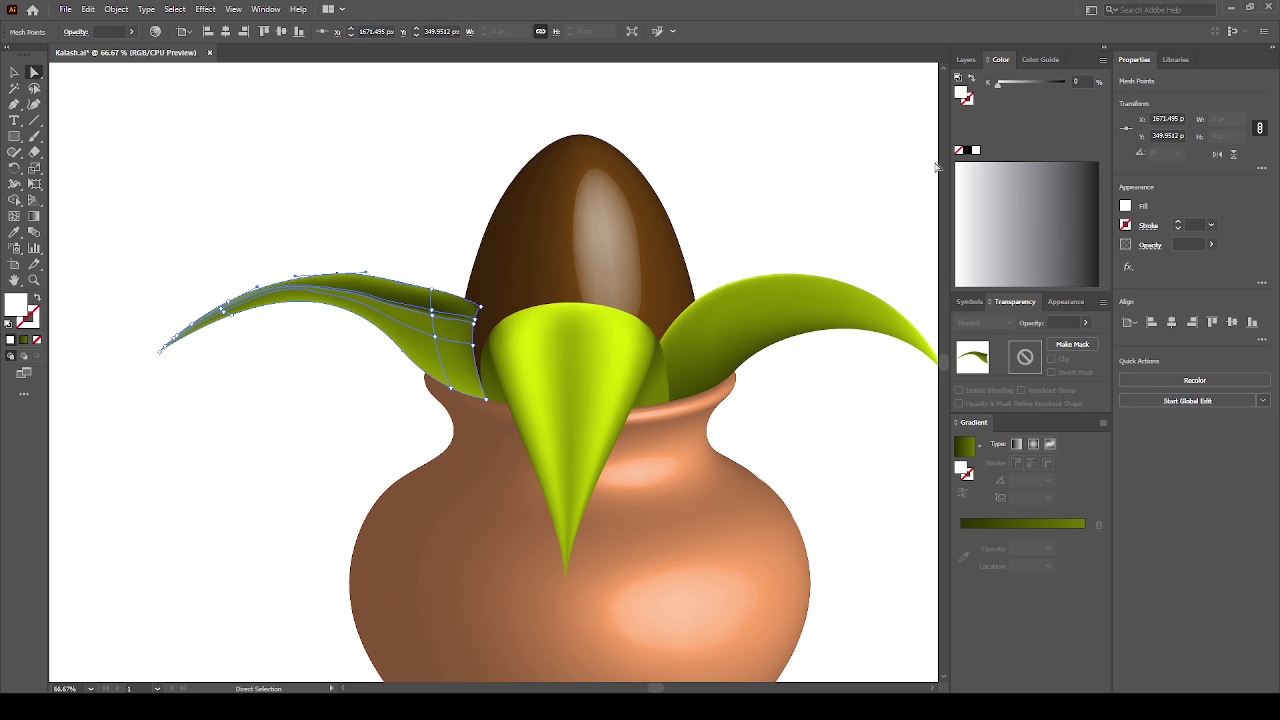
Switch the Color panel to HSB and sample the dark olive green onto the leaf's mesh points
left_click(1103, 60)
left_click(1023, 109)
key("i")
key("ctrl+shift+a")
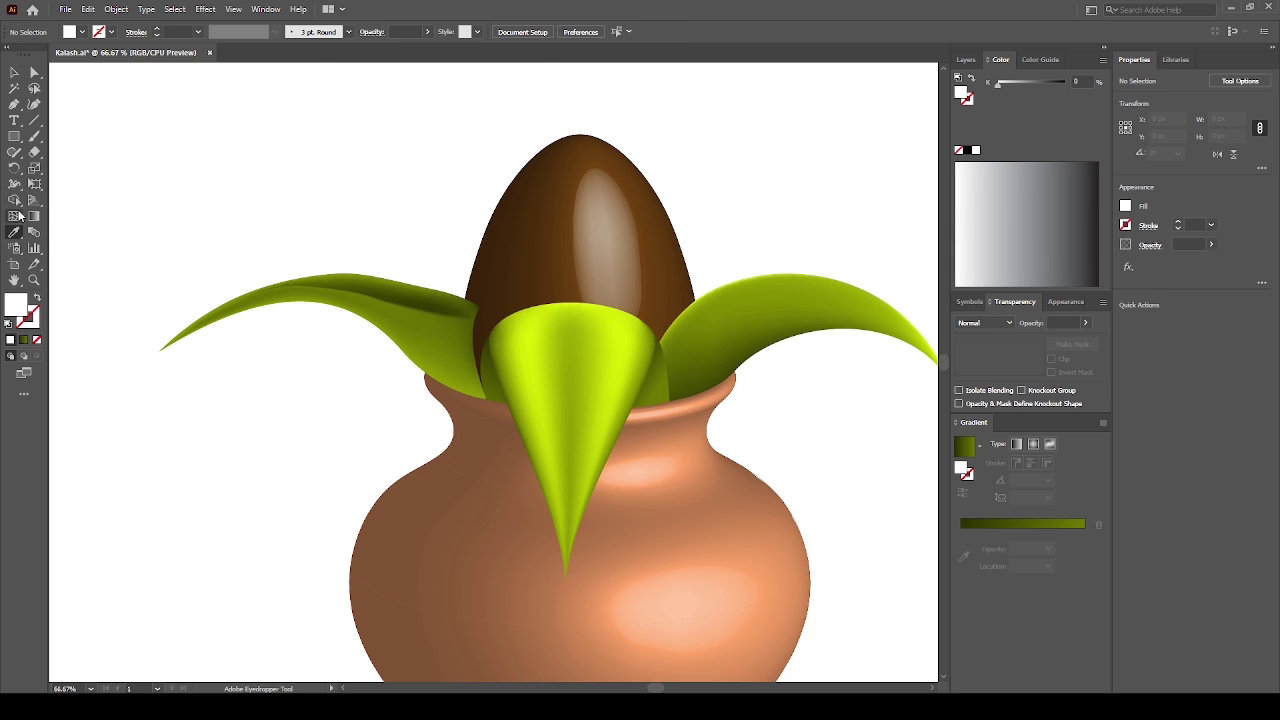
left_click(345, 274, "ctrl")
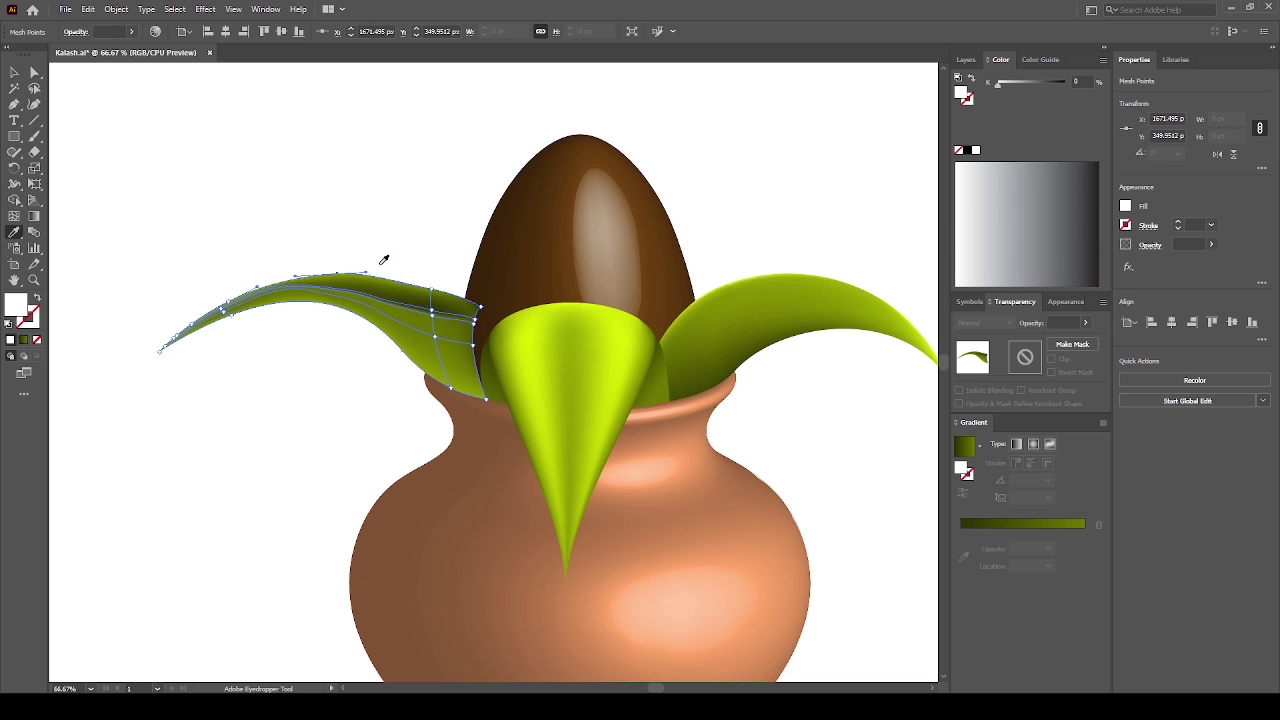
left_click(411, 290)
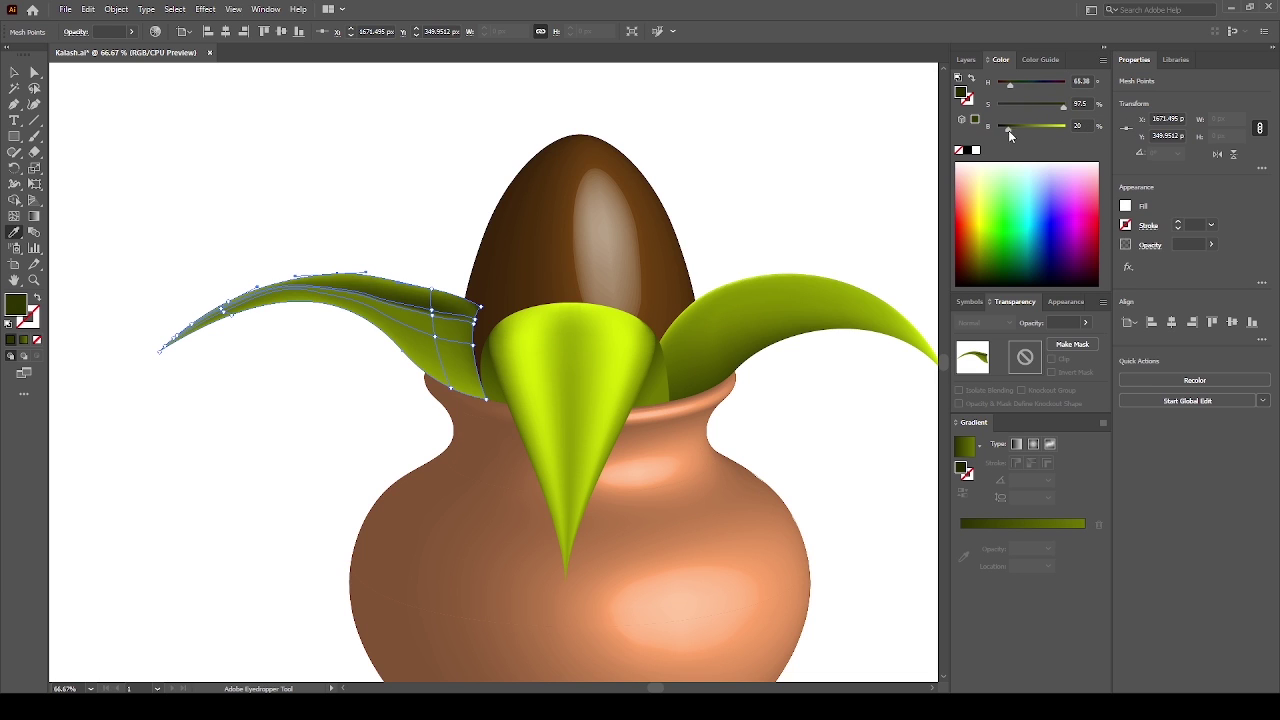
Reselect the left leaf mesh and pick a single mesh point on it
left_click(836, 191, "ctrl")
left_click(370, 290)
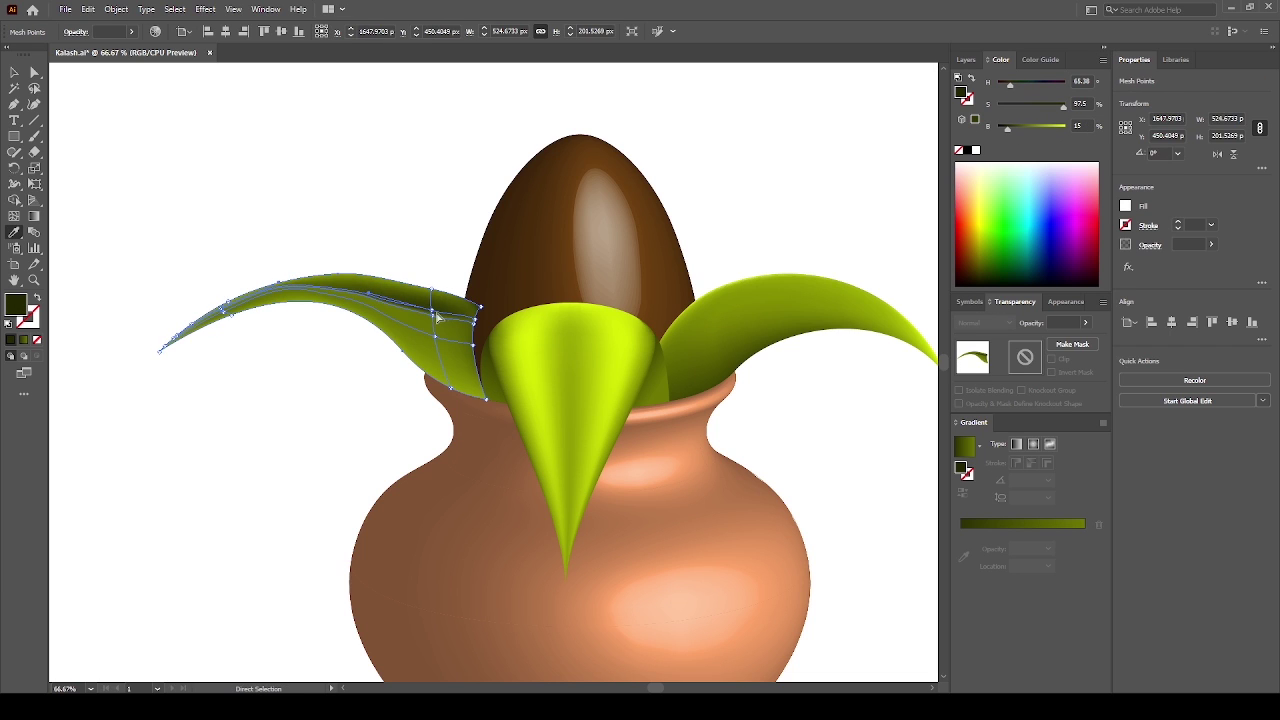
left_click(414, 251)
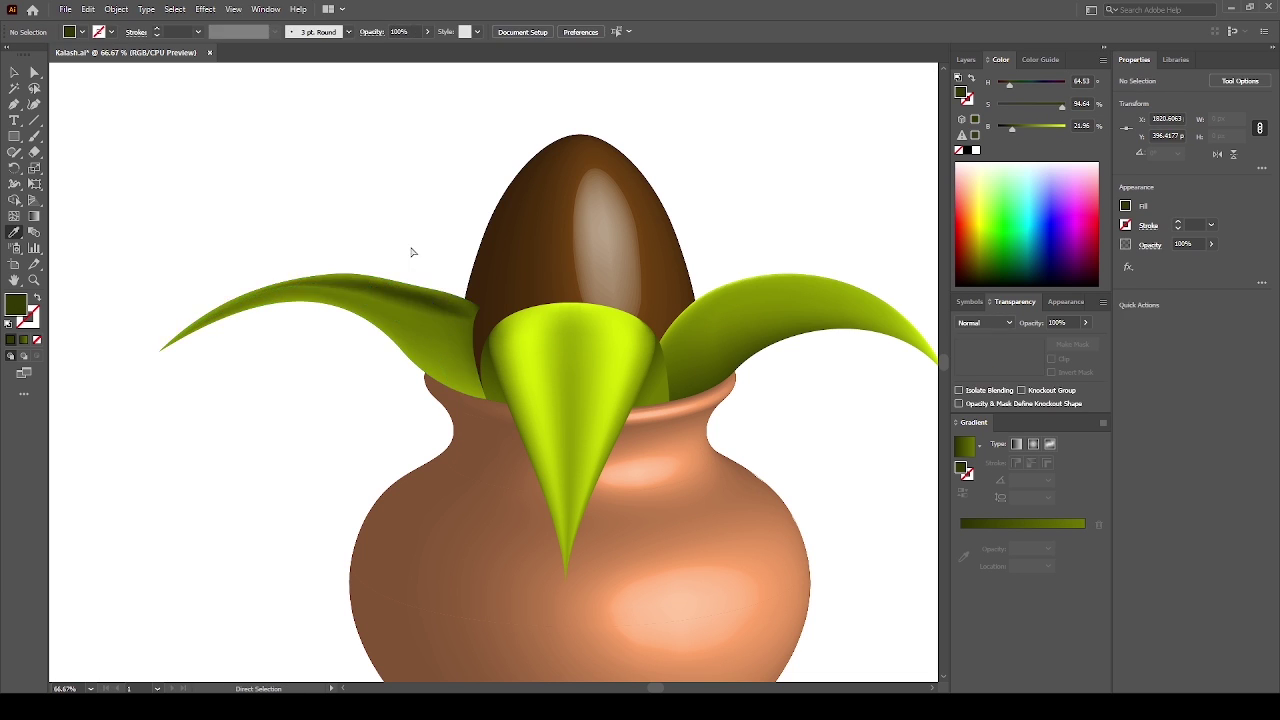
scroll(435, 265, "down", 1)
left_click(483, 287)
left_click(441, 277)
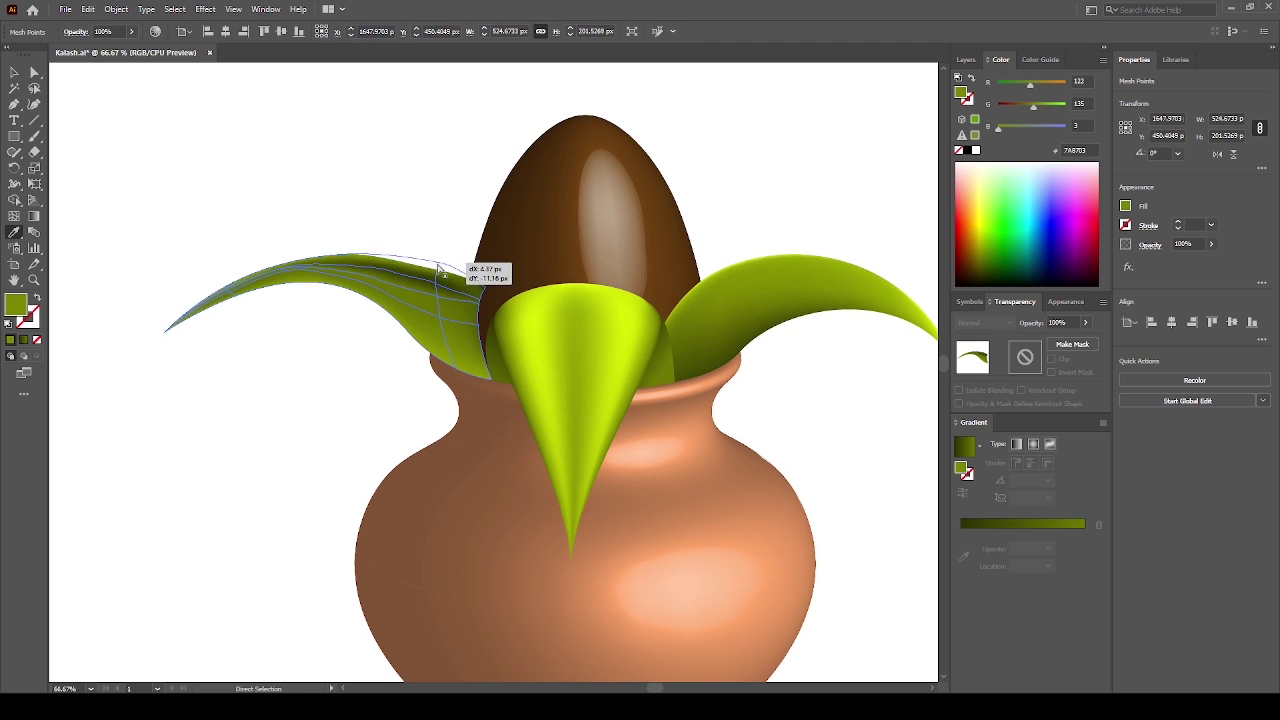
scroll(484, 285, "left", 1)
left_click(458, 255)
Nudge a mesh point on the left leaf's lower right edge down slightly
scroll(414, 229, "down", 1)
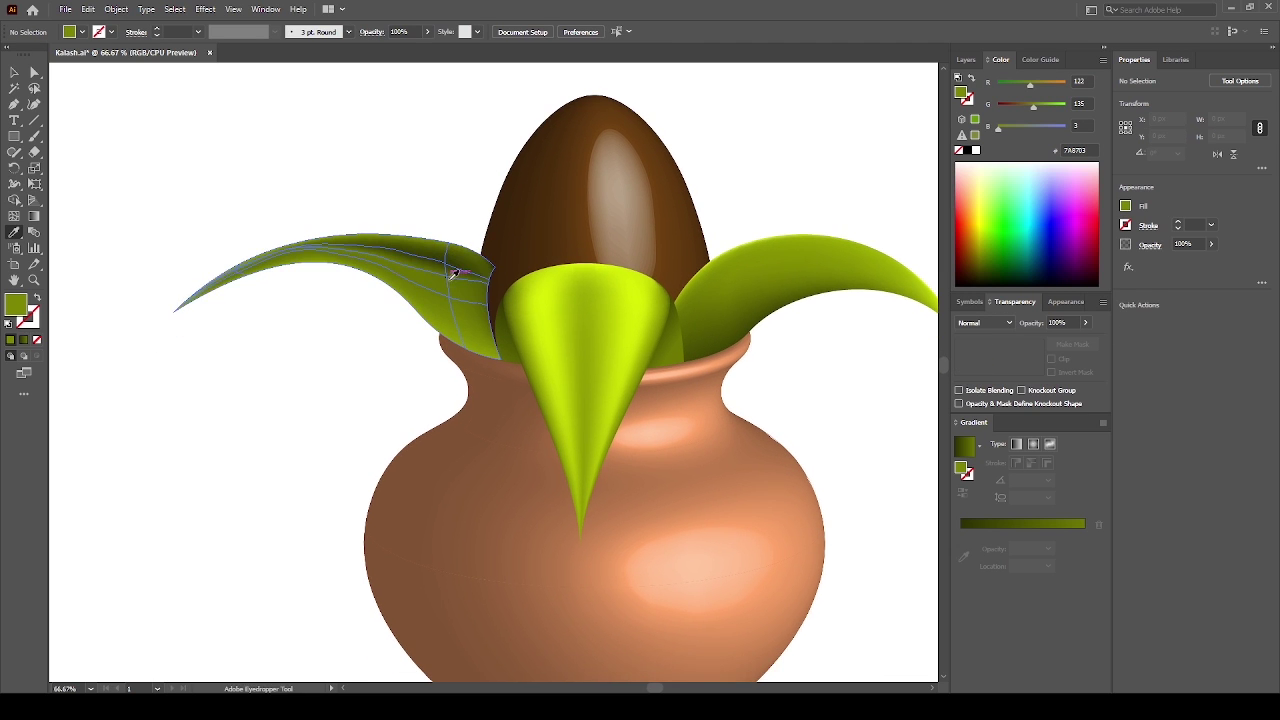
scroll(447, 280, "up", 1)
scroll(447, 280, "left", 2)
left_click(490, 313)
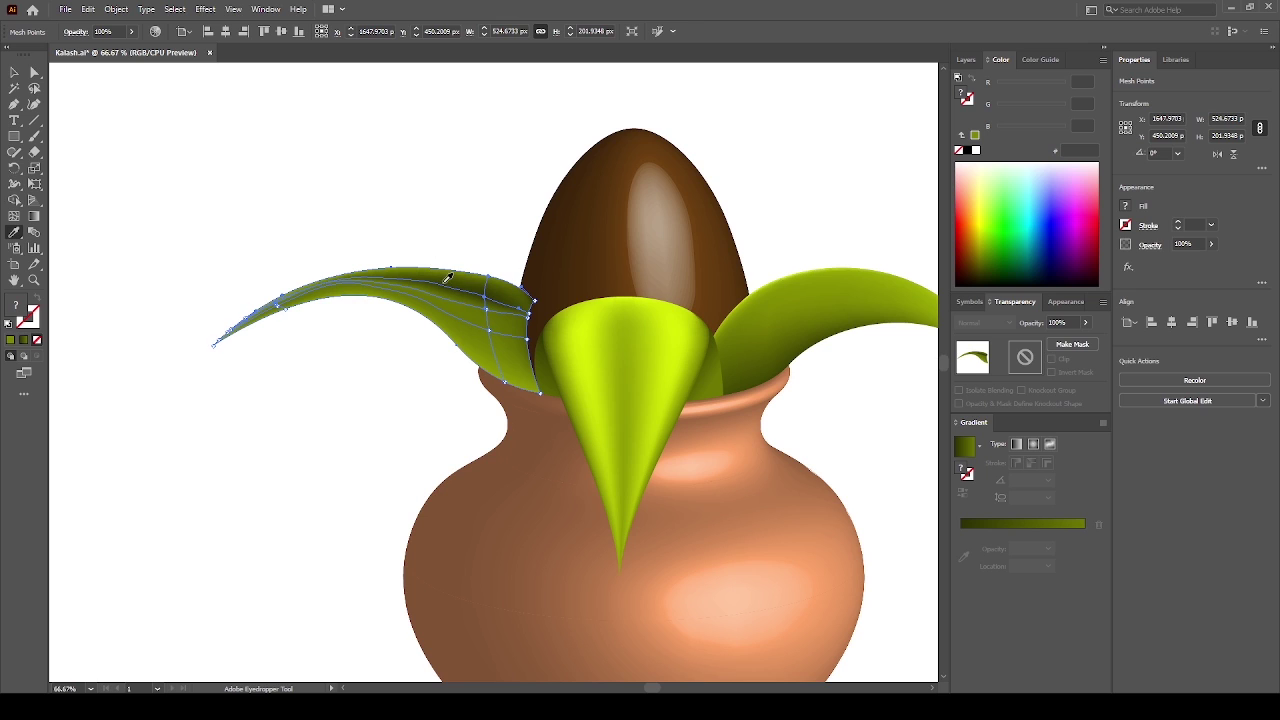
left_click(33, 75)
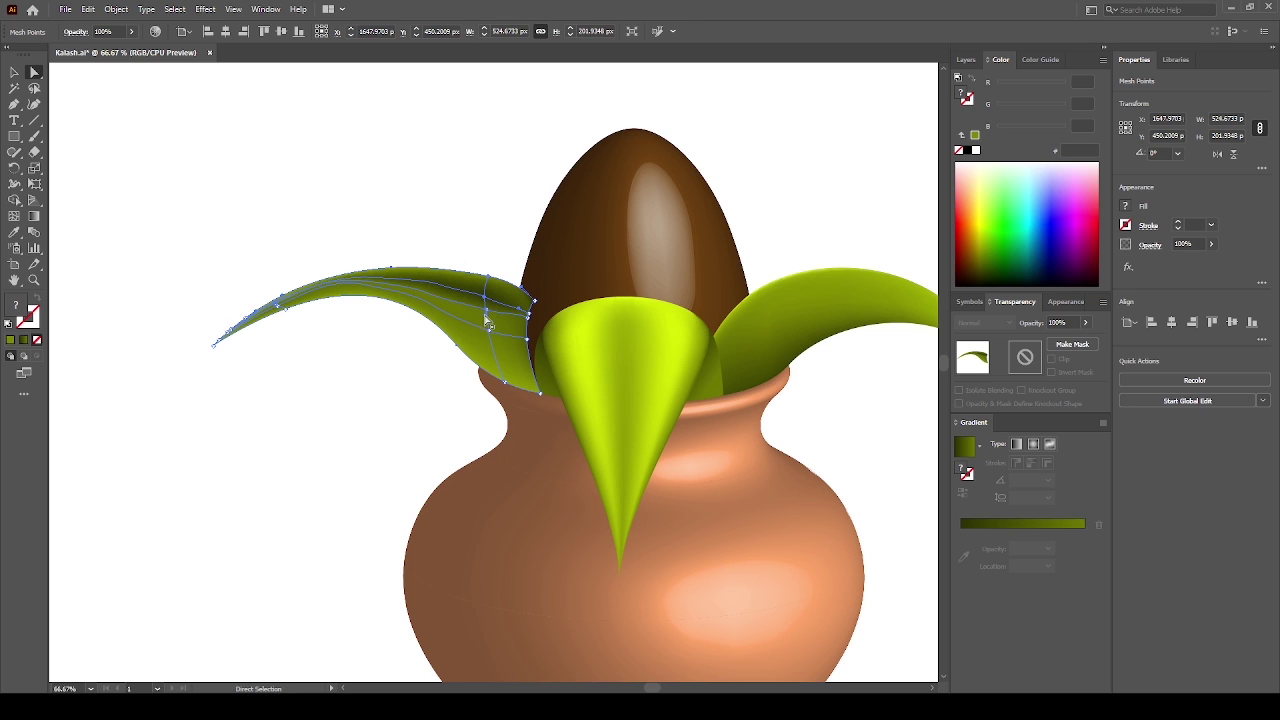
left_click(500, 315)
mouse_move(500, 315)
left_mouse_down()
mouse_move(510, 332)
mouse_move(500, 323)
left_mouse_up()
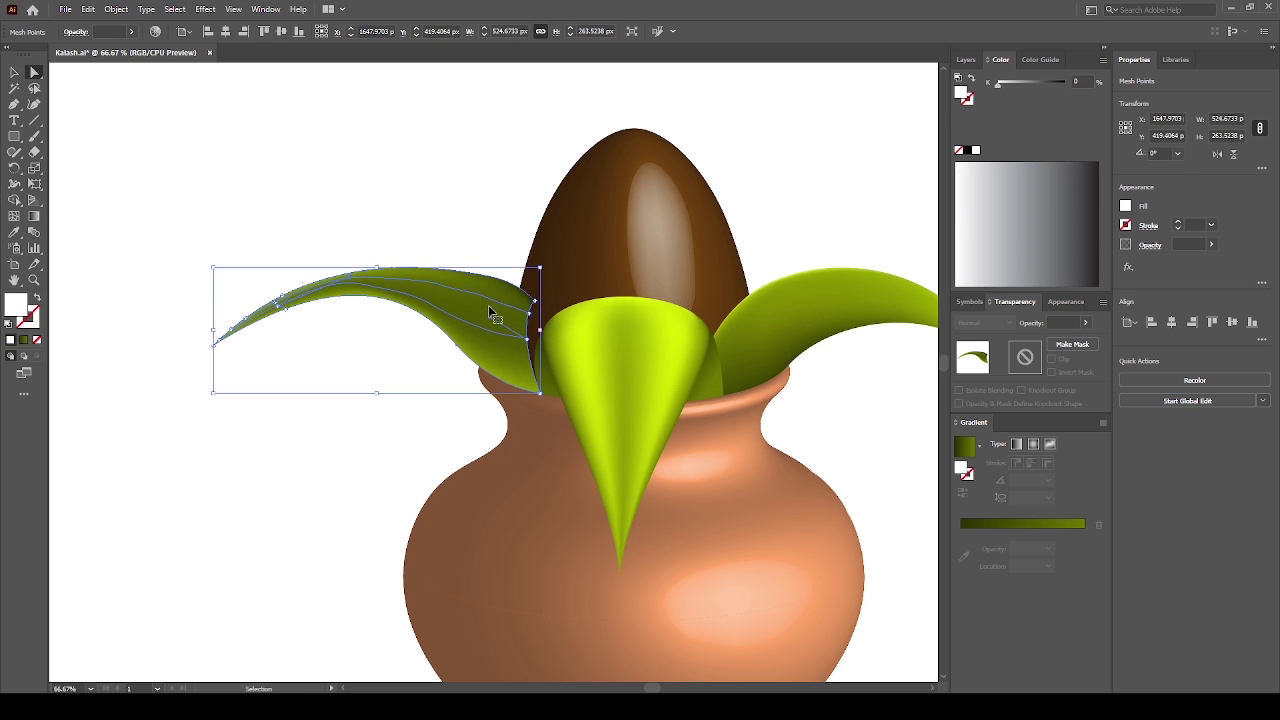
Drag six mesh points to reshape the left leaf and redistribute its shading
left_click_drag(486, 336, 497, 294)
left_click_drag(430, 330, 480, 372)
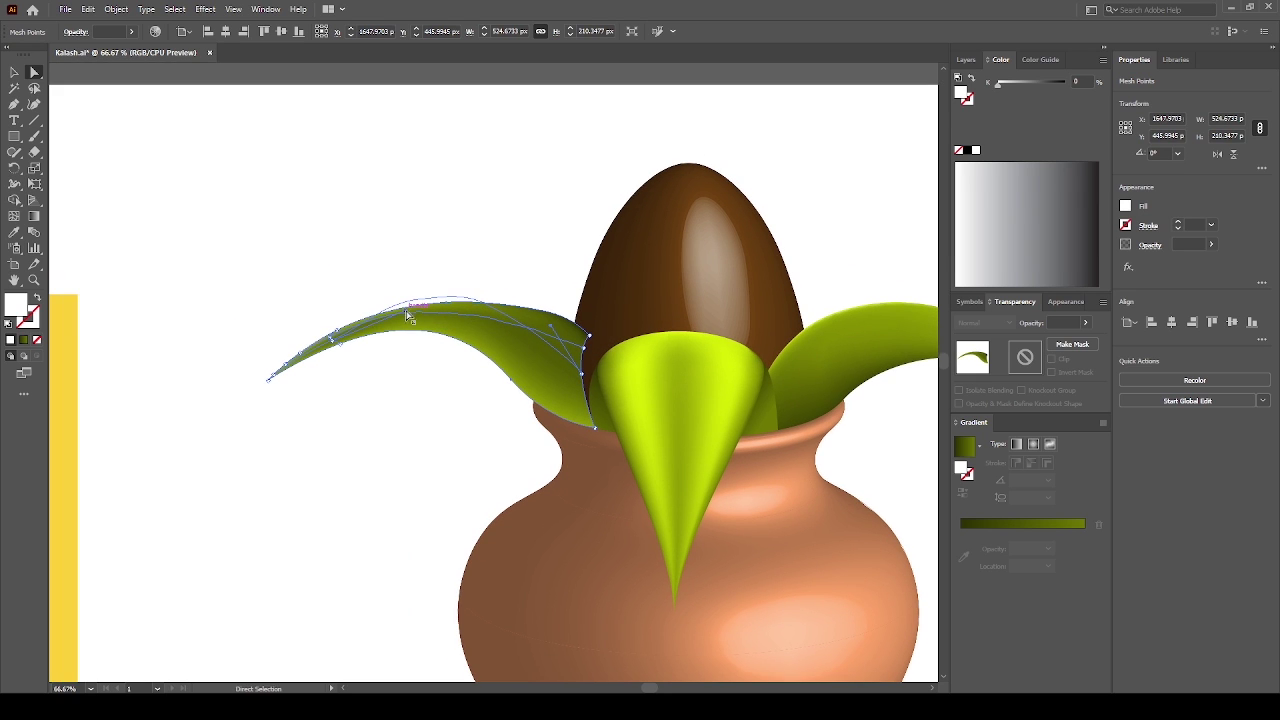
mouse_move(434, 337)
left_mouse_down()
mouse_move(550, 335)
mouse_move(586, 357)
left_mouse_up()
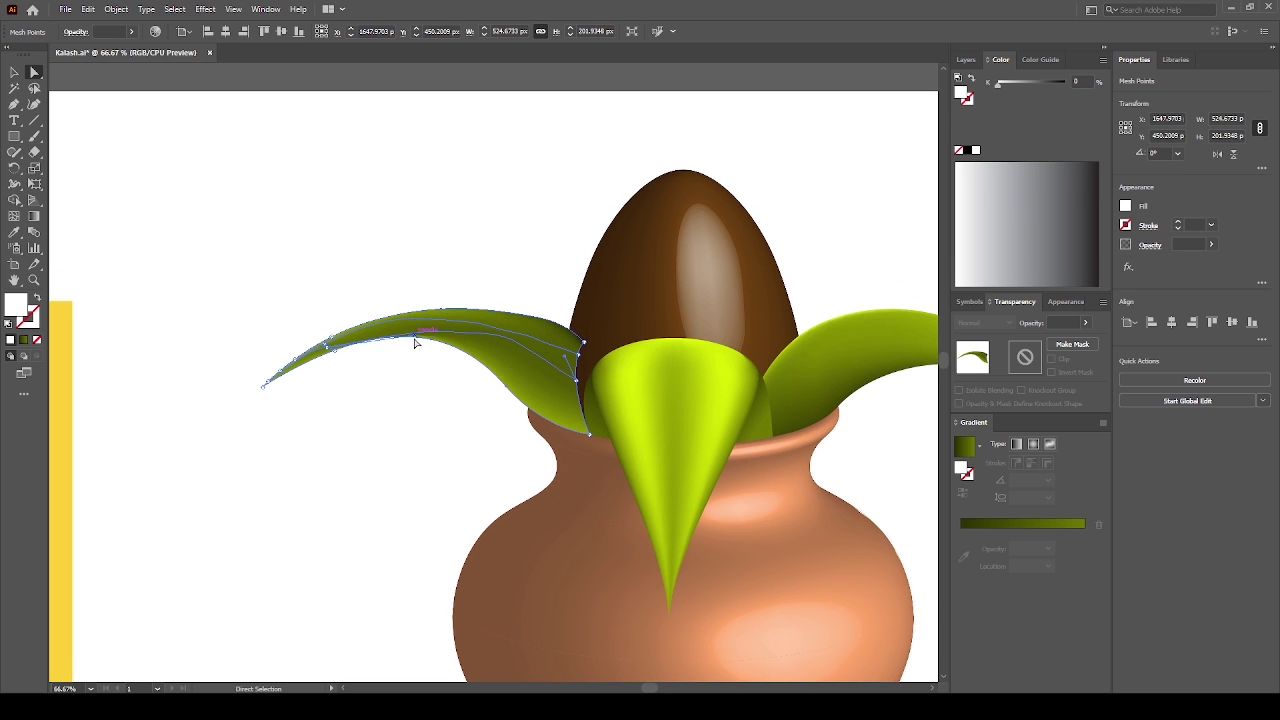
left_click_drag(414, 340, 430, 308)
left_click_drag(569, 371, 519, 366)
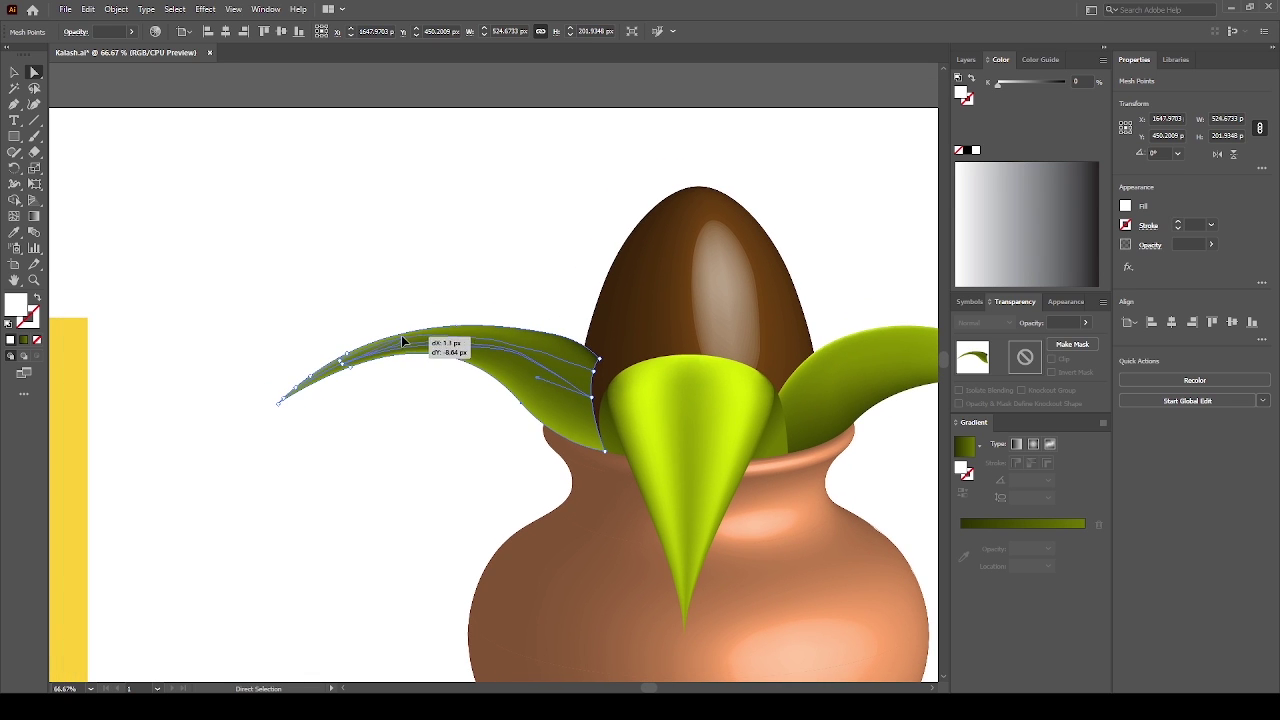
mouse_move(534, 378)
left_mouse_down()
mouse_move(545, 390)
mouse_move(532, 386)
left_mouse_up()
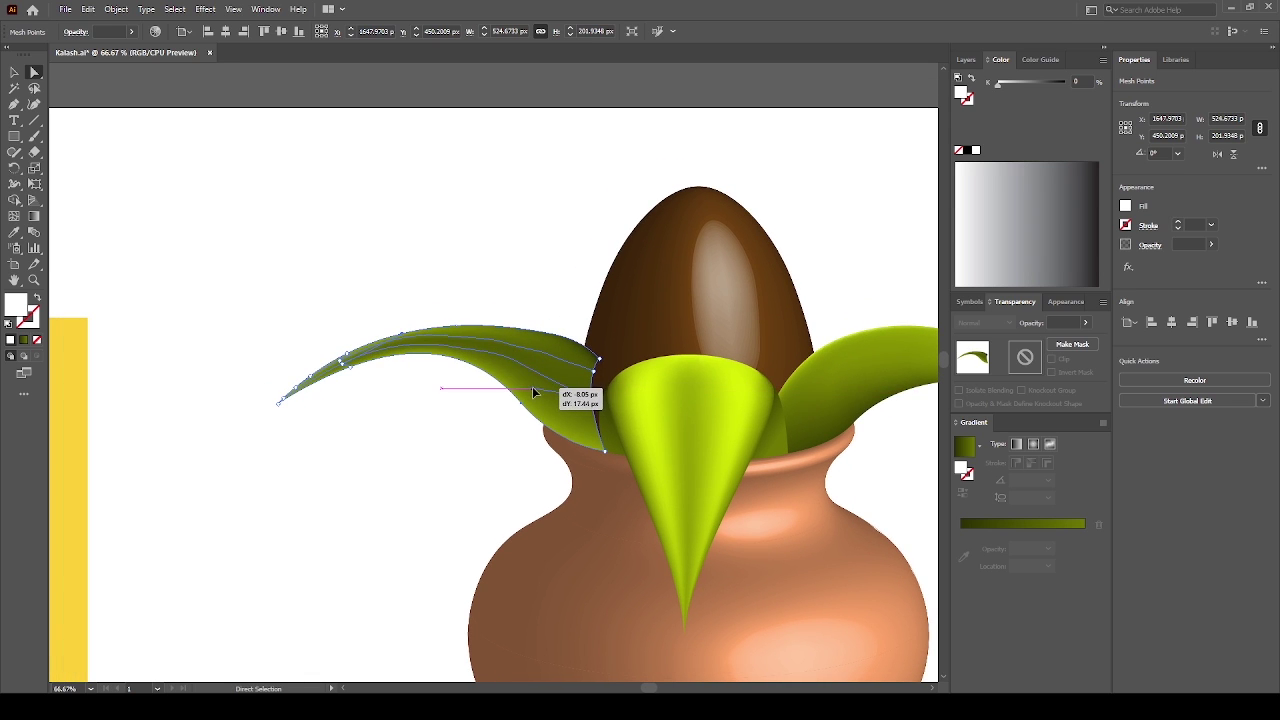
Reselect the left leaf mesh and nudge a point up and left
left_click_drag(503, 280, 446, 255)
left_click(463, 340)
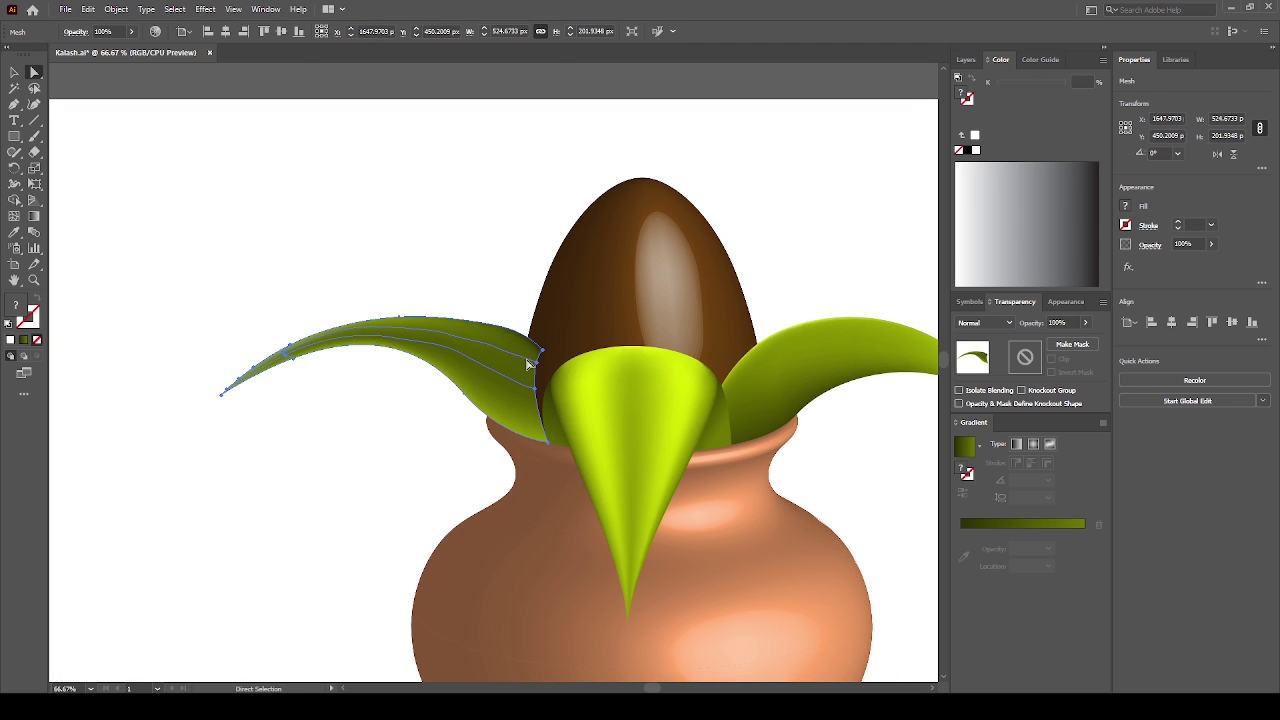
left_click_drag(484, 336, 478, 332)
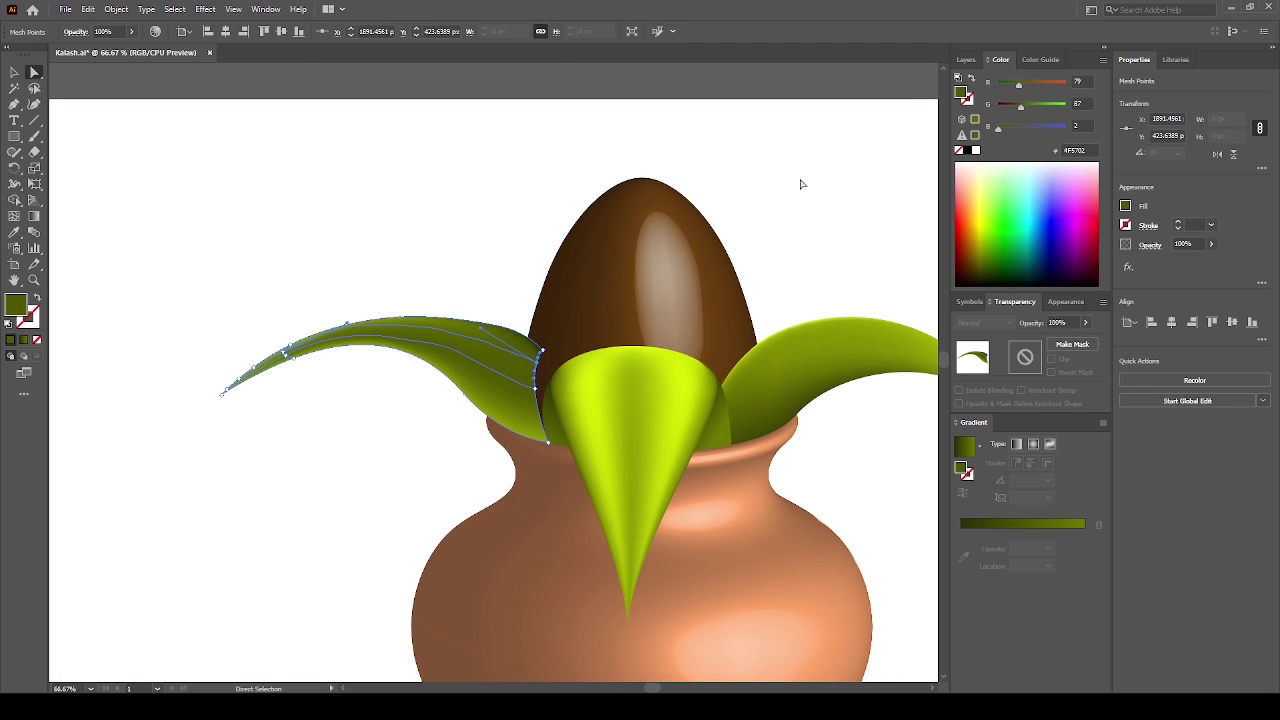
key("ctrl")
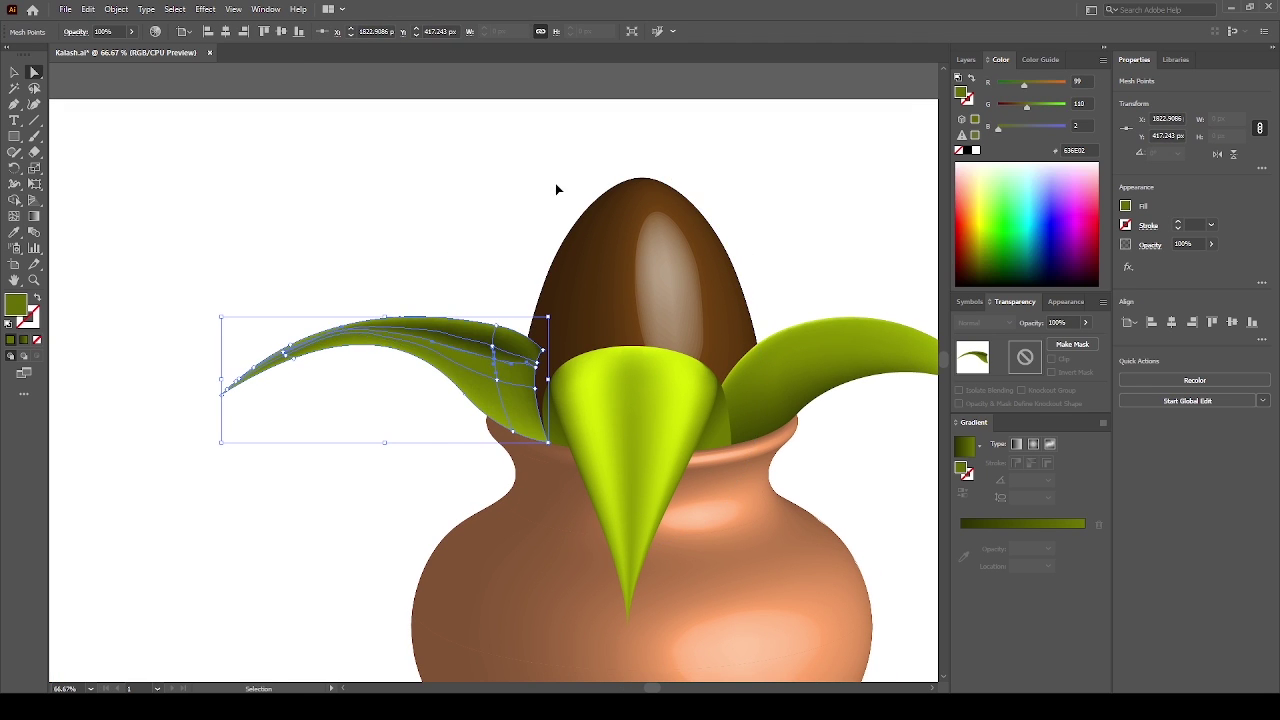
left_click(543, 189)
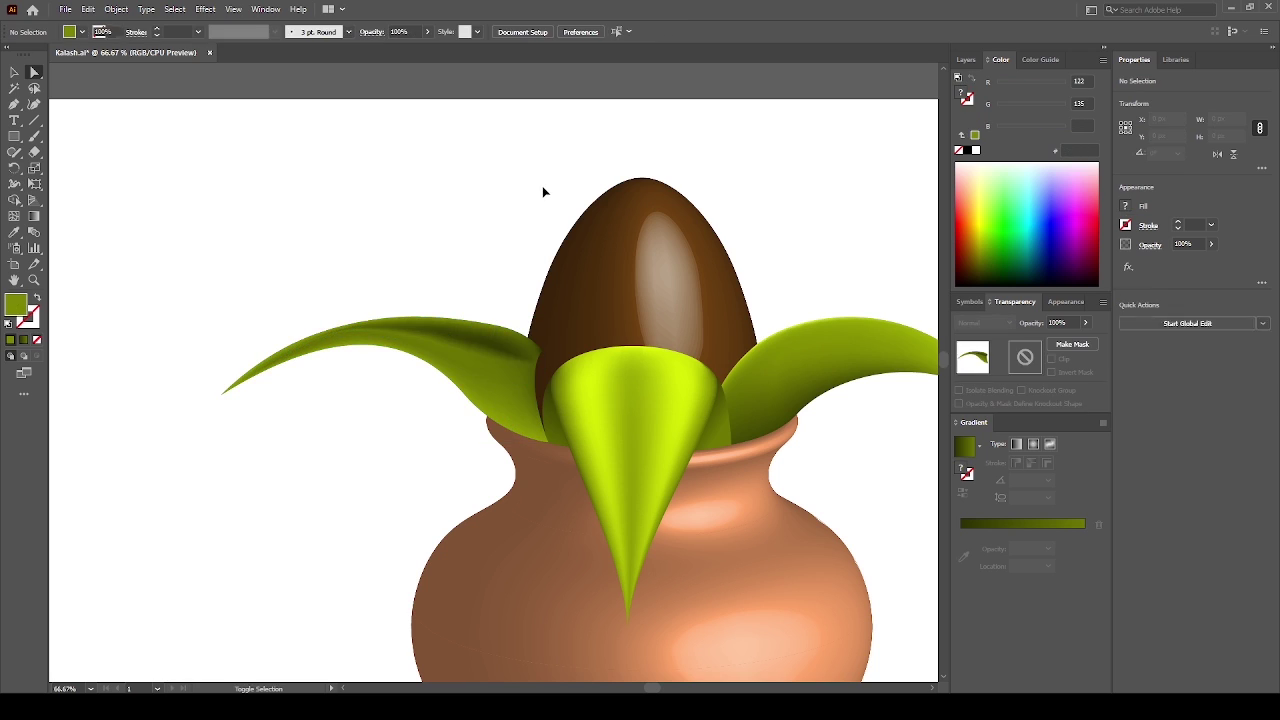
left_click(533, 366)
left_click(374, 231)
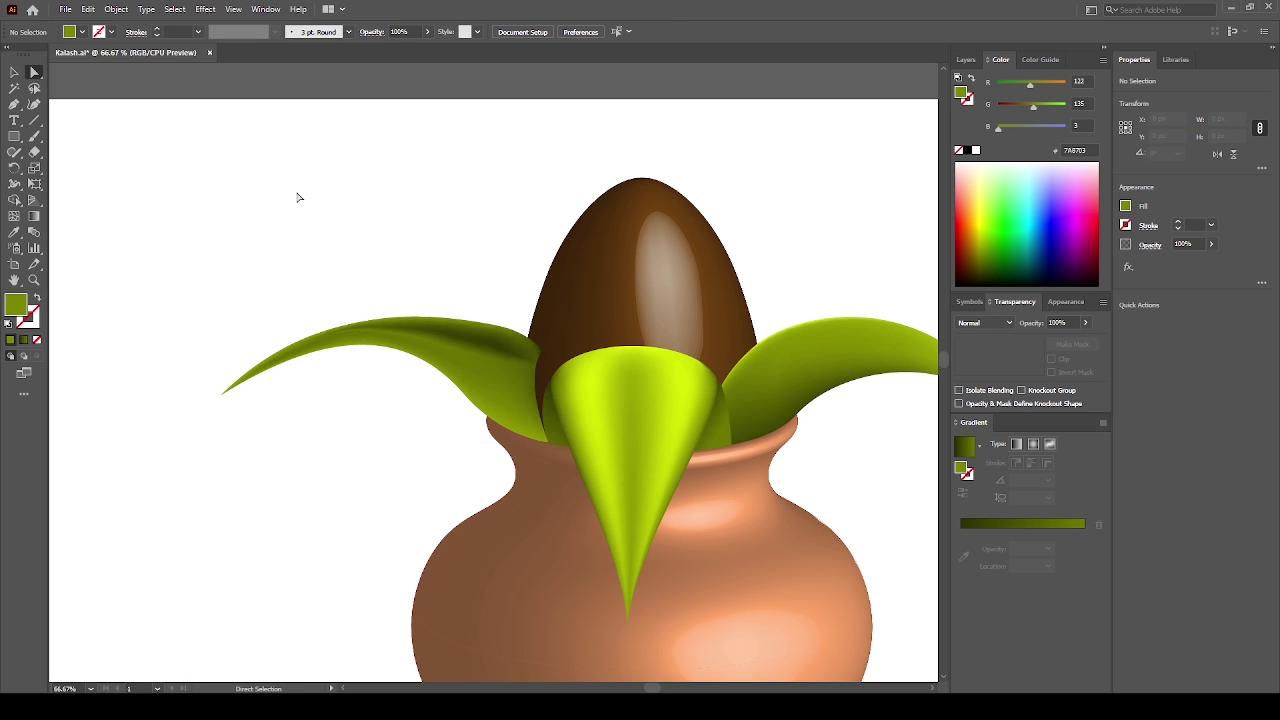
left_click(539, 375)
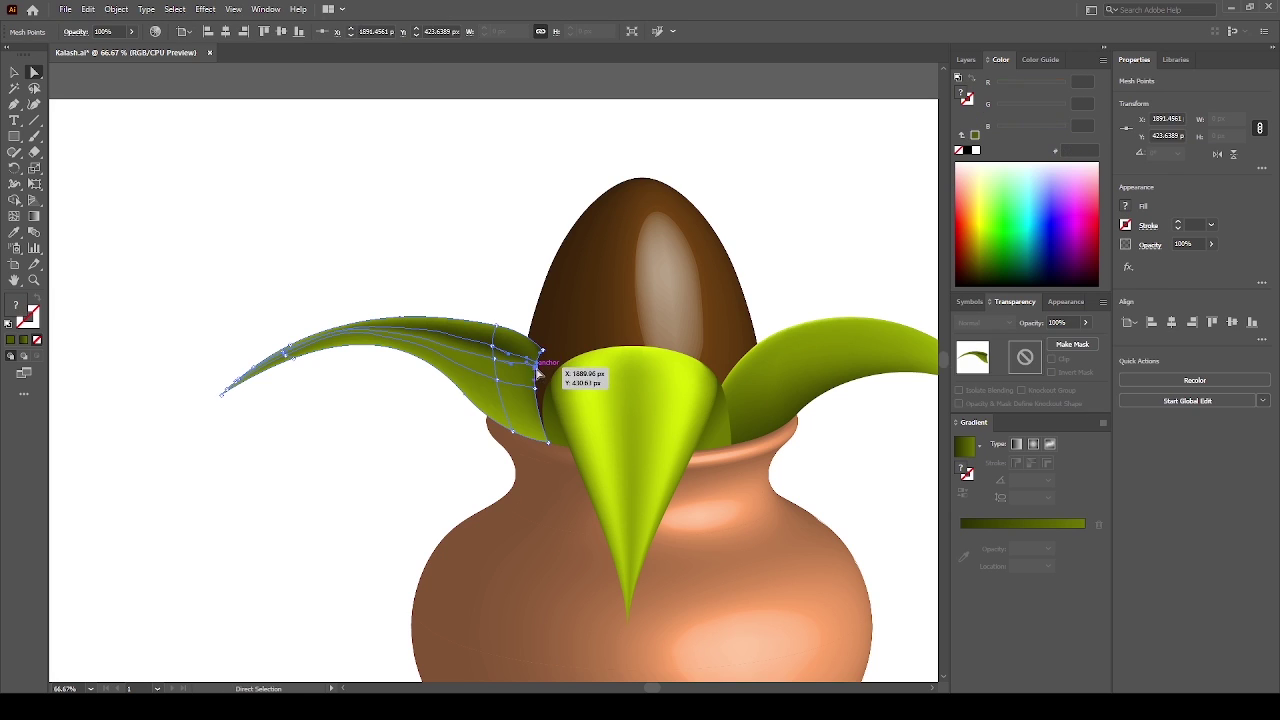
key("a")
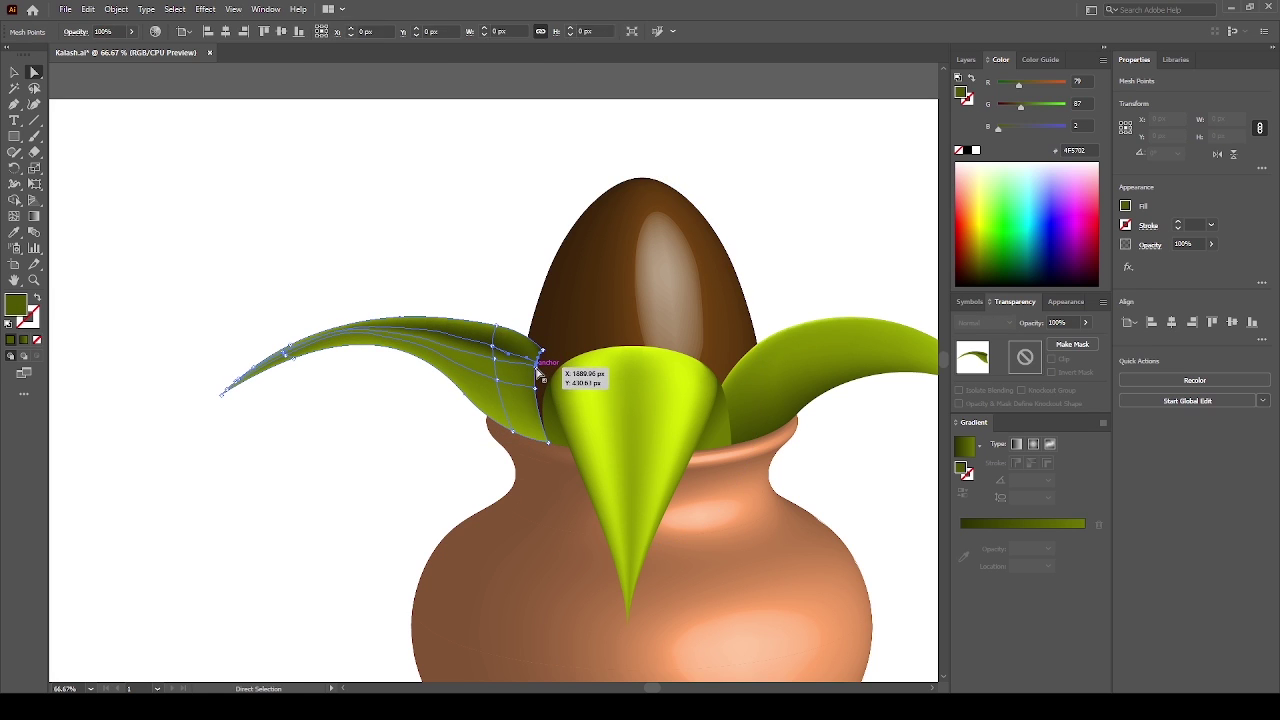
key("u")
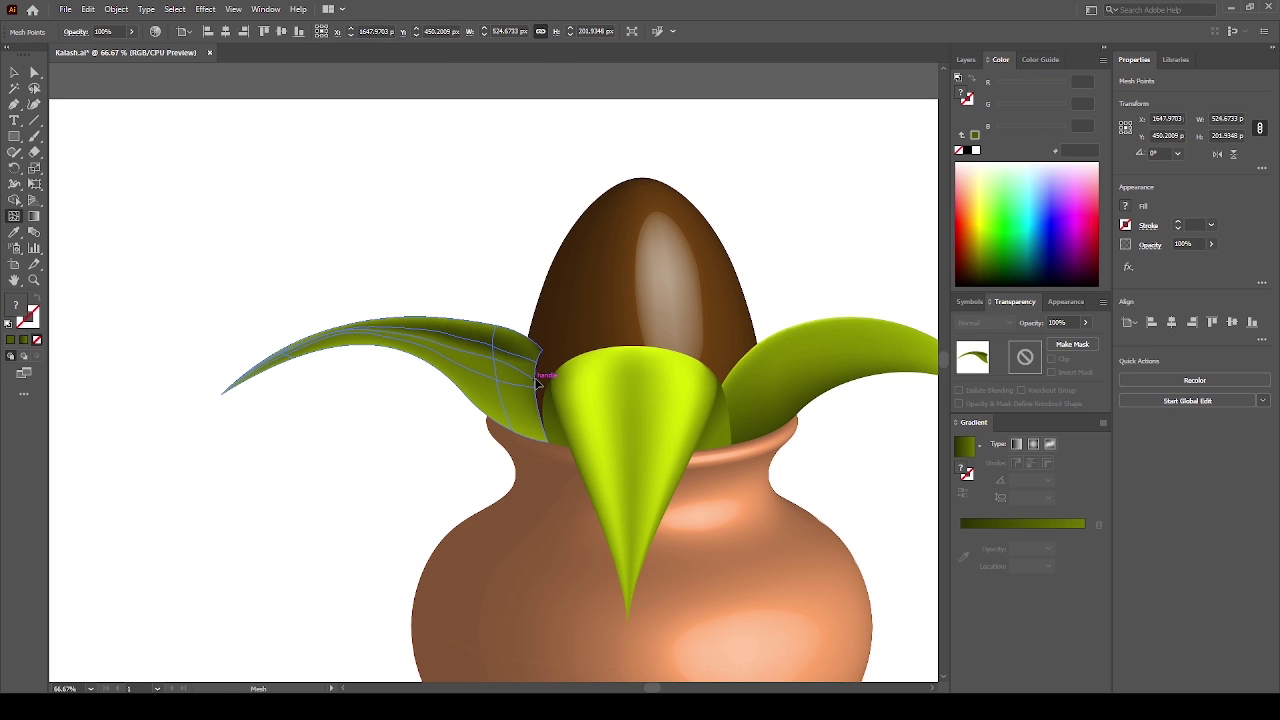
Slide a mesh point near the leaf base down-left and inspect the neighbouring points
left_click(537, 362)
mouse_move(526, 367)
left_mouse_down()
mouse_move(495, 368)
mouse_move(499, 383)
left_mouse_up()
left_click(497, 346)
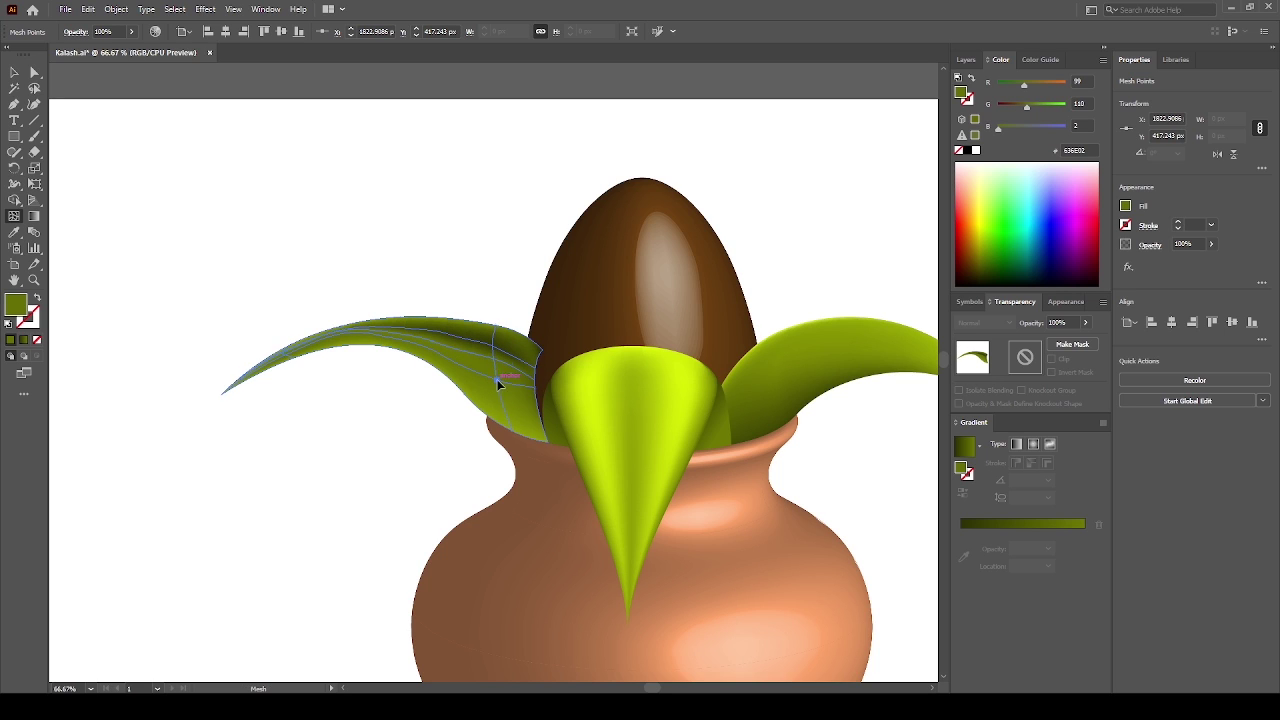
left_click(488, 373)
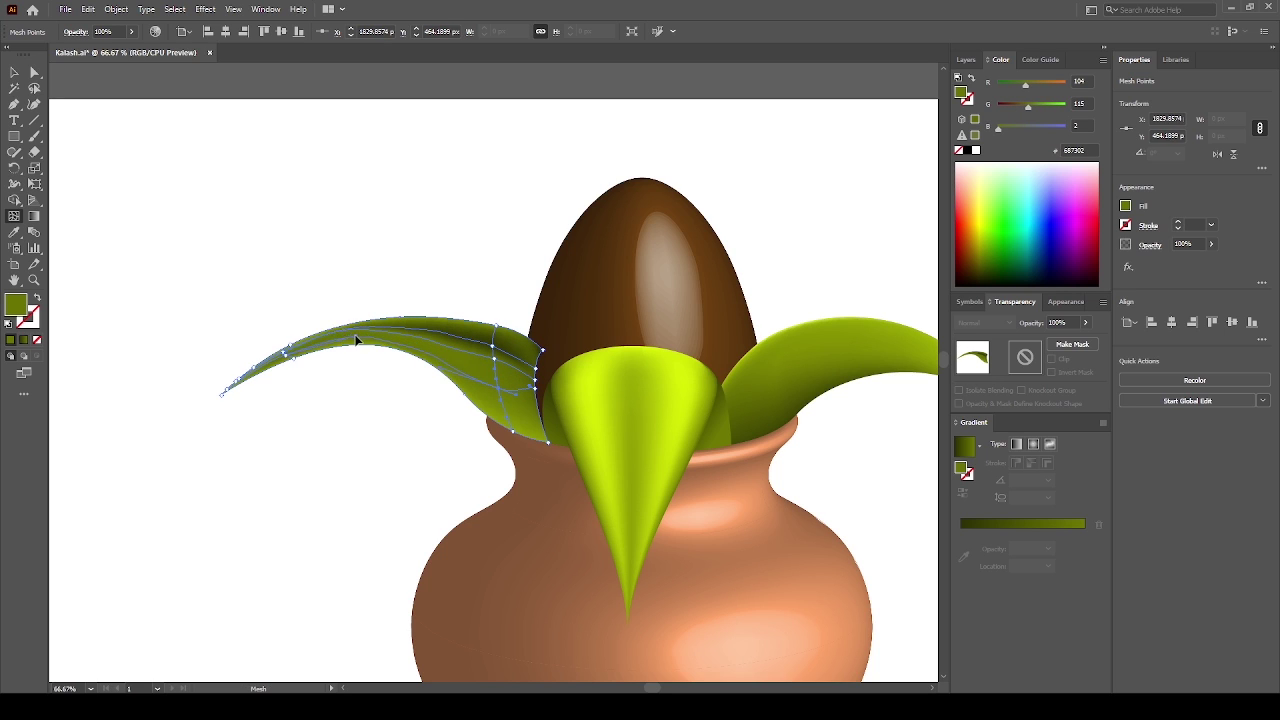
left_click(496, 349)
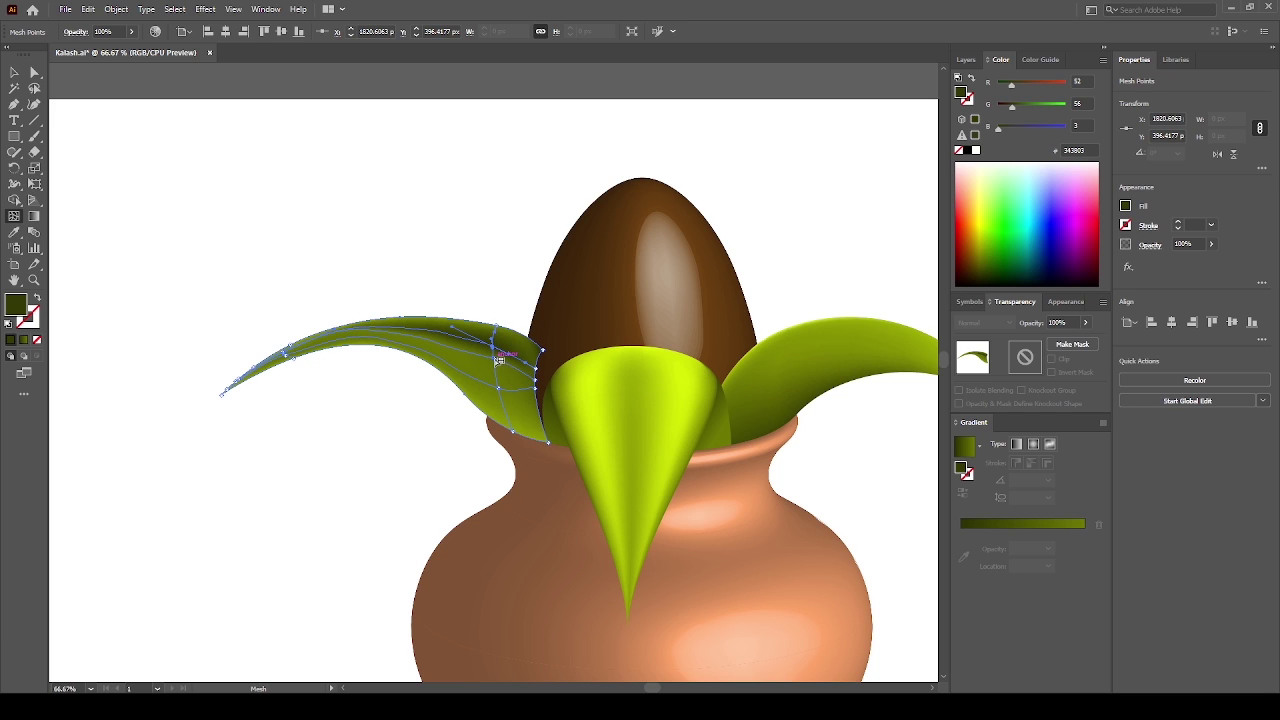
left_click(499, 358)
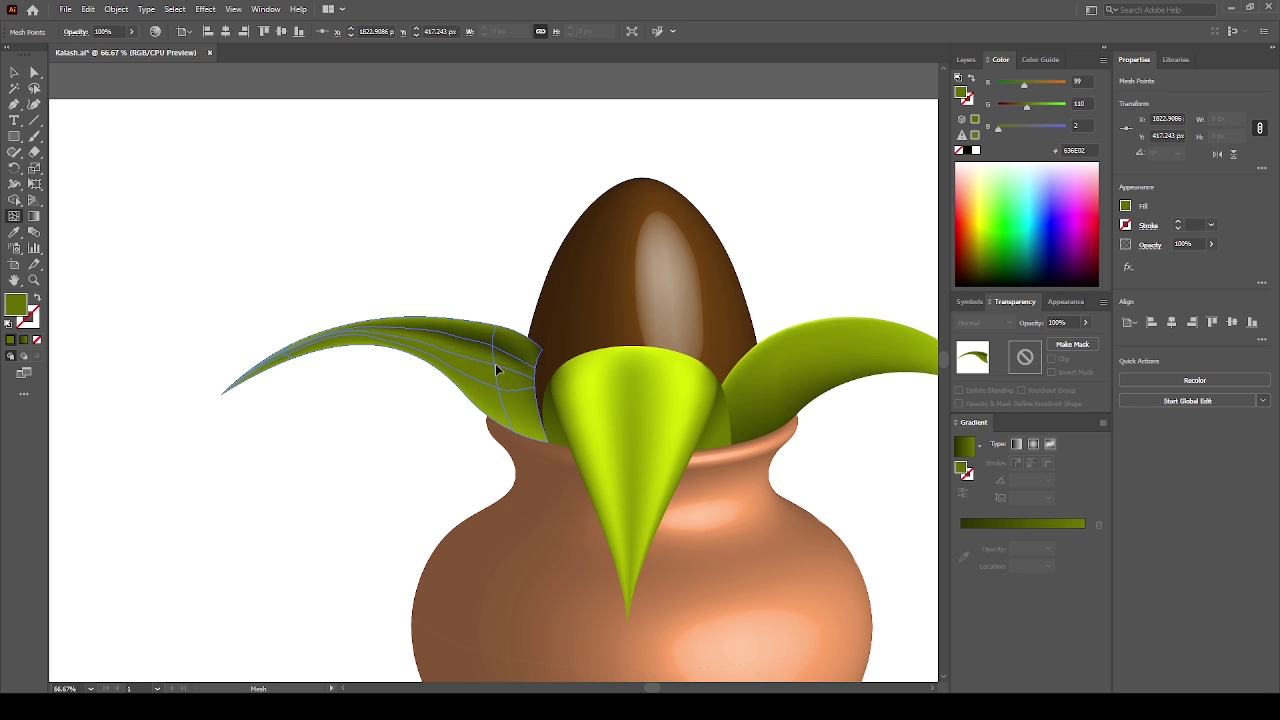
left_click(477, 266)
left_click_drag(476, 221, 464, 169)
Check the left leaf and coconut objects and bring the pot into view
scroll(490, 110, "down", 1)
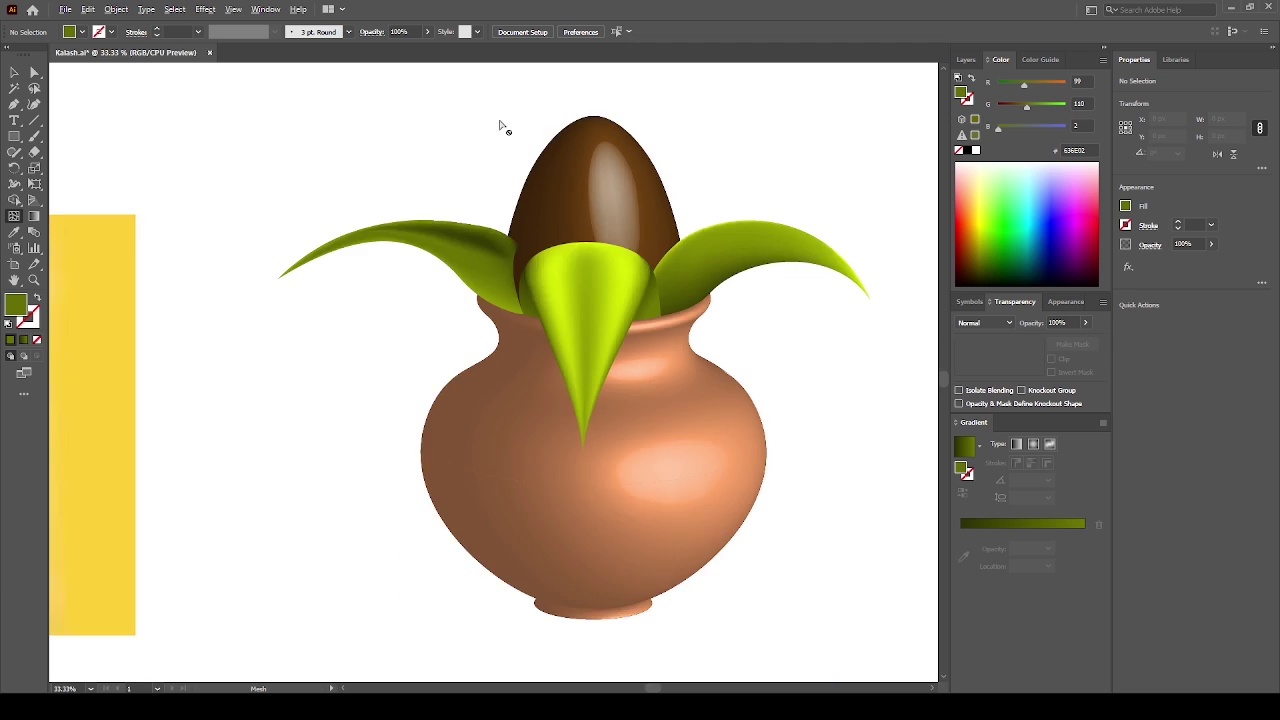
scroll(666, 220, "down", 2)
scroll(697, 257, "up", 1)
scroll(697, 250, "up", 1)
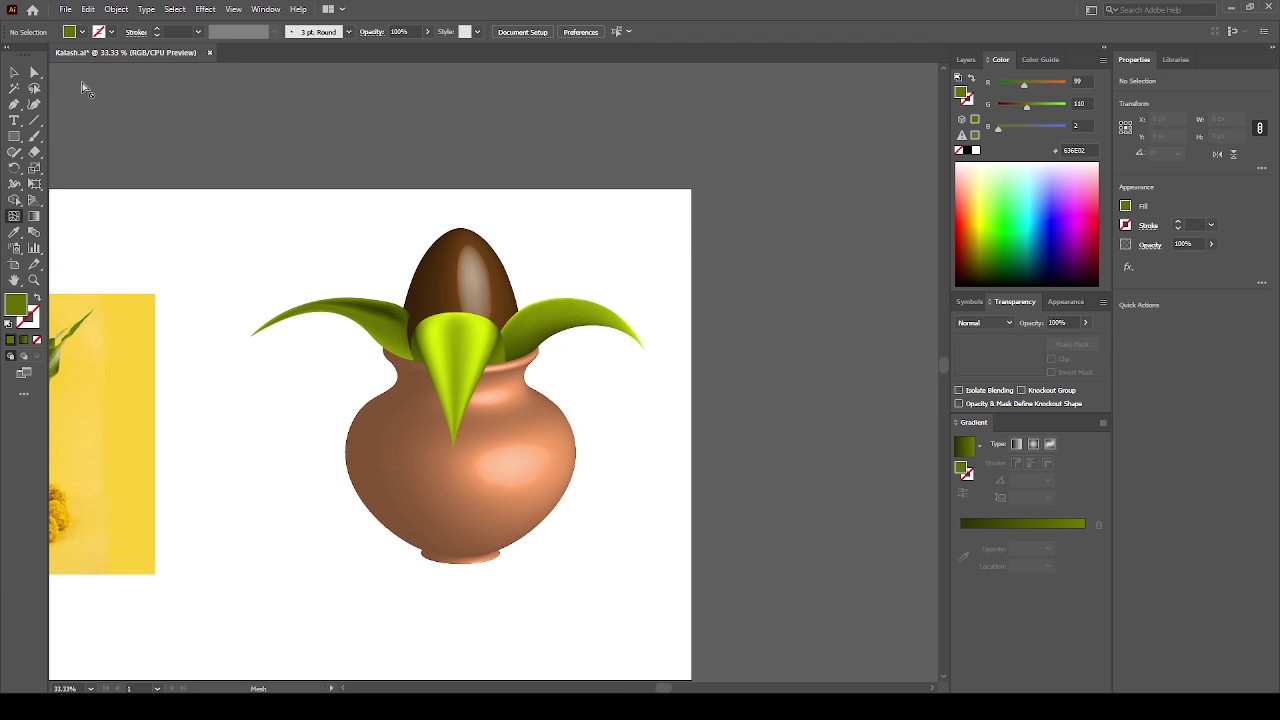
key("a")
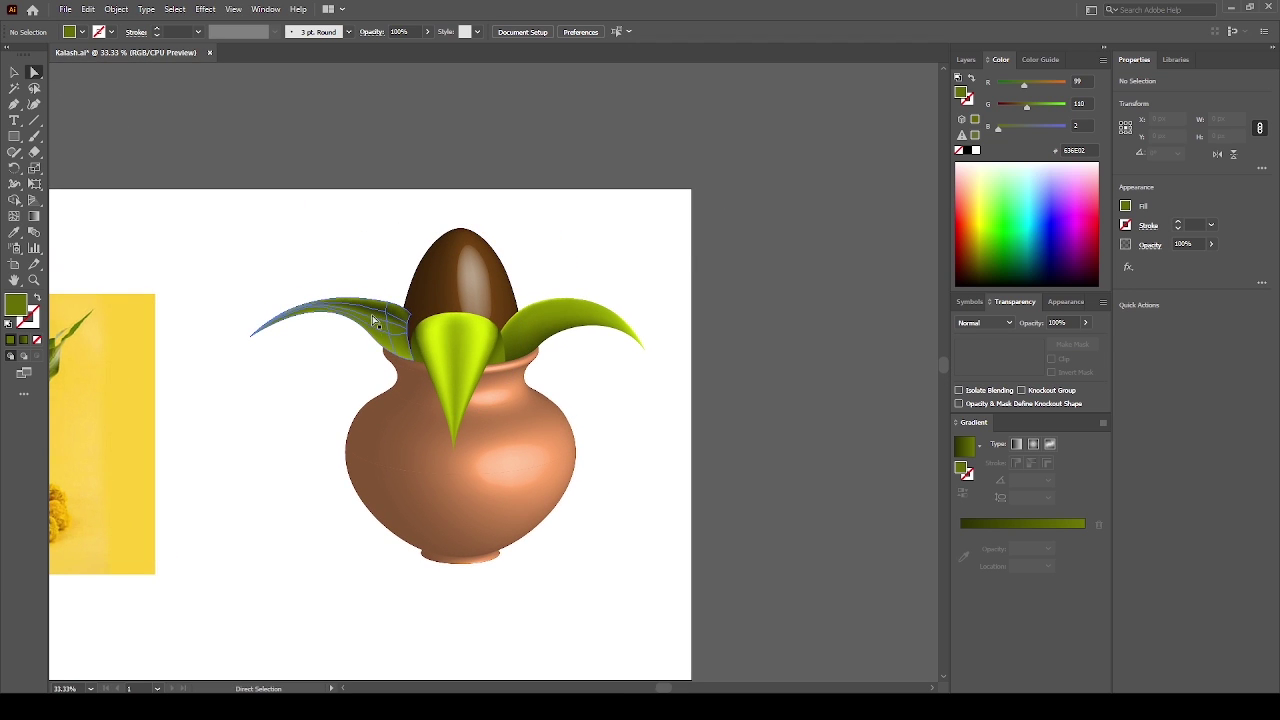
key("v")
left_click(372, 308)
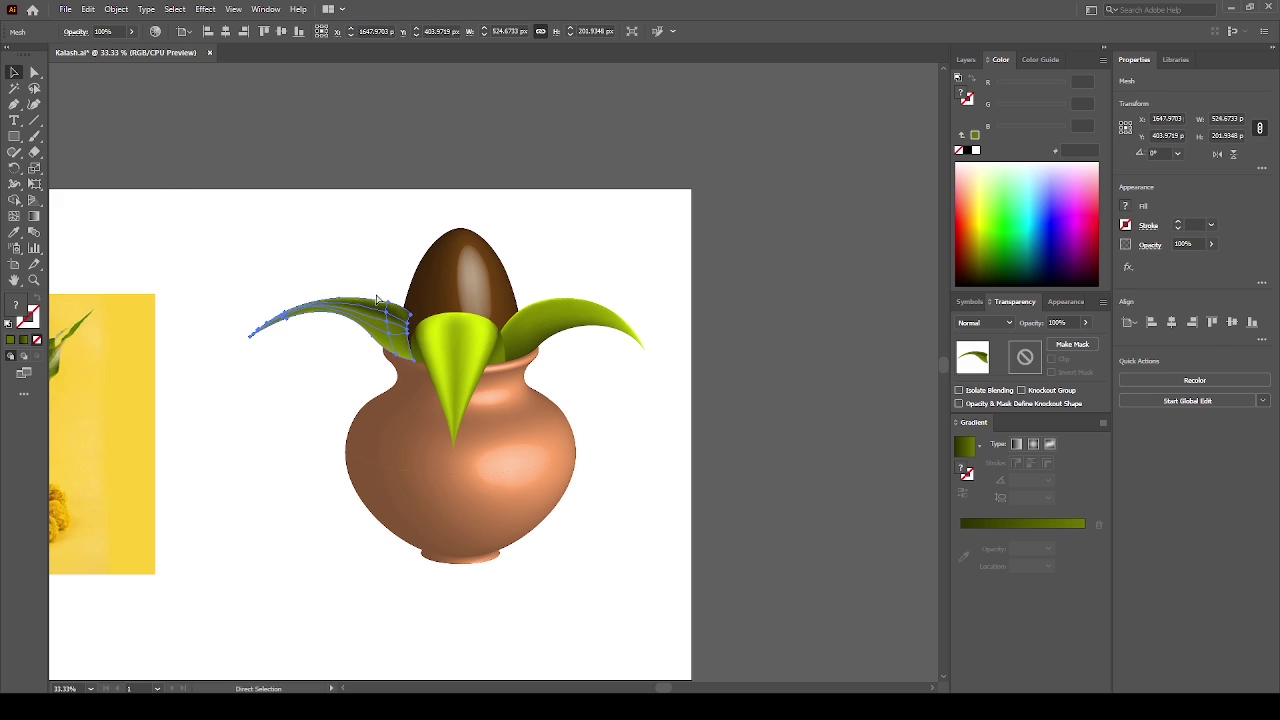
left_click(437, 310)
left_click(338, 228)
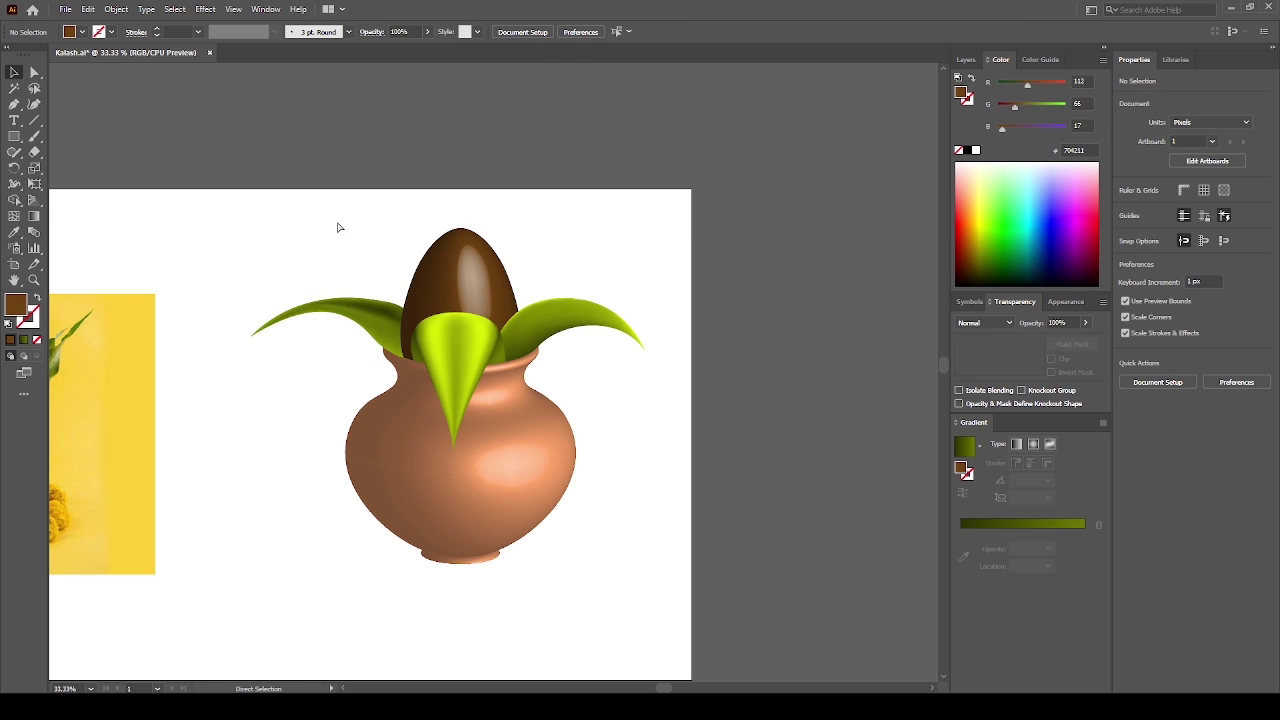
left_click_drag(337, 222, 499, 288)
Reshape the purple leaf-shaped path with a new curved point and fill it white
left_click(573, 349)
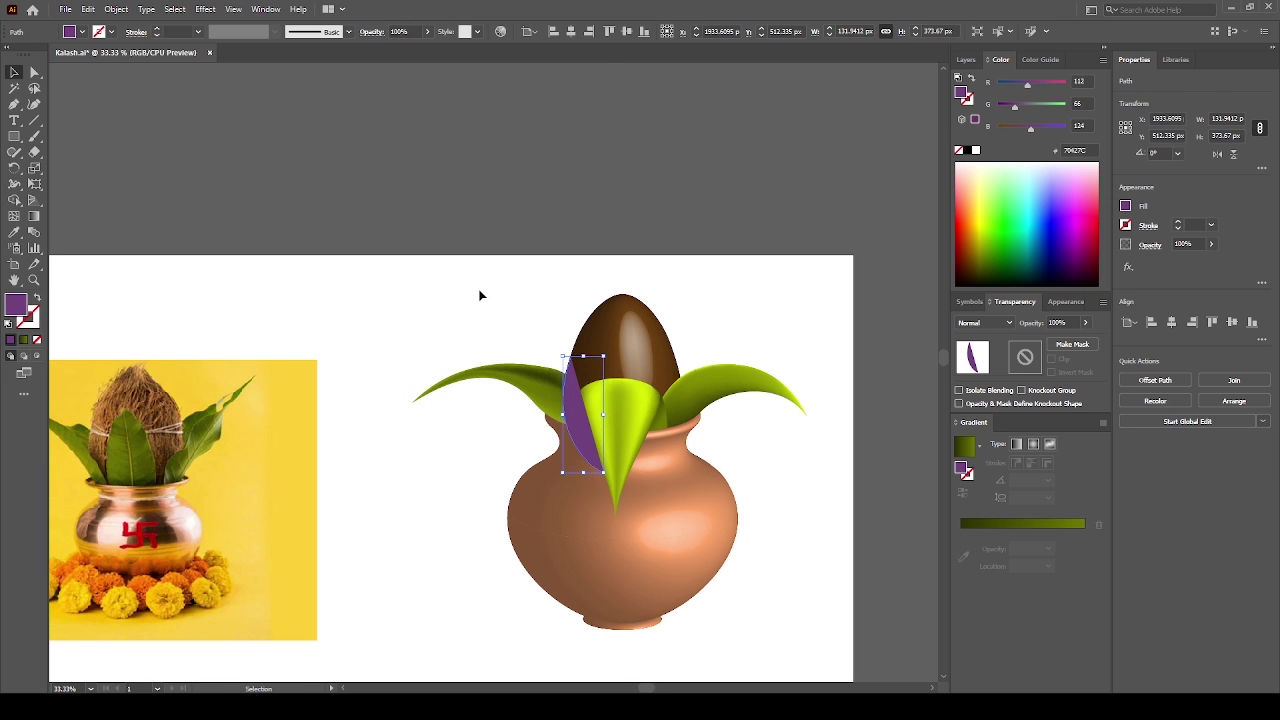
key("p")
left_click(435, 447)
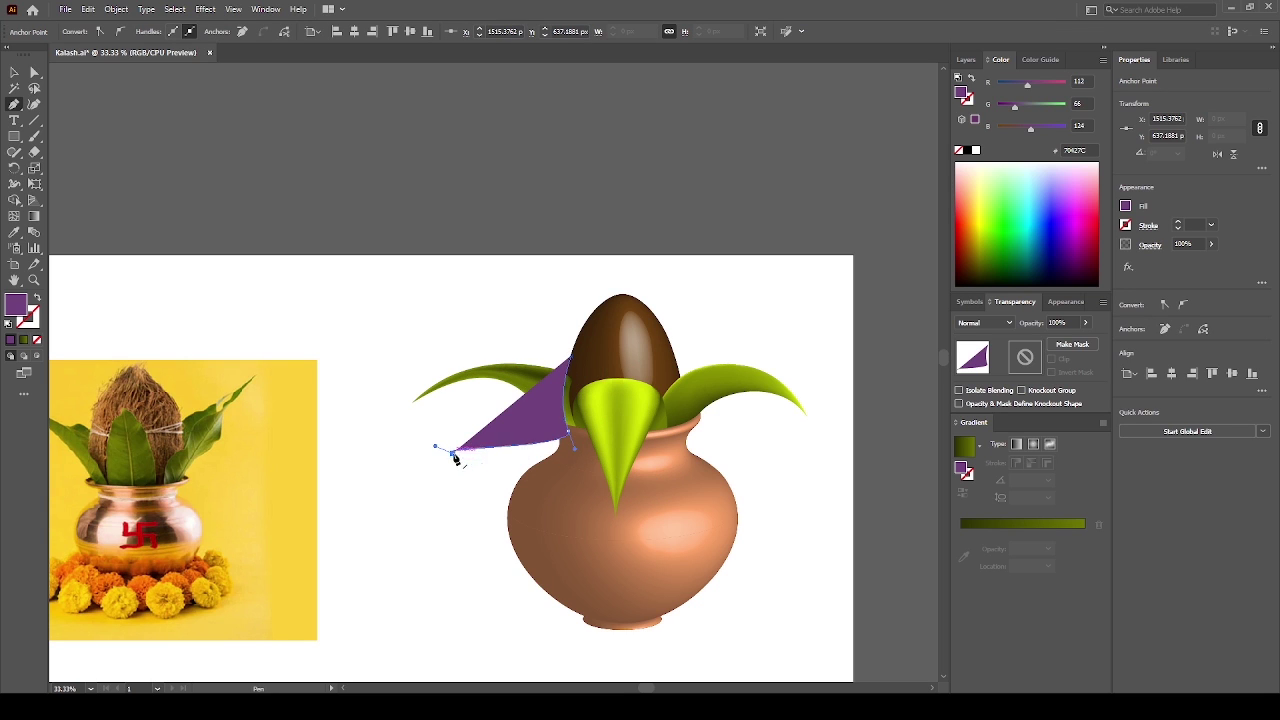
mouse_move(455, 458)
left_mouse_down()
mouse_move(424, 456)
mouse_move(456, 460)
mouse_move(600, 363)
left_mouse_up()
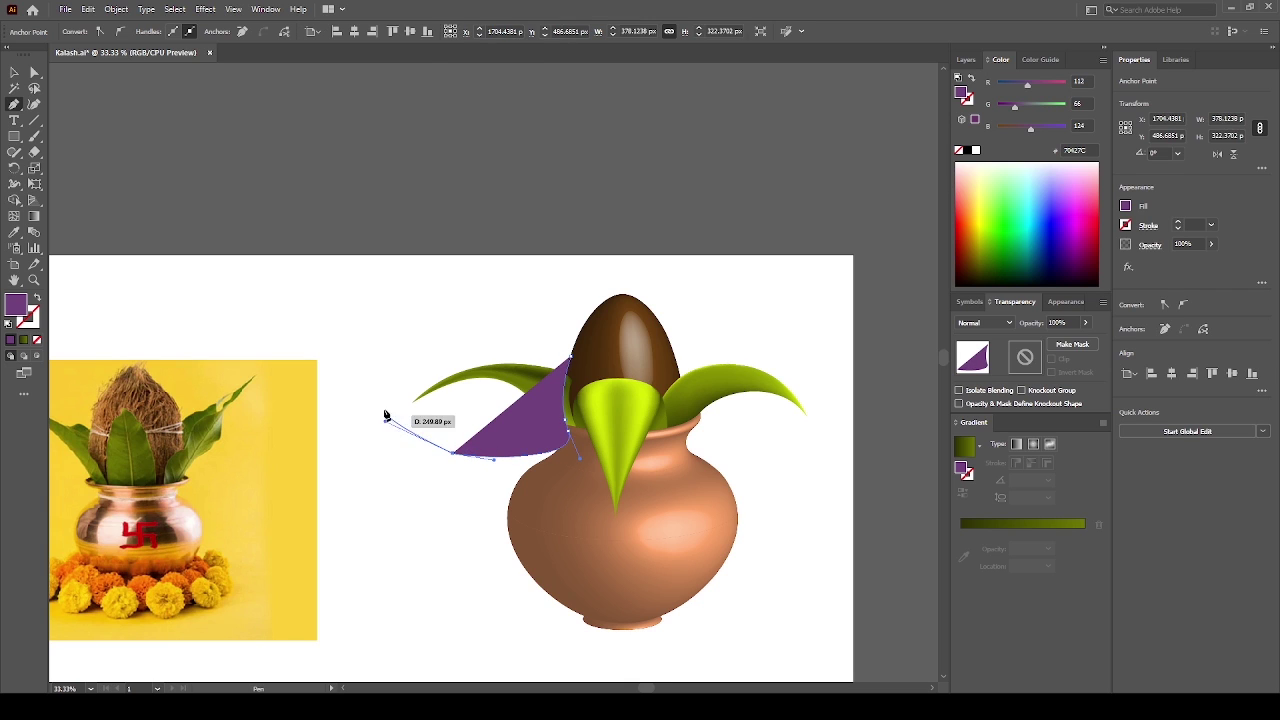
left_click(967, 151)
Apply the white shape as an opacity mask on the left leaf via Make Mask
key("v")
left_click_drag(529, 371, 569, 423)
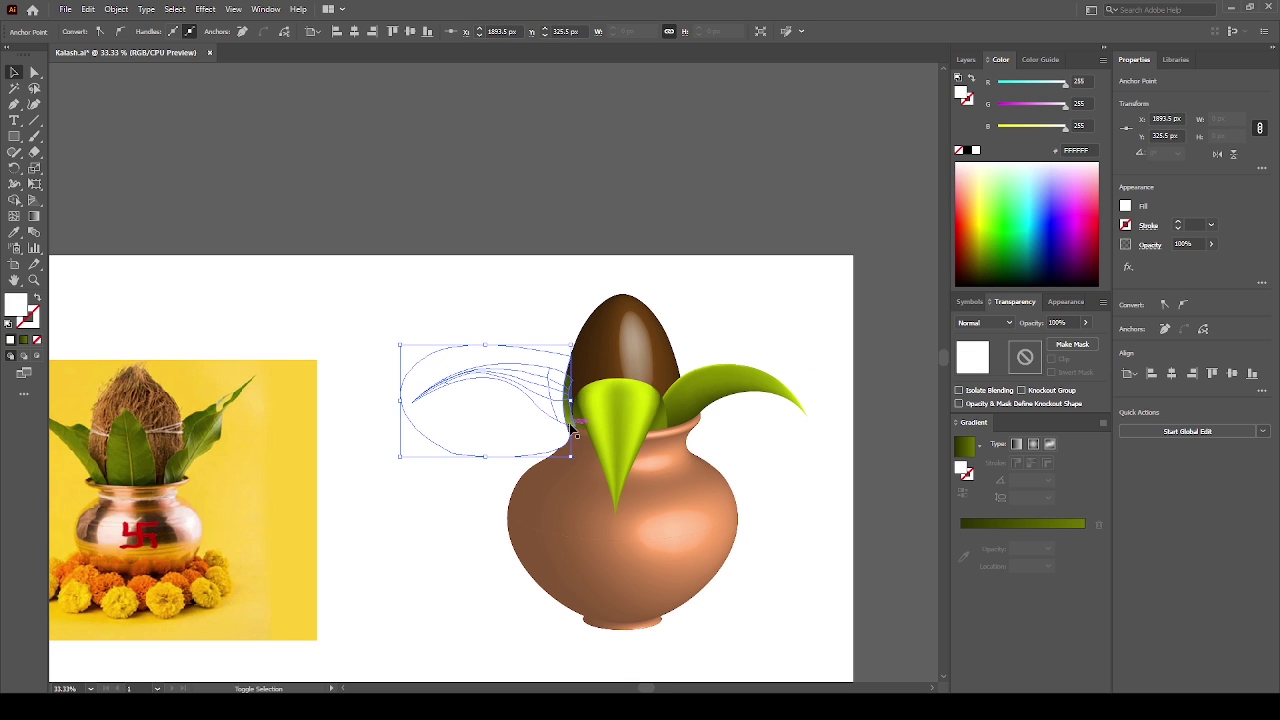
left_click(1065, 345)
left_click(890, 330)
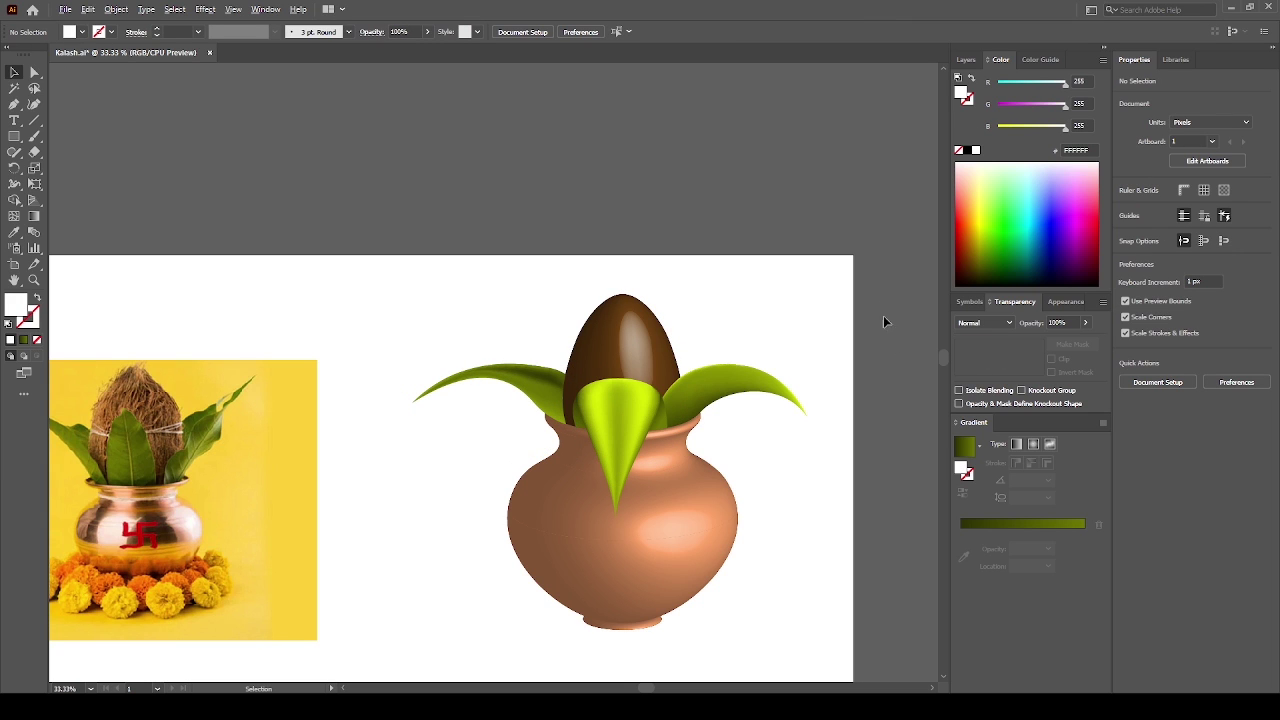
scroll(618, 327, "up", 2)
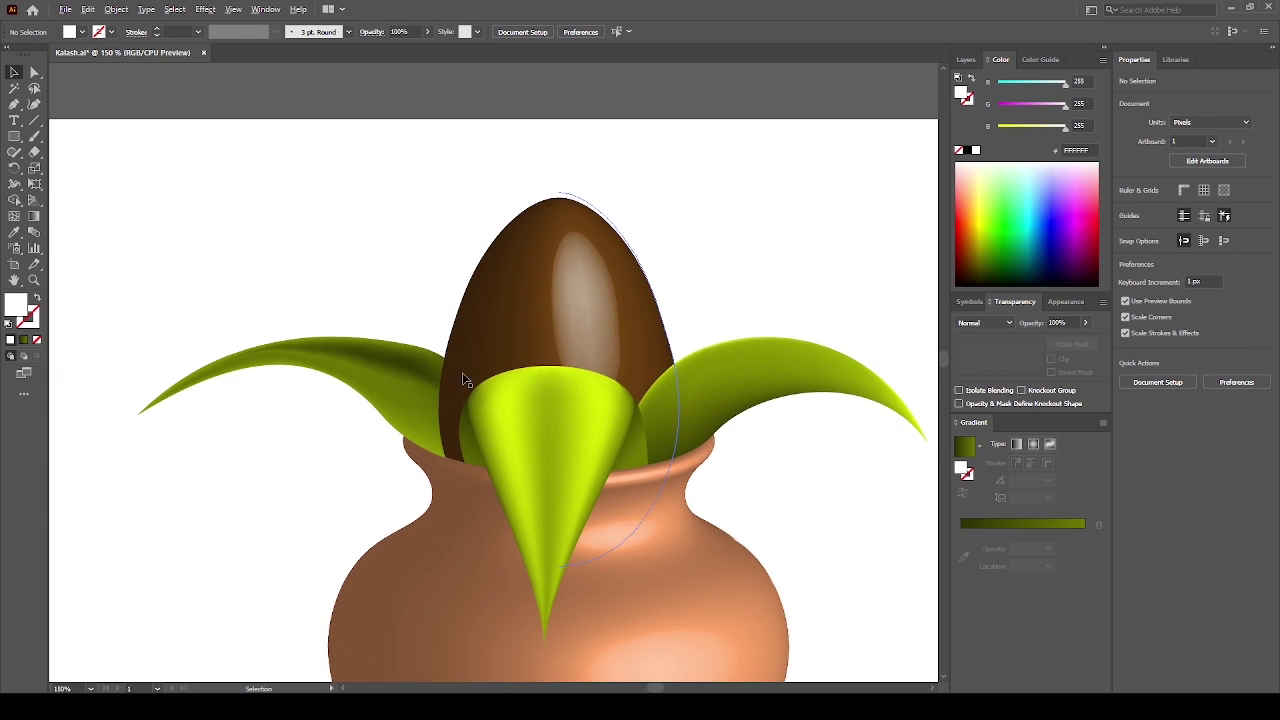
Select the masked left leaf and enter its opacity mask for editing
scroll(462, 372, "up", 2)
left_click(349, 373)
key("a")
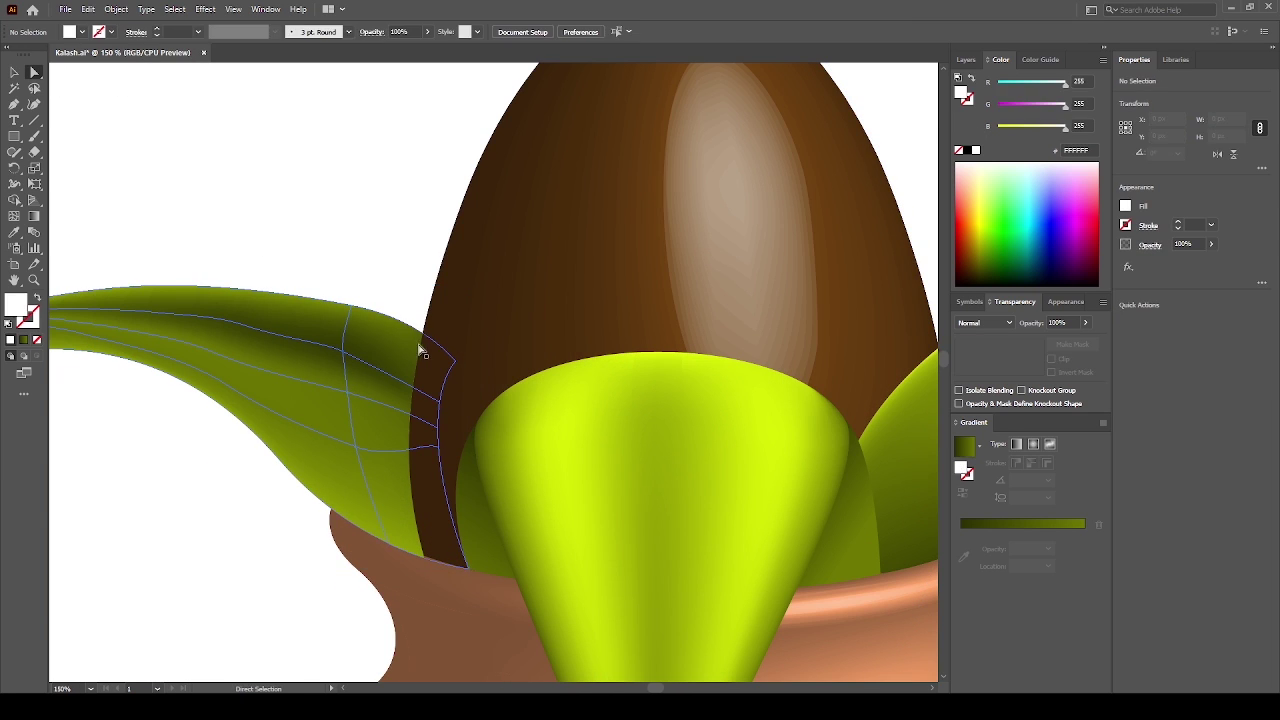
left_click(340, 245)
key("v")
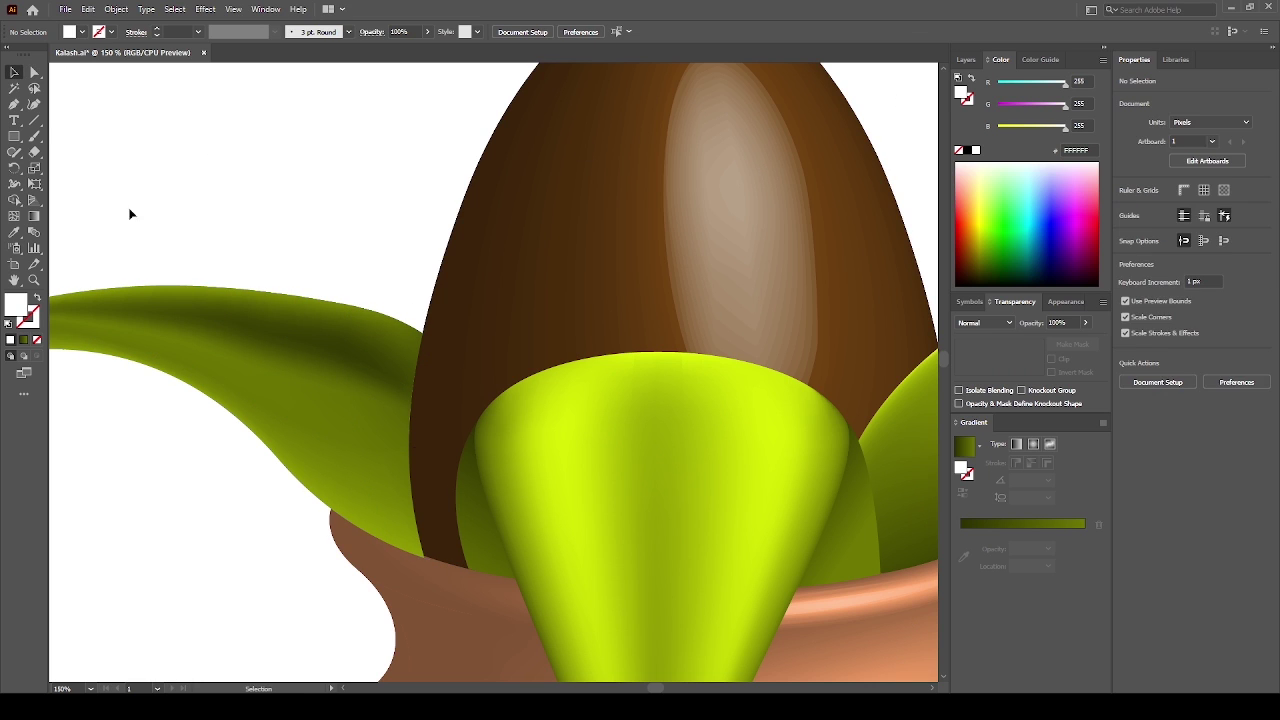
left_click(308, 360)
key("ctrl+shift+a")
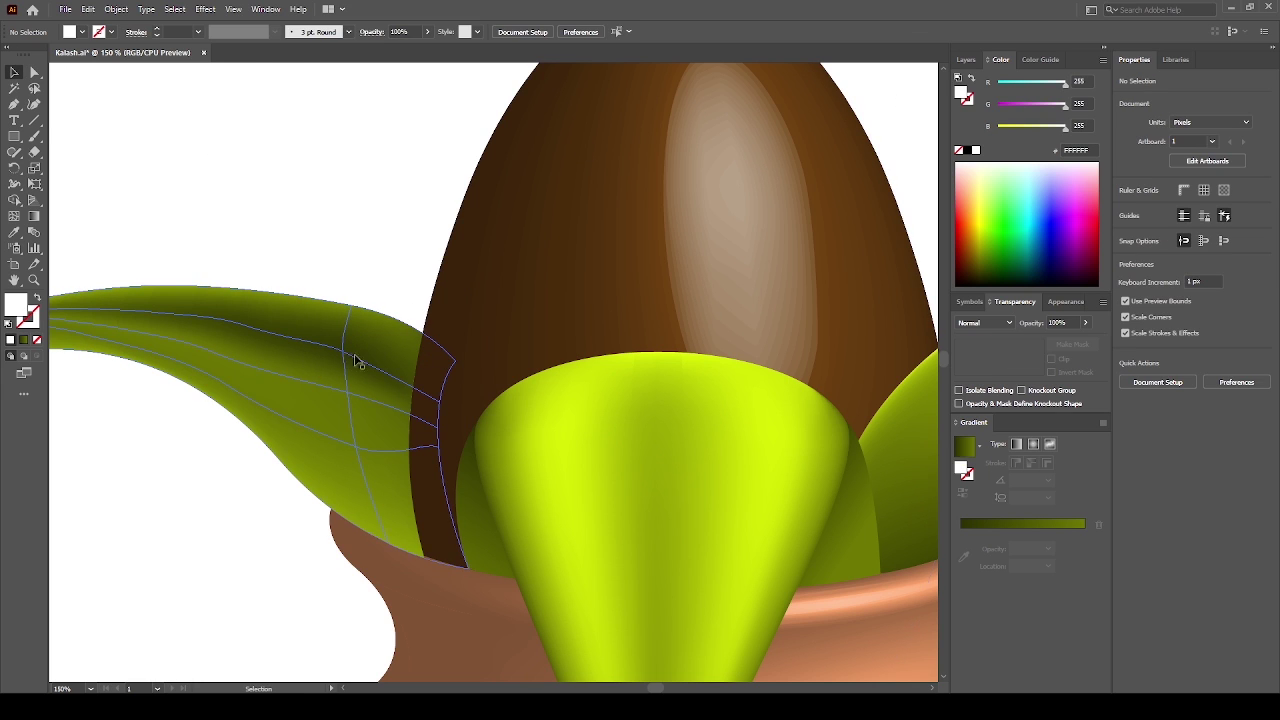
left_click(355, 361)
left_click(1025, 357)
Move, bend and add mask anchors so the leaf's right end follows the coconut edge
key("a")
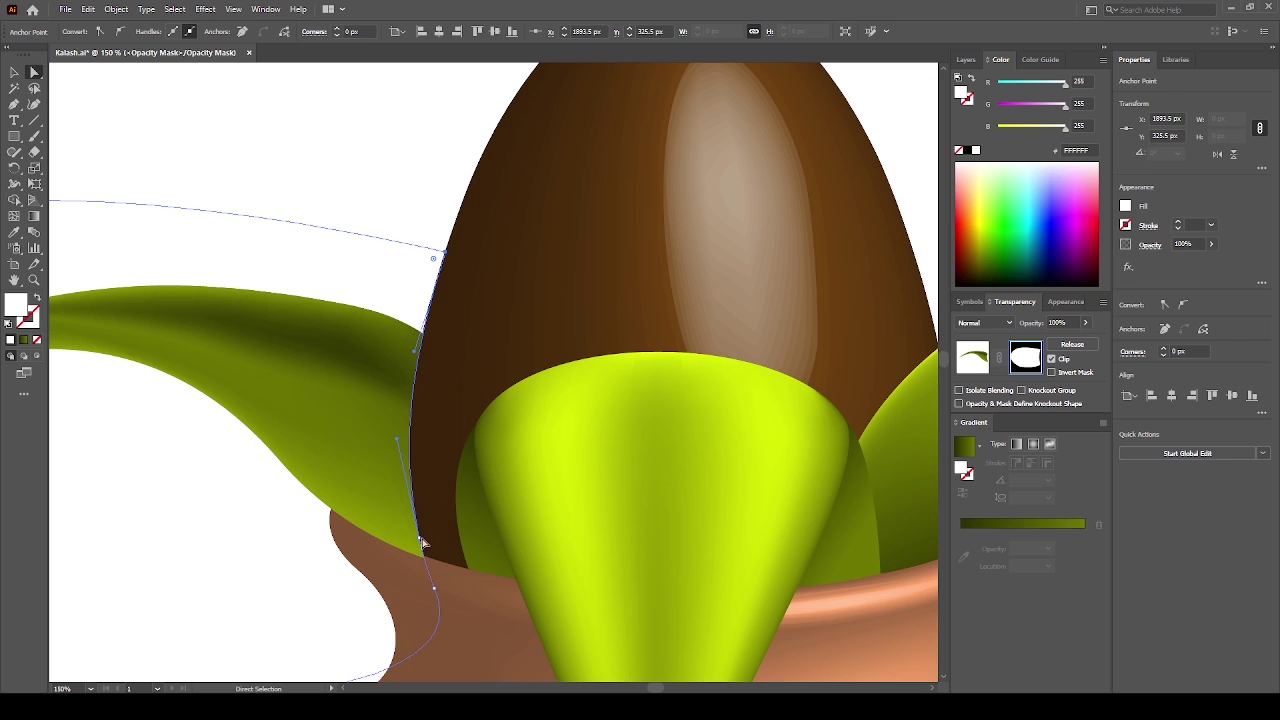
left_click_drag(421, 540, 483, 576)
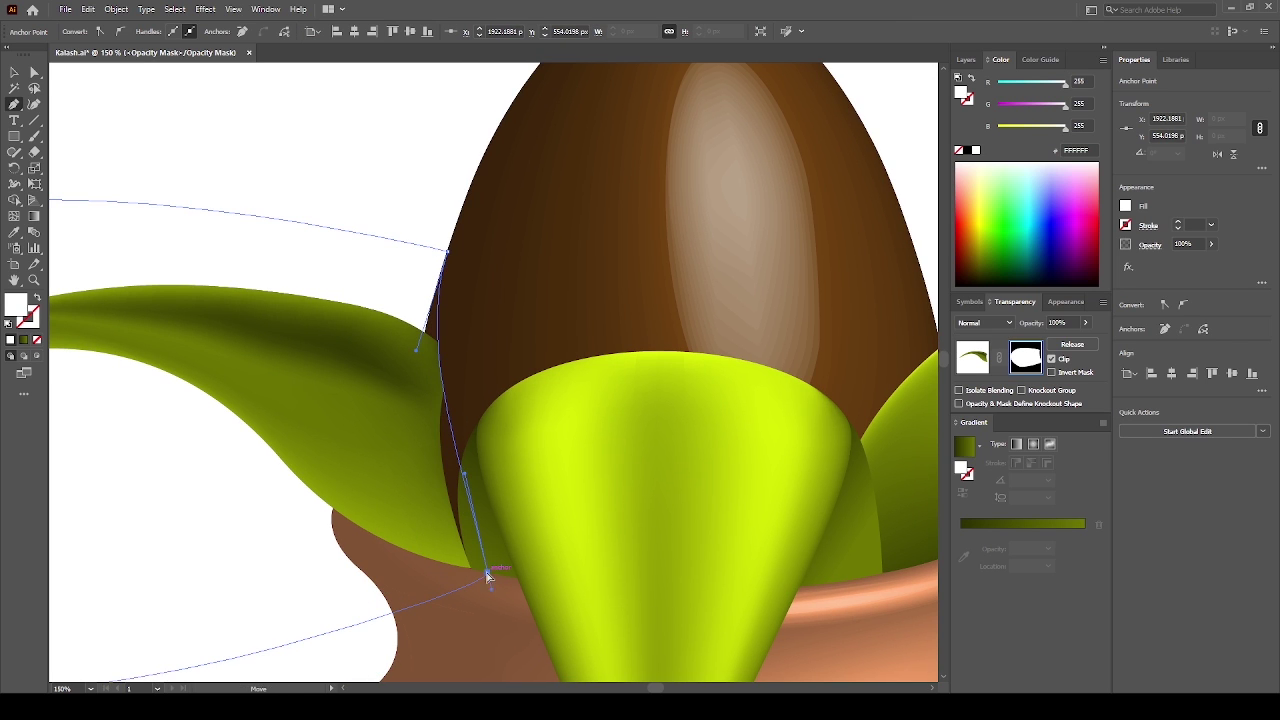
mouse_move(428, 364)
left_mouse_down()
mouse_move(414, 401)
mouse_move(457, 400)
left_mouse_up()
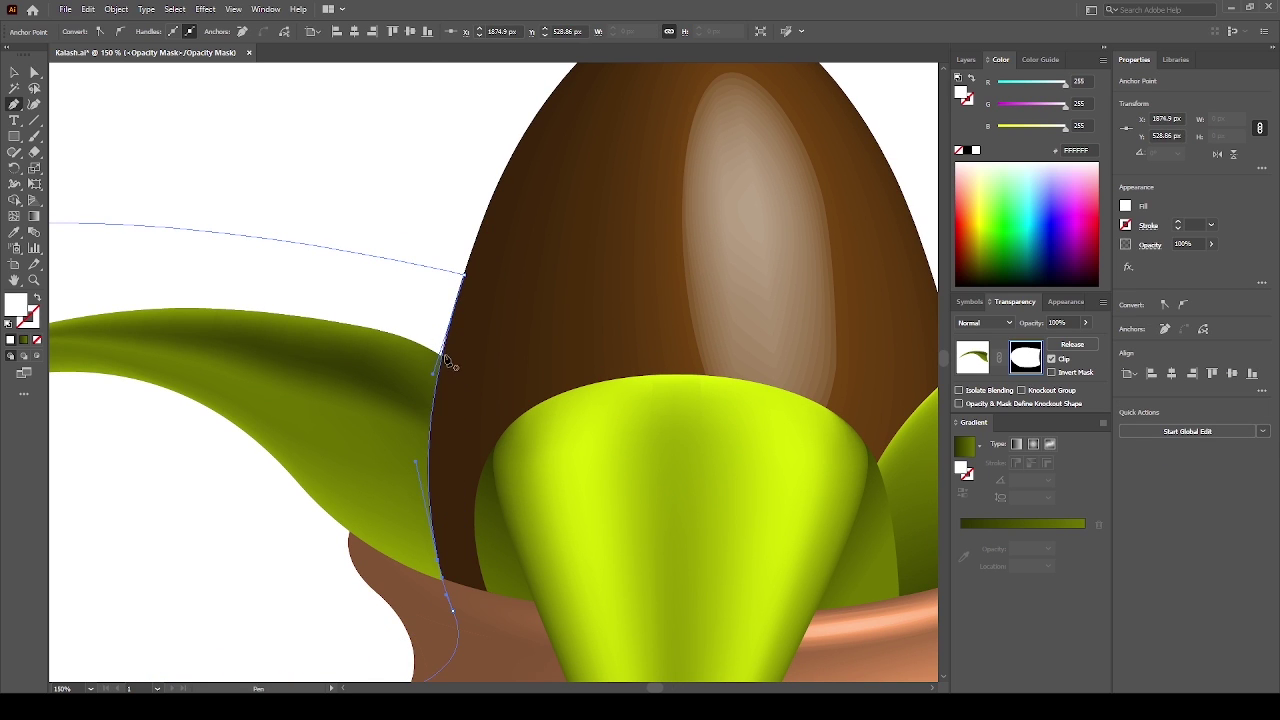
left_click(445, 361)
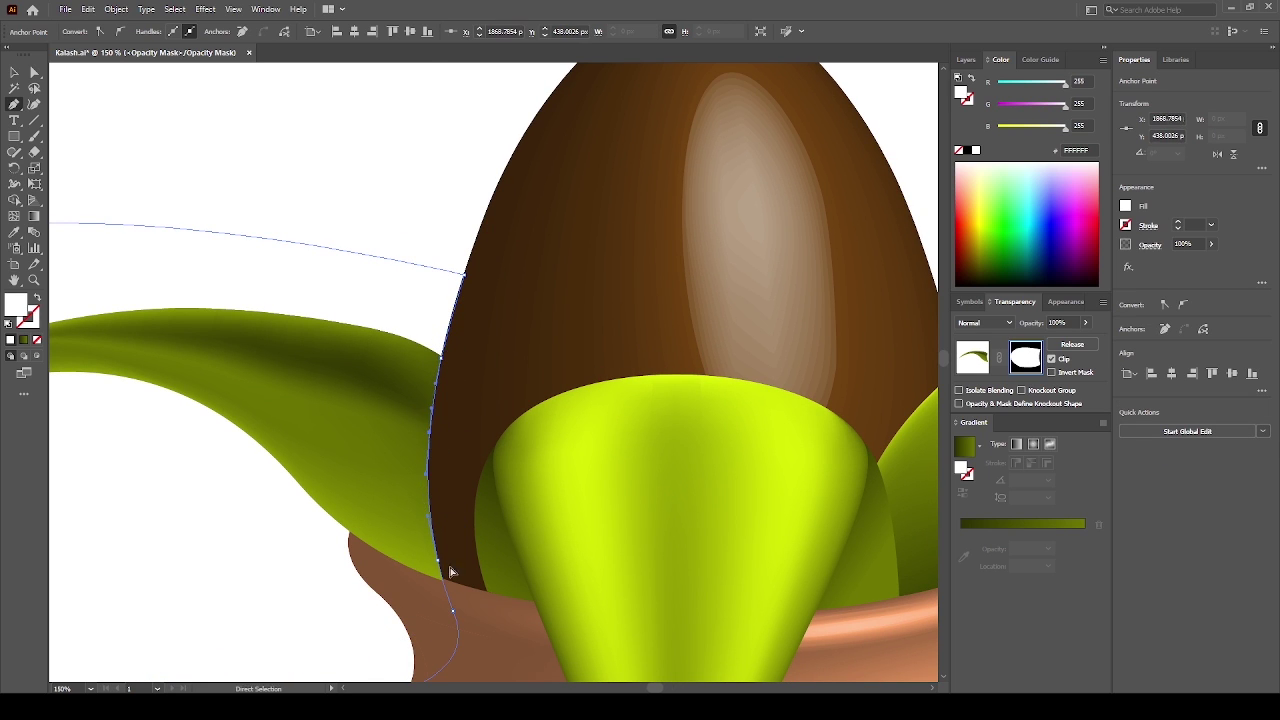
left_click_drag(438, 560, 495, 599)
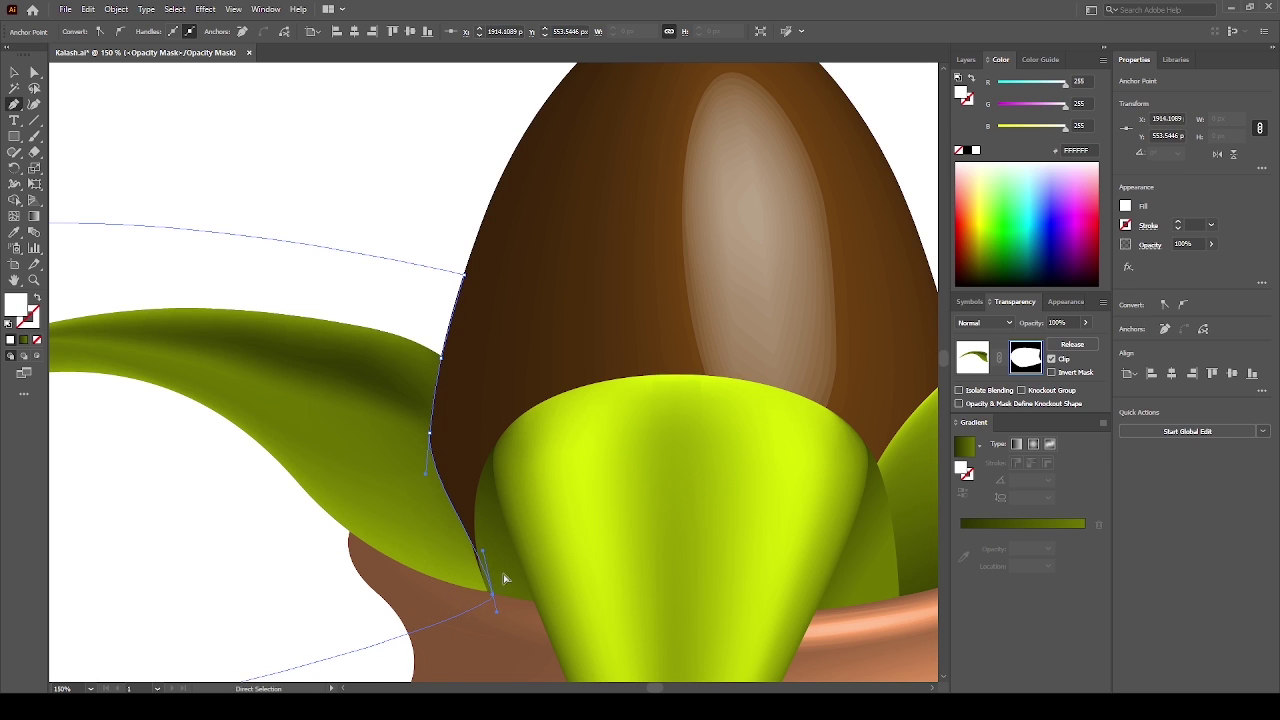
left_click(437, 521)
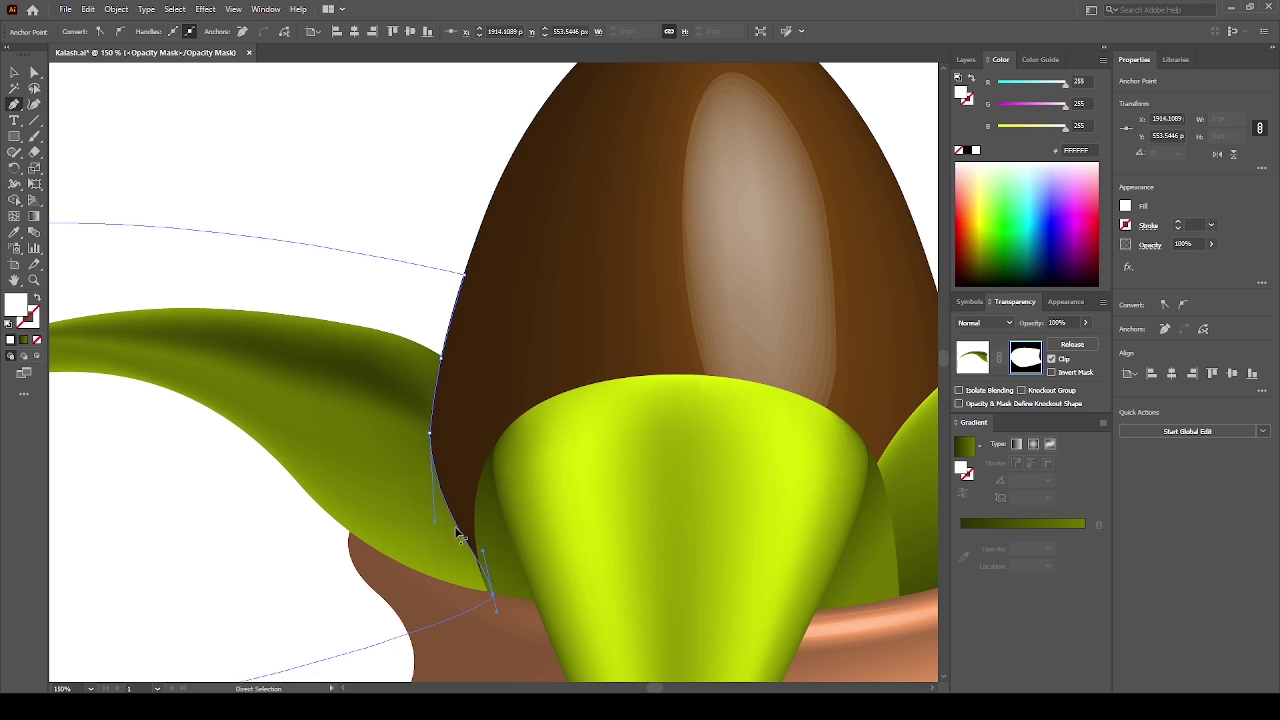